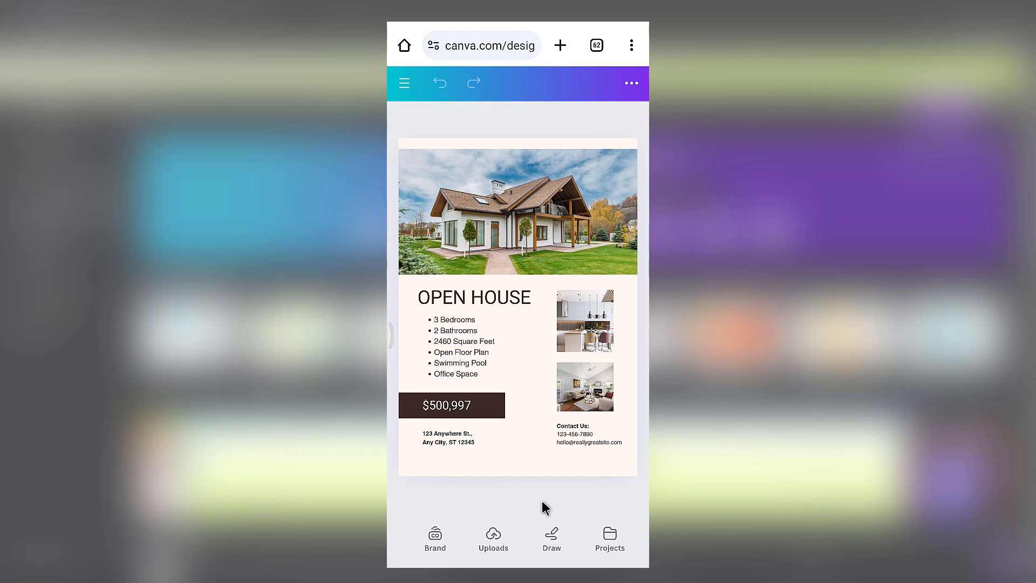
Turn on the desktop site view for the Canva design page in the mobile browser.
left_click(631, 47)
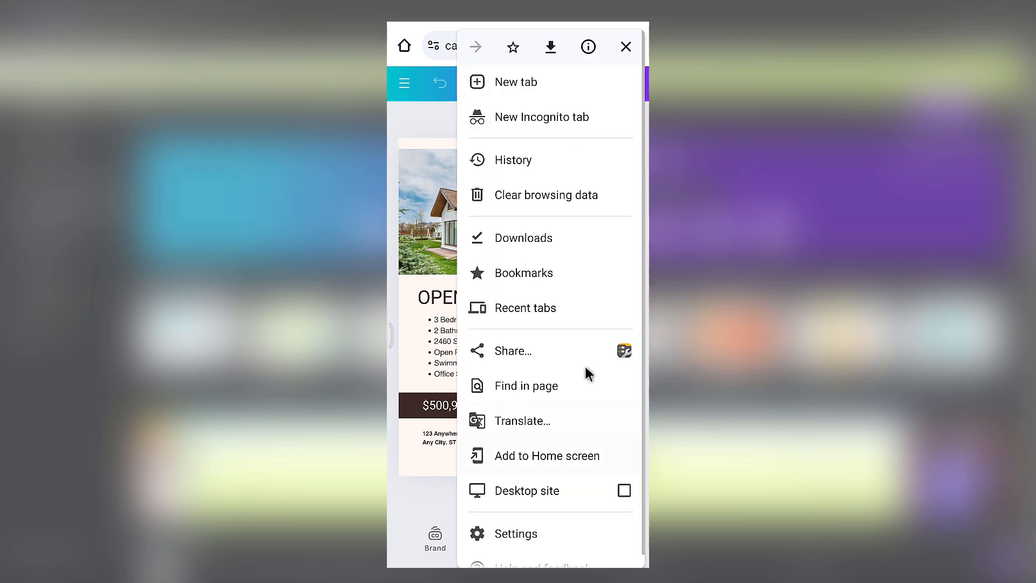
left_click(625, 491)
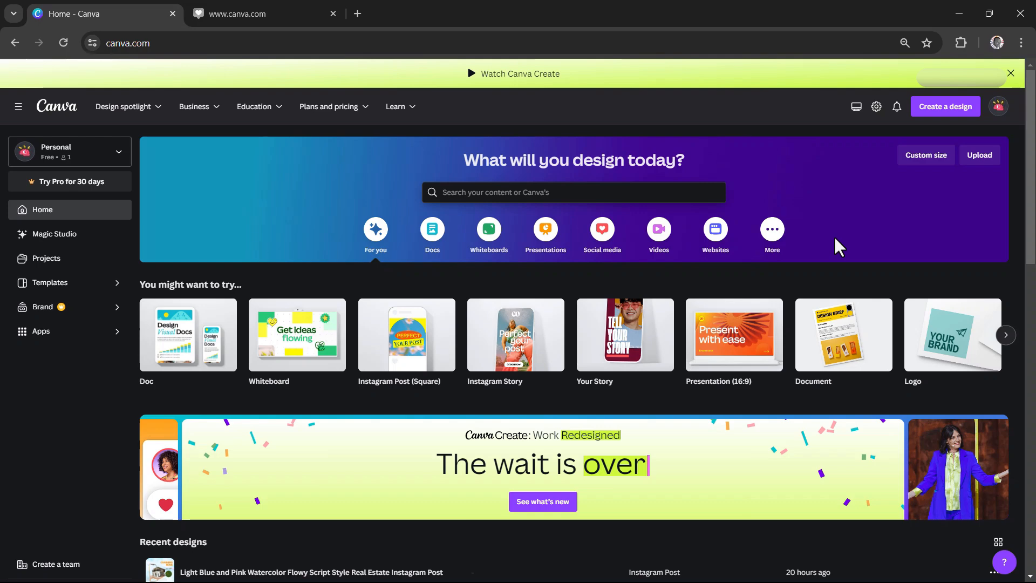
Show the Presentations category on the home page and browse its design formats and template rows.
mouse_move(1000, 90)
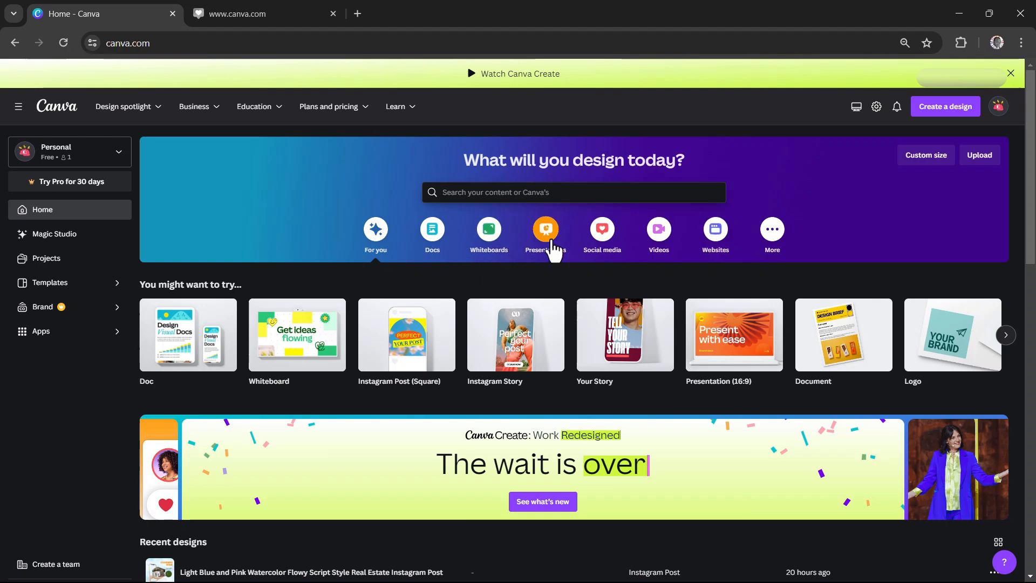
left_click(550, 240)
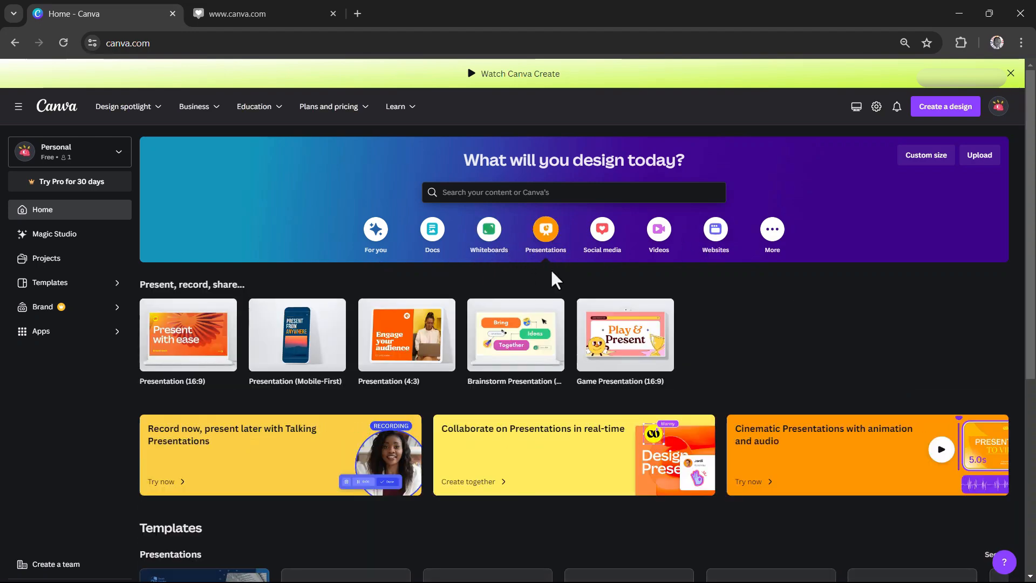
scroll(347, 352, "down", 6)
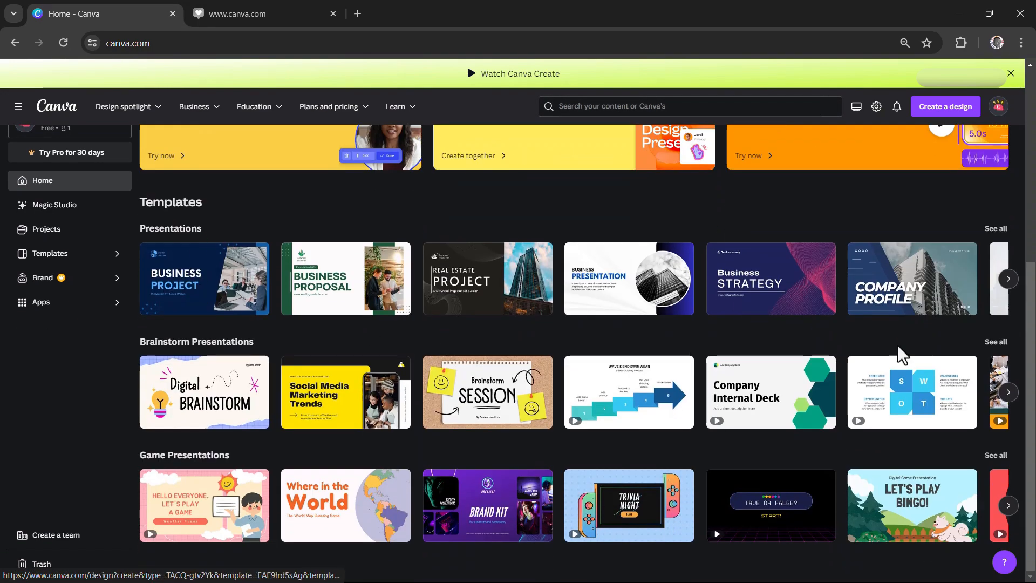
scroll(500, 377, "up", 5)
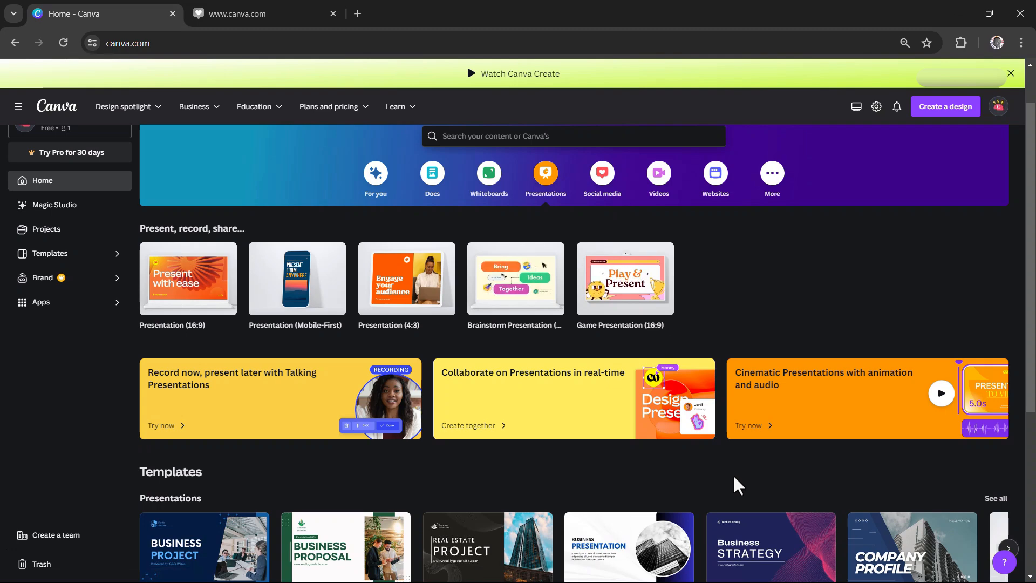
mouse_move(666, 336)
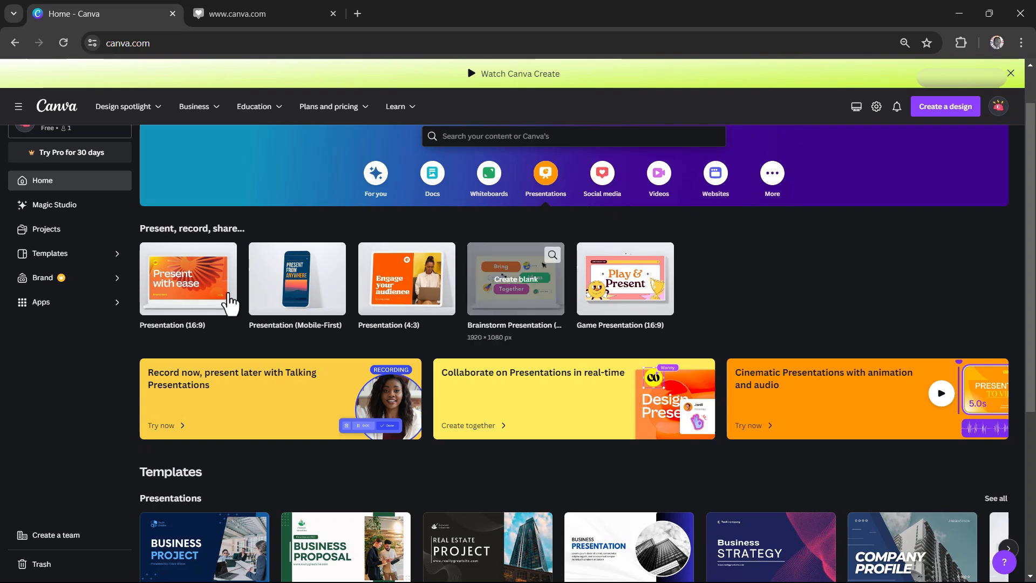
mouse_move(323, 306)
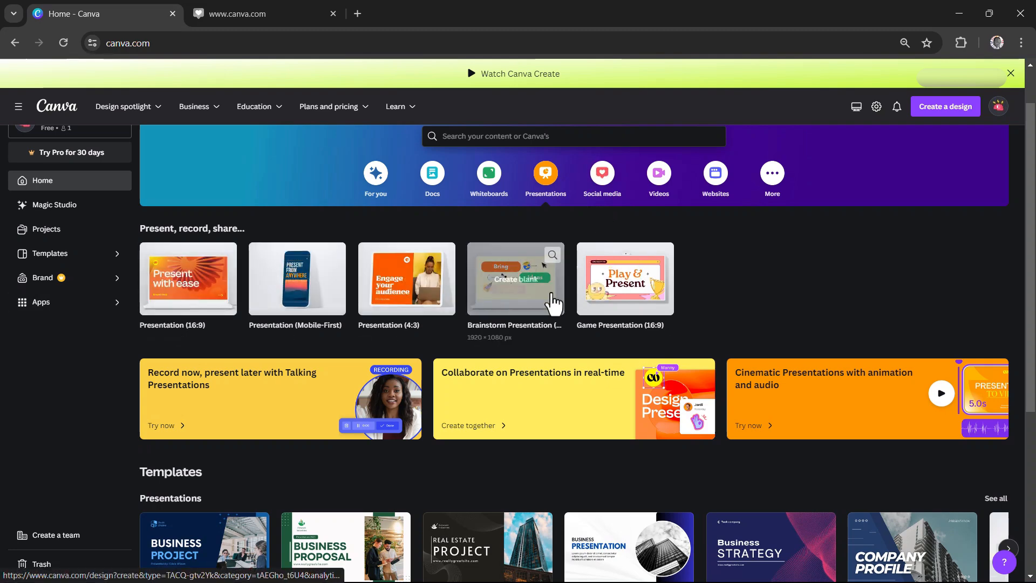
Show the Social media category and browse its Instagram, Facebook and LinkedIn formats and the templates below them.
left_click(602, 186)
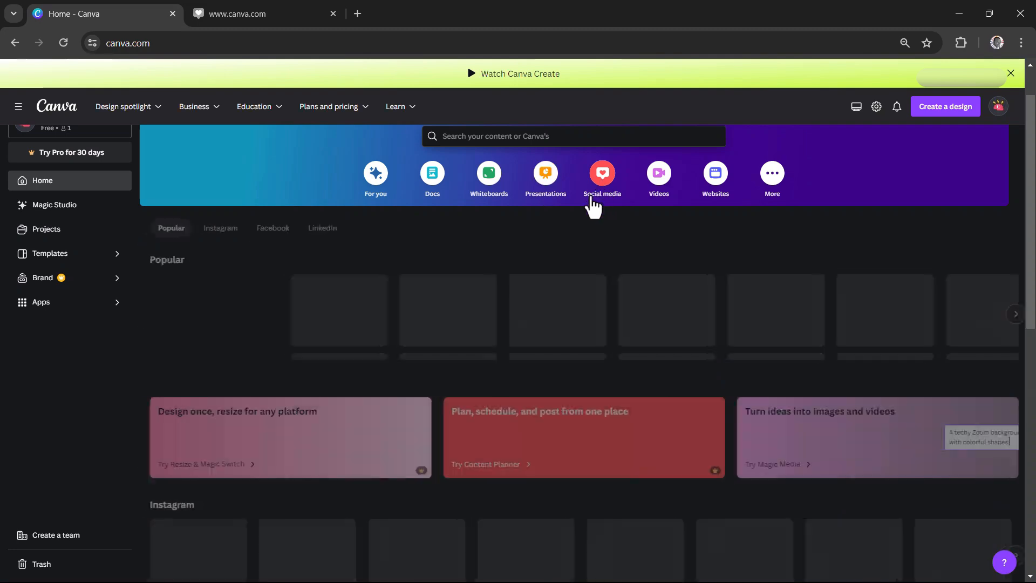
scroll(432, 322, "down", 5)
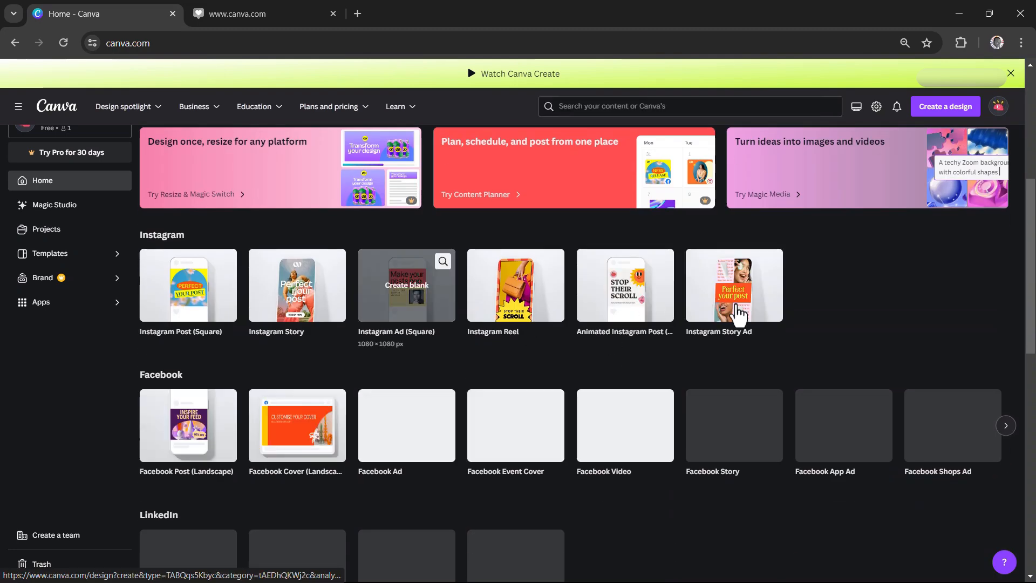
scroll(774, 305, "down", 3)
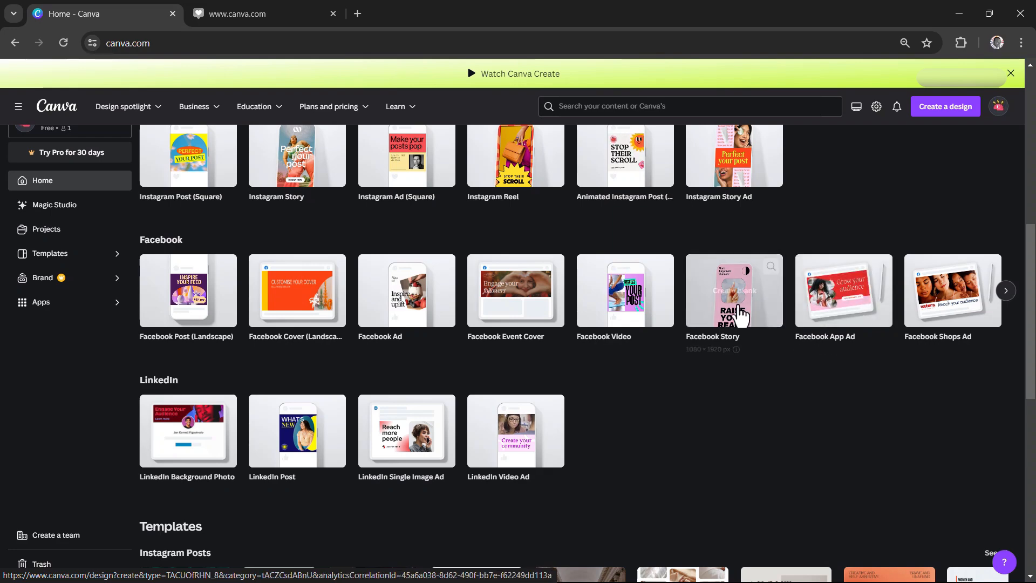
scroll(723, 308, "down", 5)
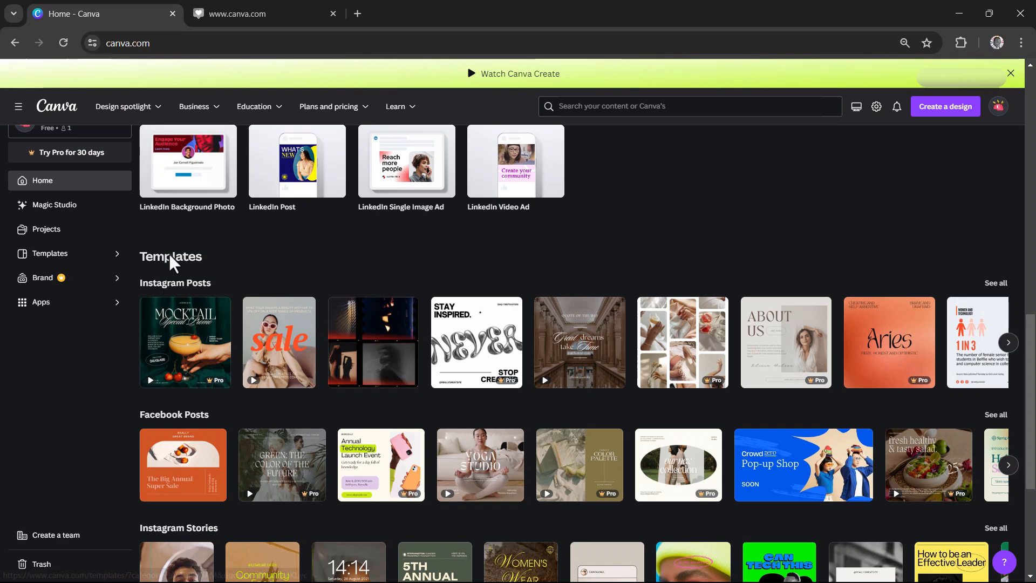
scroll(176, 296, "down", 3)
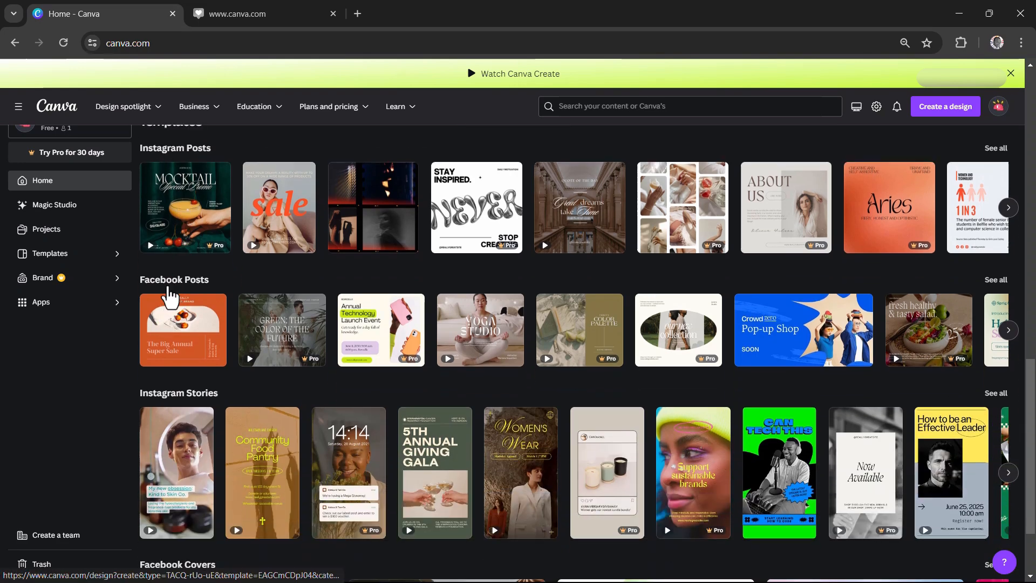
scroll(197, 288, "down", 2)
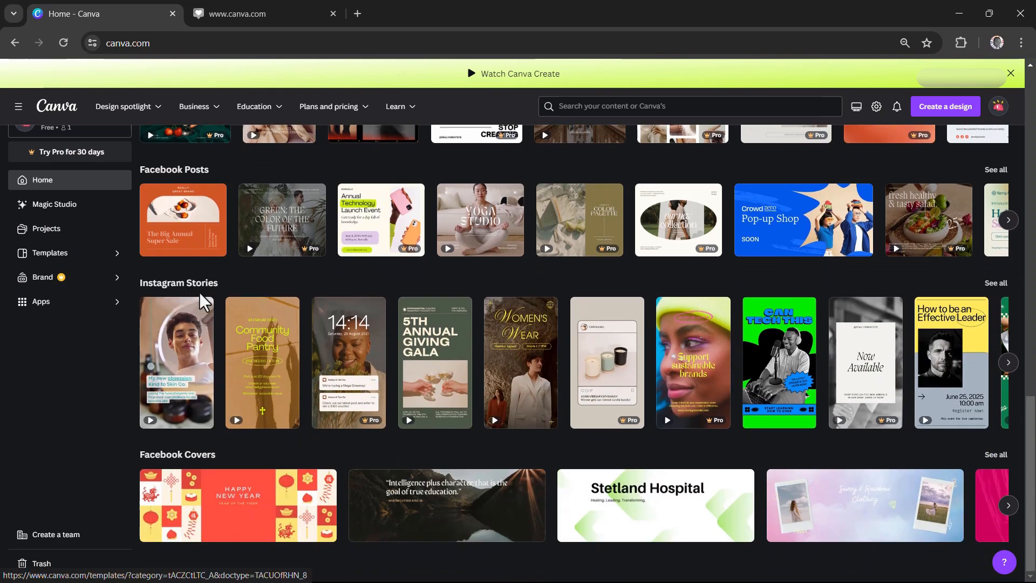
scroll(324, 335, "up", 12)
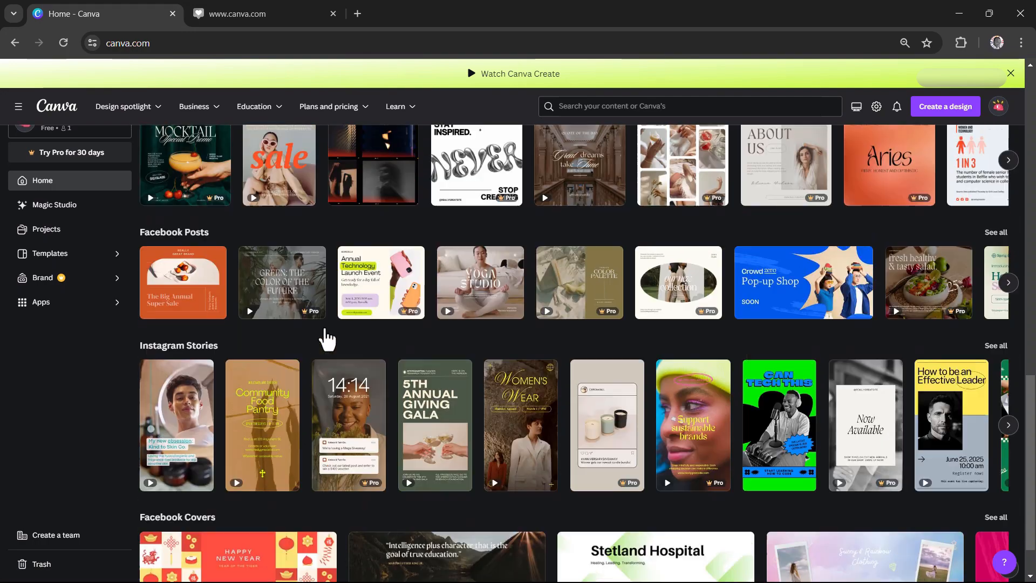
scroll(647, 242, "up", 6)
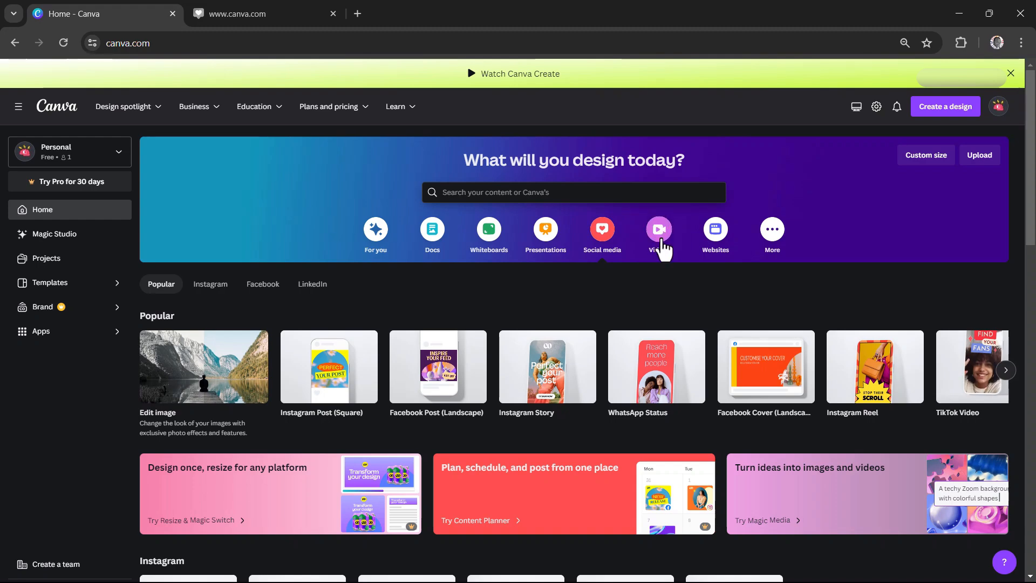
Show the Videos category and browse its video formats and the Videos, Mobile, Facebook and TikTok templates.
left_click(660, 238)
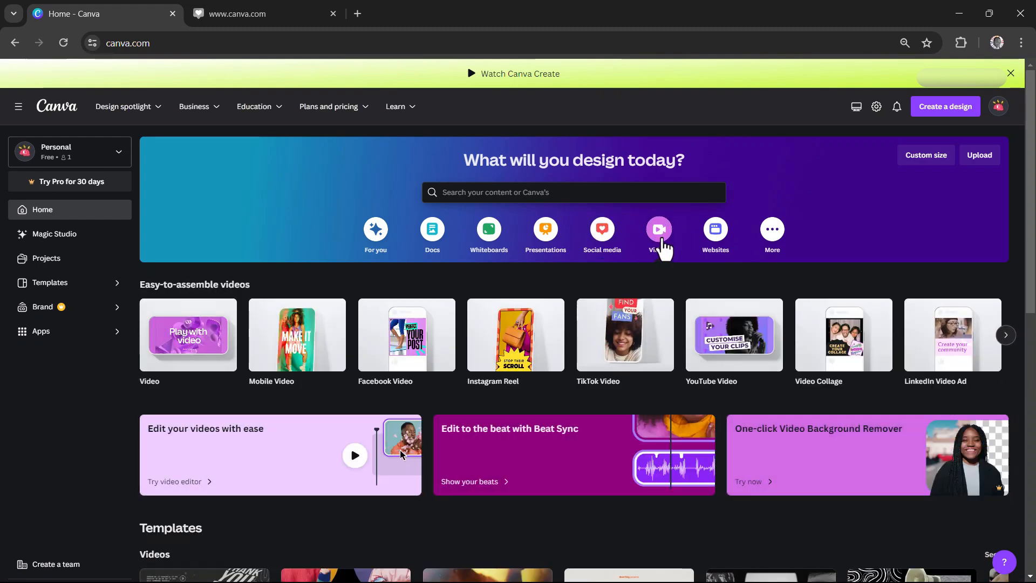
scroll(648, 270, "down", 3)
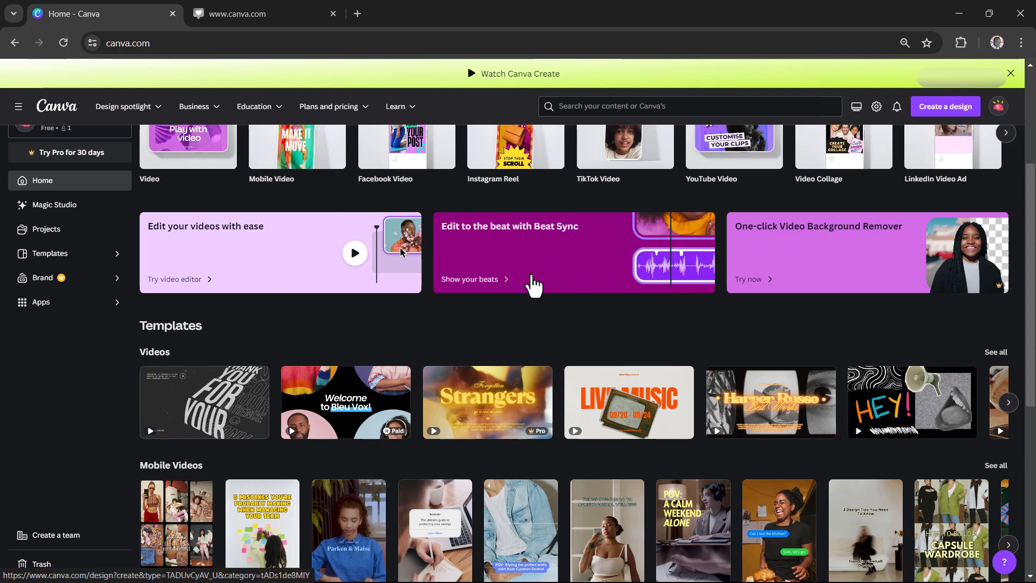
scroll(187, 341, "down", 2)
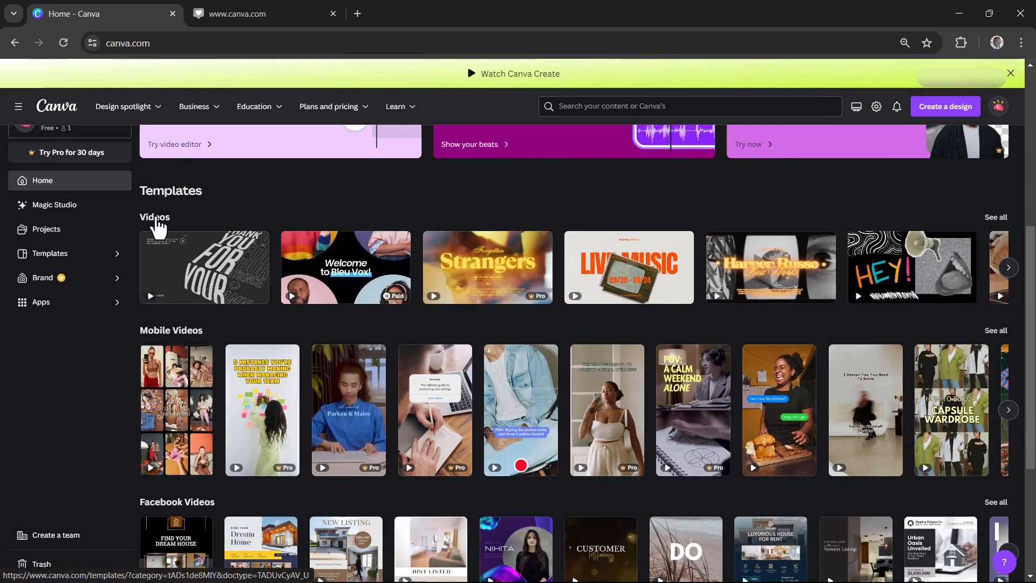
scroll(190, 302, "down", 1)
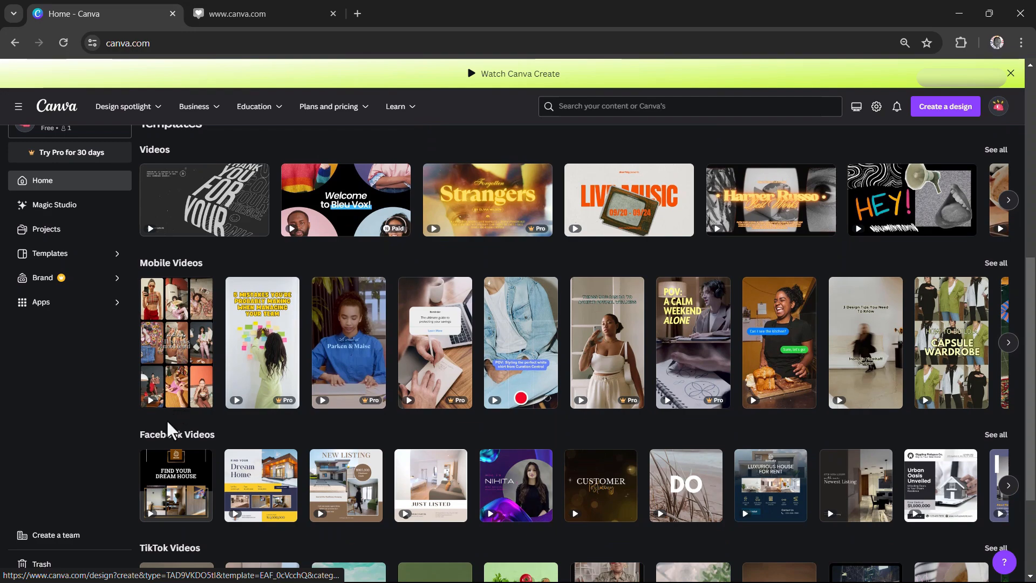
scroll(166, 419, "down", 1)
scroll(155, 402, "down", 1)
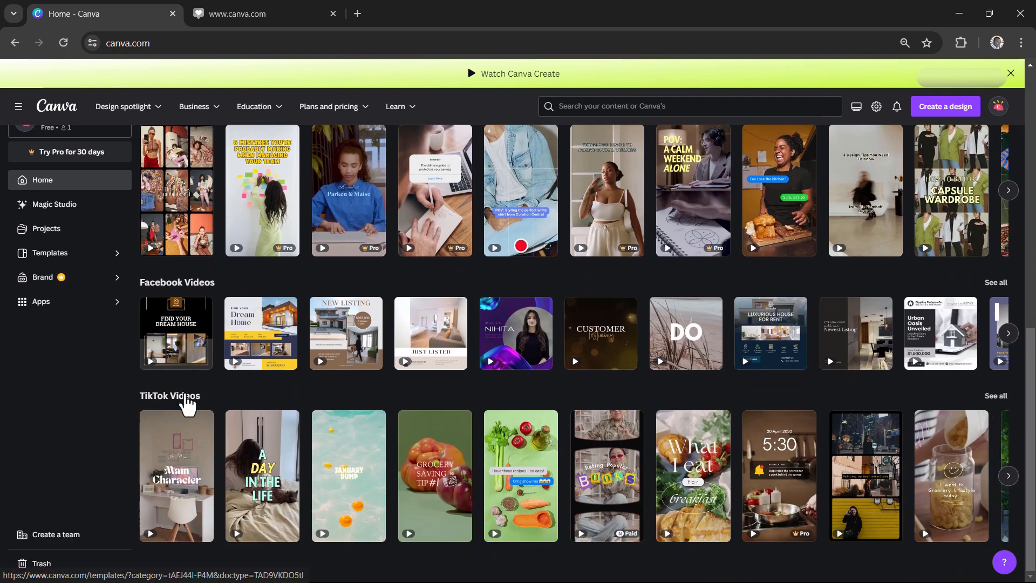
scroll(416, 321, "up", 2)
scroll(416, 321, "up", 7)
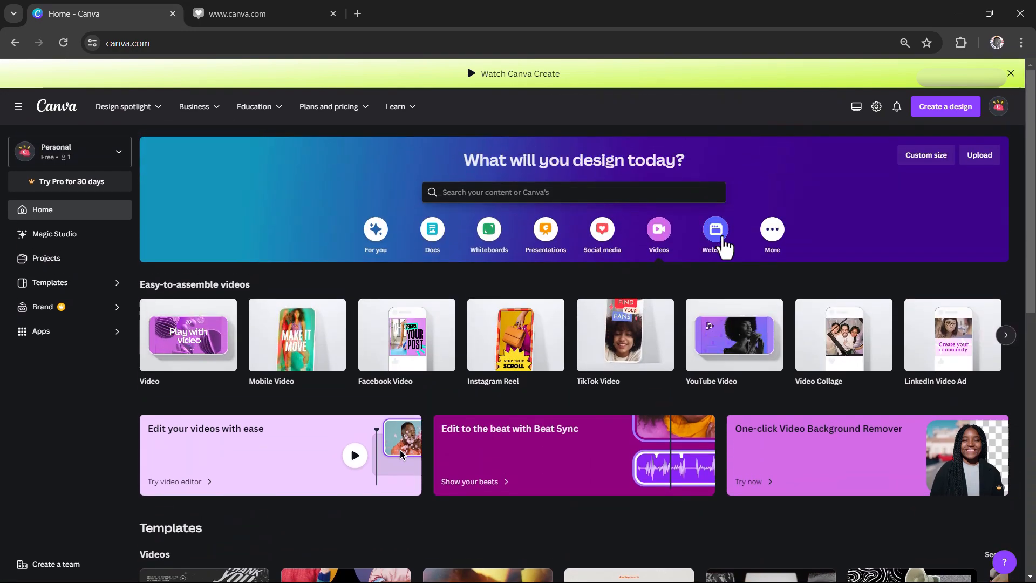
Show the Websites category and browse its website formats and the general, business and portfolio website templates.
left_click(722, 240)
scroll(290, 320, "down", 5)
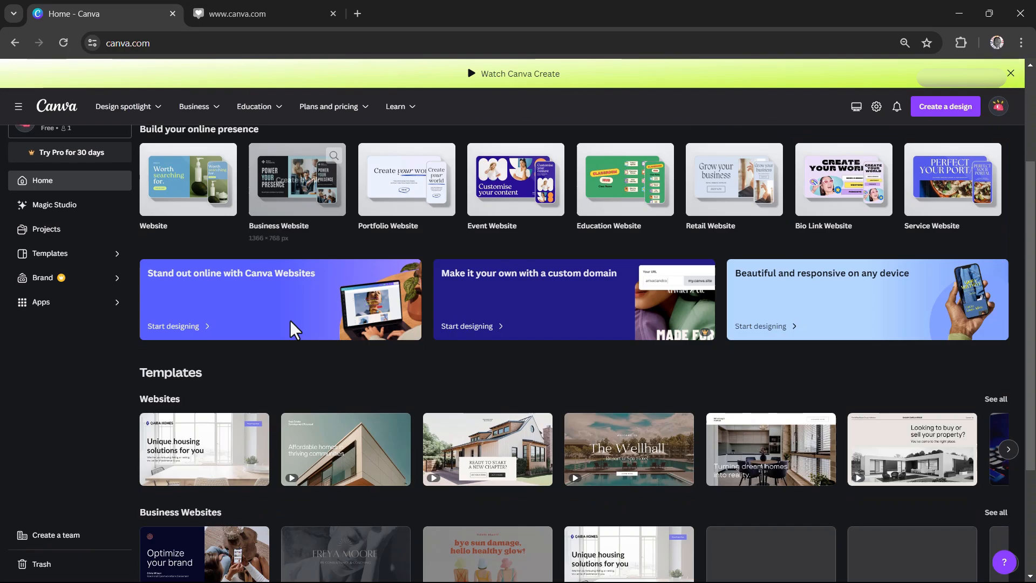
scroll(384, 258, "up", 1)
scroll(386, 270, "up", 1)
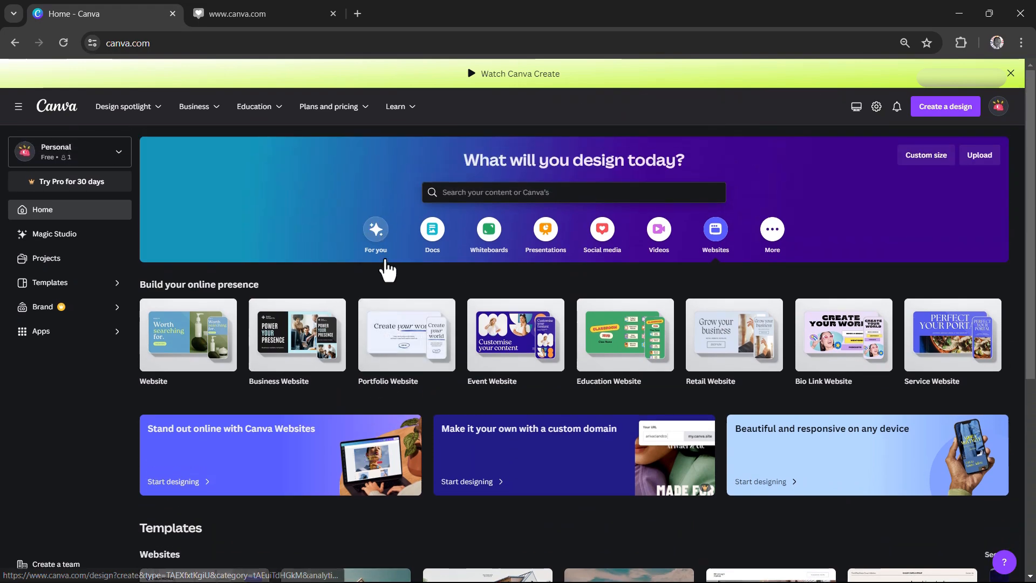
scroll(475, 282, "down", 1)
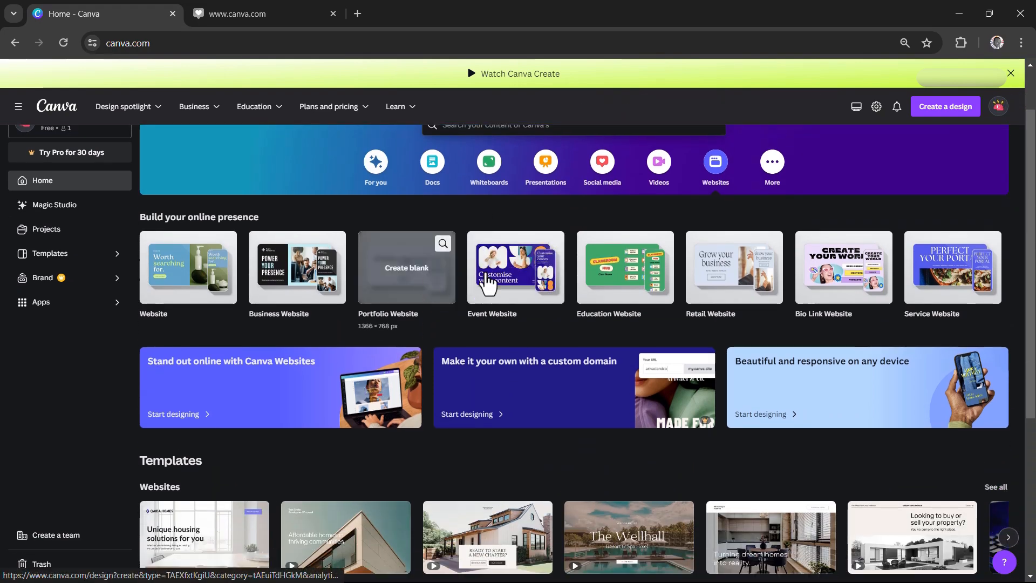
scroll(282, 293, "down", 4)
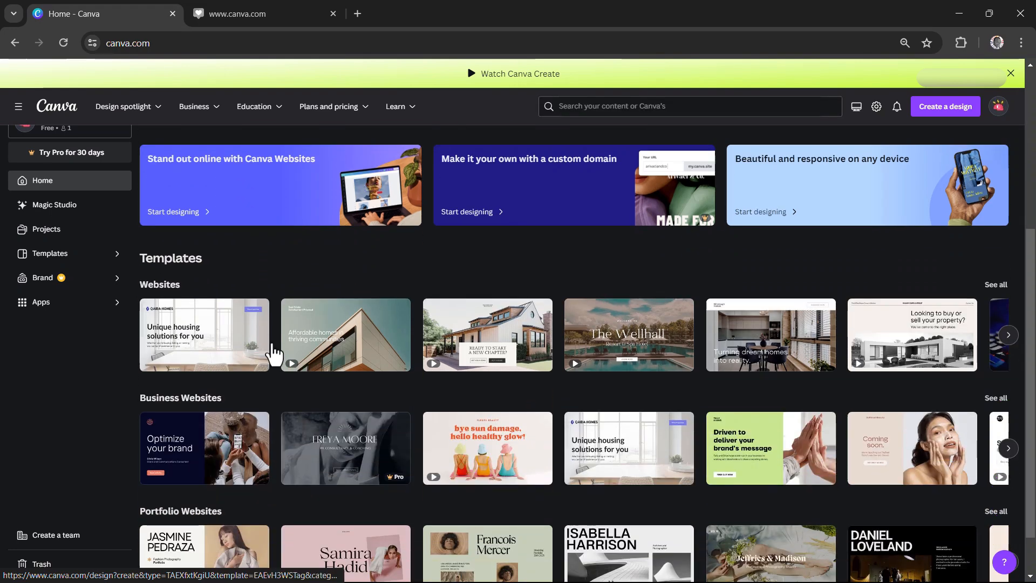
scroll(176, 275, "down", 1)
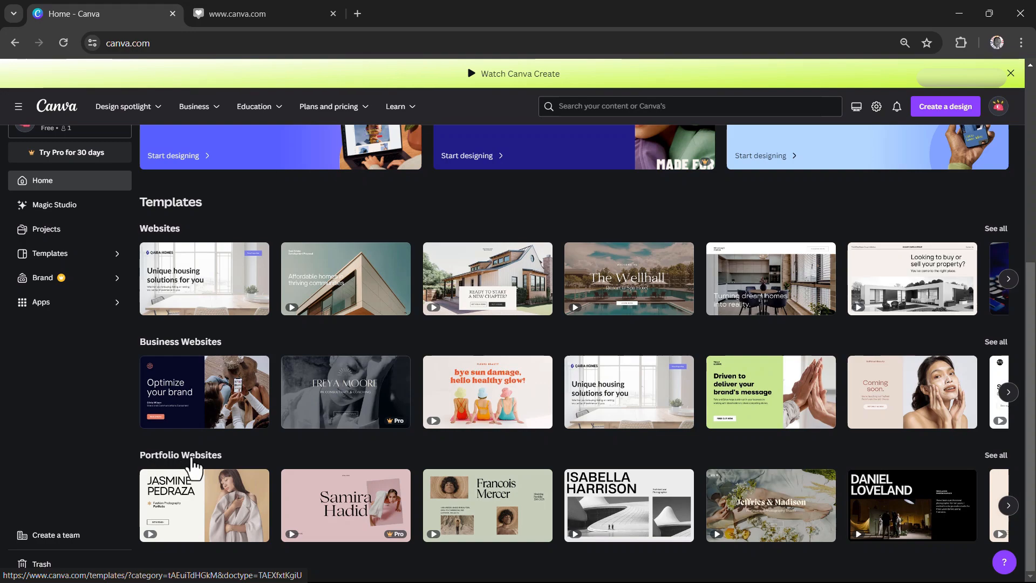
scroll(464, 347, "up", 6)
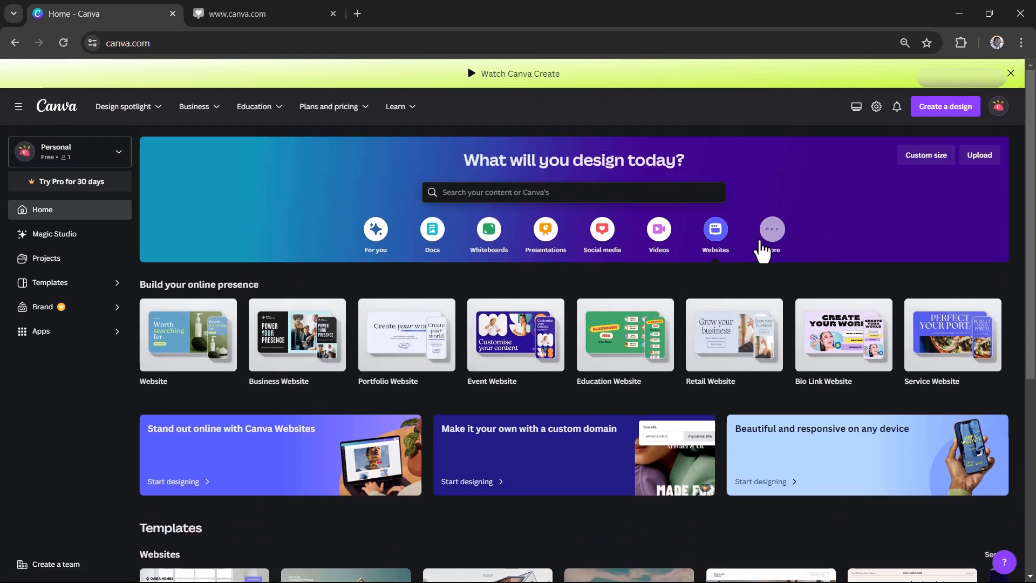
Show the additional design categories and browse the infographic, photo collage, desktop wallpaper, graph and book cover templates.
left_click(771, 240)
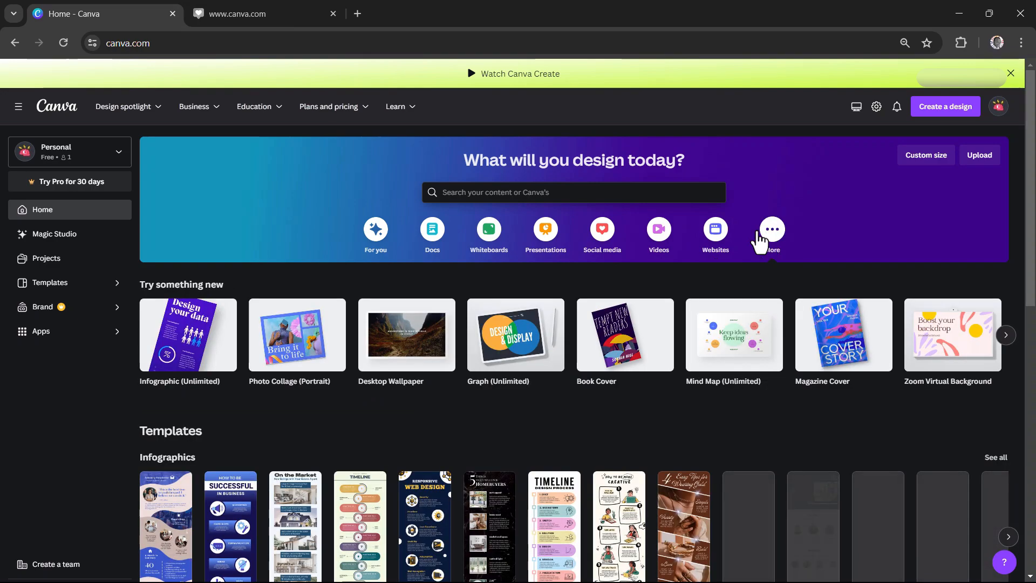
scroll(398, 364, "down", 5)
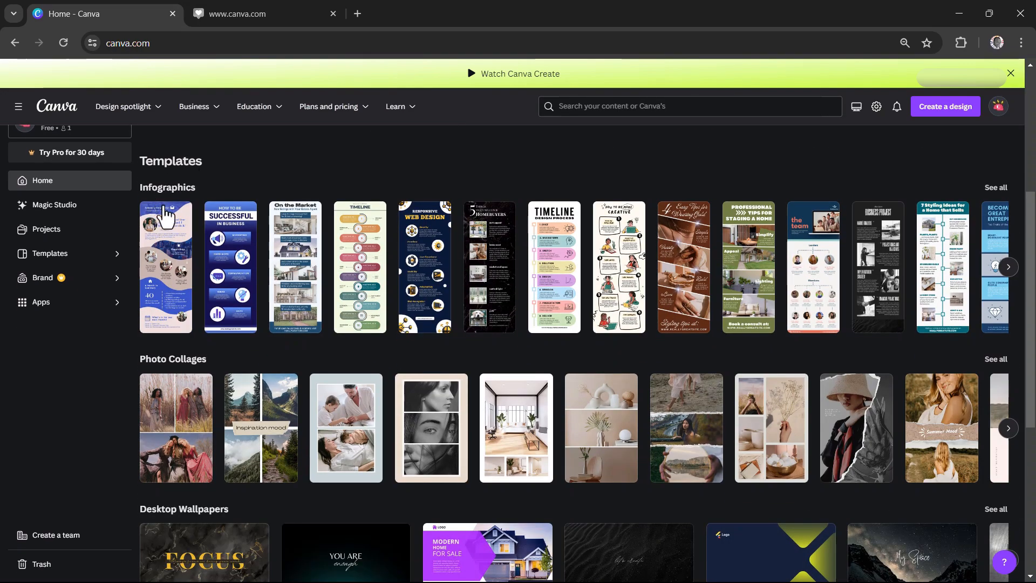
scroll(243, 372, "down", 4)
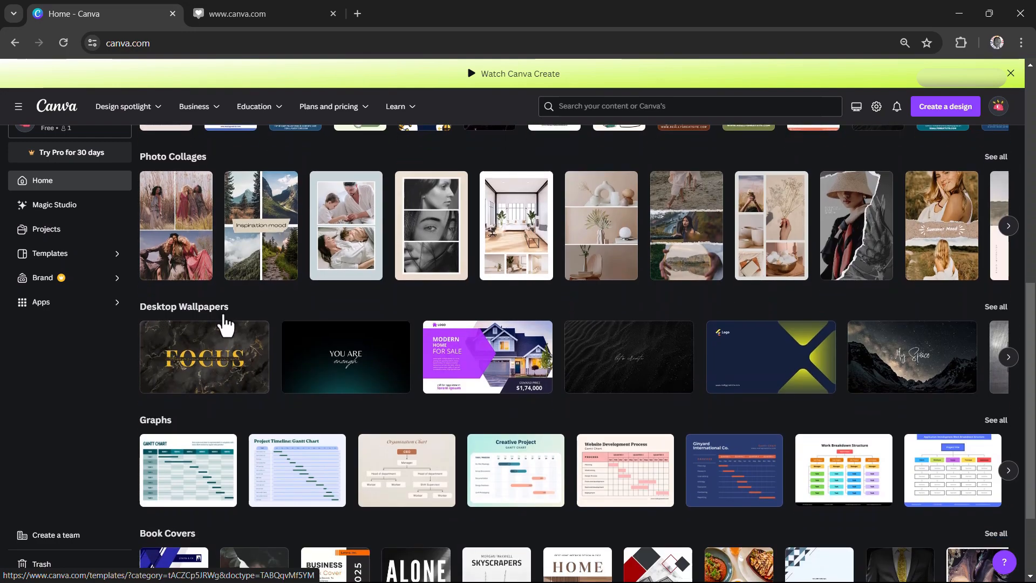
scroll(226, 324, "down", 2)
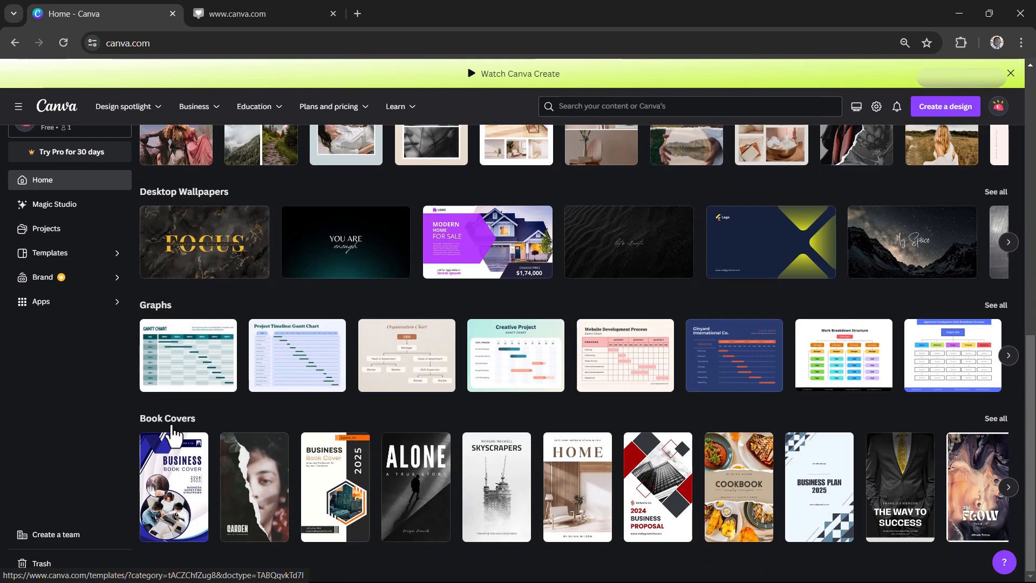
scroll(620, 291, "up", 9)
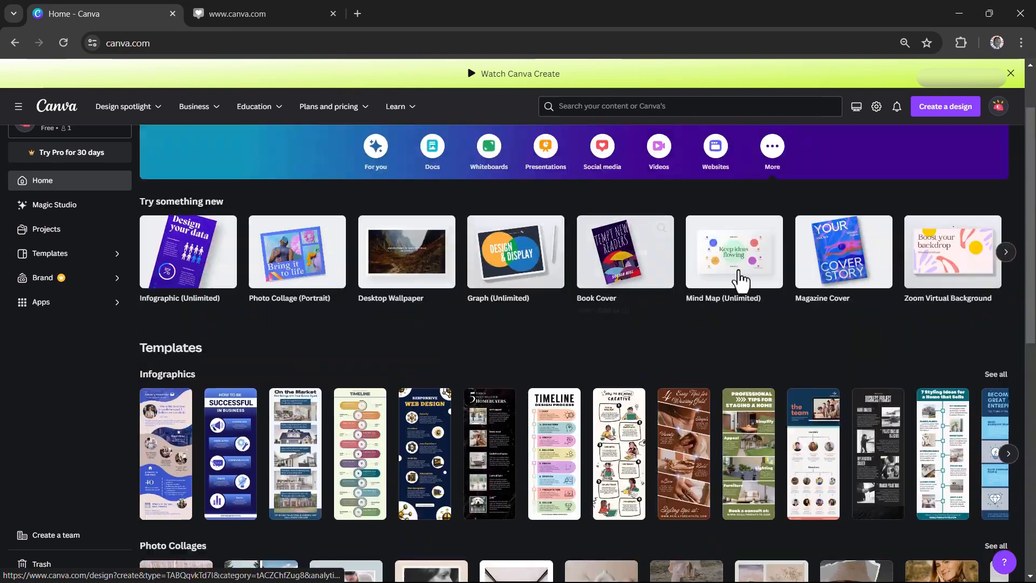
scroll(740, 278, "up", 2)
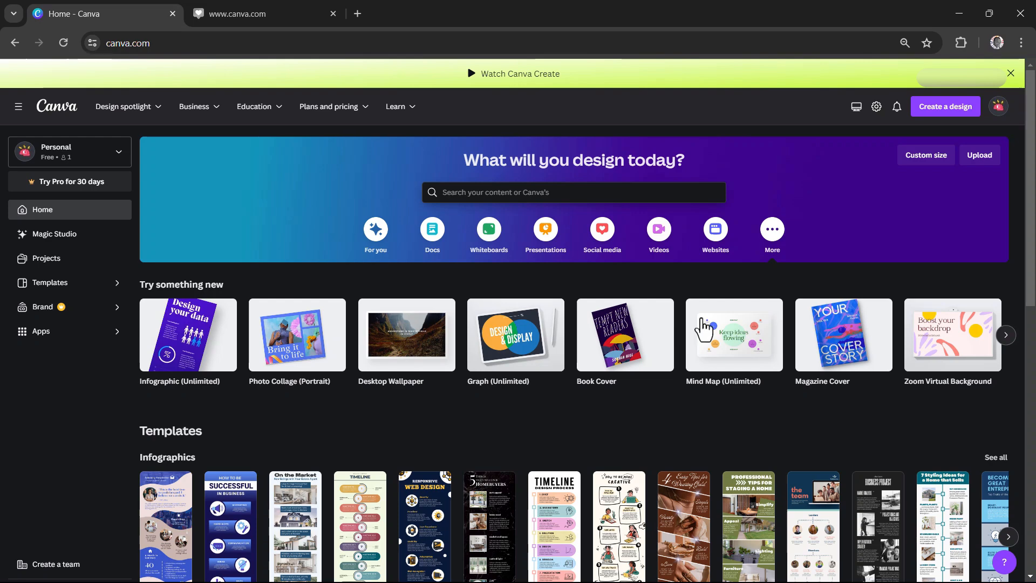
left_click(58, 249)
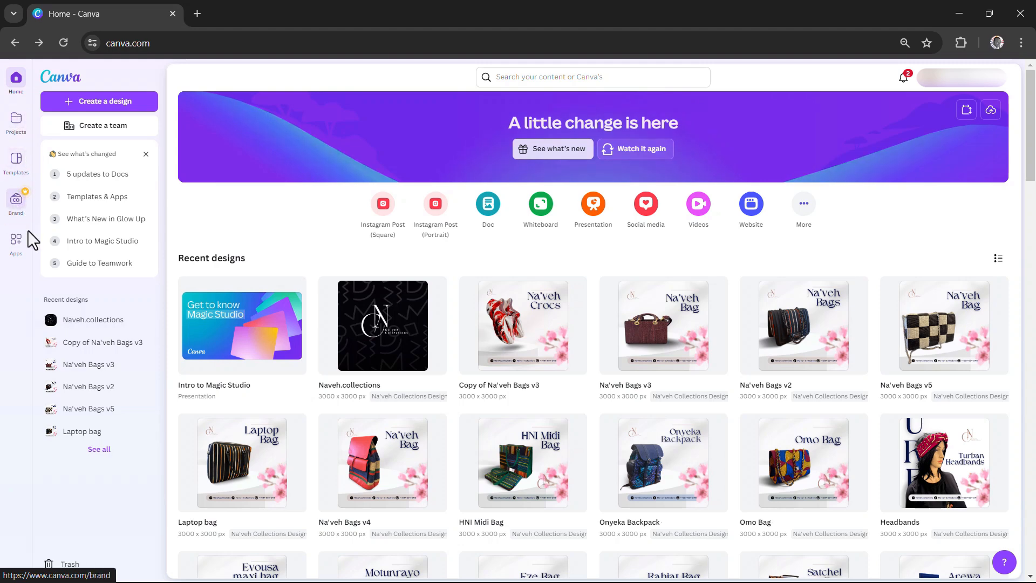
left_click(16, 240)
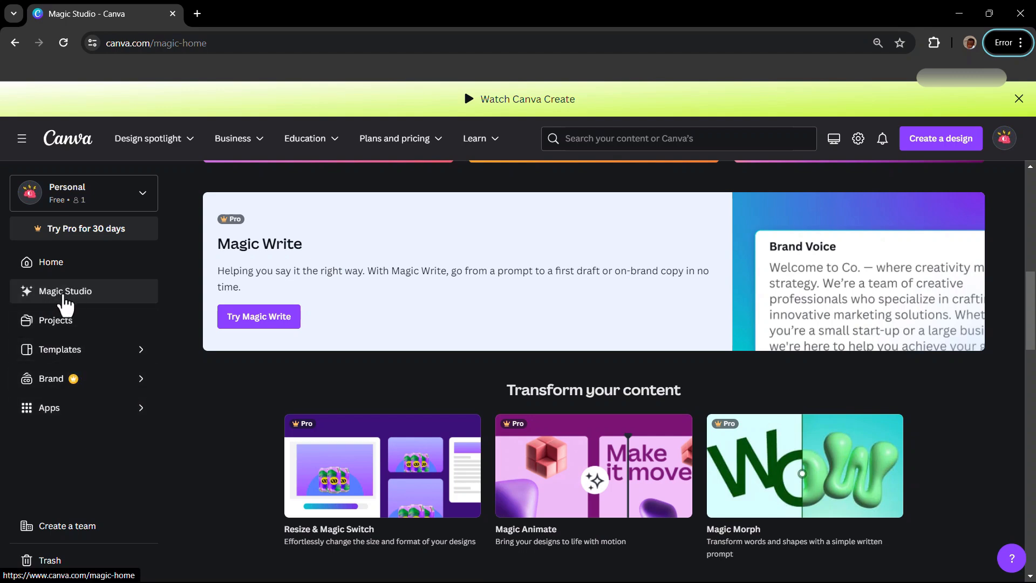
key("alt+Left")
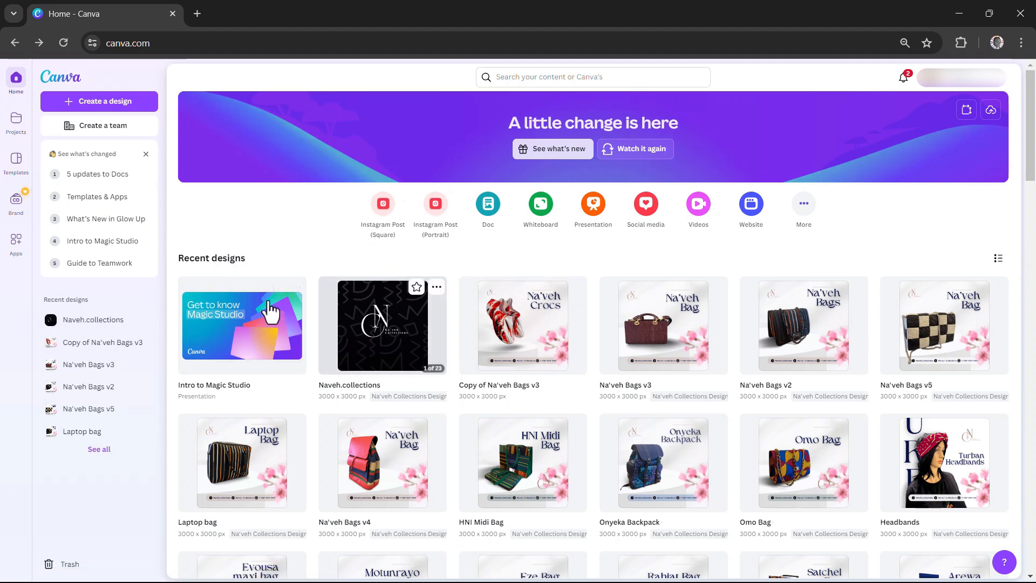
key("alt+Right")
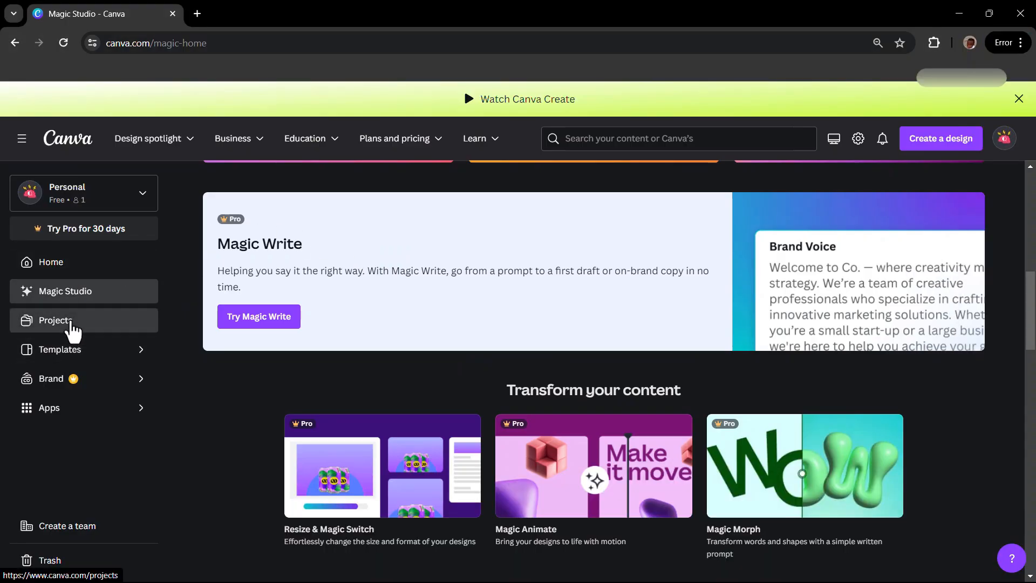
Show the Projects page and browse its recent items, folders and designs.
left_click(69, 323)
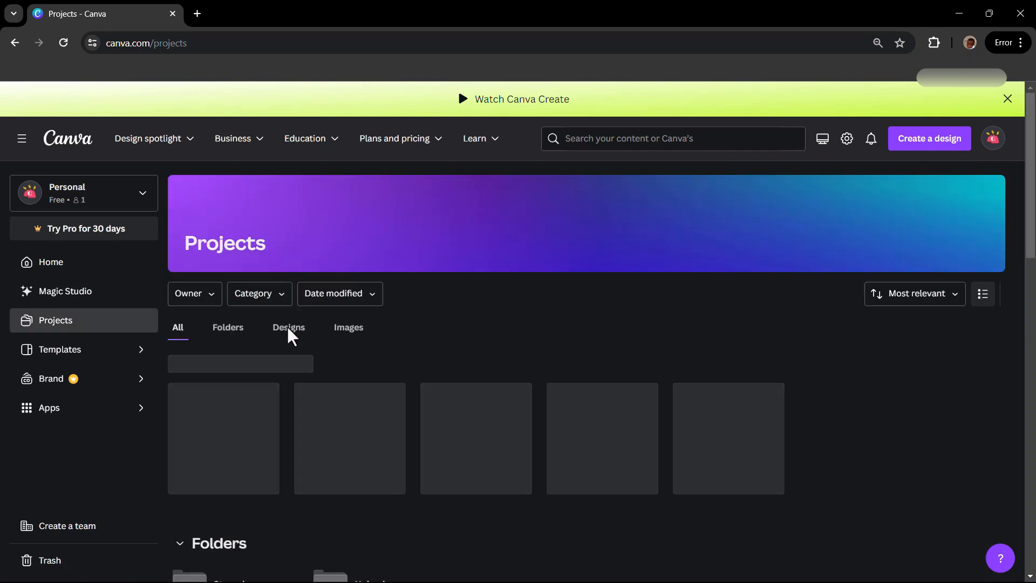
scroll(398, 357, "down", 1)
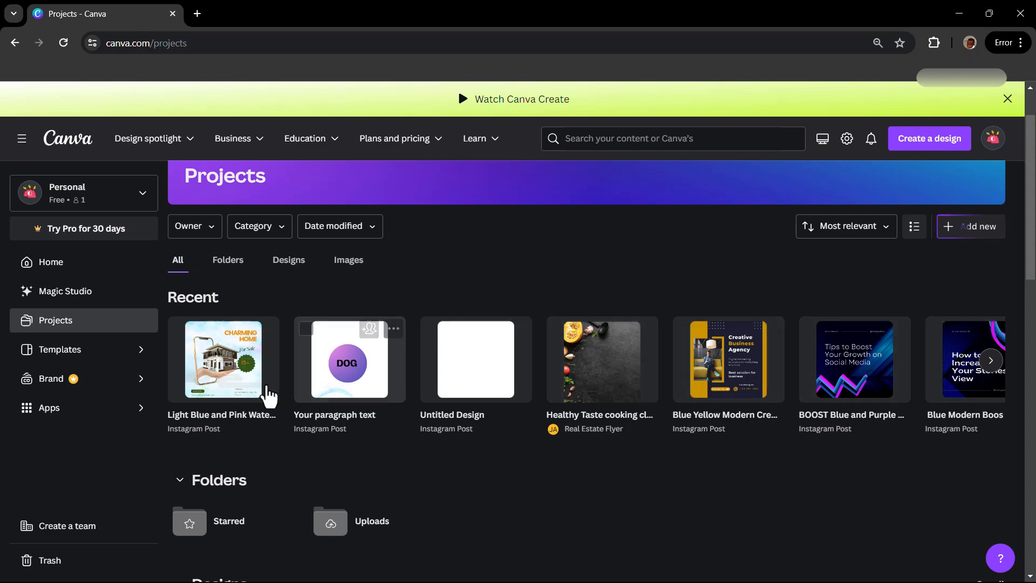
scroll(658, 370, "down", 4)
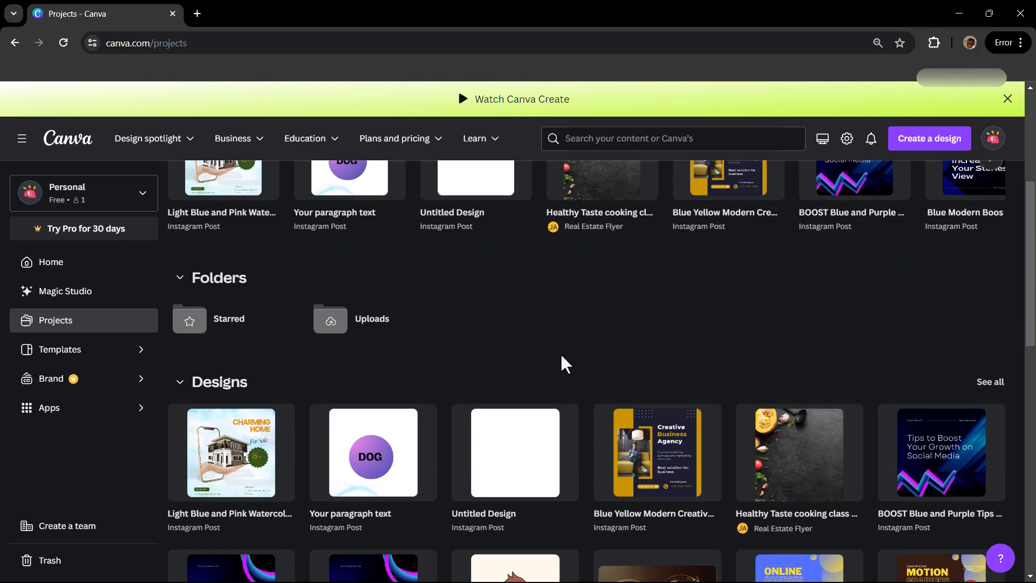
scroll(562, 363, "down", 4)
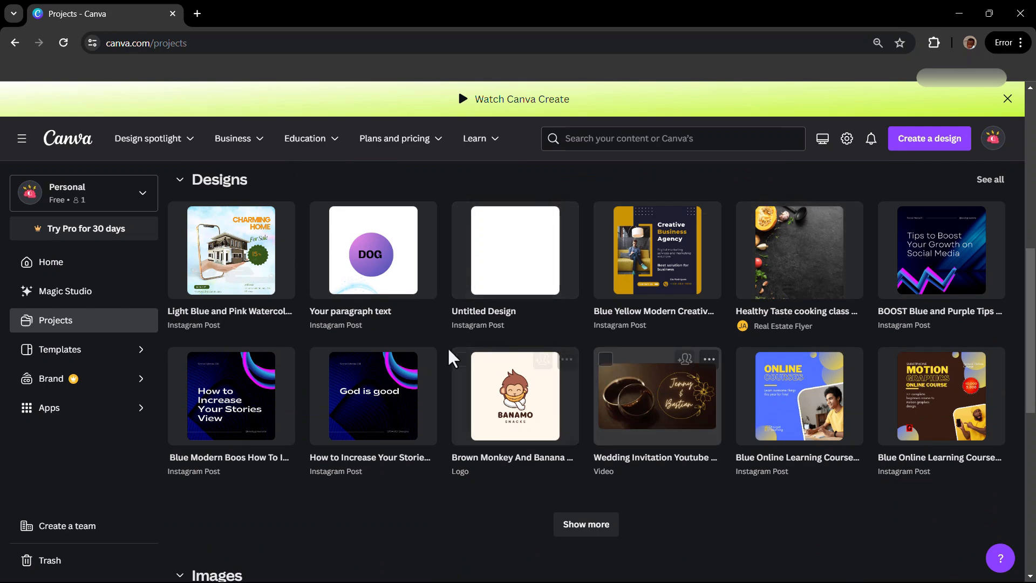
scroll(456, 356, "up", 5)
scroll(469, 364, "up", 3)
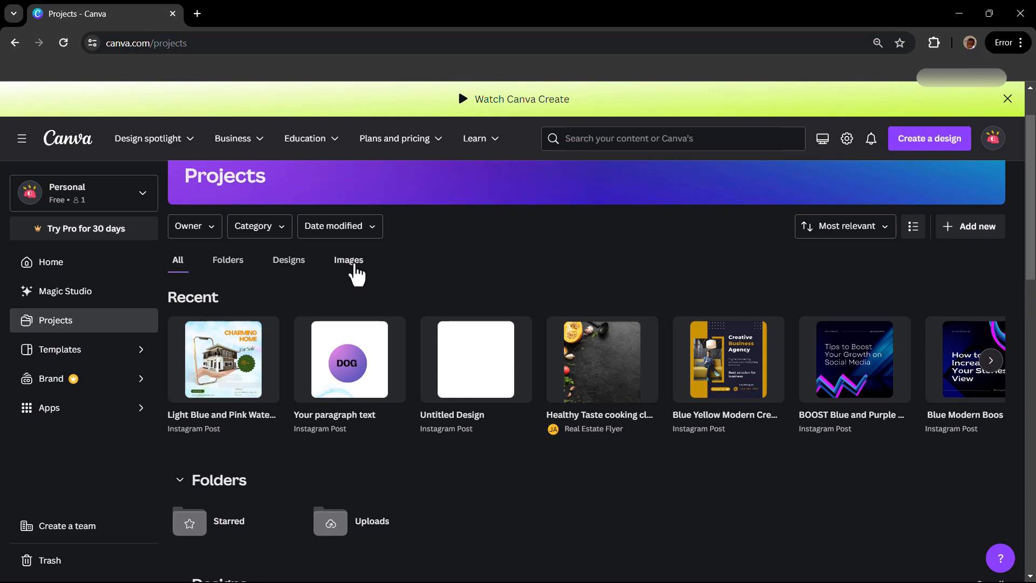
Filter the projects to Images and look through the uploaded pictures.
left_click(349, 260)
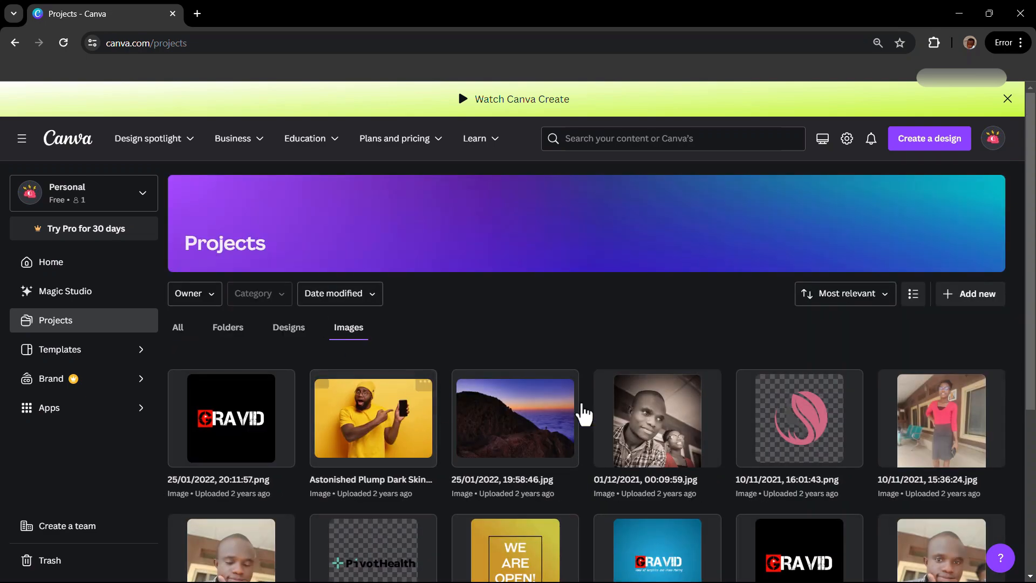
scroll(578, 416, "down", 4)
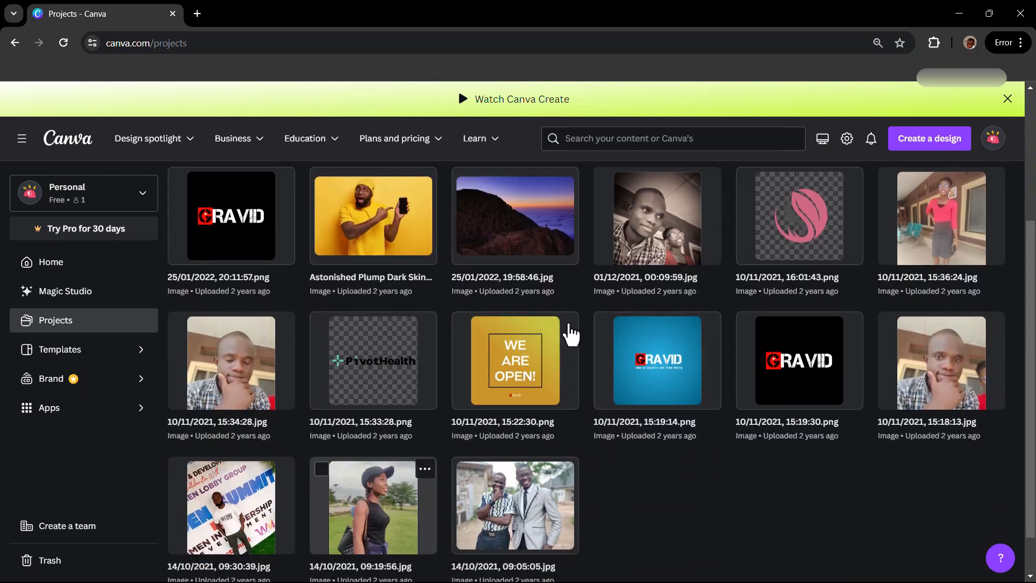
scroll(518, 313, "up", 4)
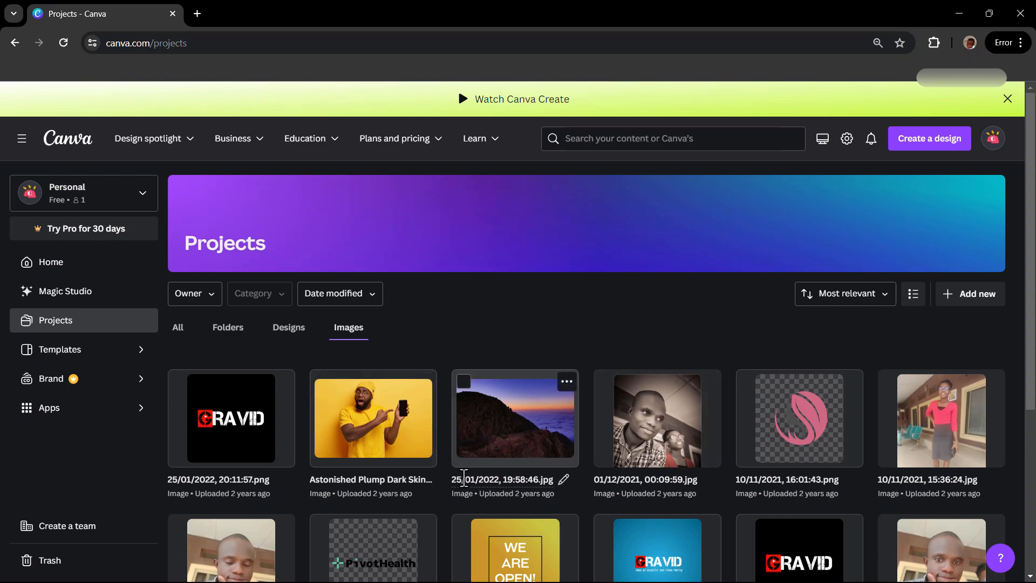
scroll(406, 466, "down", 1)
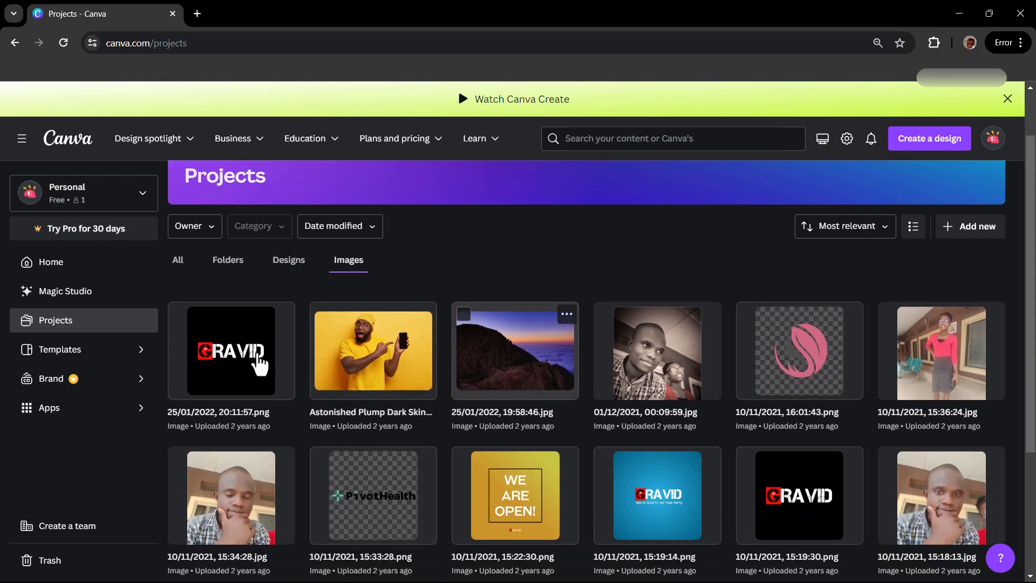
Show the Templates page and browse its recommended designs and the Instagram Posts, Mobile Videos and Presentations templates.
left_click(72, 357)
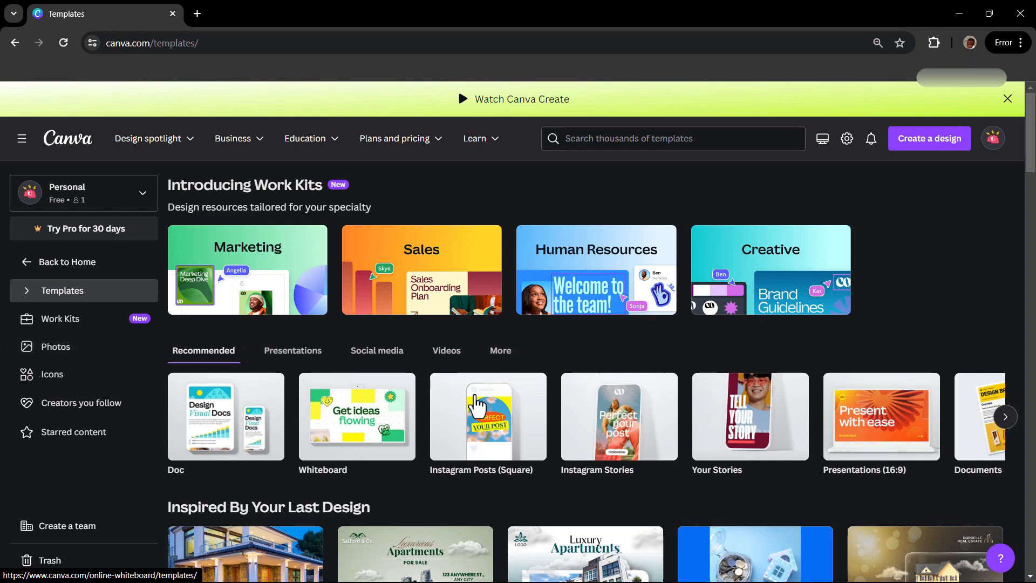
scroll(456, 356, "down", 10)
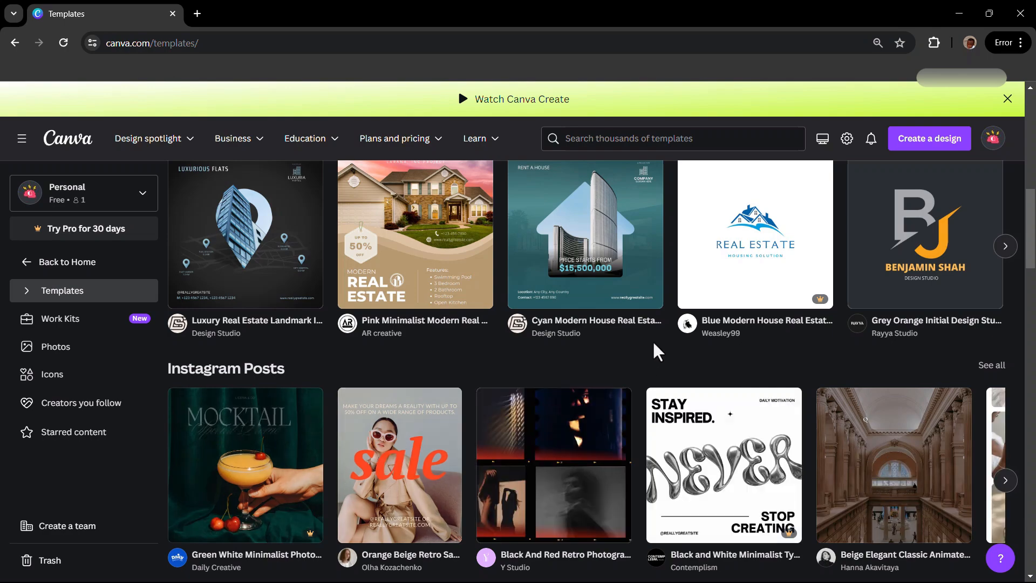
scroll(435, 365, "down", 1)
scroll(416, 348, "up", 5)
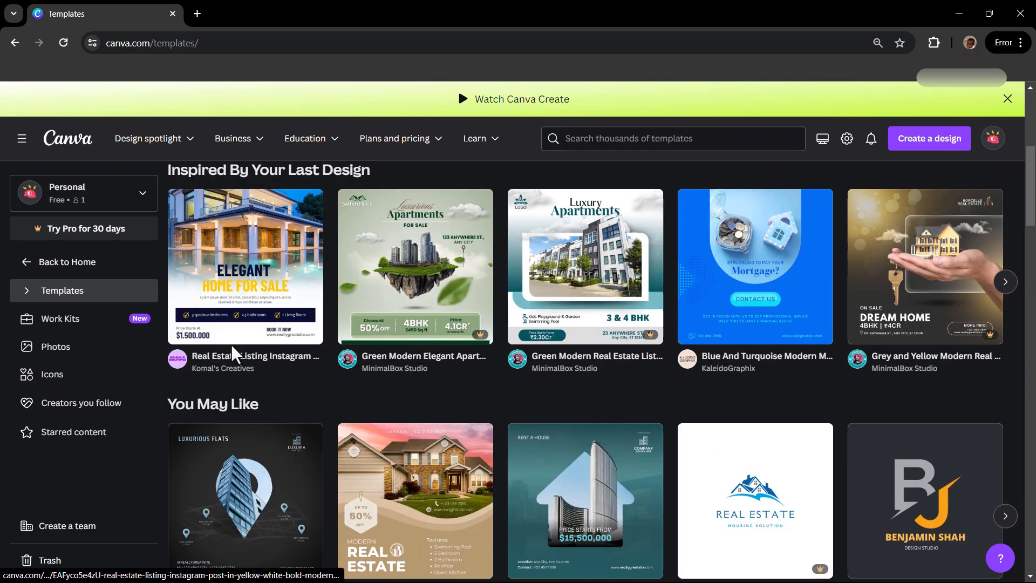
scroll(232, 351, "up", 2)
scroll(232, 446, "down", 2)
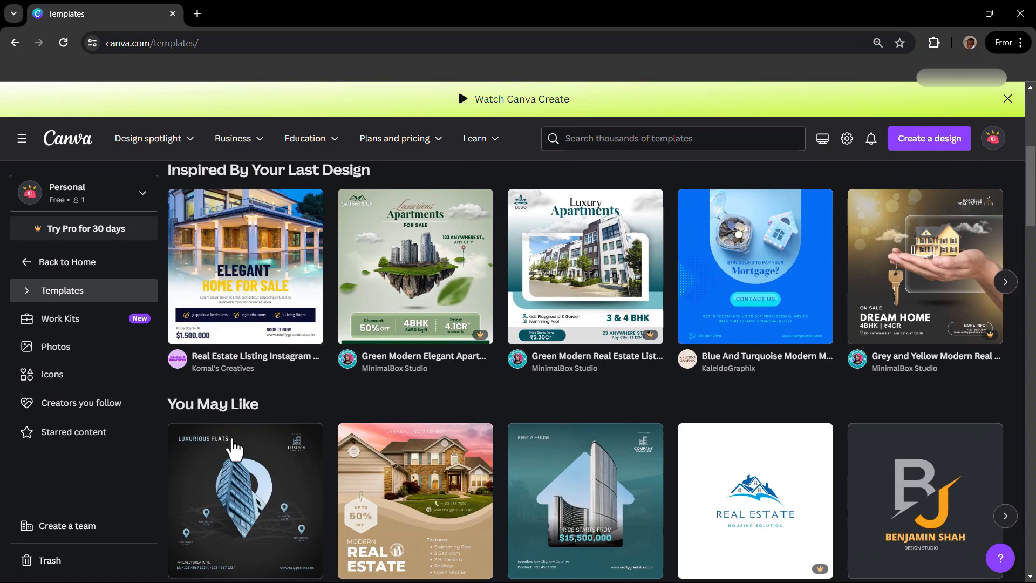
scroll(237, 410, "down", 3)
scroll(241, 426, "down", 3)
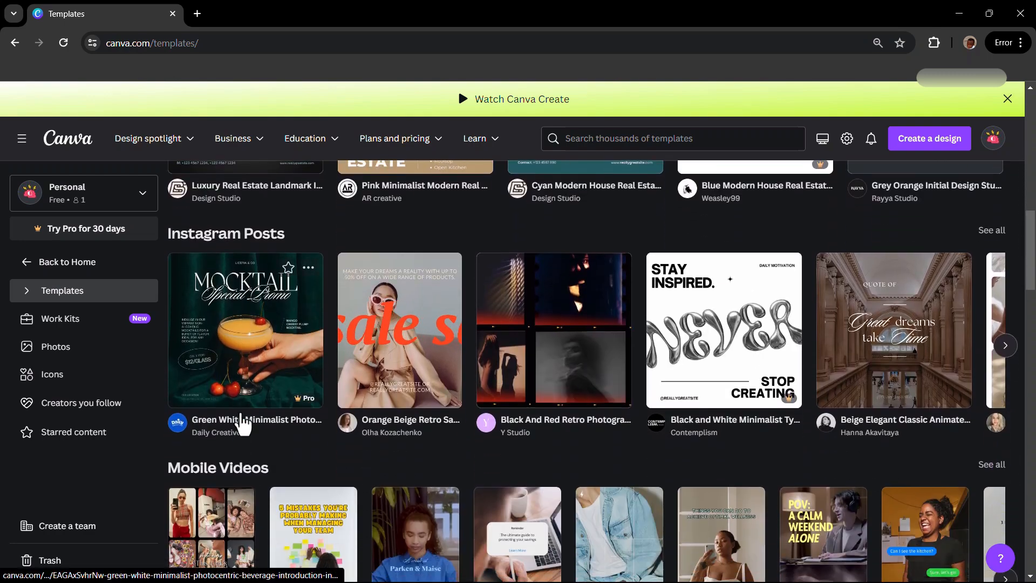
scroll(248, 431, "down", 2)
scroll(302, 477, "down", 3)
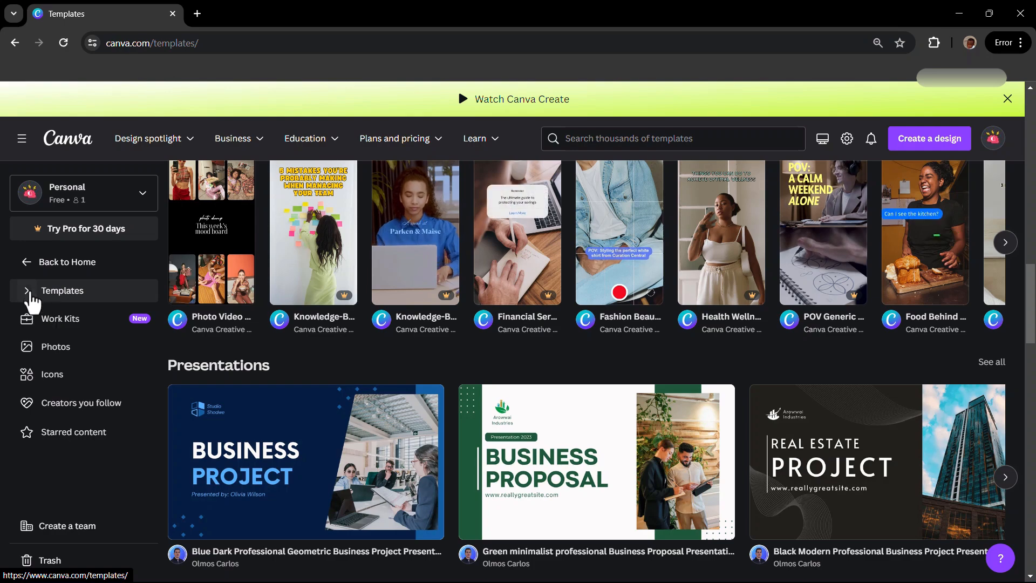
Go back to the home page and show the Brand Kits page in the free account and in the other account.
left_click(27, 264)
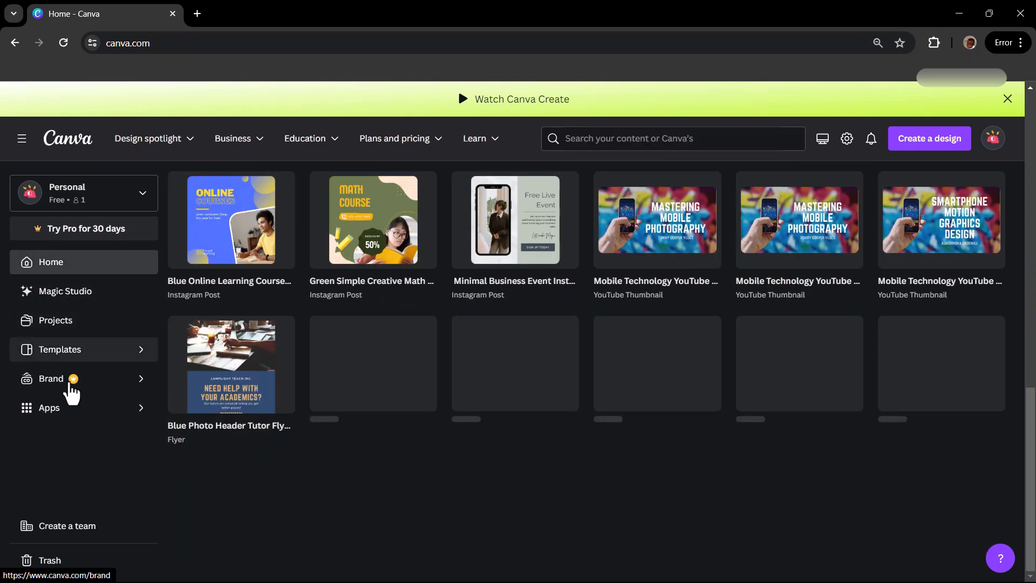
left_click(70, 383)
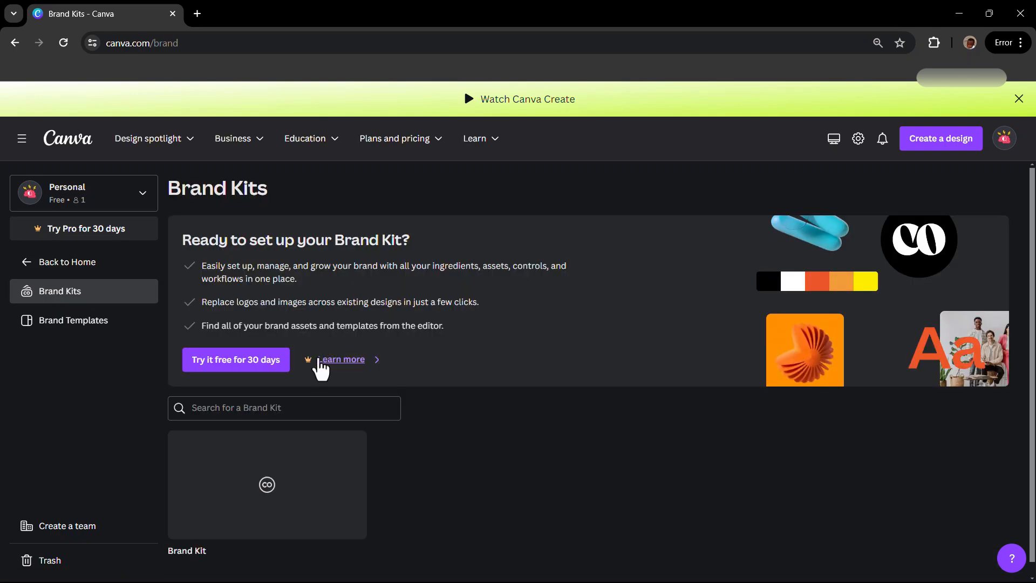
key("alt+Tab")
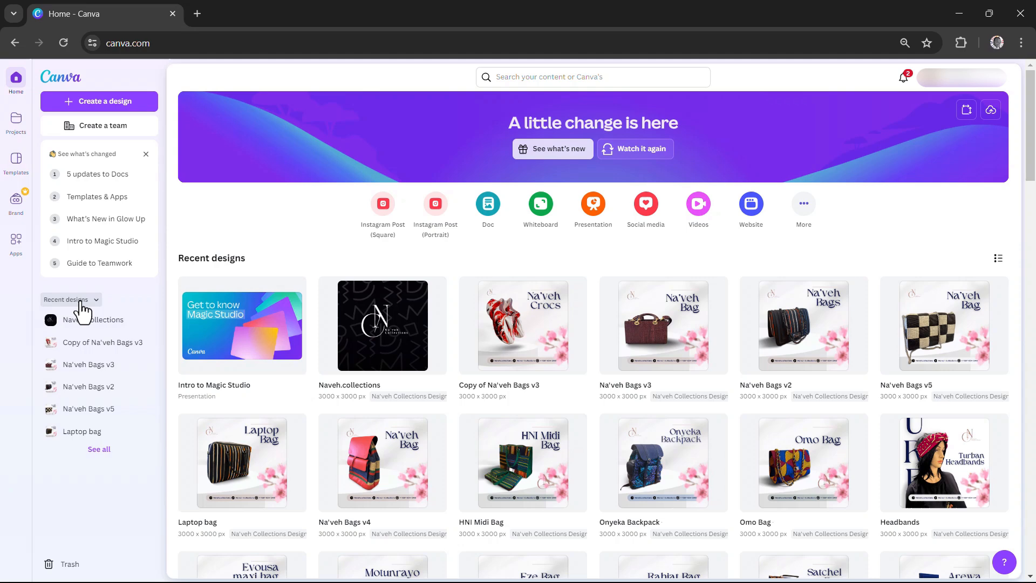
left_click(17, 208)
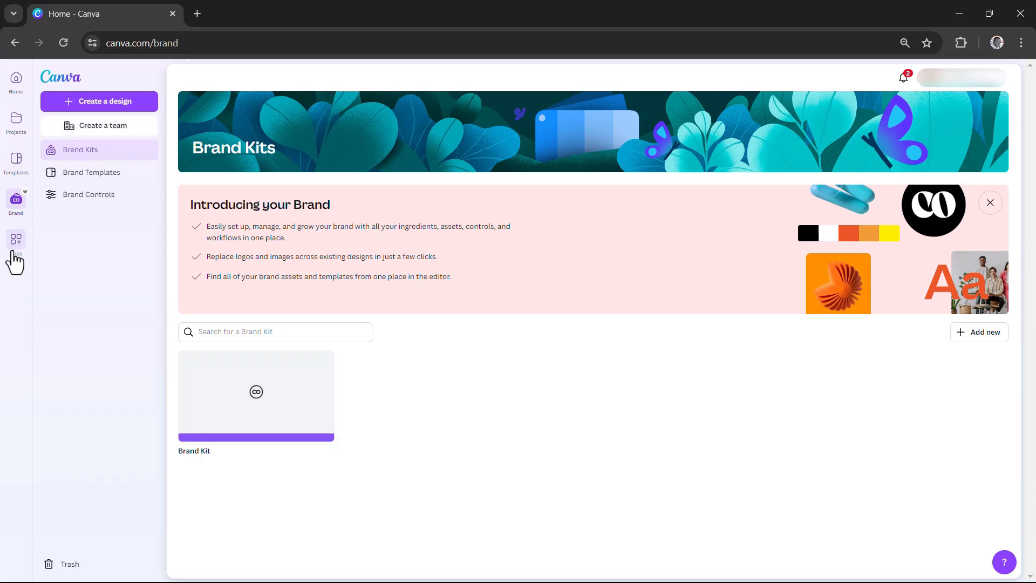
Show the Apps page from the free account's home page and look over the Supercharge your work and New and noteworthy sections.
left_click(12, 255)
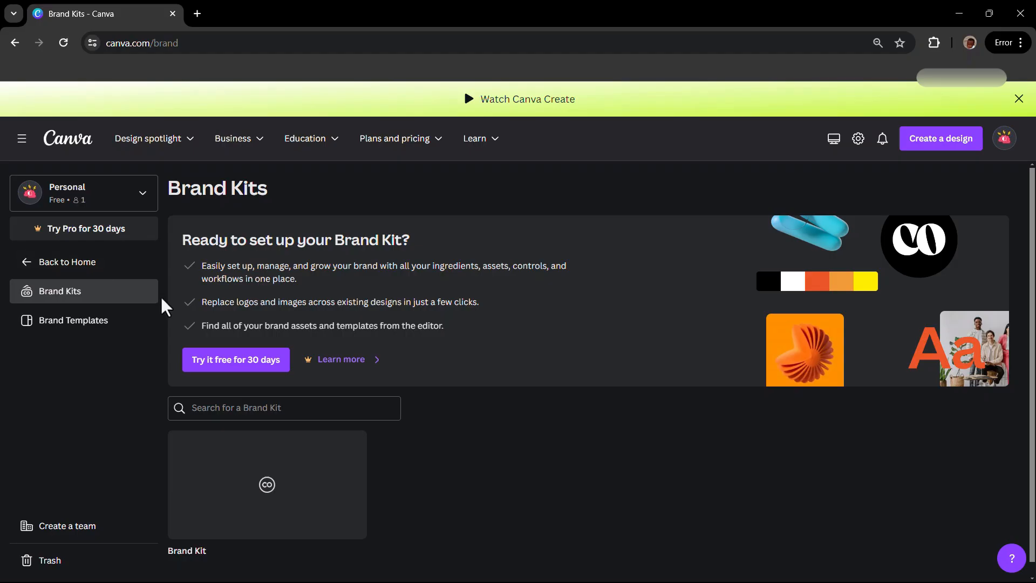
left_click(27, 264)
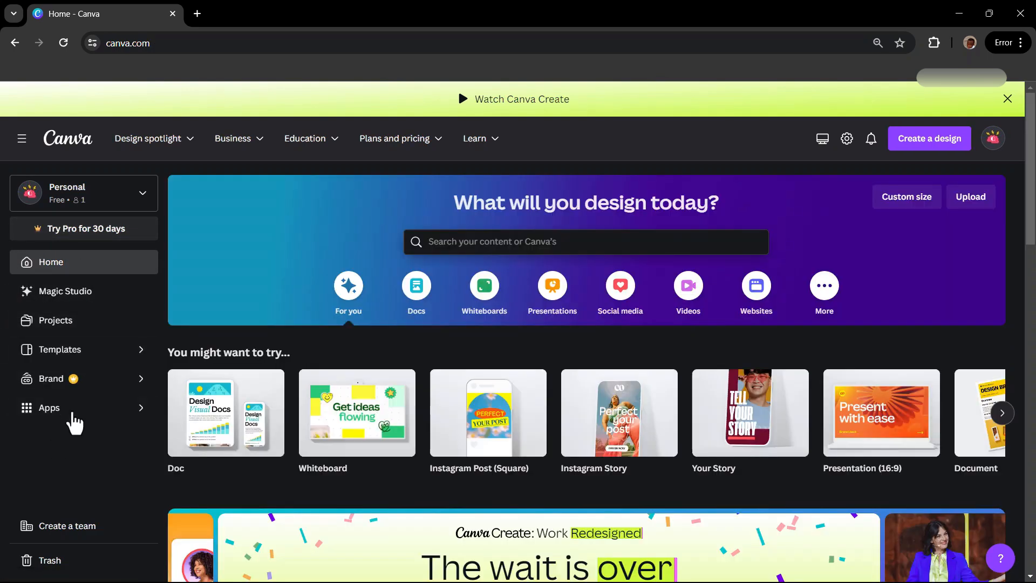
left_click(73, 420)
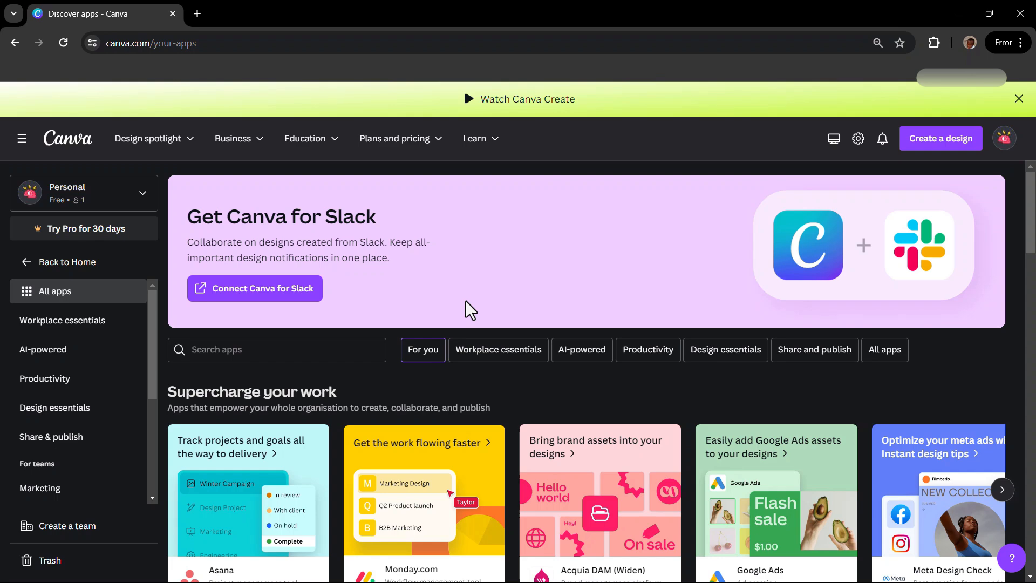
scroll(608, 370, "down", 5)
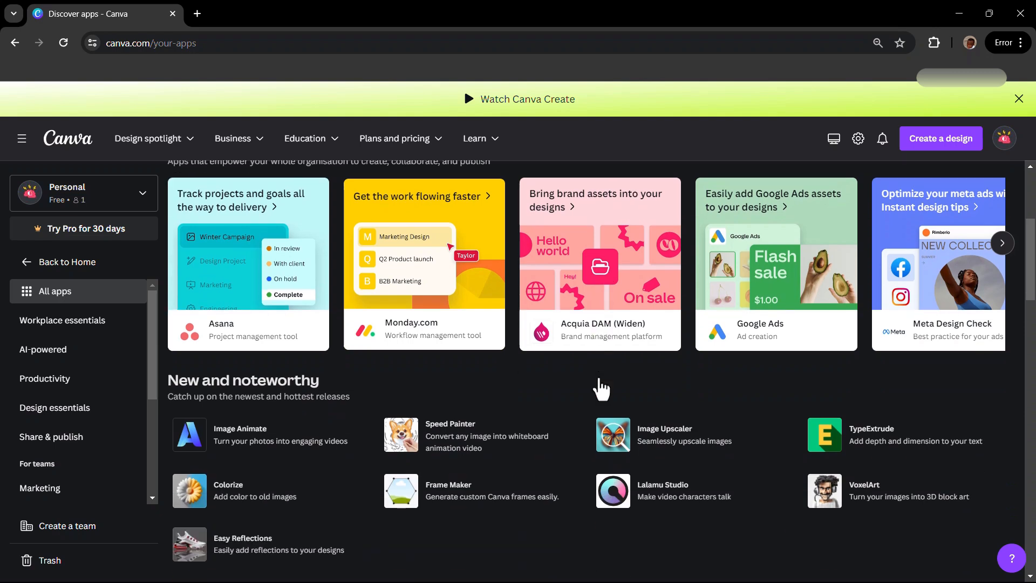
scroll(603, 385, "down", 1)
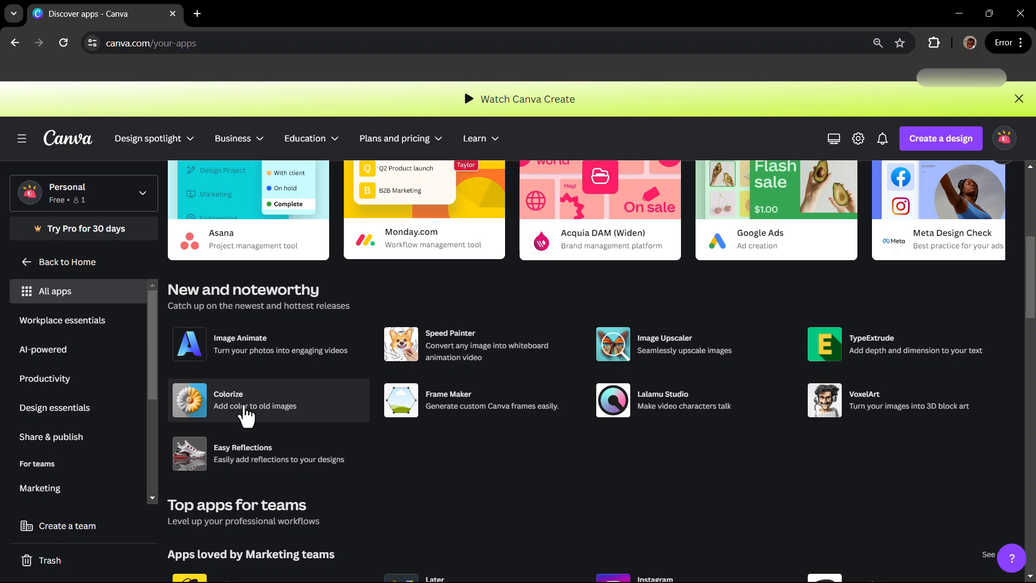
scroll(245, 410, "up", 1)
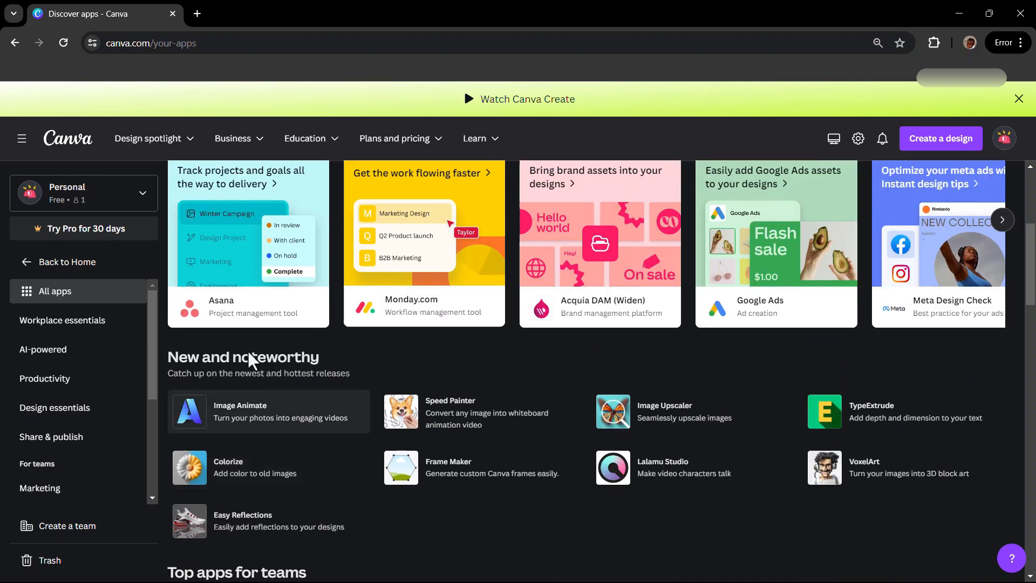
scroll(261, 338, "up", 1)
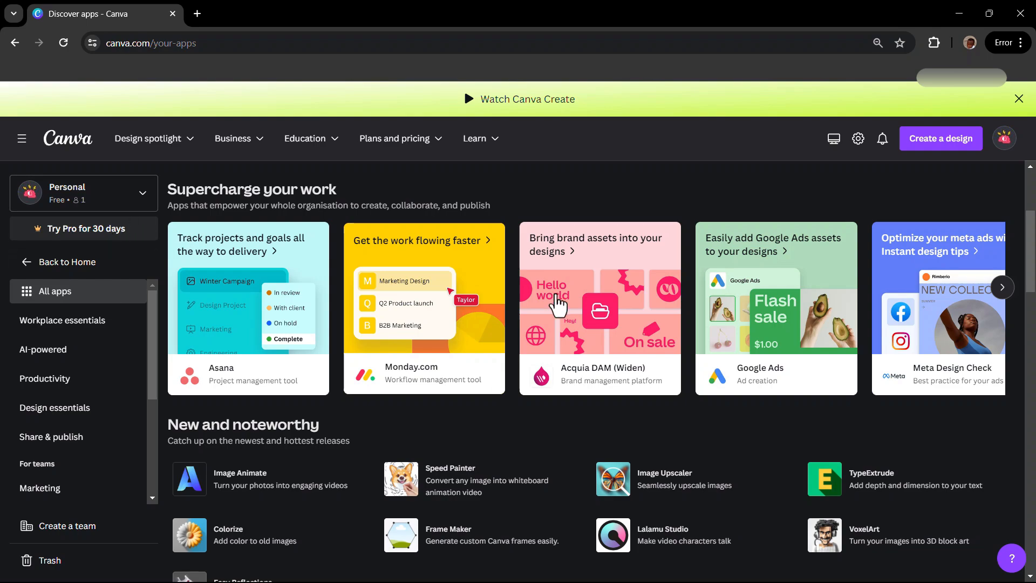
Browse the top apps for Marketing, Creative, HR and Sales teams and the Workplace essentials, AI-powered and Productivity apps in the full directory.
scroll(61, 400, "down", 3)
scroll(485, 359, "down", 7)
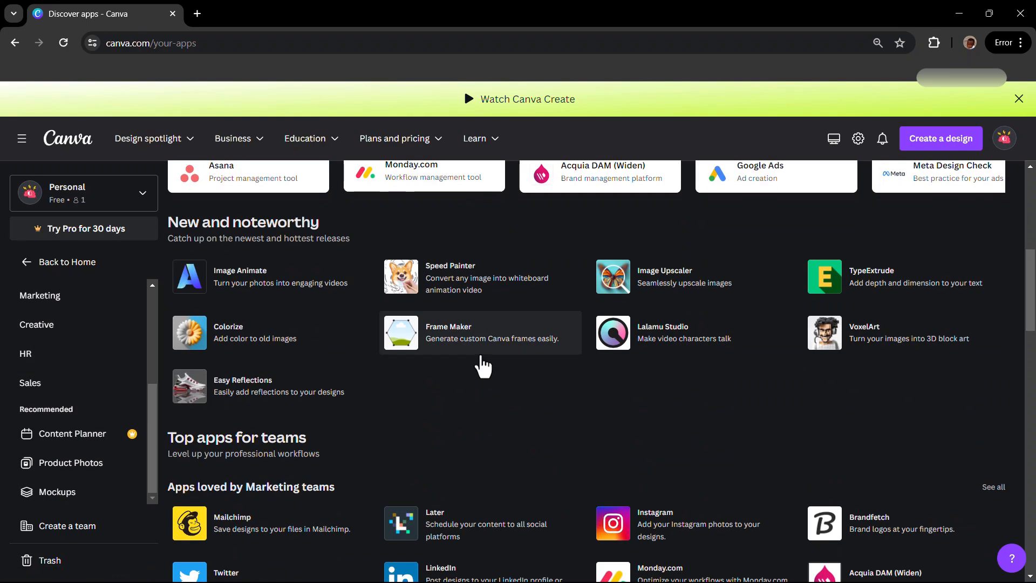
scroll(423, 354, "down", 3)
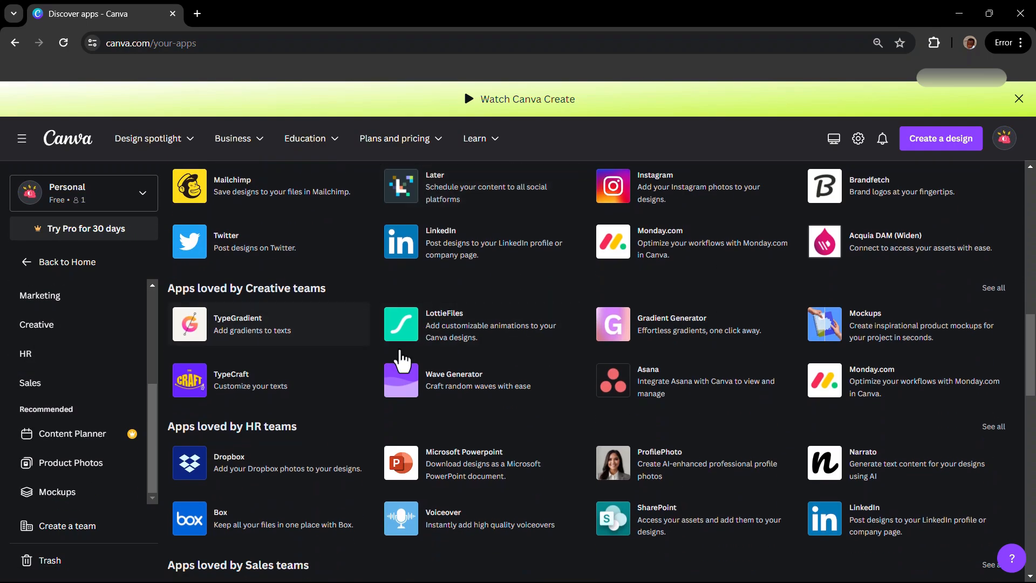
scroll(402, 359, "up", 4)
scroll(410, 329, "up", 3)
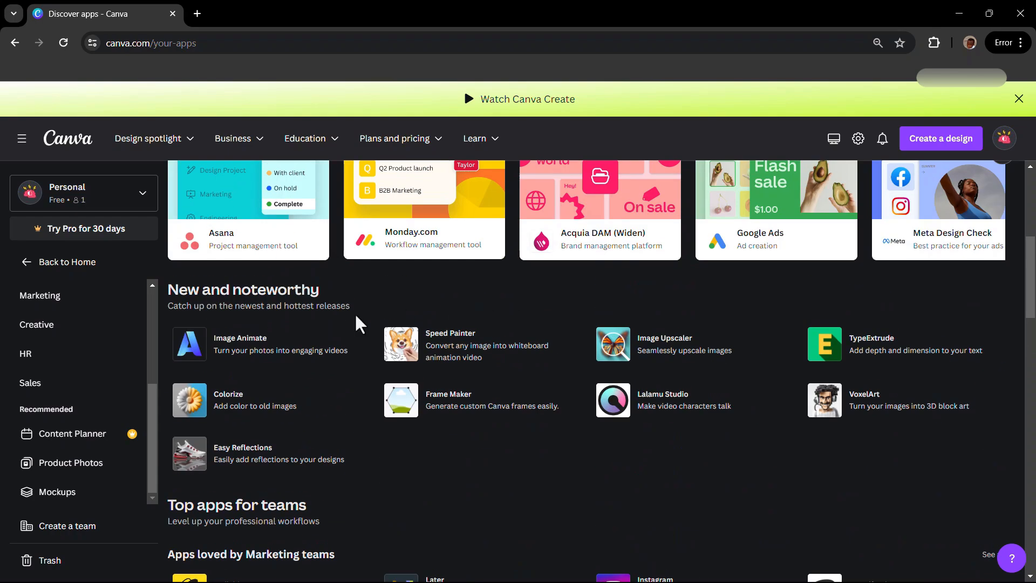
scroll(345, 327, "down", 4)
scroll(493, 308, "down", 3)
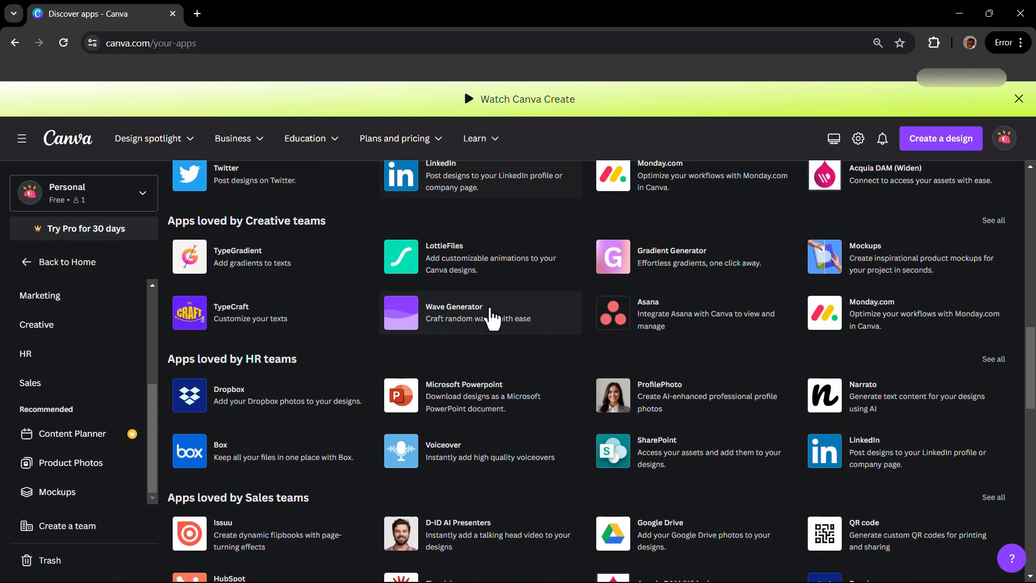
scroll(441, 354, "down", 6)
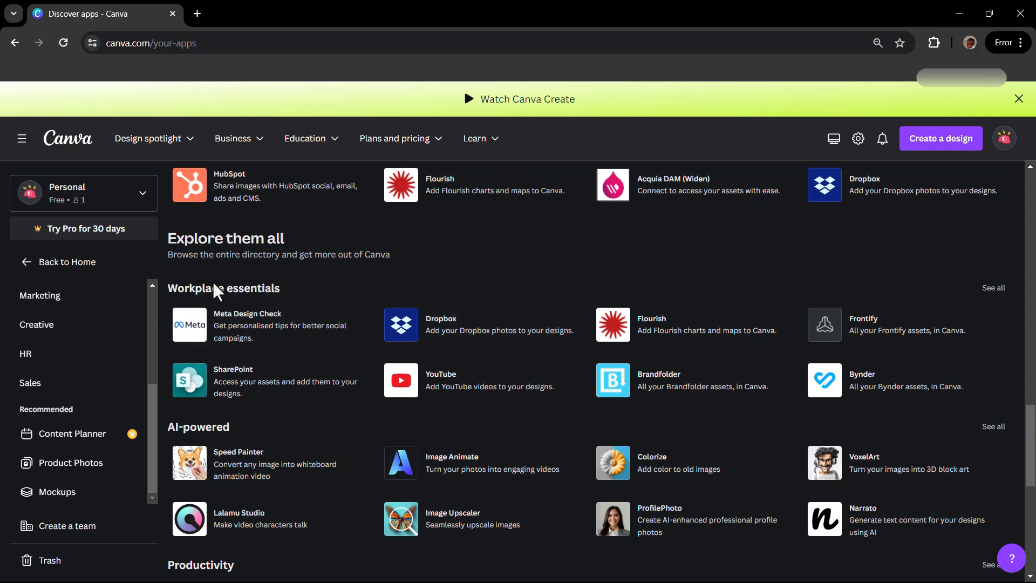
scroll(734, 346, "down", 1)
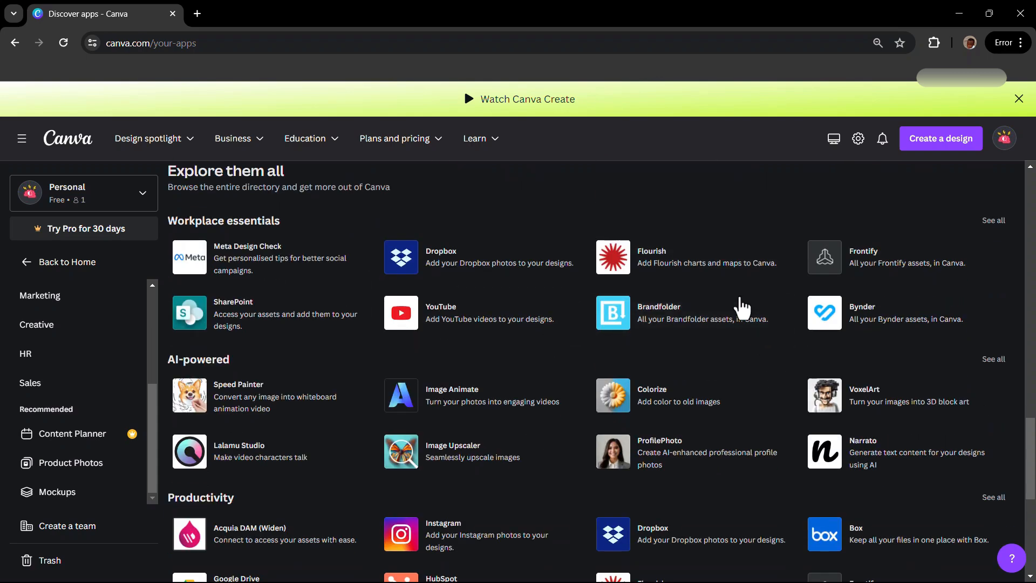
Look over the Productivity, Design essentials and Share and publish apps in the full apps directory.
scroll(739, 397, "down", 3)
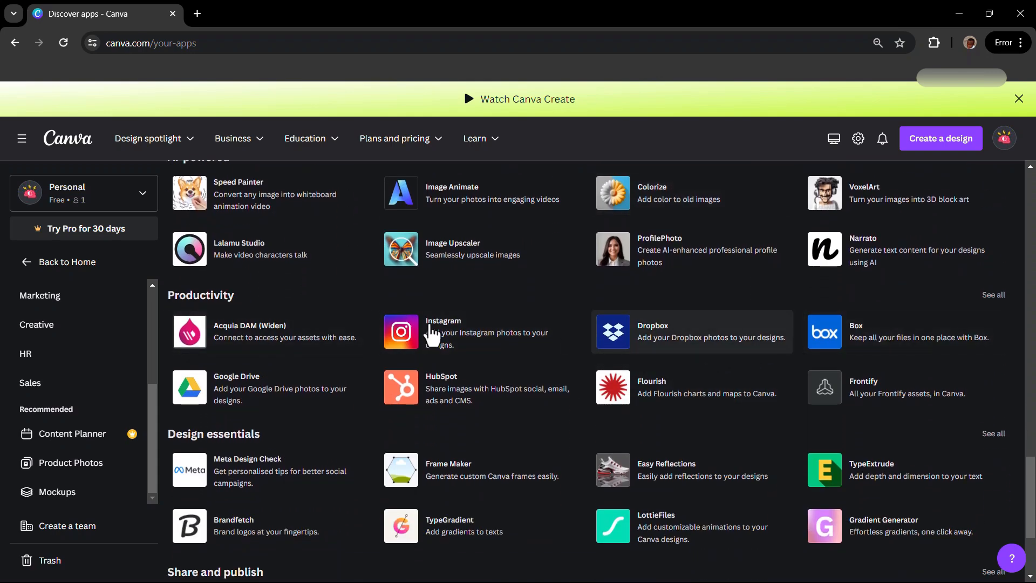
scroll(472, 356, "down", 2)
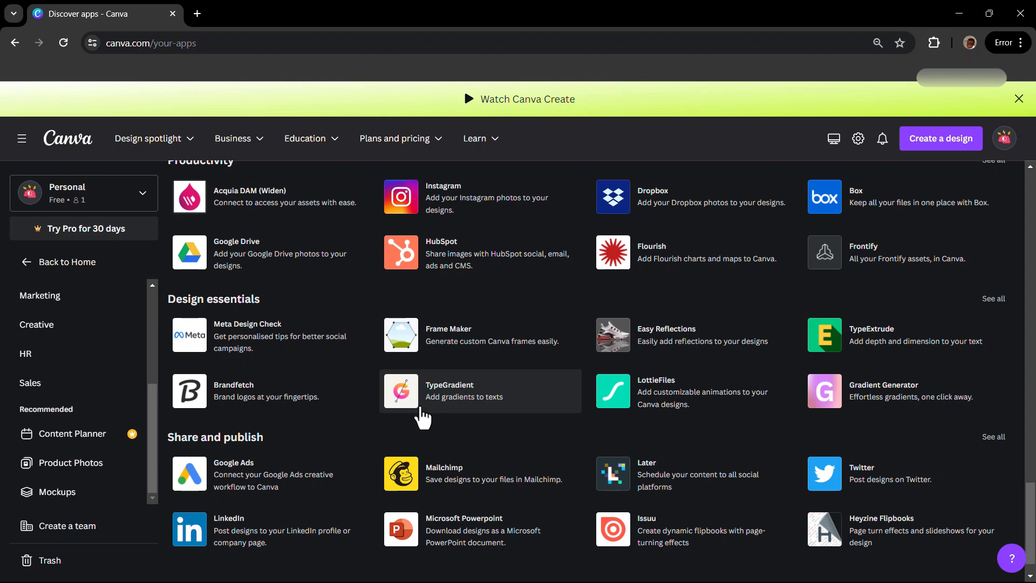
scroll(485, 399, "down", 1)
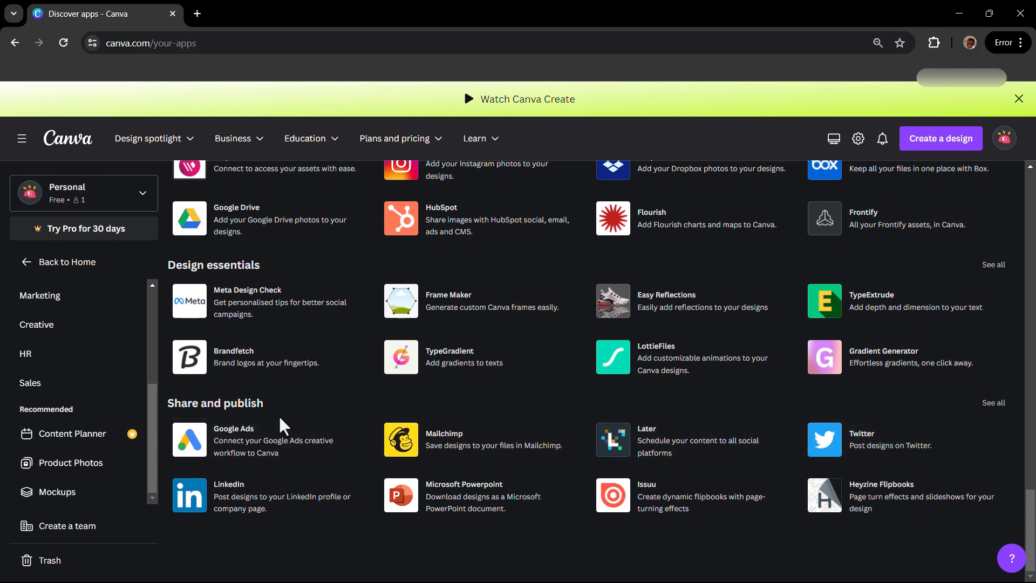
Show the AI-powered apps category and browse its featured apps and its full list of apps.
scroll(102, 329, "up", 4)
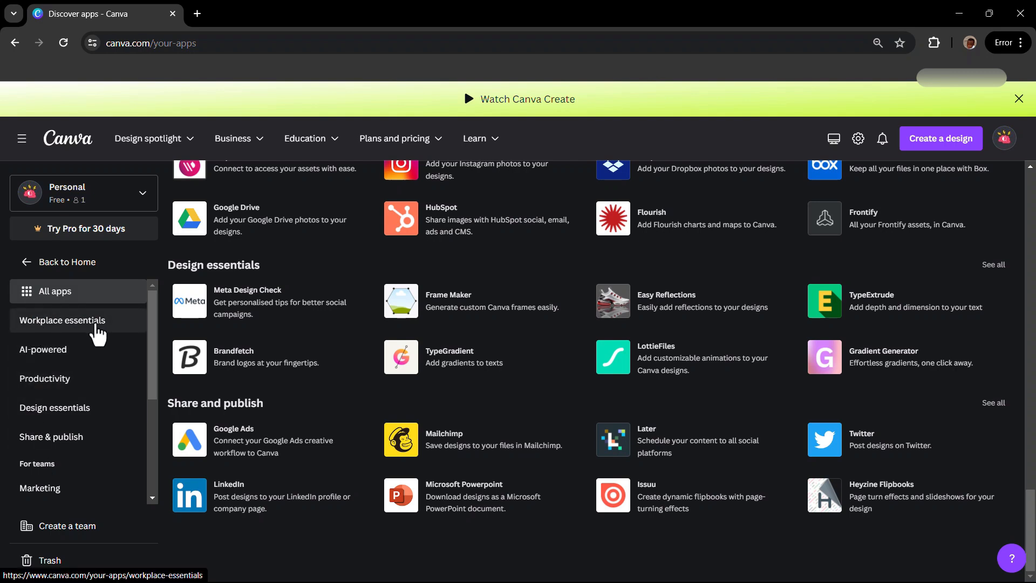
left_click(52, 364)
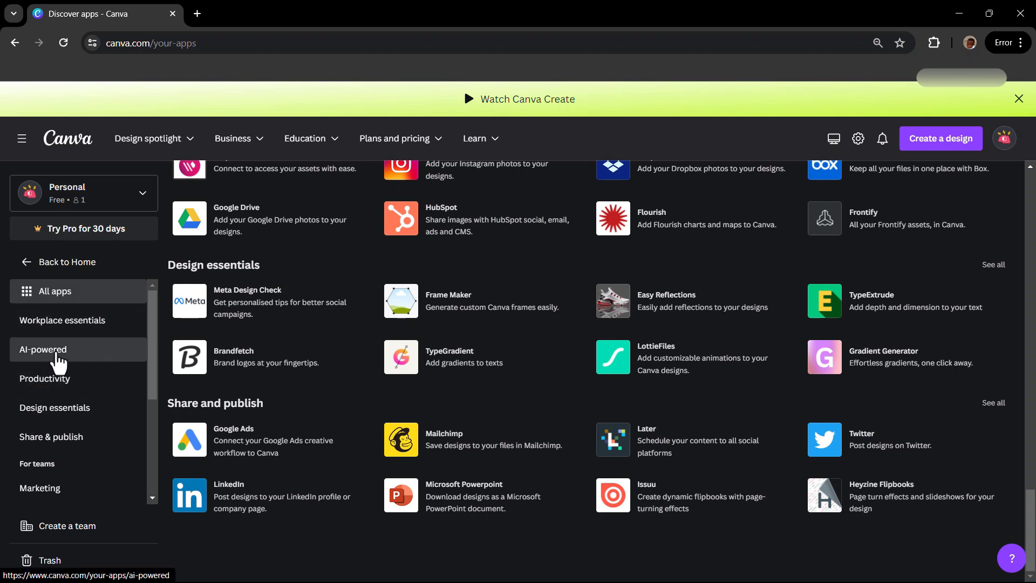
scroll(319, 324, "down", 1)
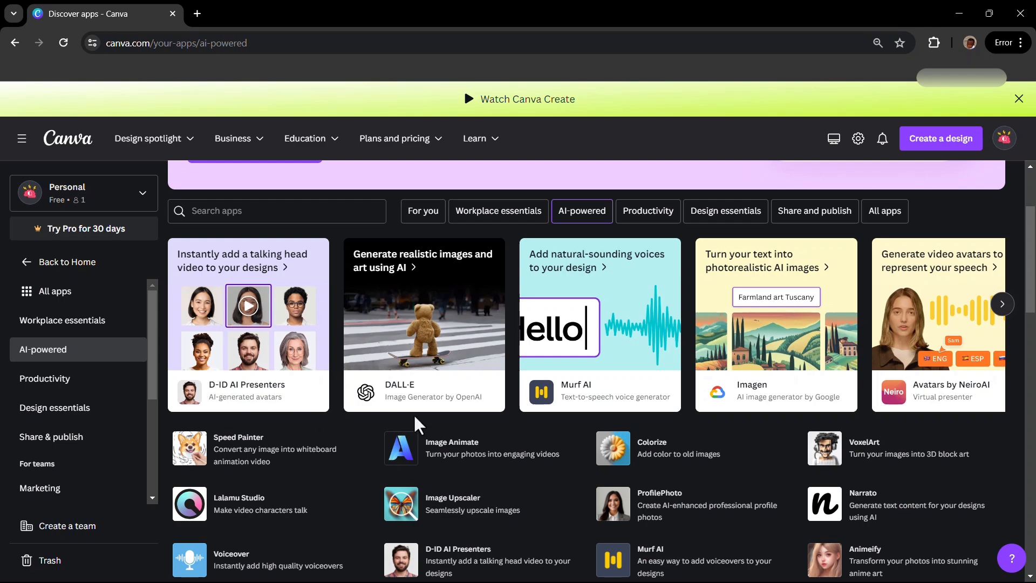
scroll(227, 380, "down", 1)
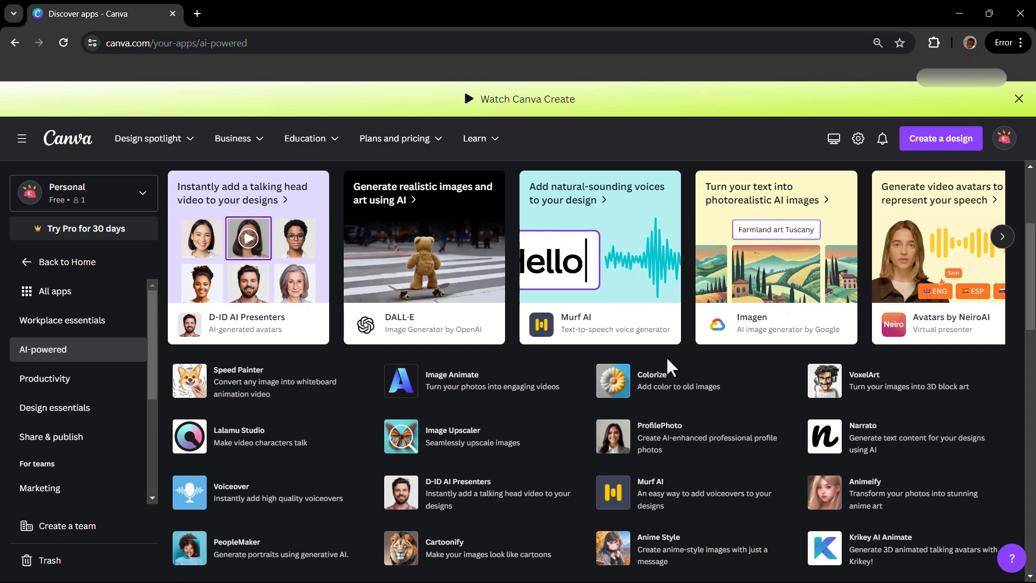
scroll(581, 423, "down", 2)
scroll(581, 423, "down", 3)
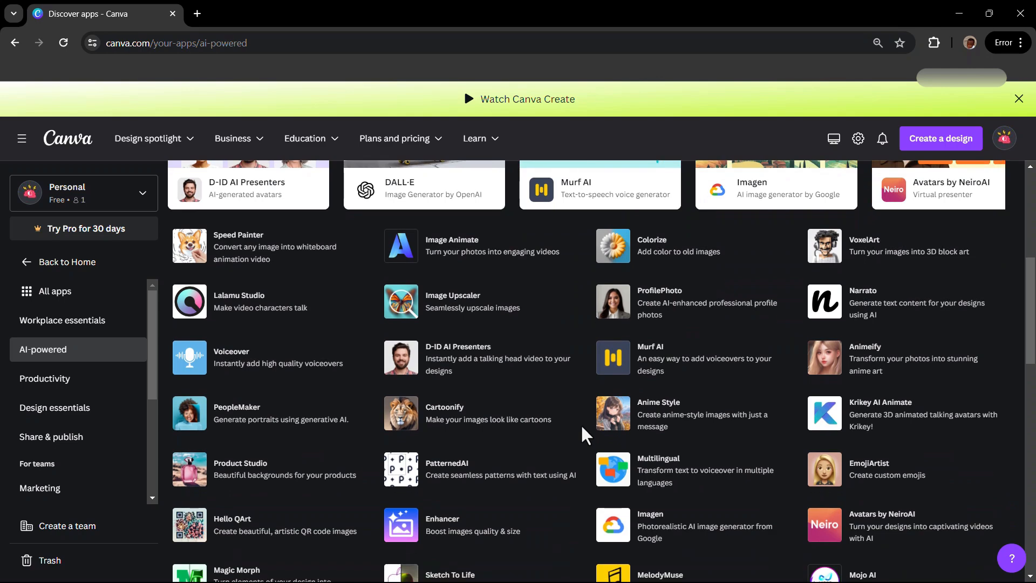
scroll(572, 413, "down", 3)
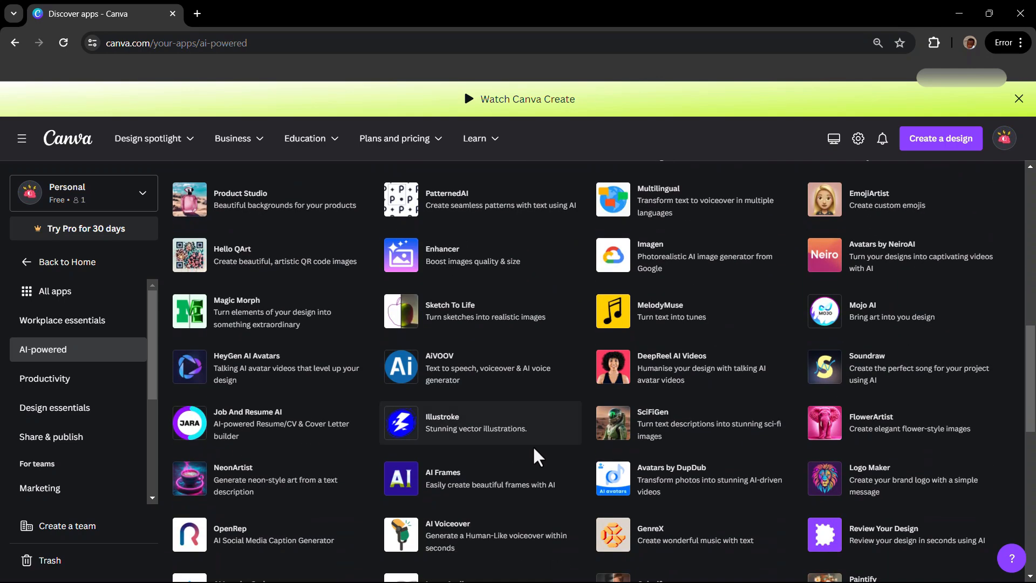
scroll(533, 445, "down", 1)
scroll(522, 400, "down", 1)
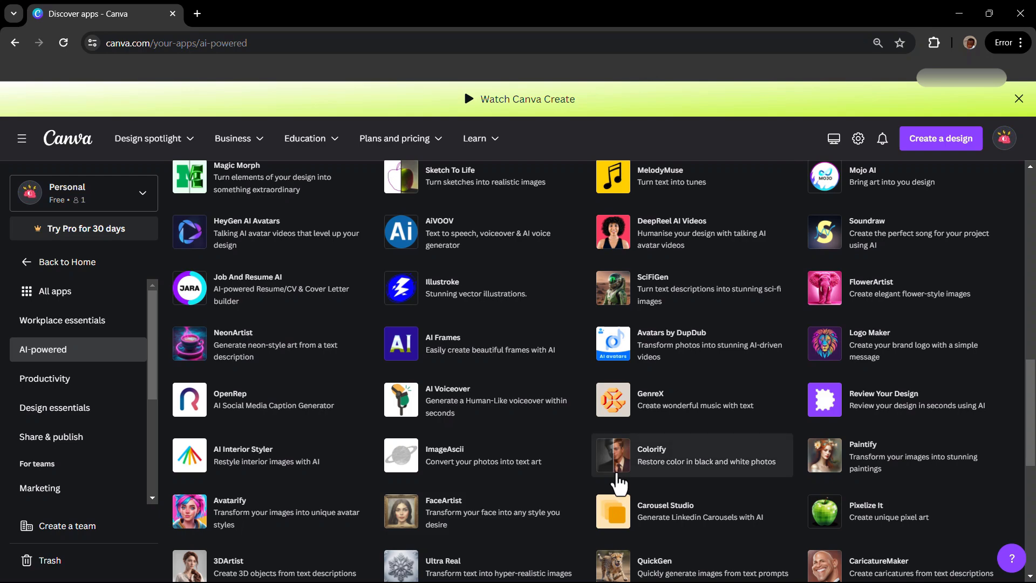
scroll(527, 407, "up", 1)
scroll(527, 407, "up", 3)
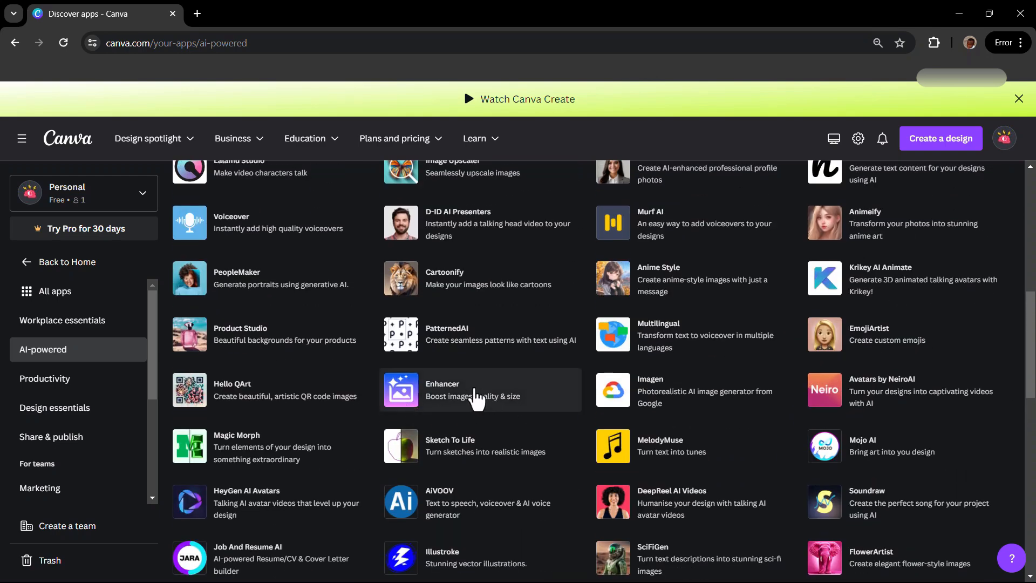
scroll(474, 397, "up", 5)
scroll(356, 342, "up", 3)
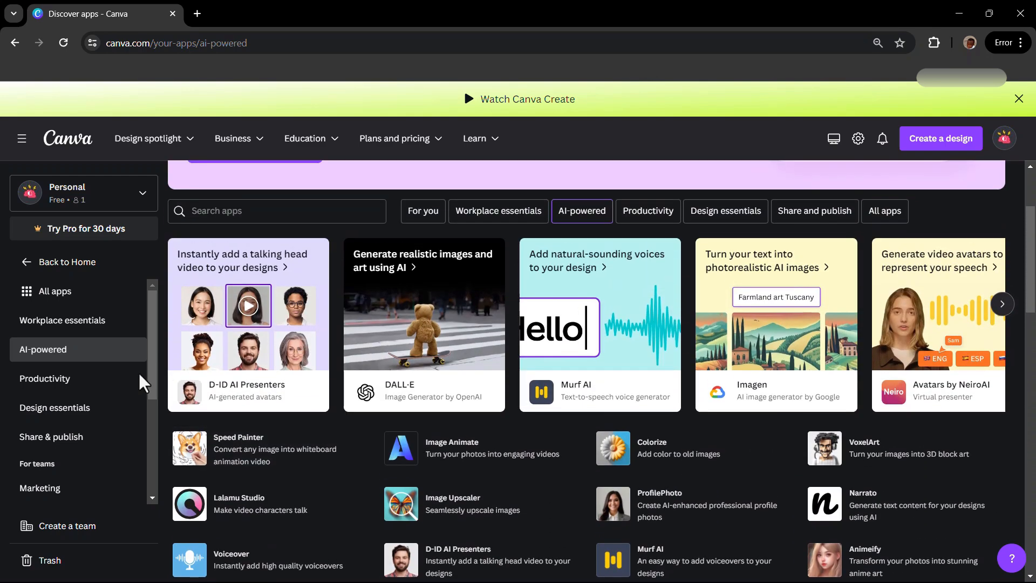
Go back to the home page, collapse its side menu and show the Custom size options for a new design.
left_click(36, 263)
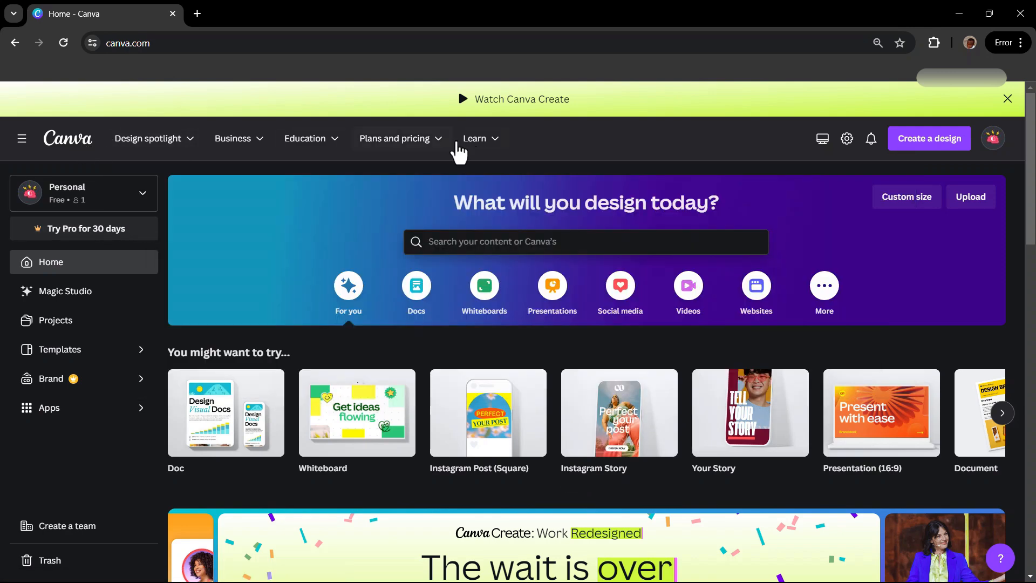
left_click(22, 139)
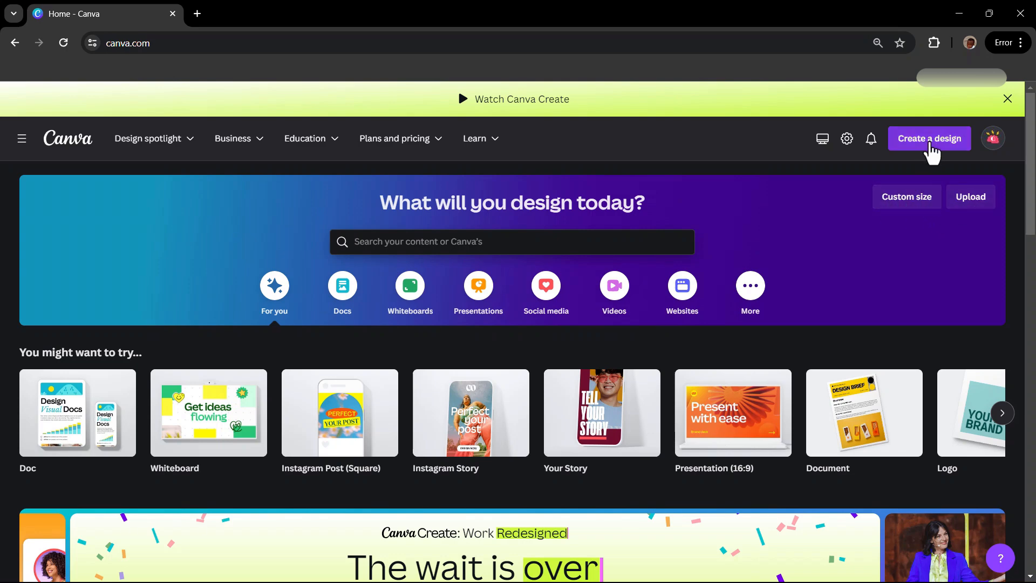
left_click(913, 205)
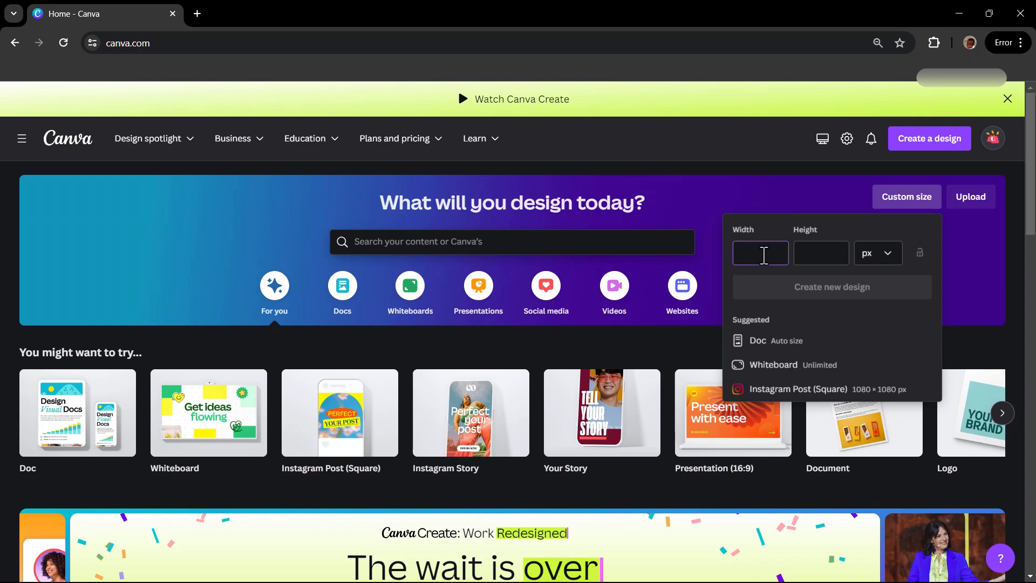
Switch to the other account and show its Projects page and the recent designs on its home page.
key("alt+Tab")
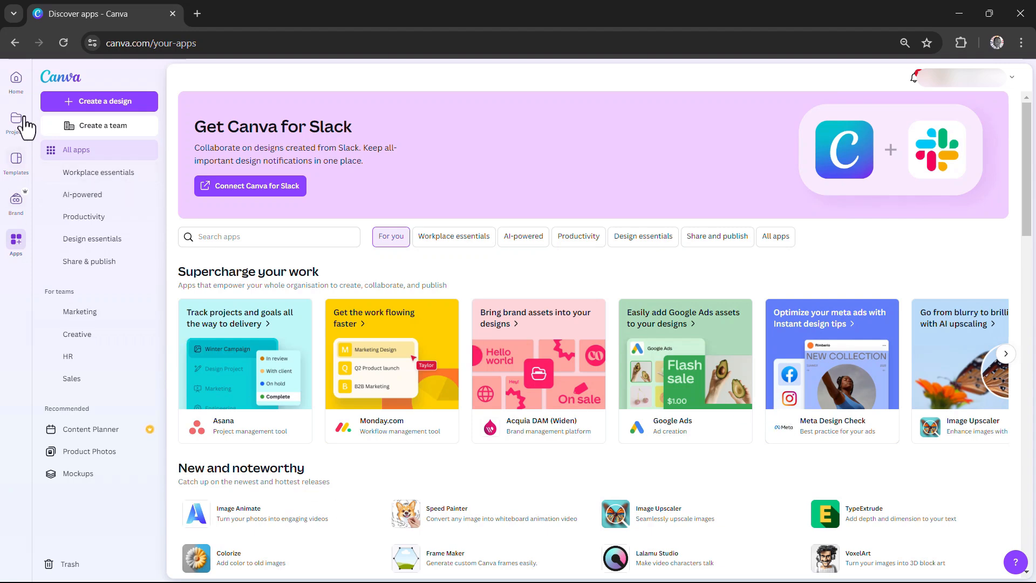
left_click(15, 130)
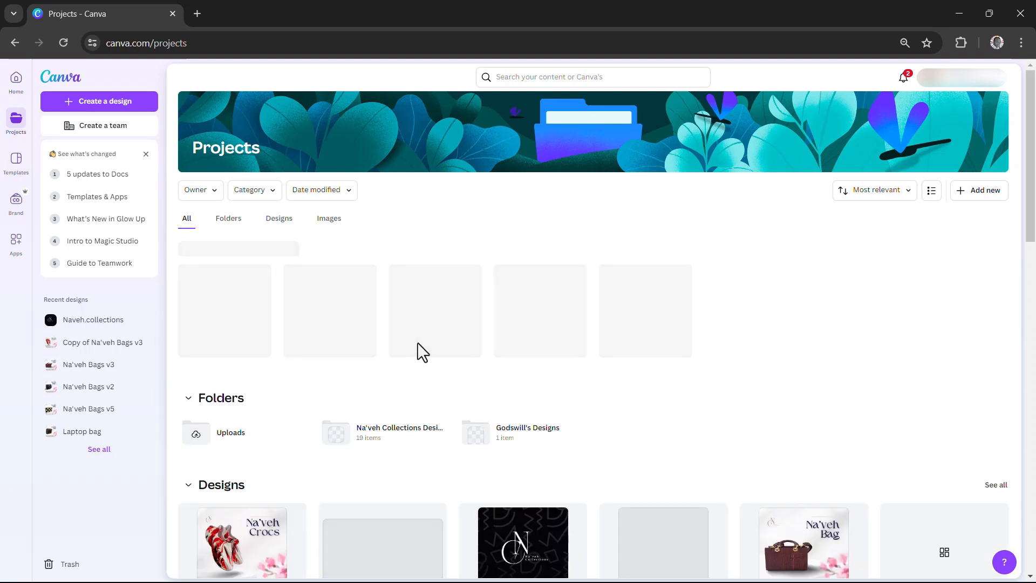
left_click(16, 82)
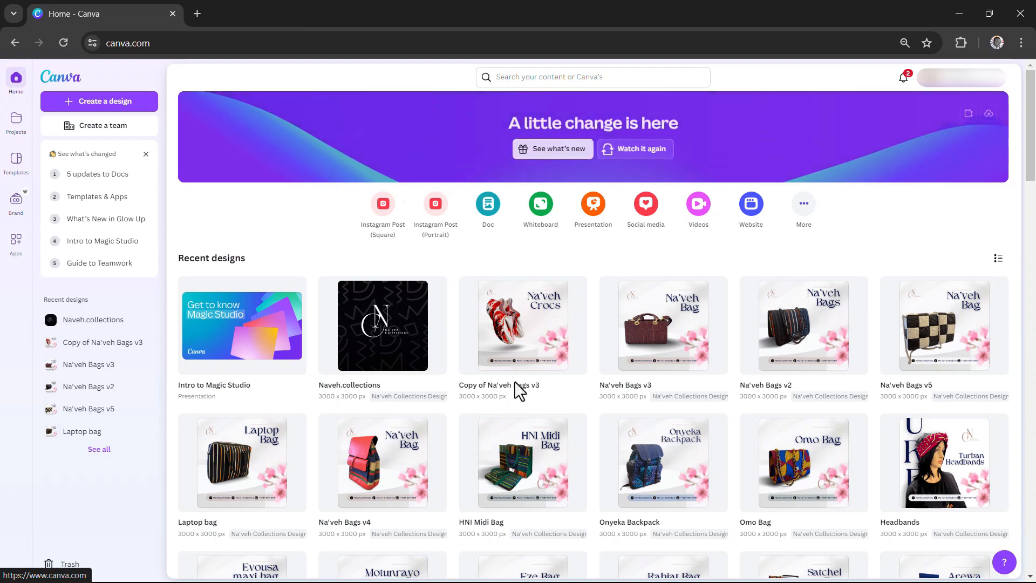
scroll(471, 396, "down", 4)
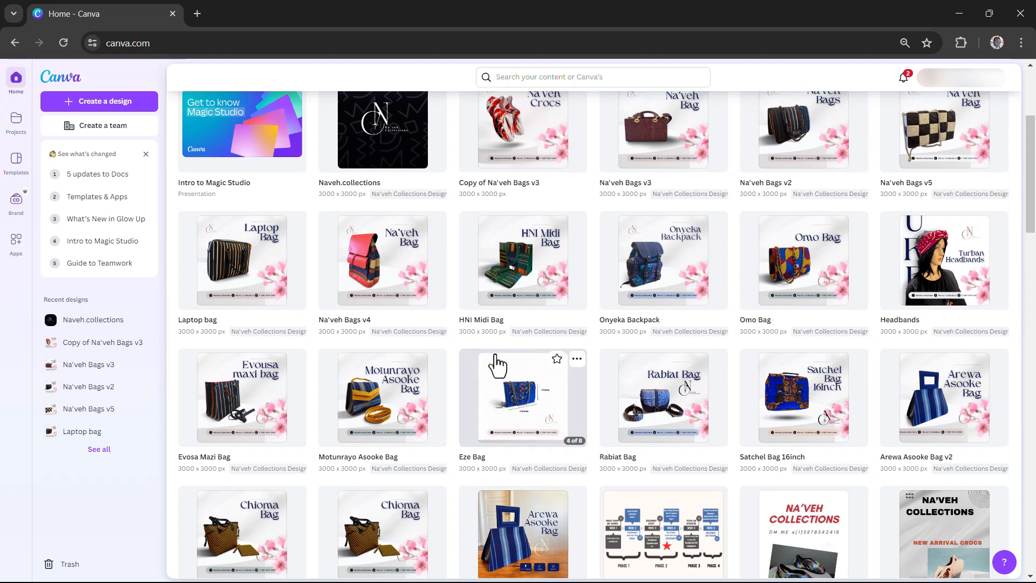
scroll(520, 324, "up", 4)
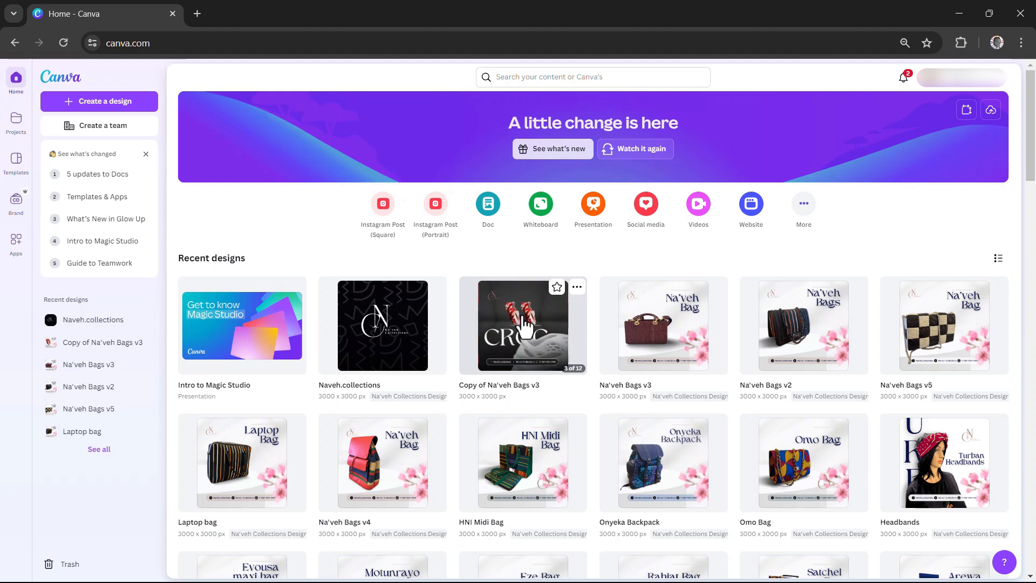
Switch back to the free account, show the custom size Width and Height fields and close them without creating a design.
key("alt+Tab")
left_click(338, 213)
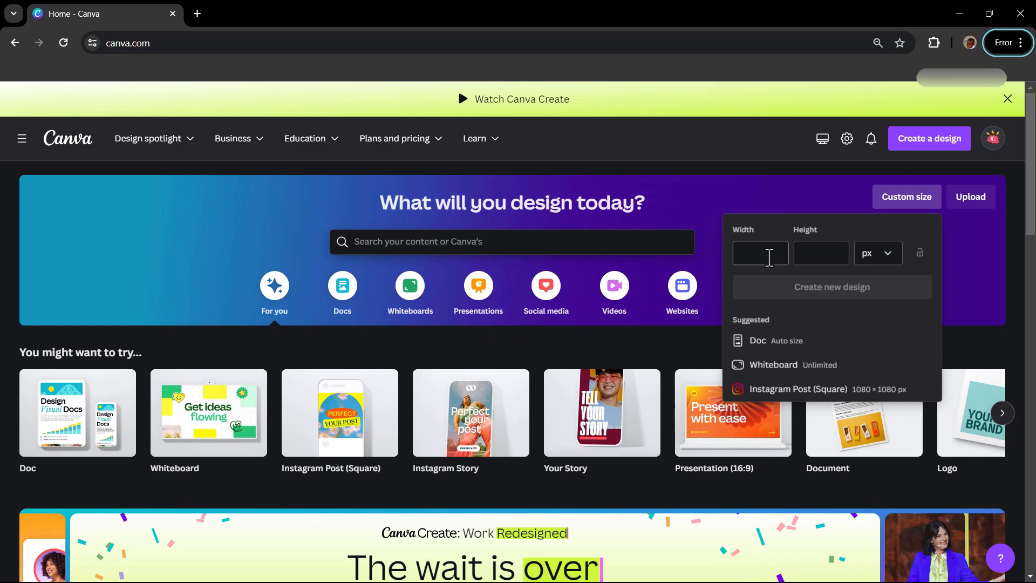
left_click(806, 260)
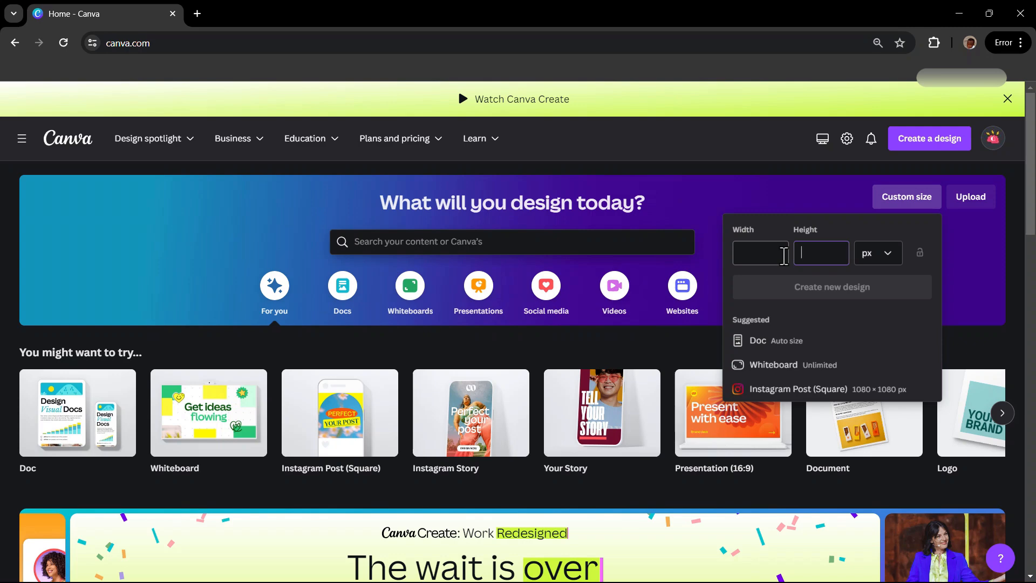
left_click(784, 256)
left_click(610, 178)
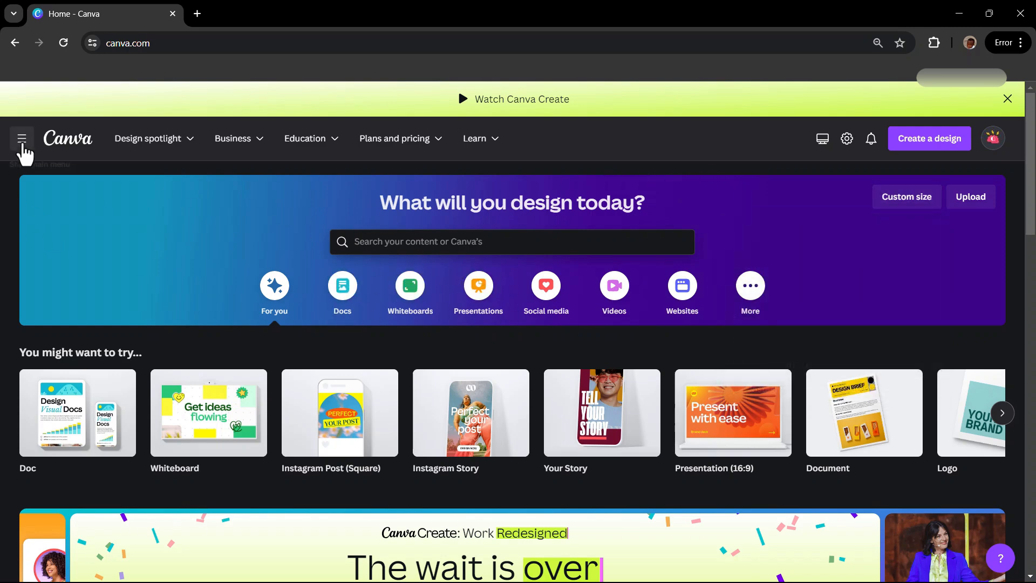
Search the Templates page for "social media post" and look over the free and Pro templates.
left_click(21, 140)
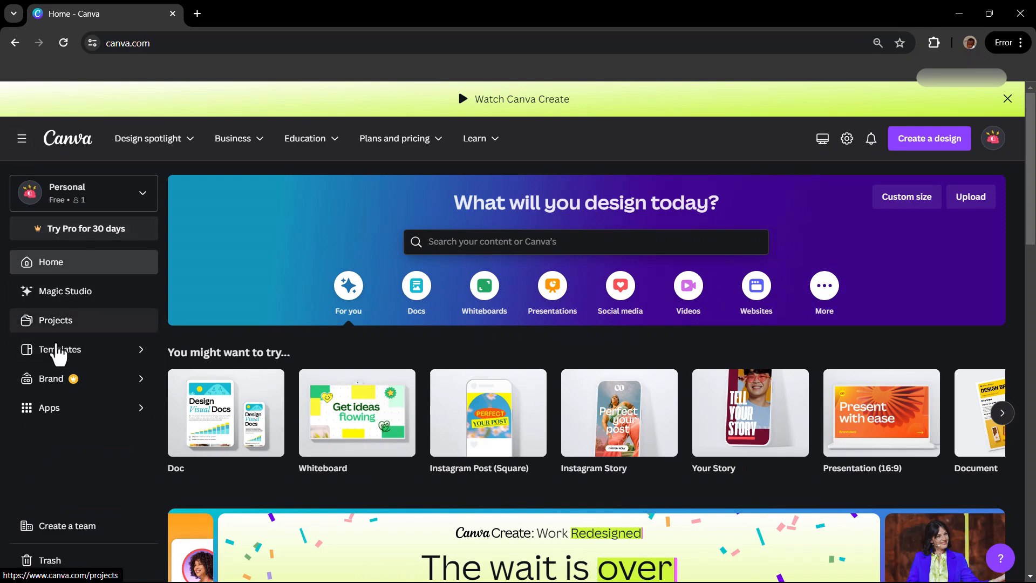
left_click(58, 352)
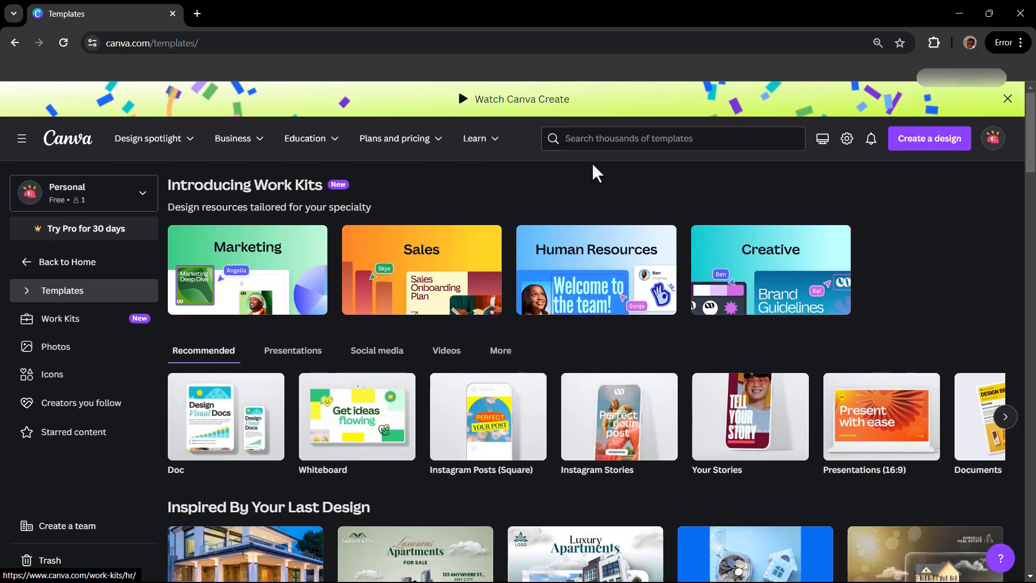
left_click(573, 142)
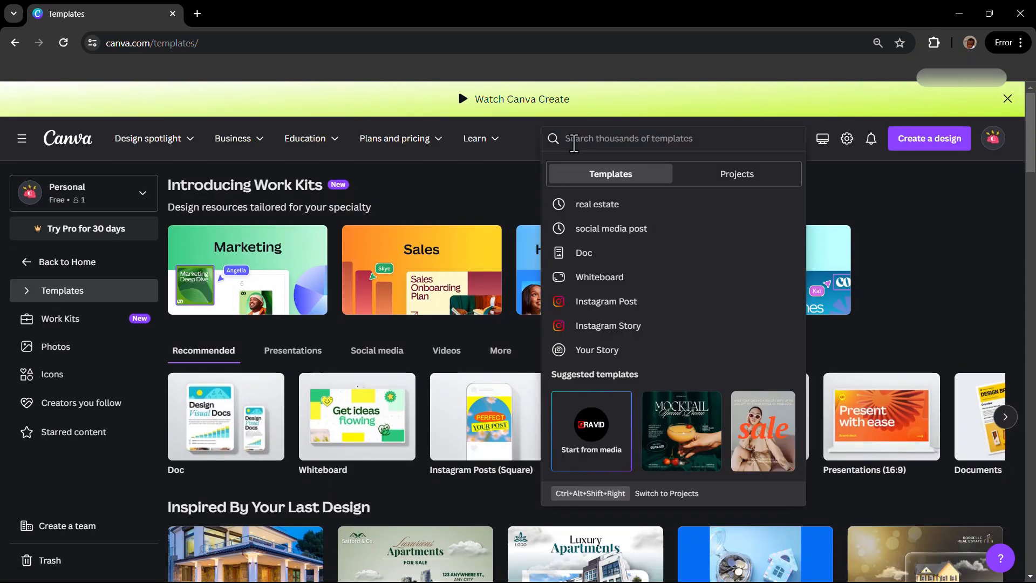
type("social")
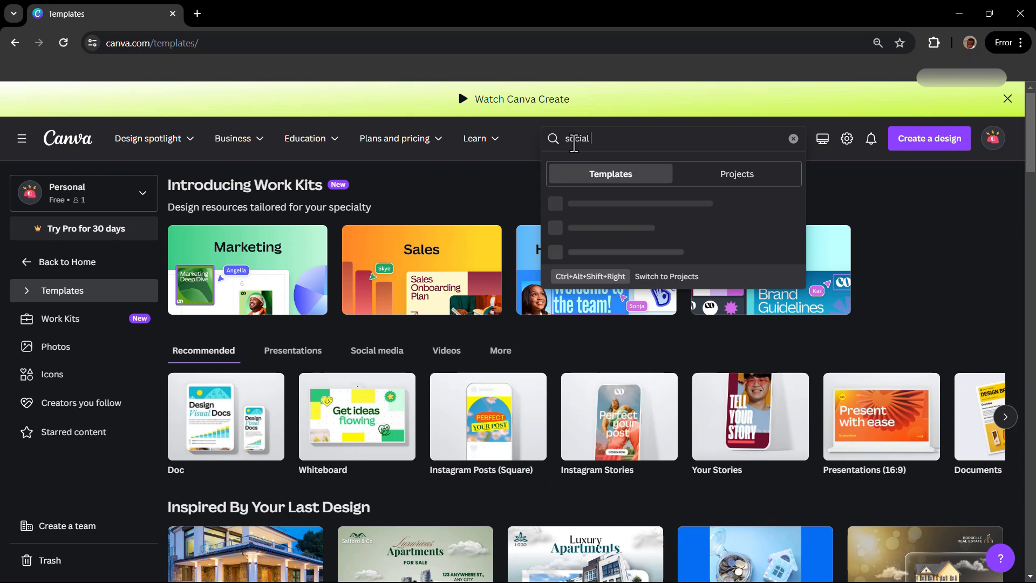
type(" media post")
key("Return")
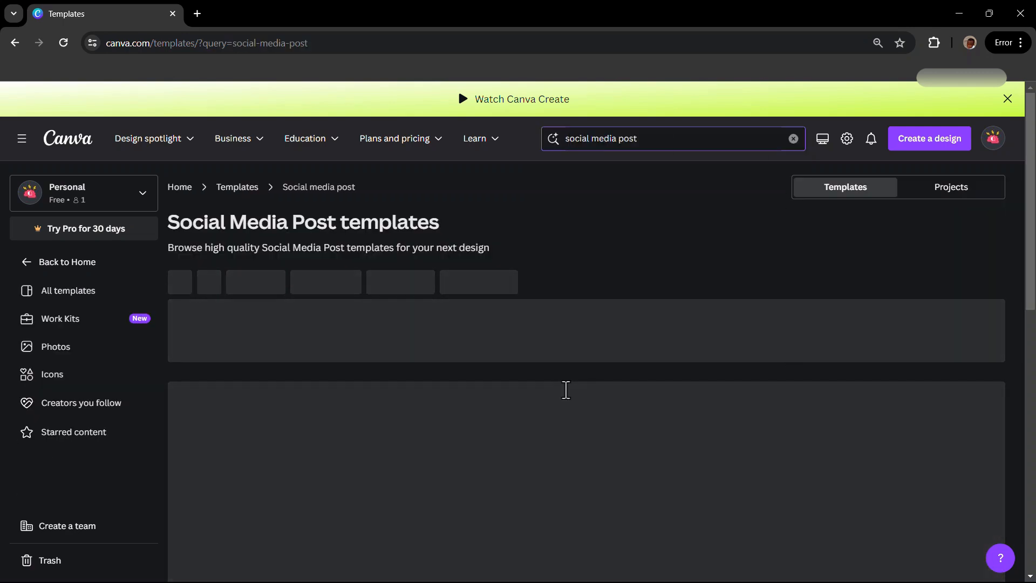
scroll(430, 361, "down", 1)
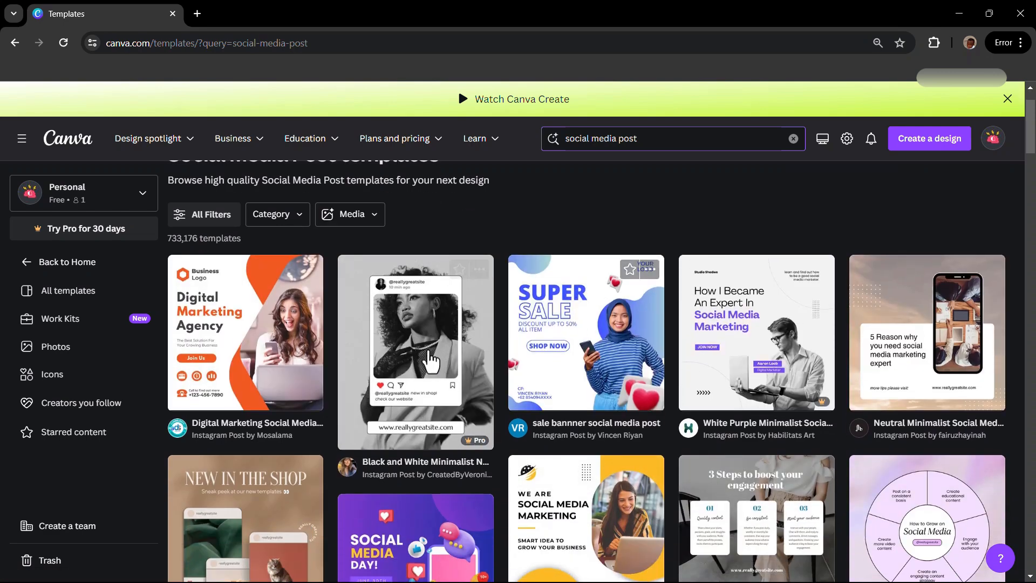
scroll(725, 322, "down", 3)
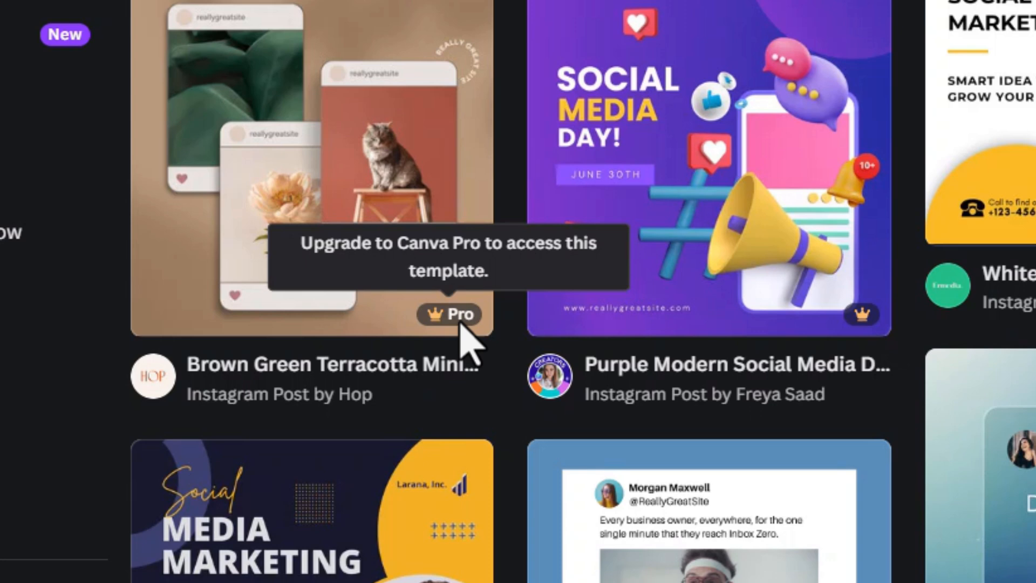
Switch to the other account and show its Templates page with the template search field.
key("alt+Tab")
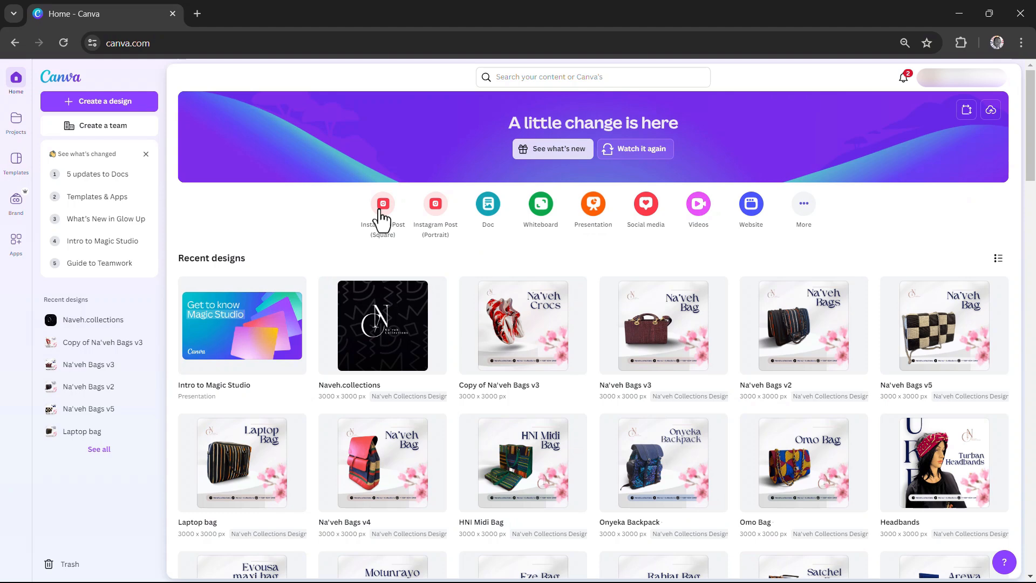
left_click(15, 166)
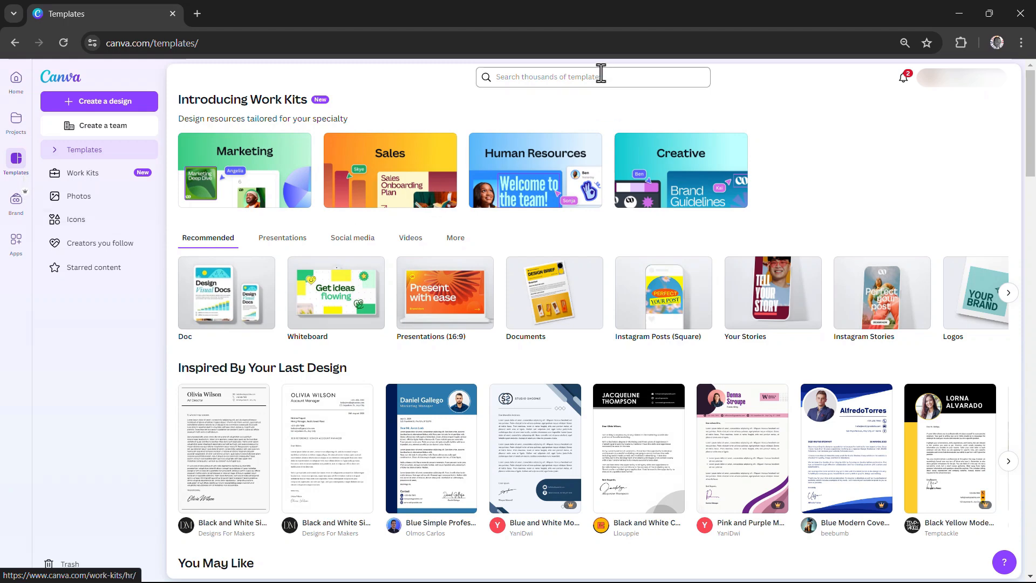
left_click(581, 86)
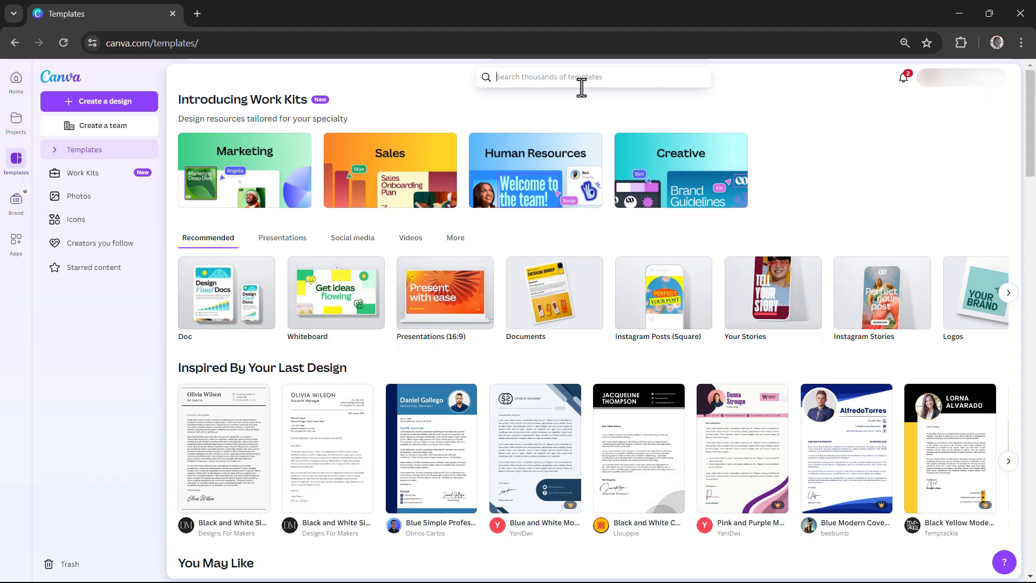
left_click(758, 112)
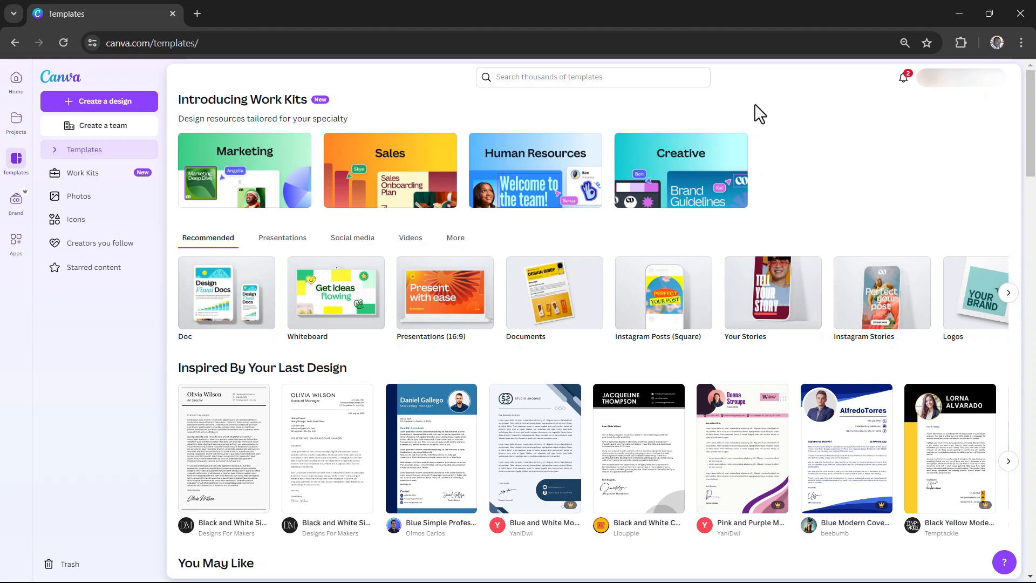
Search the other account's templates for "social media post" and look over the suggested designs.
left_click(535, 78)
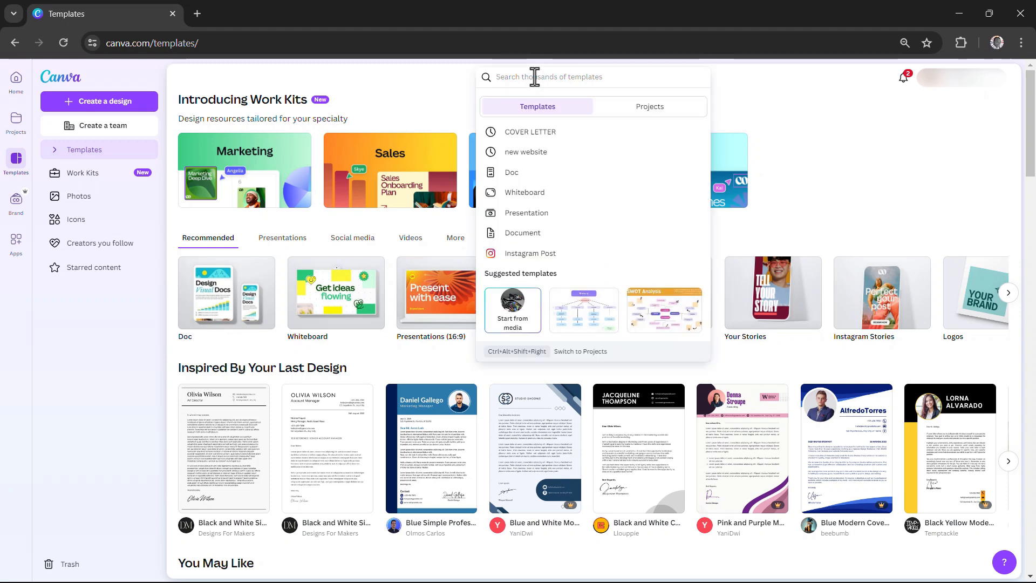
type("s")
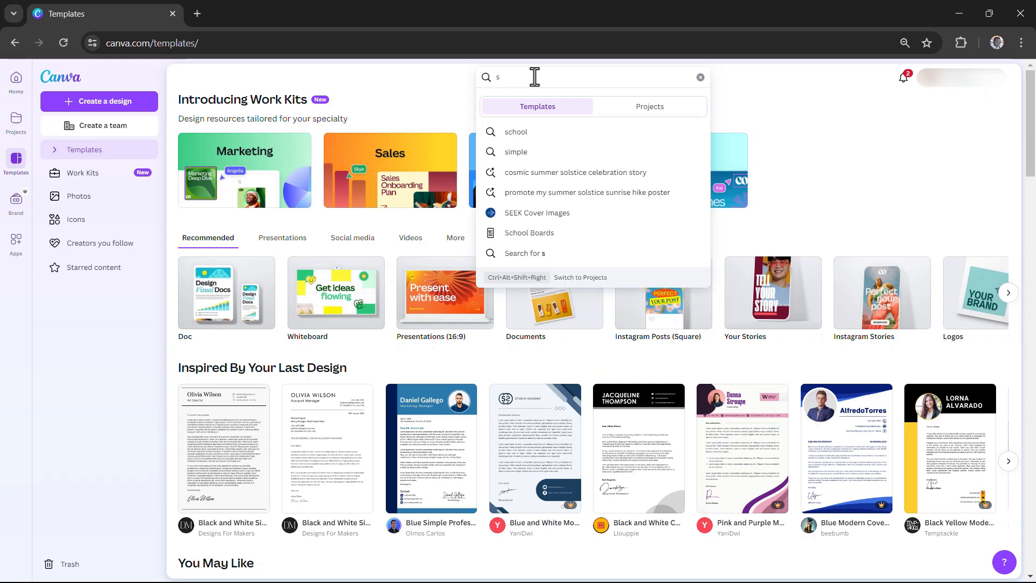
type("o")
key("Return")
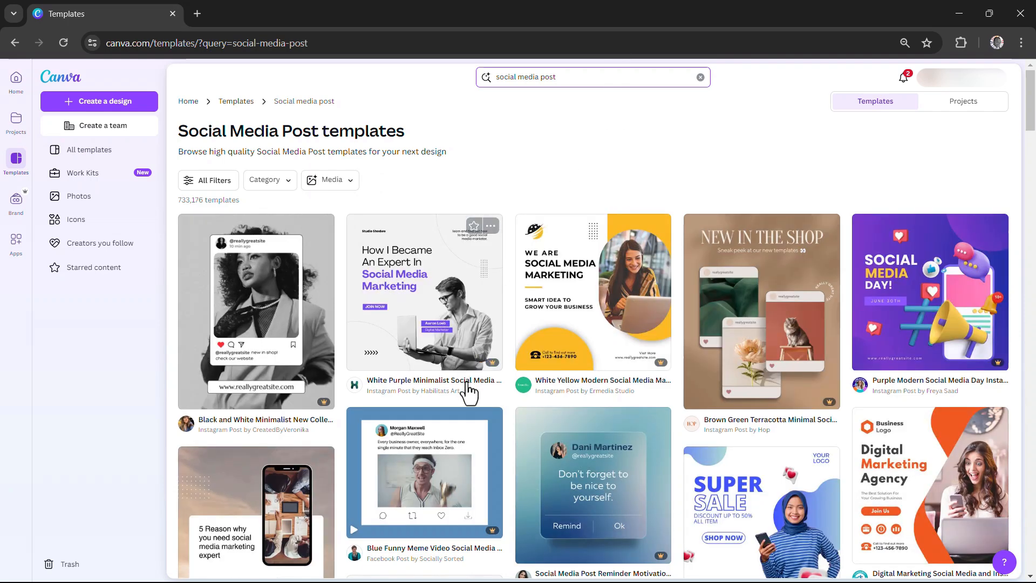
scroll(534, 377, "down", 3)
scroll(526, 386, "down", 2)
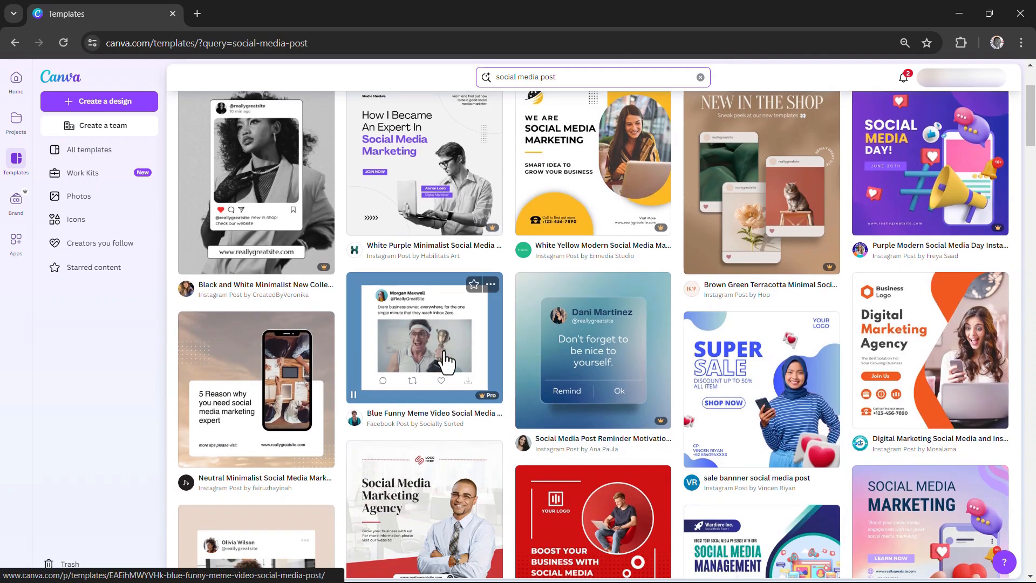
scroll(455, 363, "up", 3)
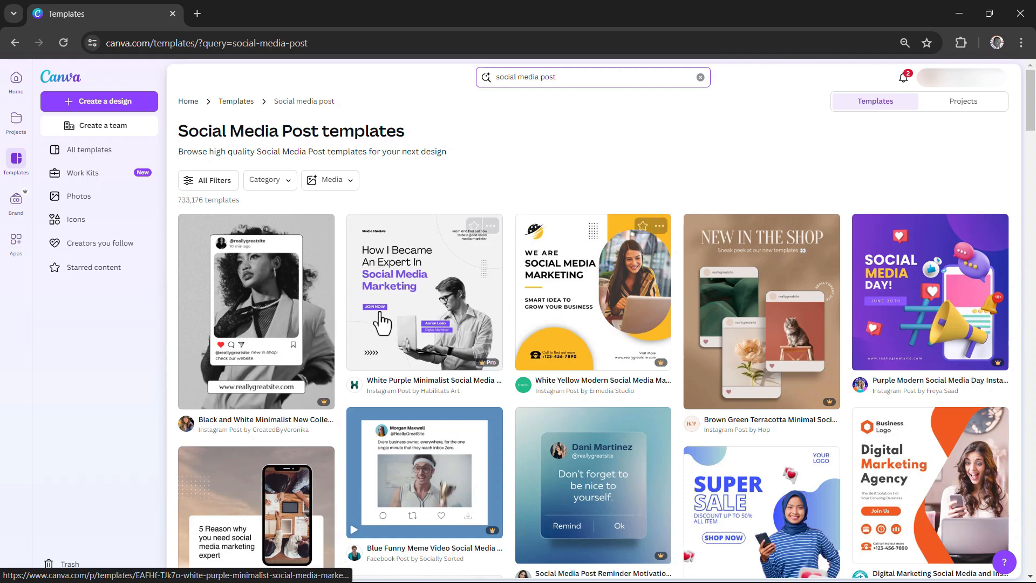
scroll(542, 440, "down", 1)
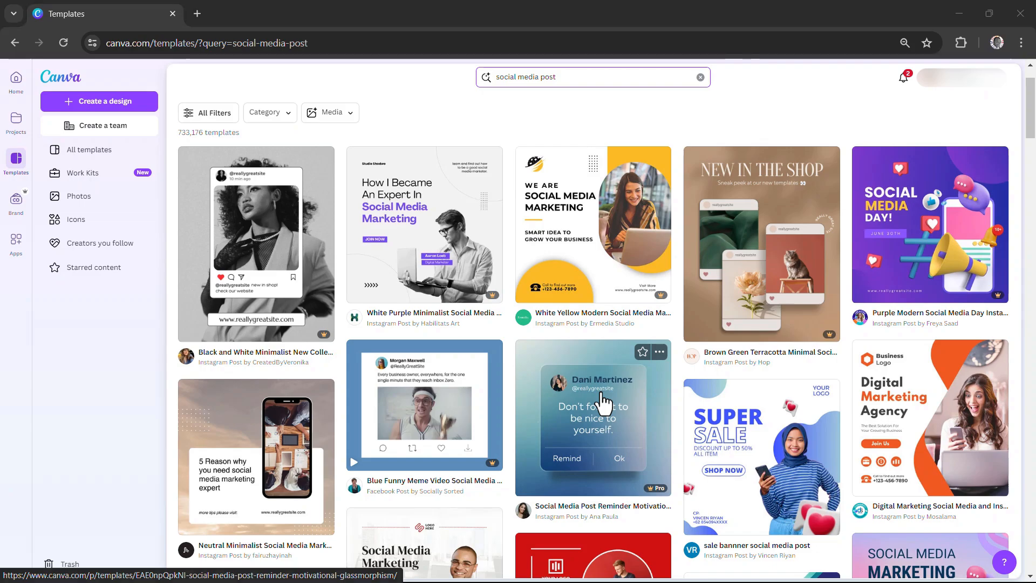
Switch back to the free account and look over its social media post templates for comparison.
key("alt+Tab")
left_click(375, 231)
scroll(594, 367, "down", 3)
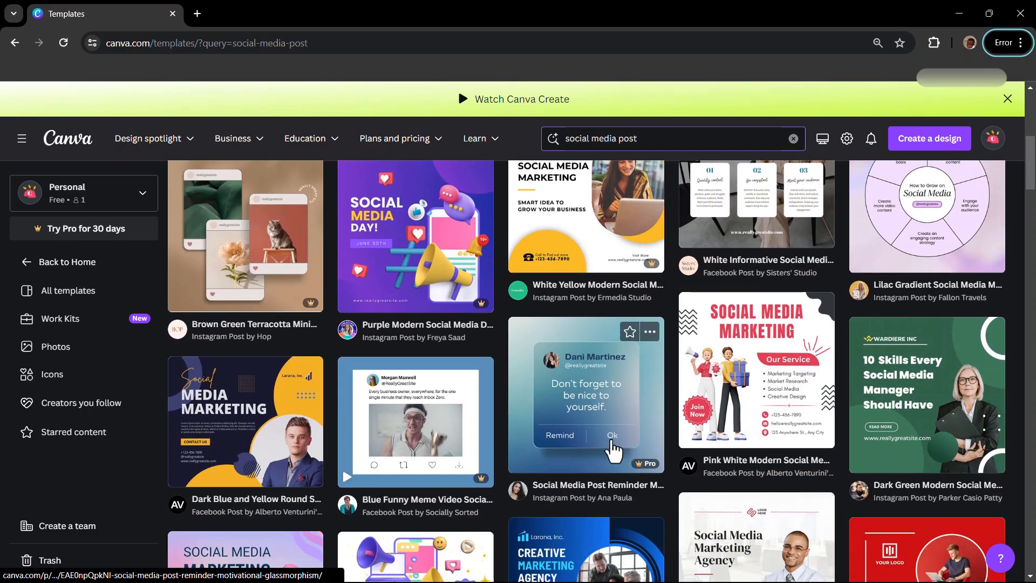
scroll(614, 420, "up", 3)
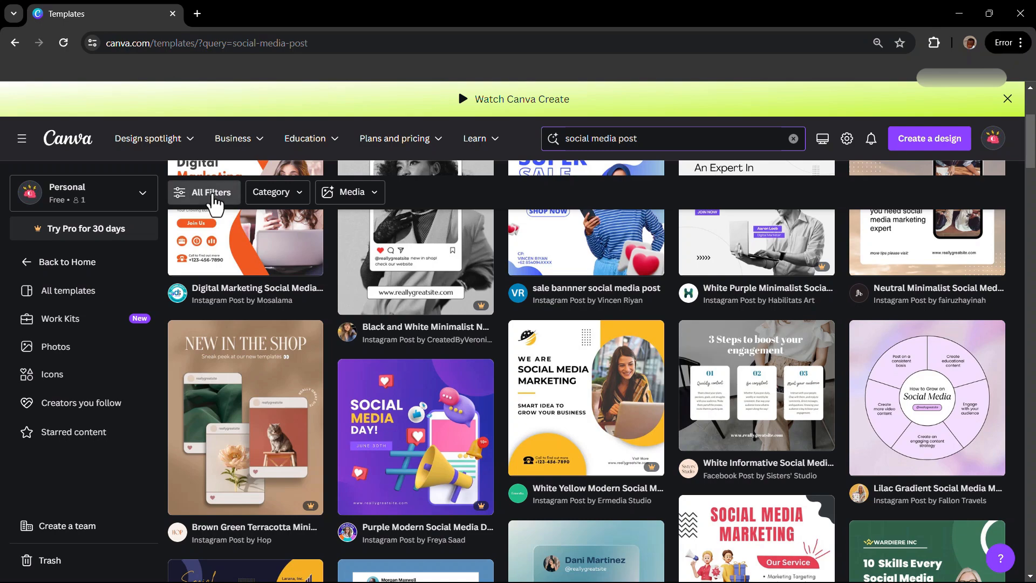
Filter the social media post templates by the Free price option and apply the filter.
left_click(212, 204)
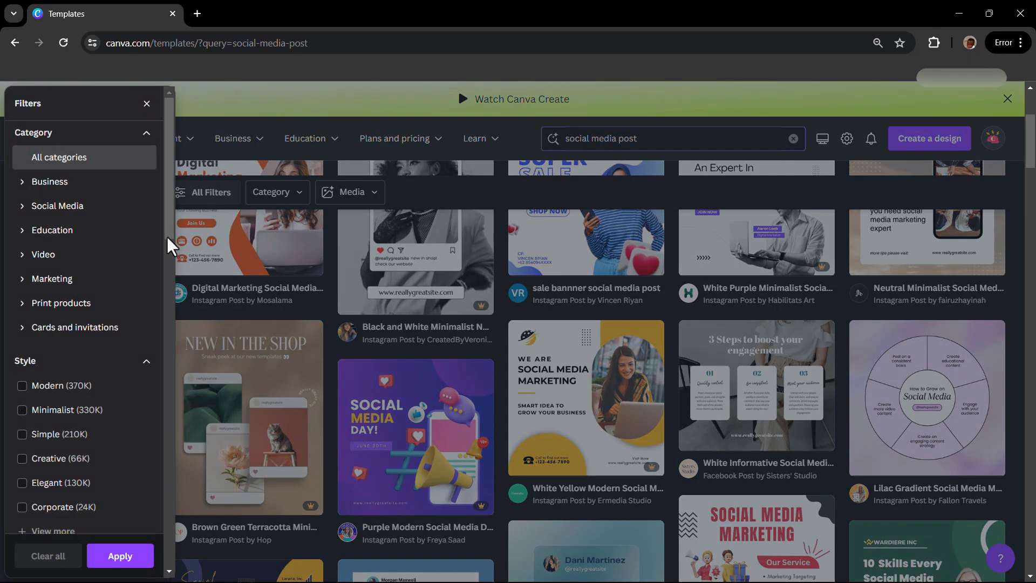
left_click(215, 198)
left_click(213, 200)
scroll(98, 378, "down", 15)
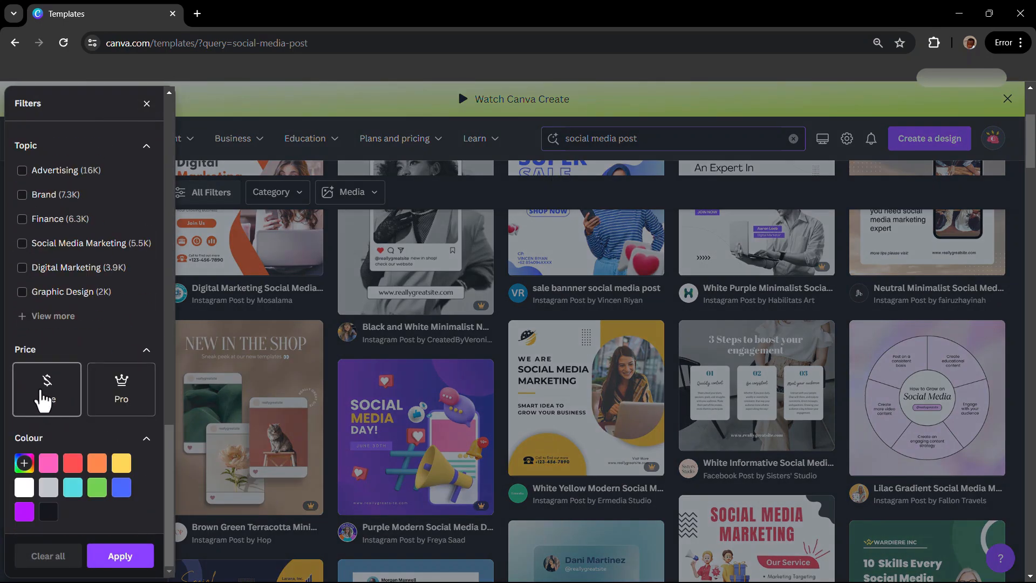
left_click(43, 400)
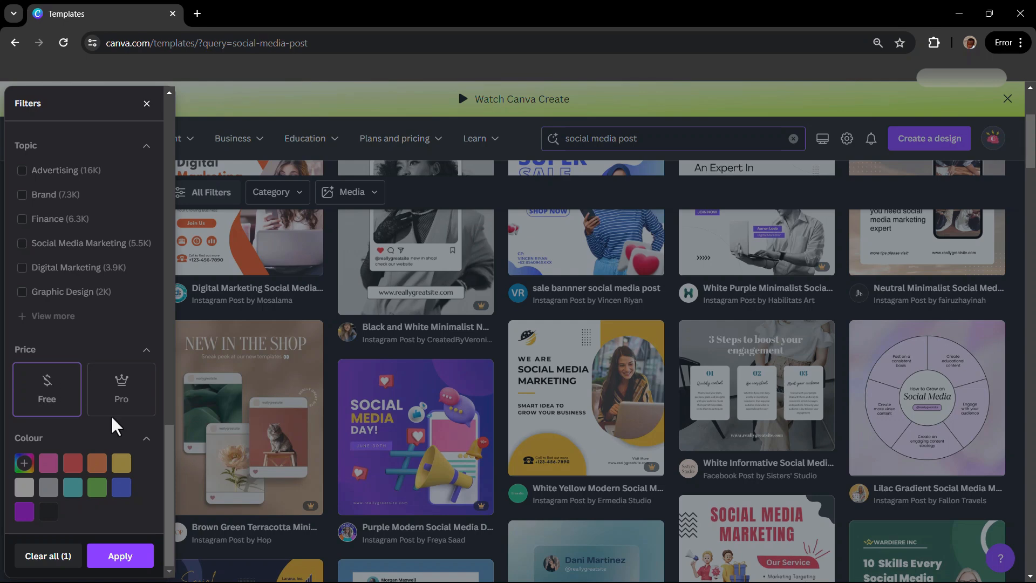
left_click(114, 556)
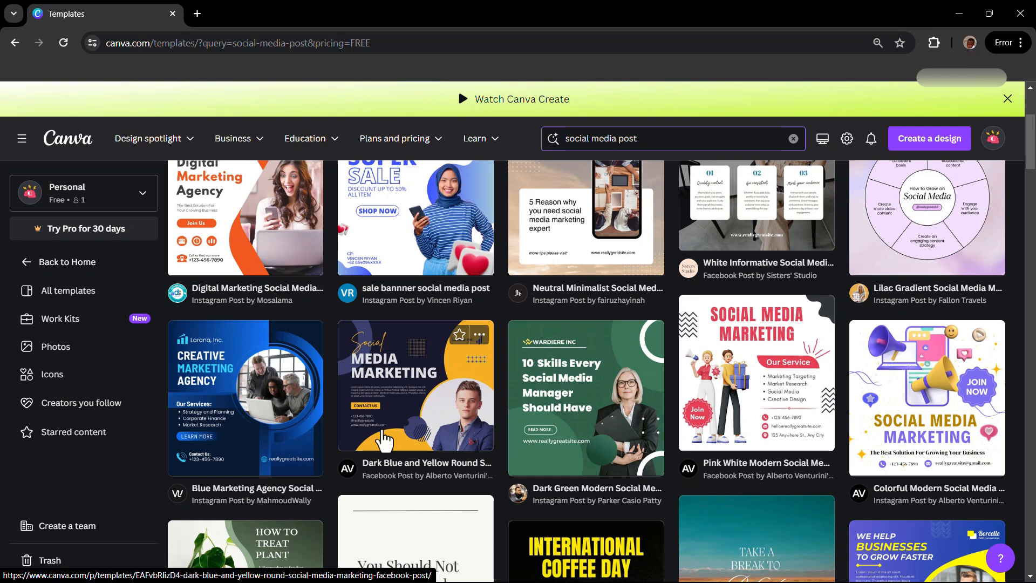
Pick the Brown and White Social Media Mockup Instagram Post from the free templates and open it for customising.
scroll(382, 359, "up", 2)
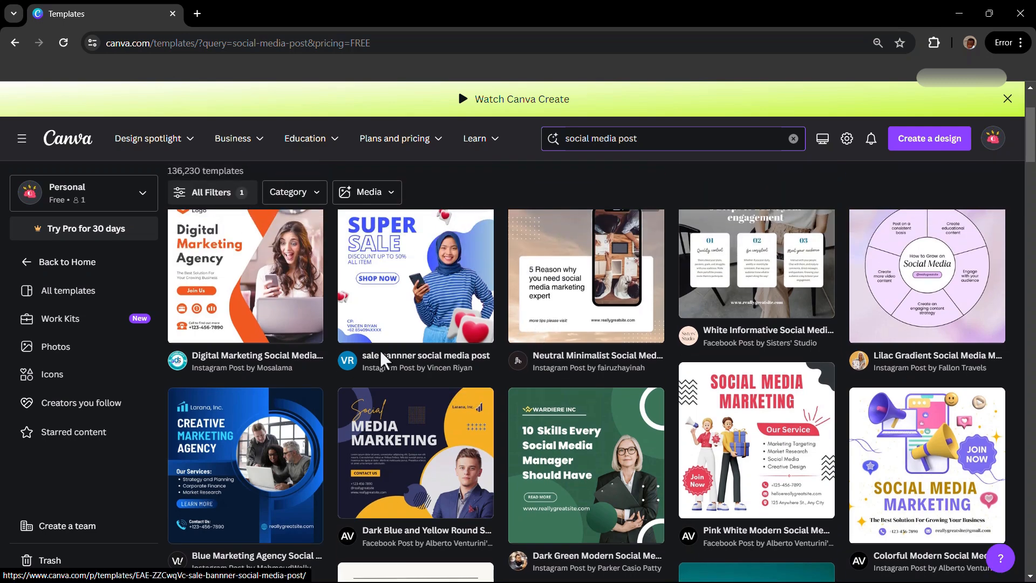
scroll(528, 360, "up", 2)
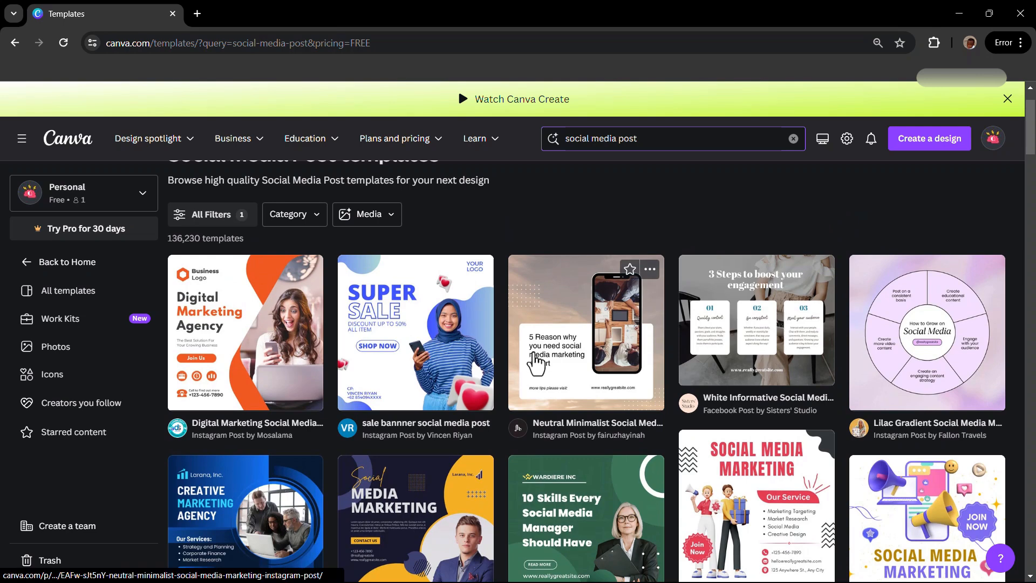
scroll(538, 364, "down", 2)
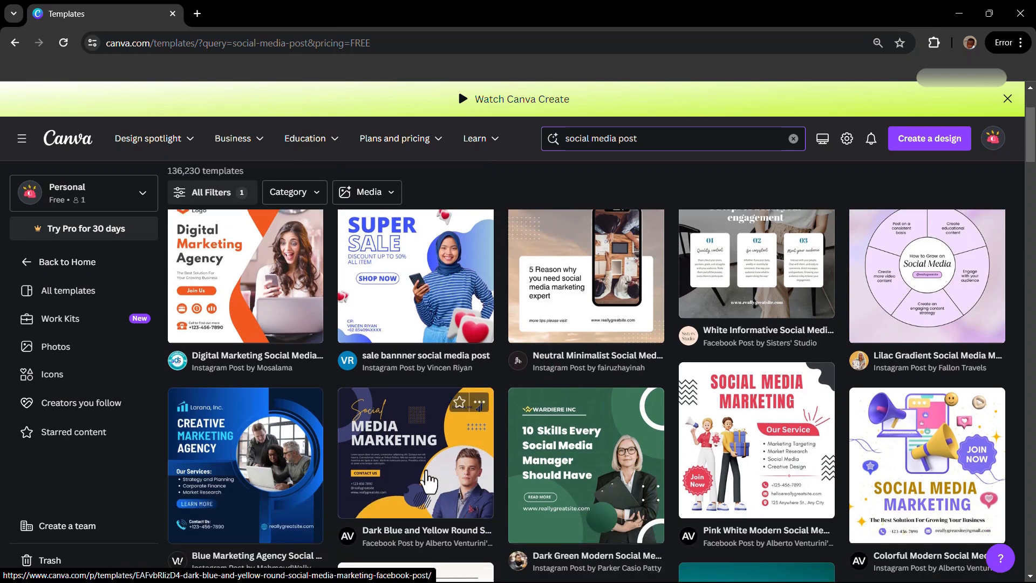
scroll(427, 475, "down", 4)
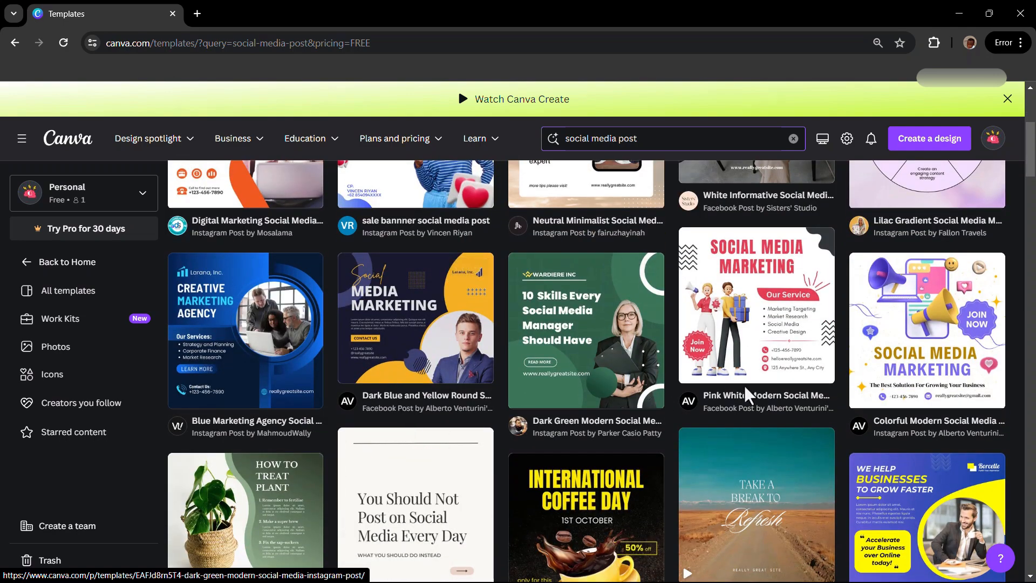
scroll(584, 400, "down", 6)
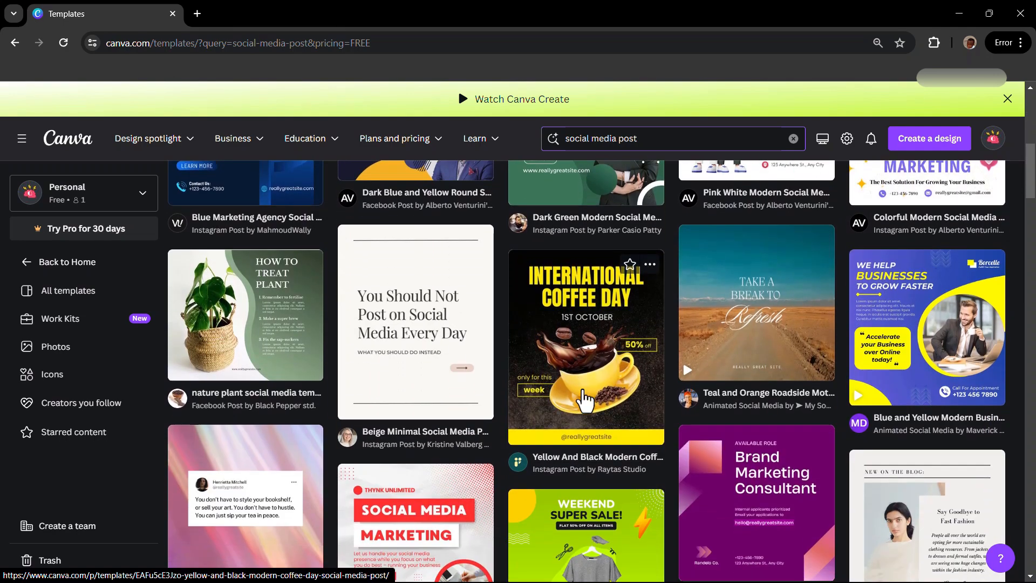
scroll(421, 384, "down", 2)
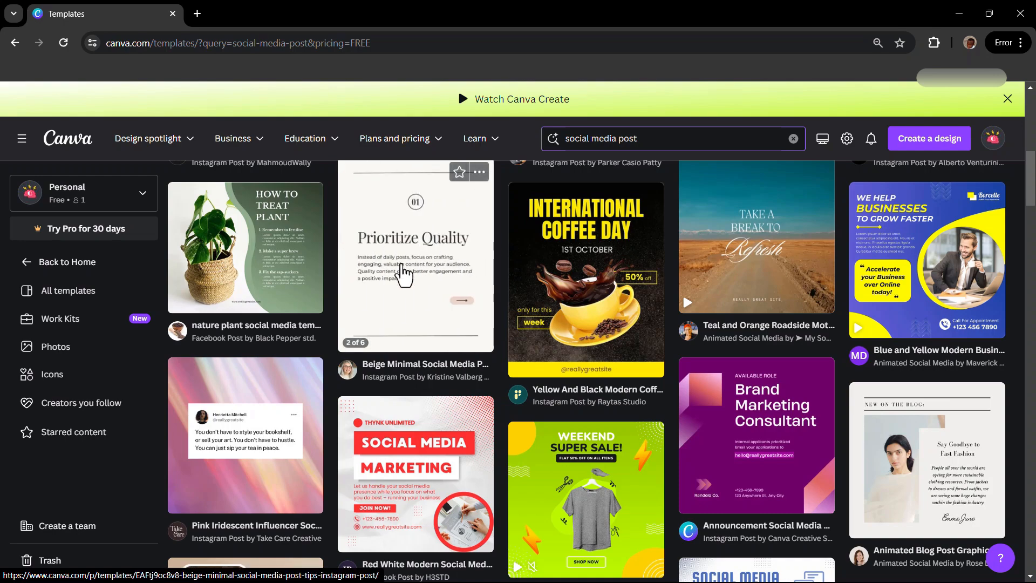
scroll(427, 276, "down", 6)
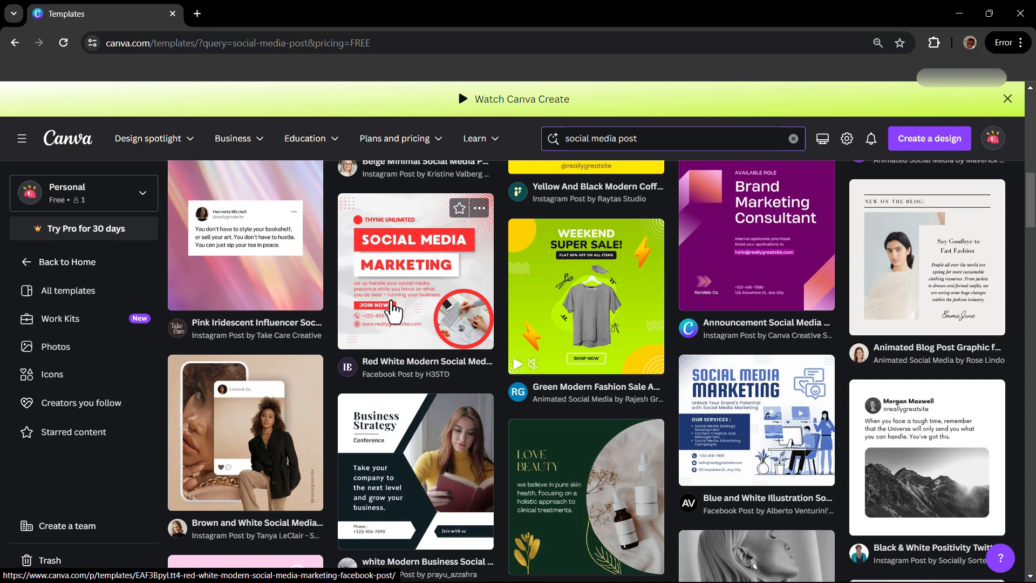
scroll(315, 294, "down", 3)
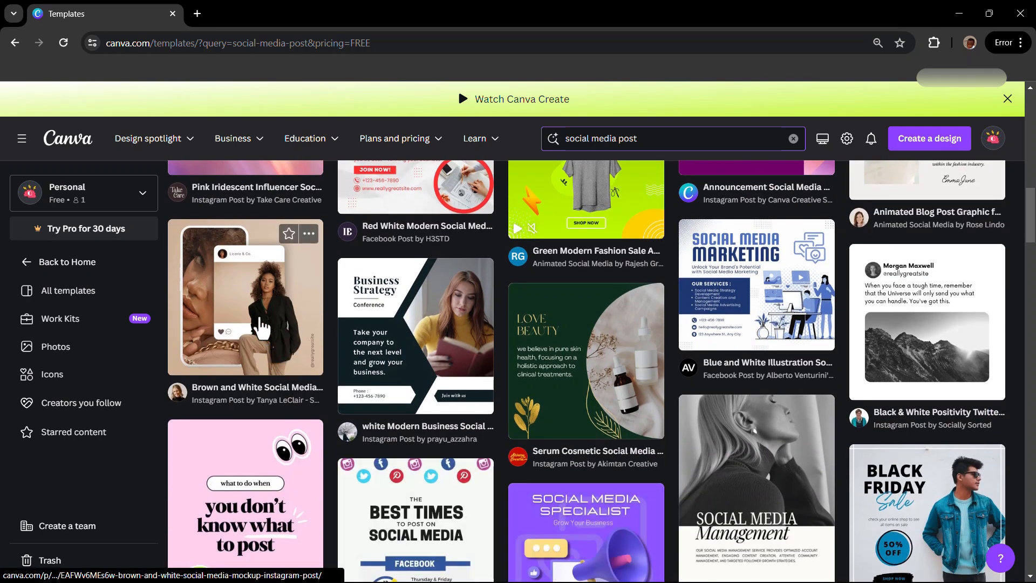
left_click(256, 333)
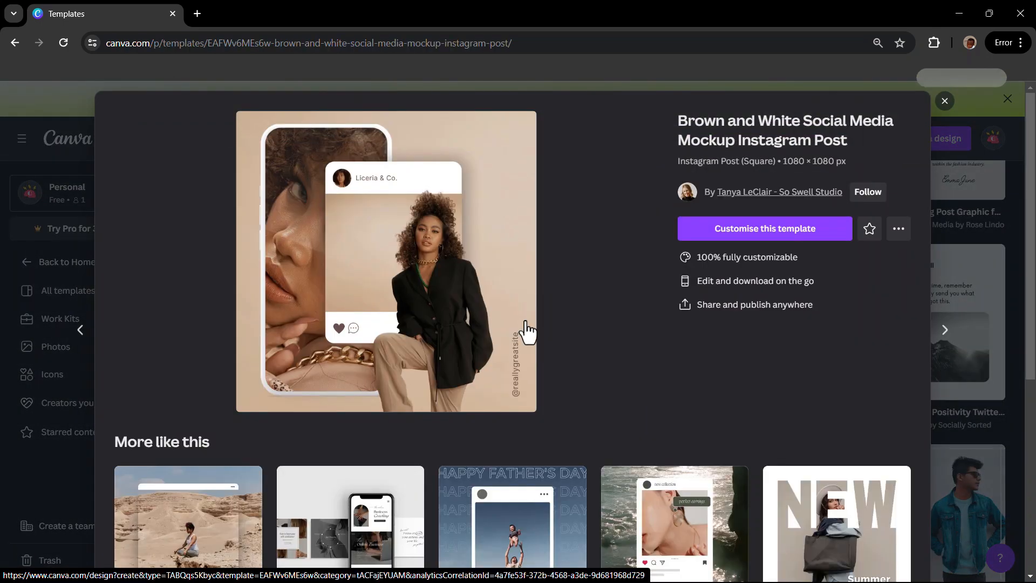
left_click(773, 238)
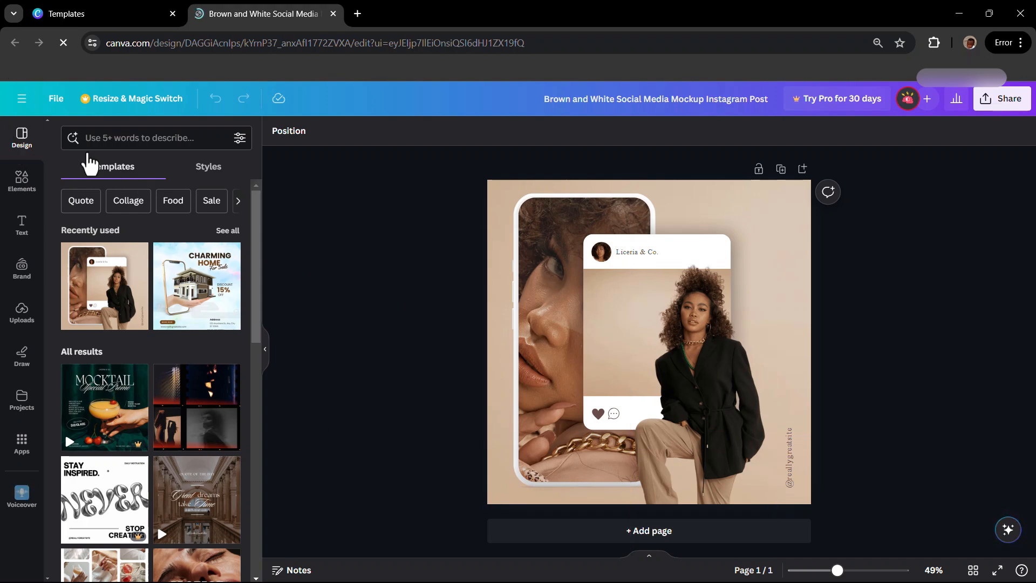
Show the design editor's Elements, Text and Brand sections one after another.
left_click(22, 192)
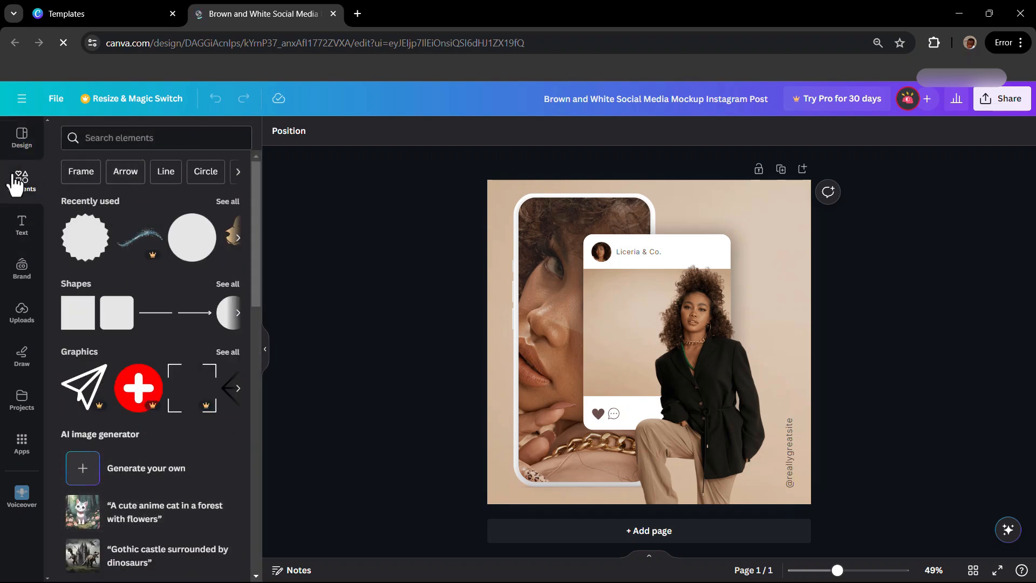
left_click(22, 229)
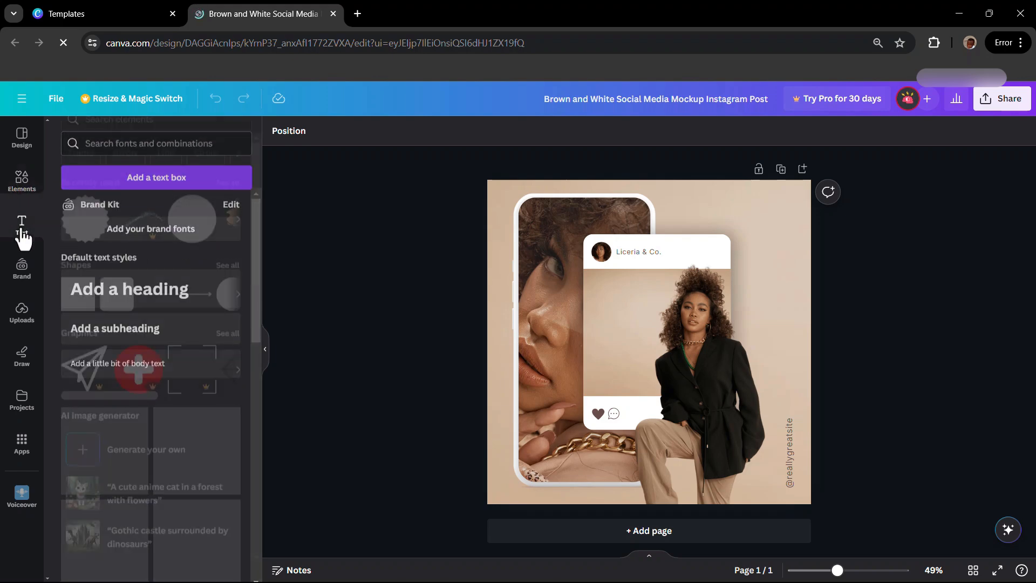
left_click(24, 280)
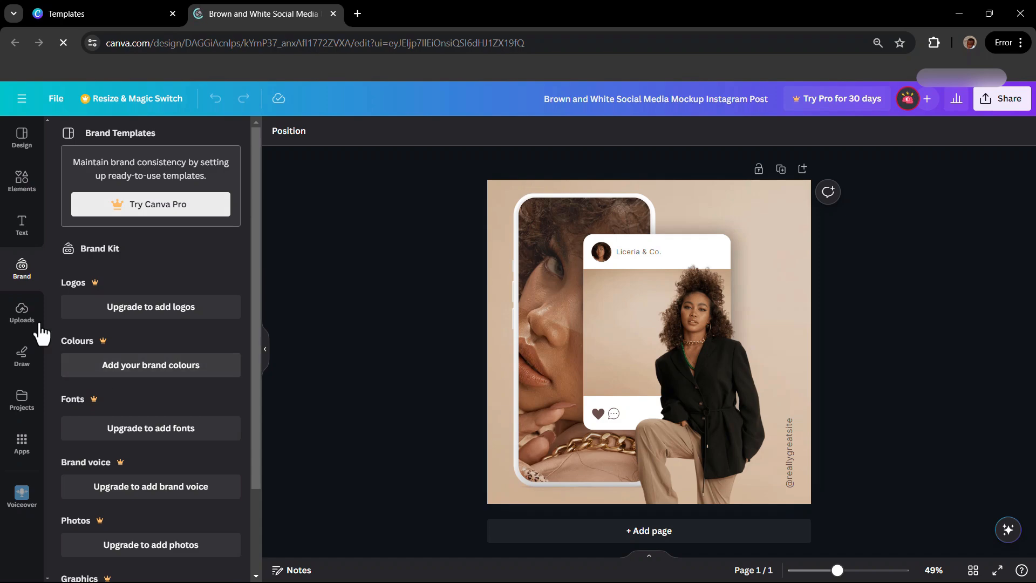
Show the Styles of the Design section and look over the combinations, font sets and further colour palettes.
left_click(17, 143)
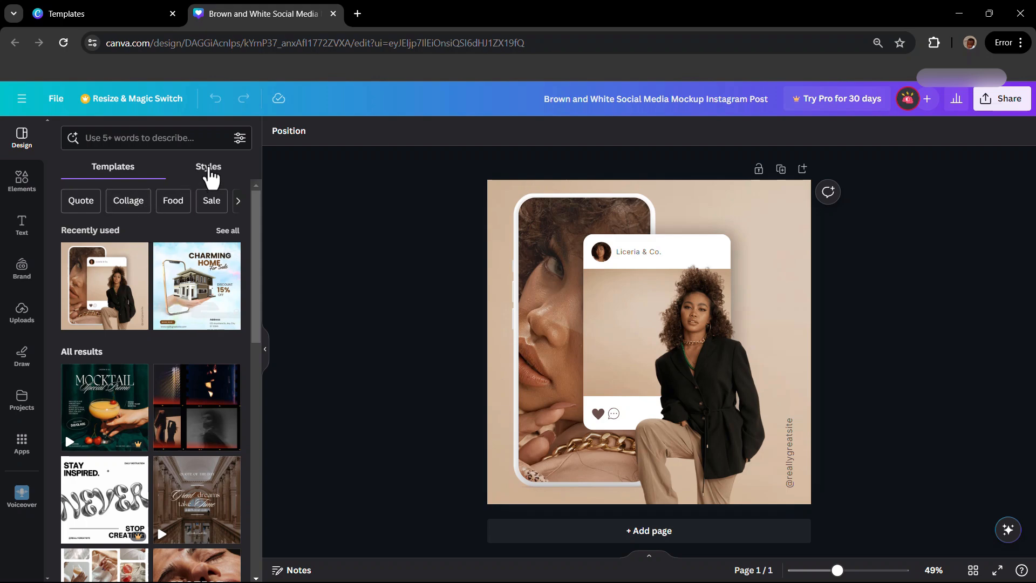
left_click(210, 172)
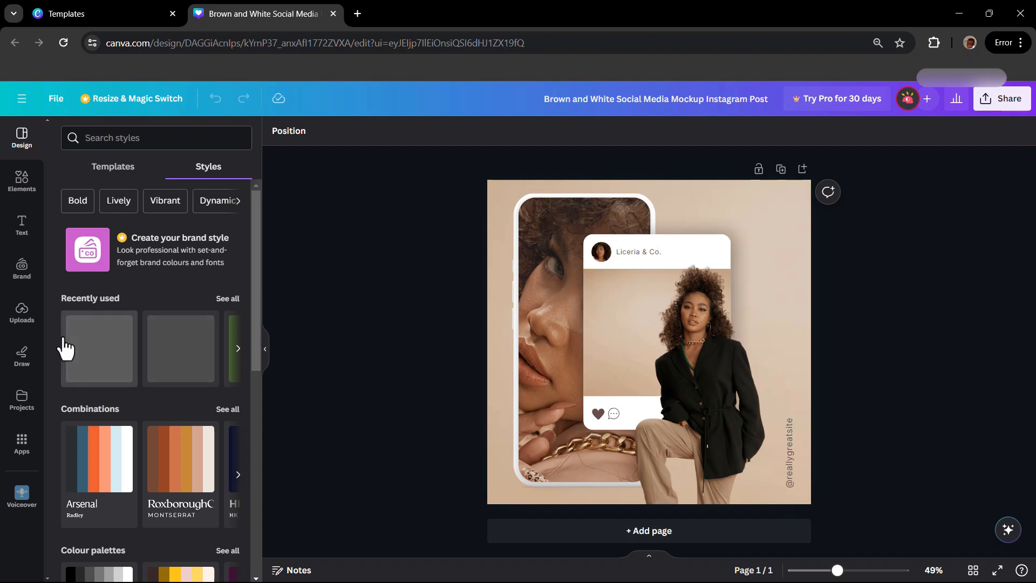
scroll(135, 329, "down", 1)
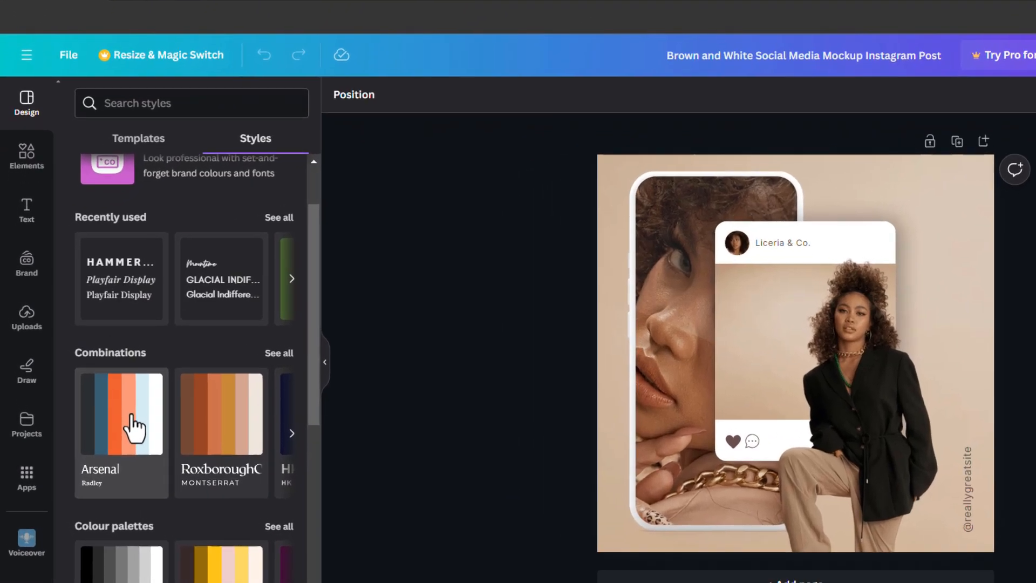
scroll(134, 426, "down", 5)
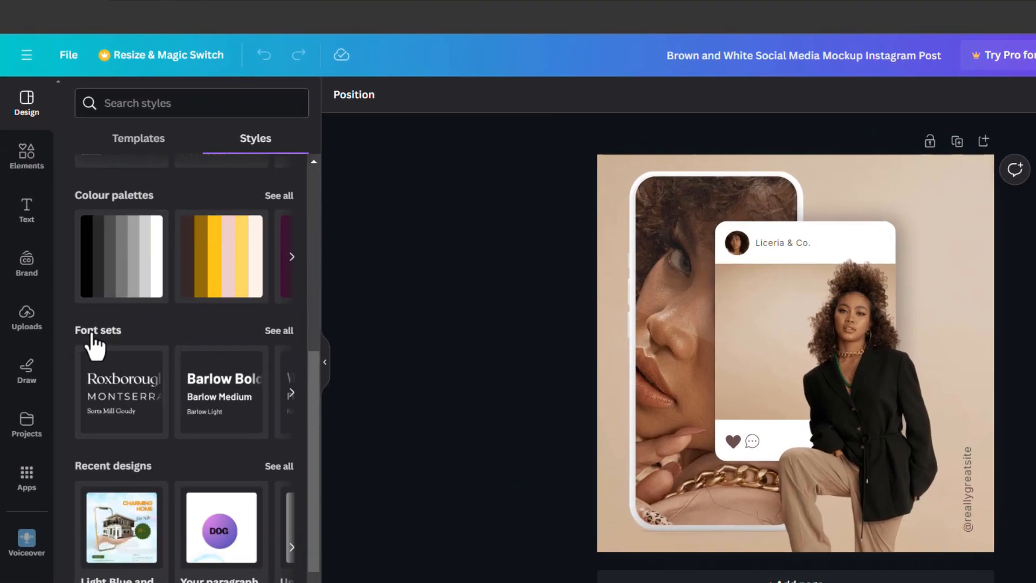
scroll(96, 345, "up", 3)
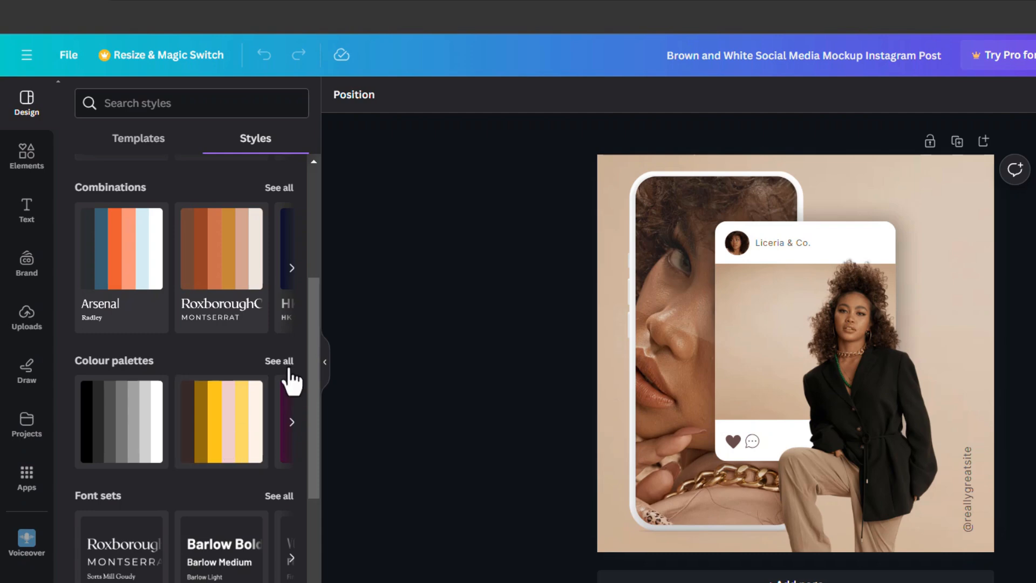
left_click(292, 421)
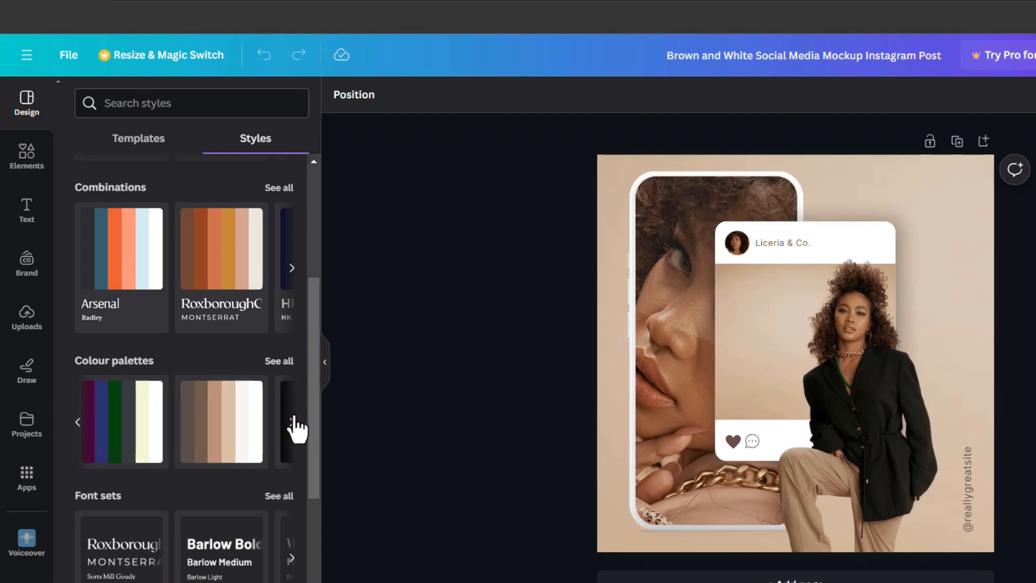
Browse to the end of the colour palettes and apply the dark green, brown and pale pink palette to the design.
left_click(292, 421)
left_click(292, 421)
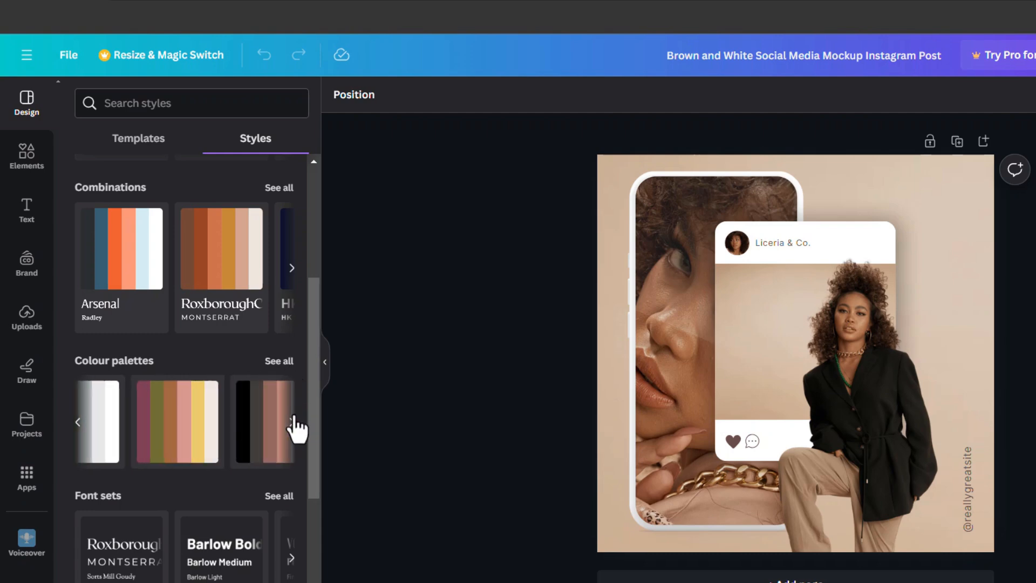
left_click(292, 421)
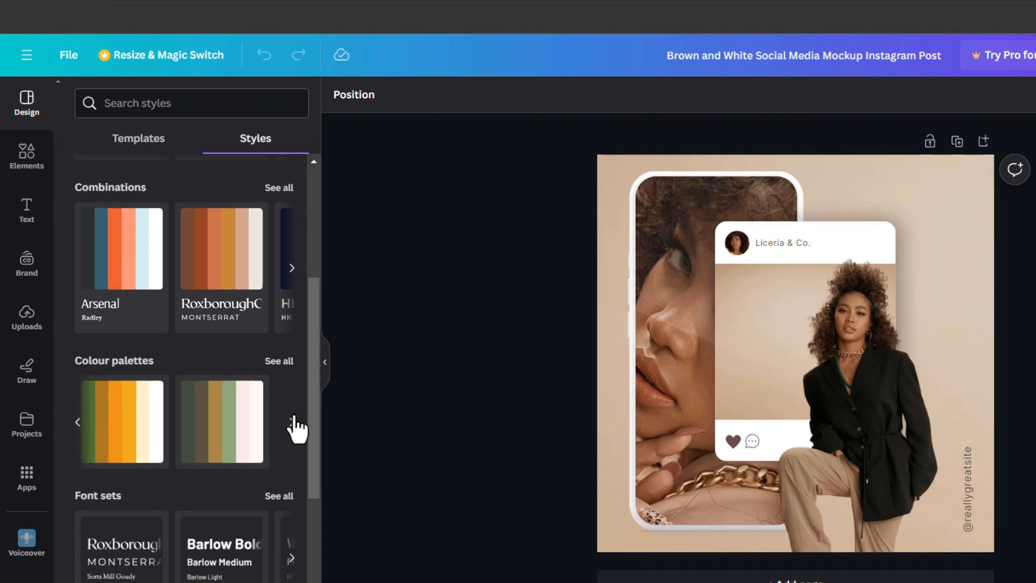
left_click(292, 421)
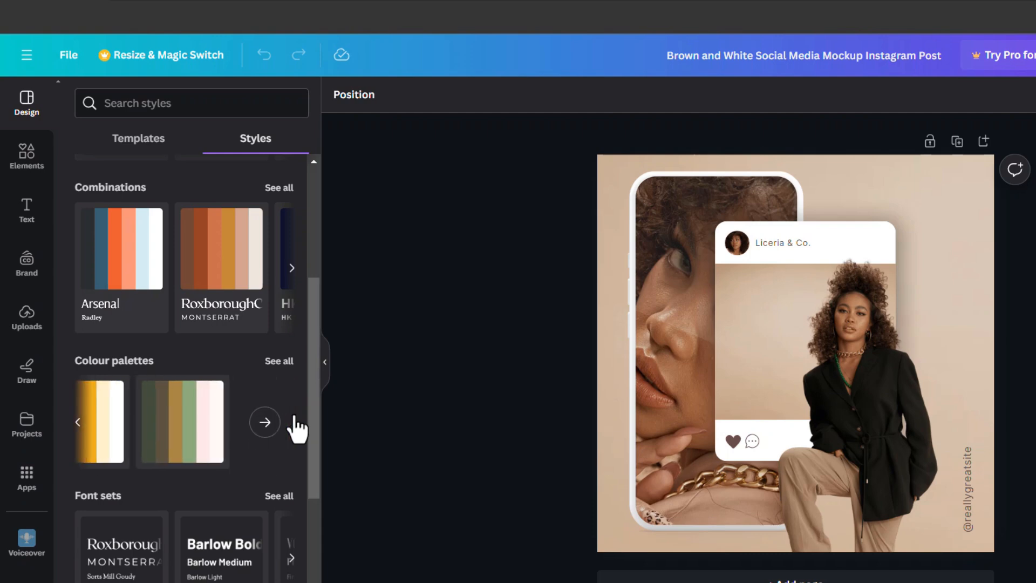
left_click(192, 443)
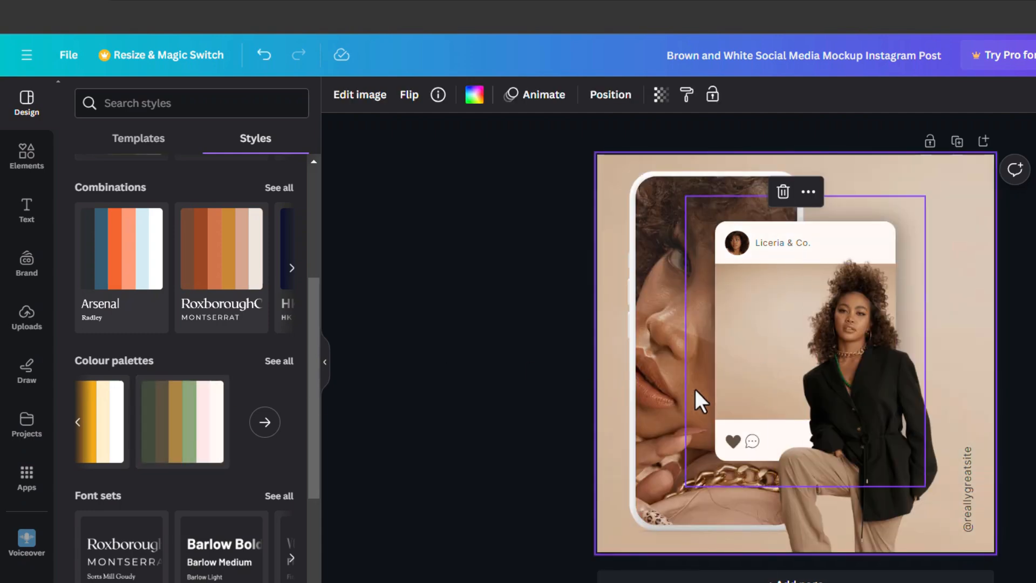
mouse_move(202, 447)
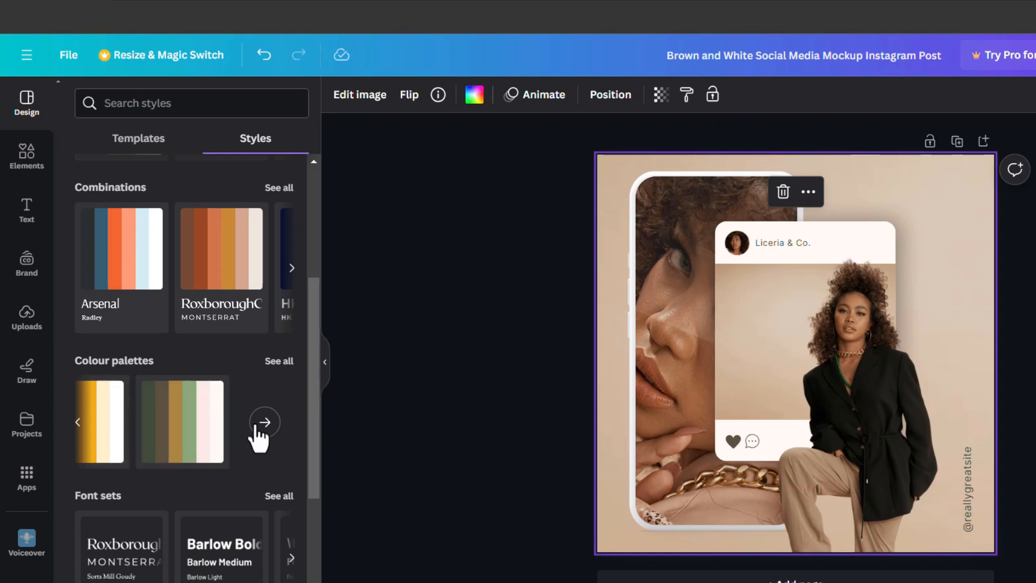
Undo and redo the palette change twice to compare the design before and after.
left_click(265, 59)
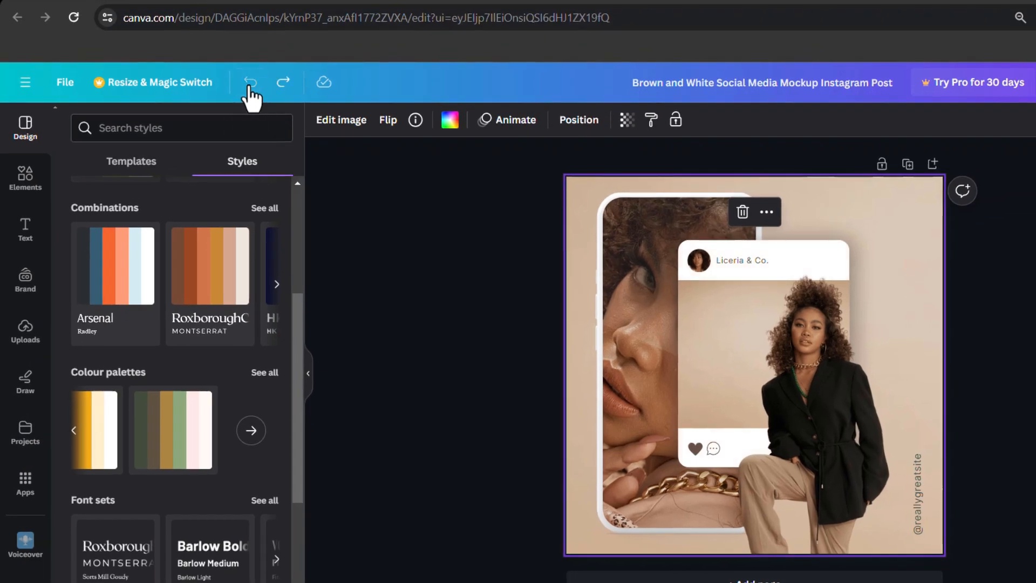
left_click(282, 83)
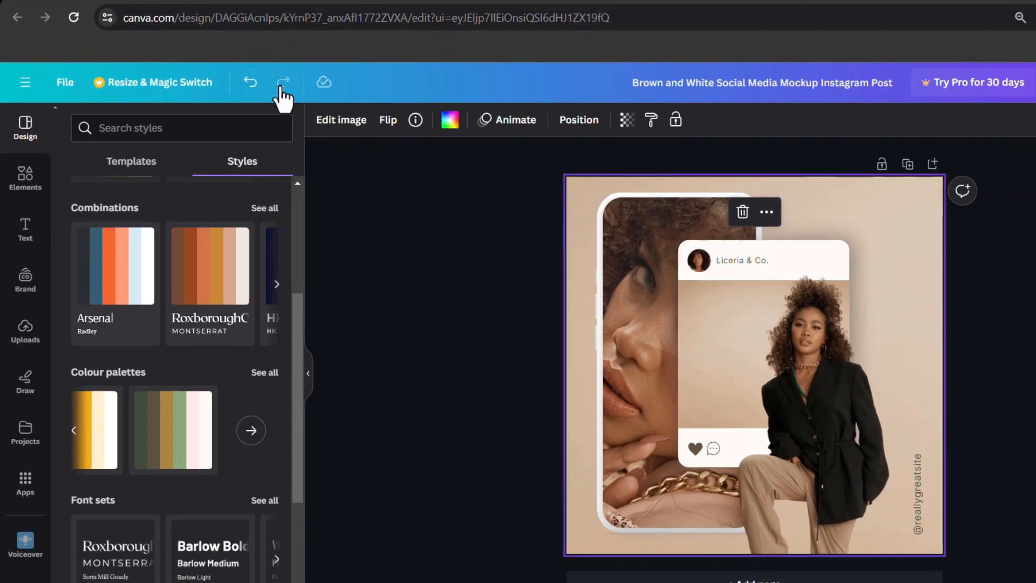
left_click(254, 88)
left_click(282, 85)
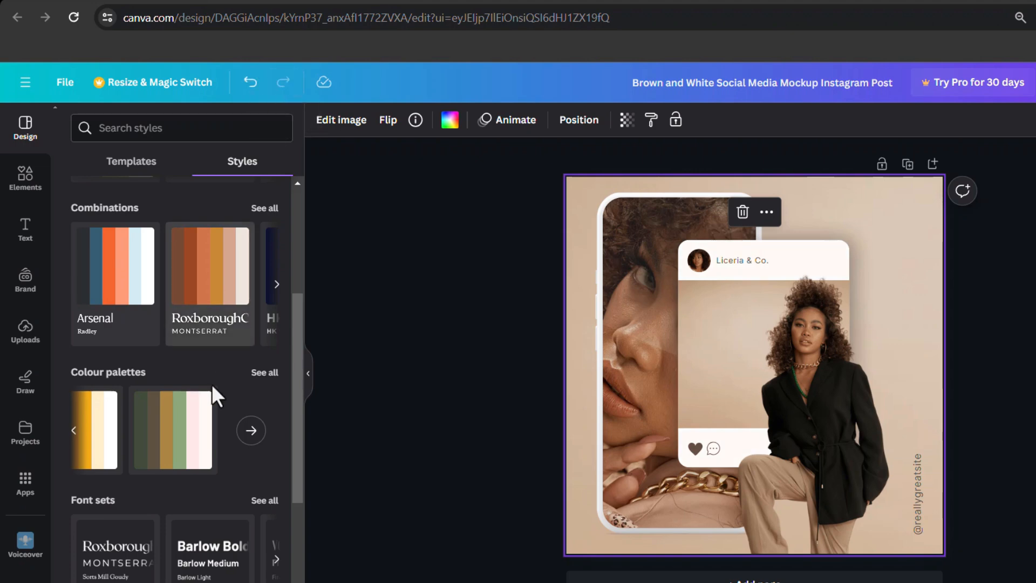
Go back through the colour palettes and apply the green, orange and yellow palette to the design.
left_click(73, 430)
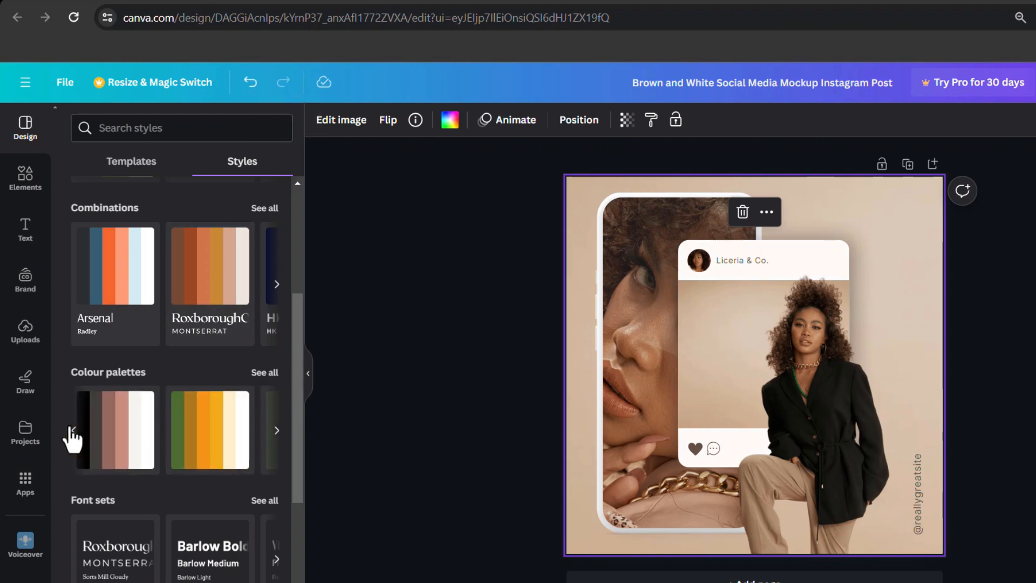
left_click(214, 443)
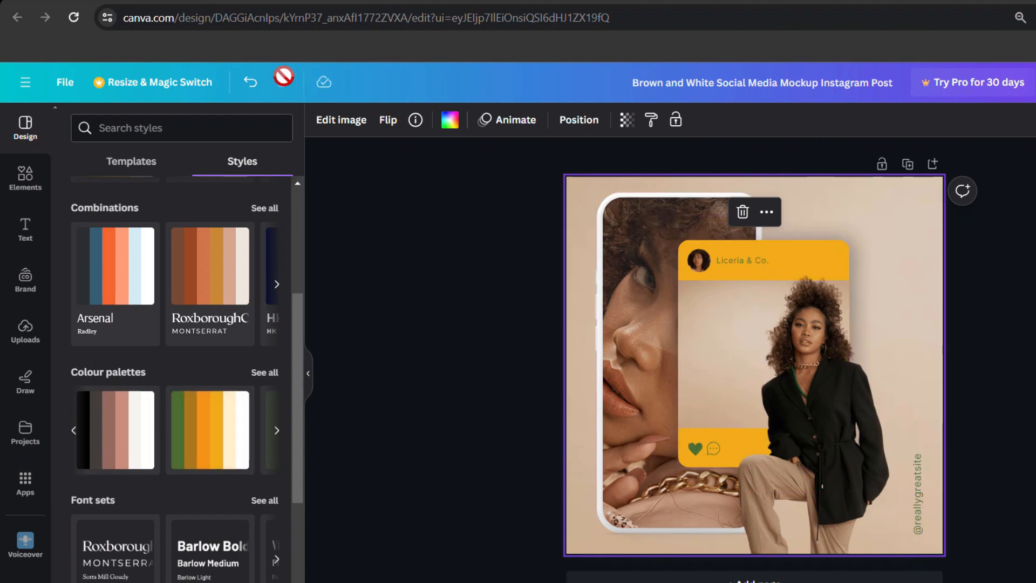
Apply the Roxborough and Montserrat font set to the design, followed by the Voga and Fira Sans Medium font set.
scroll(202, 416, "down", 2)
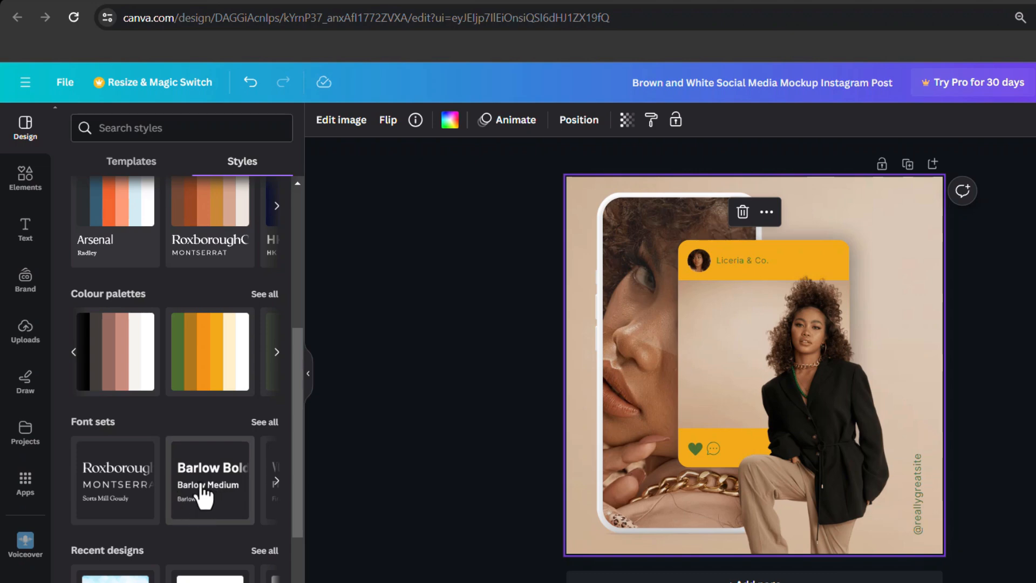
left_click(114, 488)
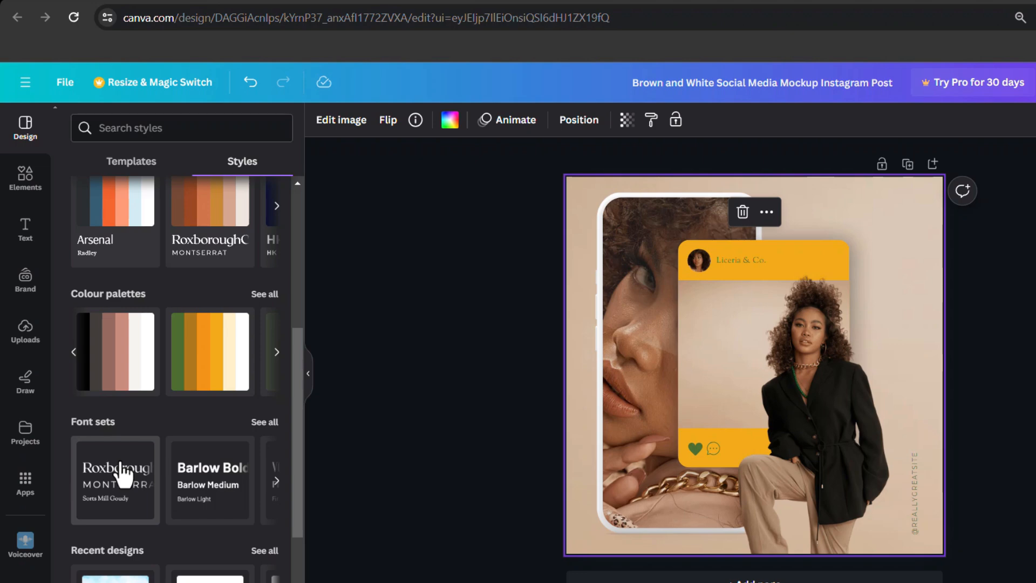
left_click(277, 481)
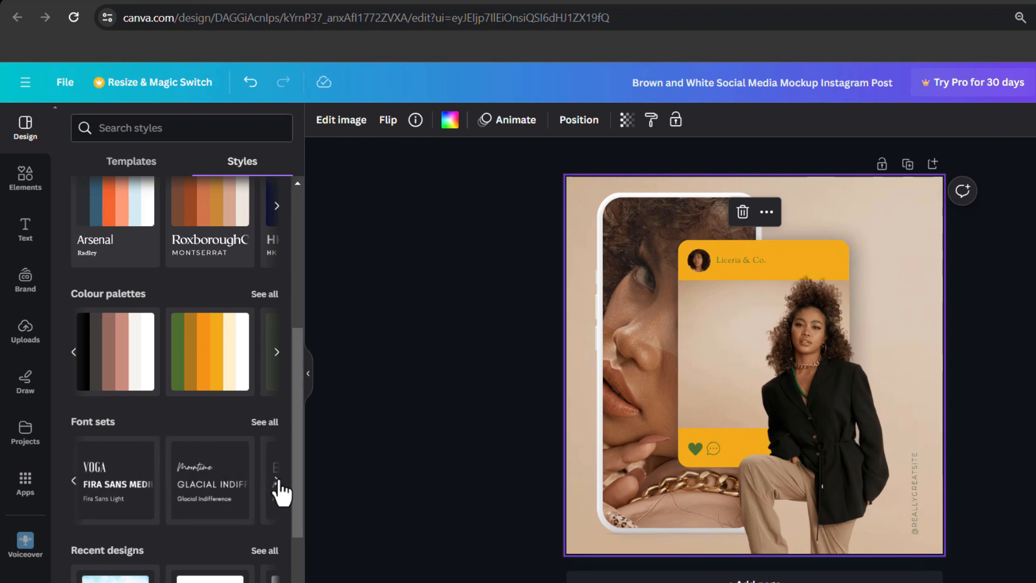
left_click(101, 502)
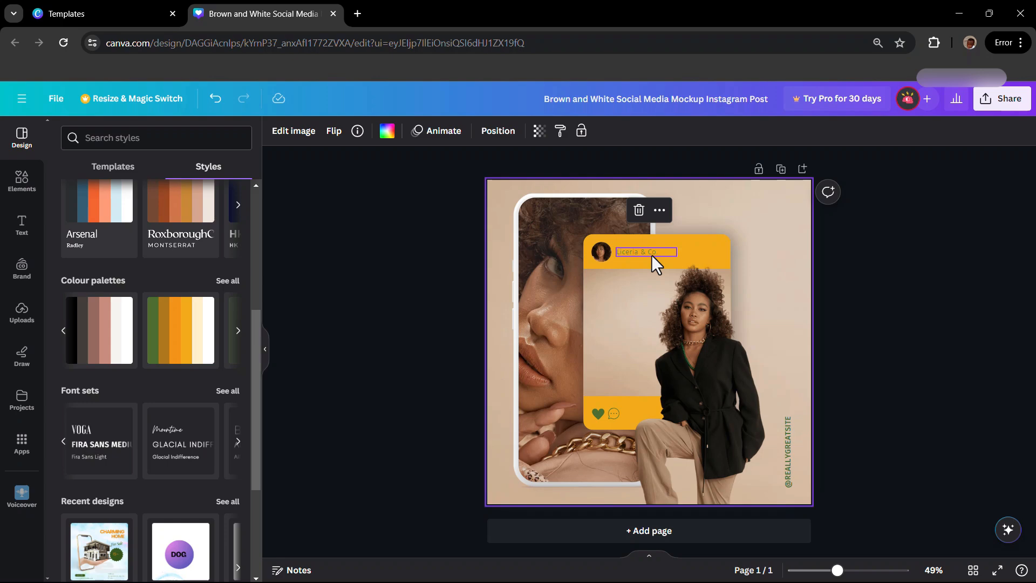
Zoom in and out on the design to inspect the restyled text and colours.
scroll(651, 254, "up", 5)
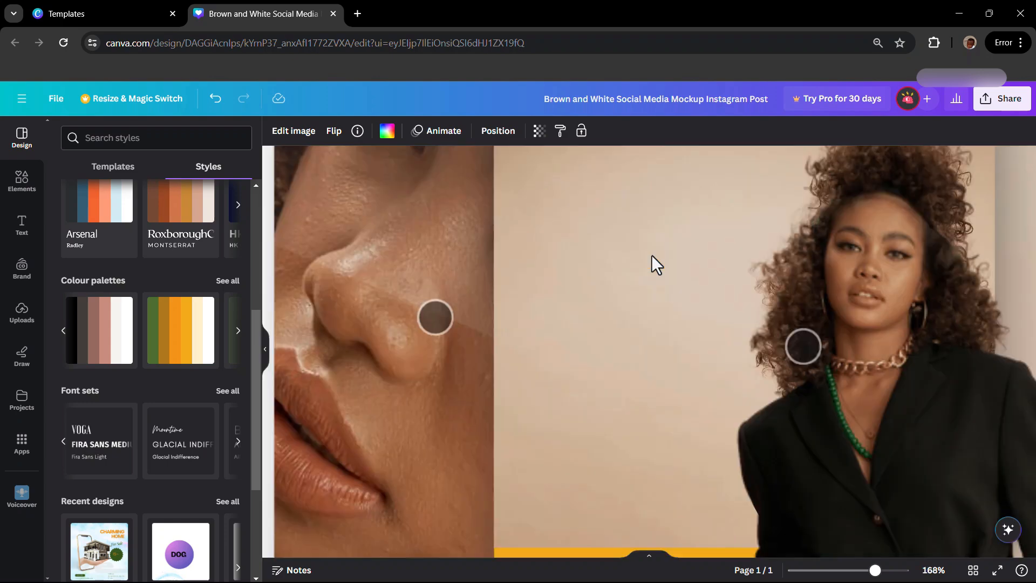
scroll(651, 255, "down", 6)
scroll(652, 254, "down", 2)
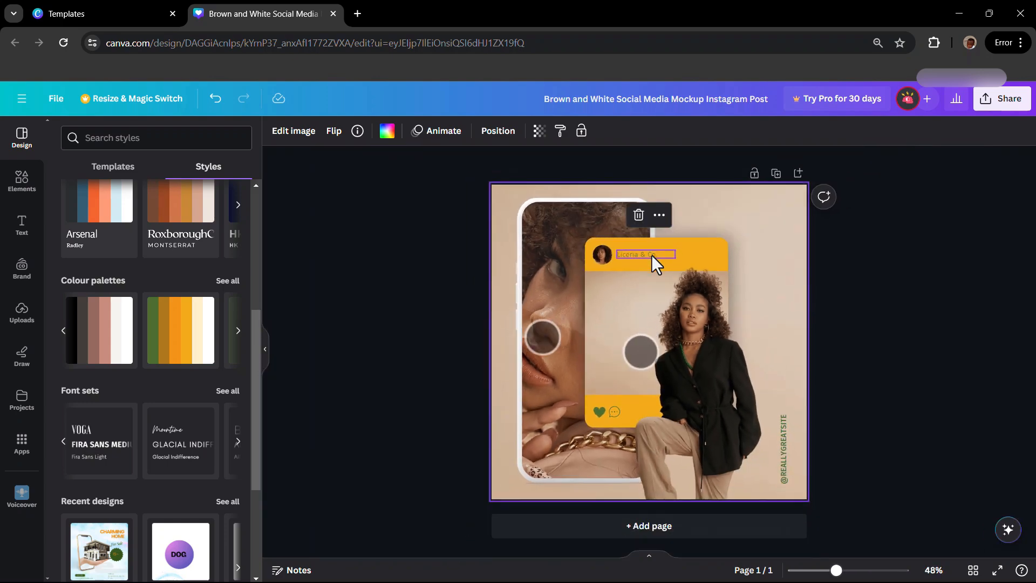
scroll(652, 255, "up", 3)
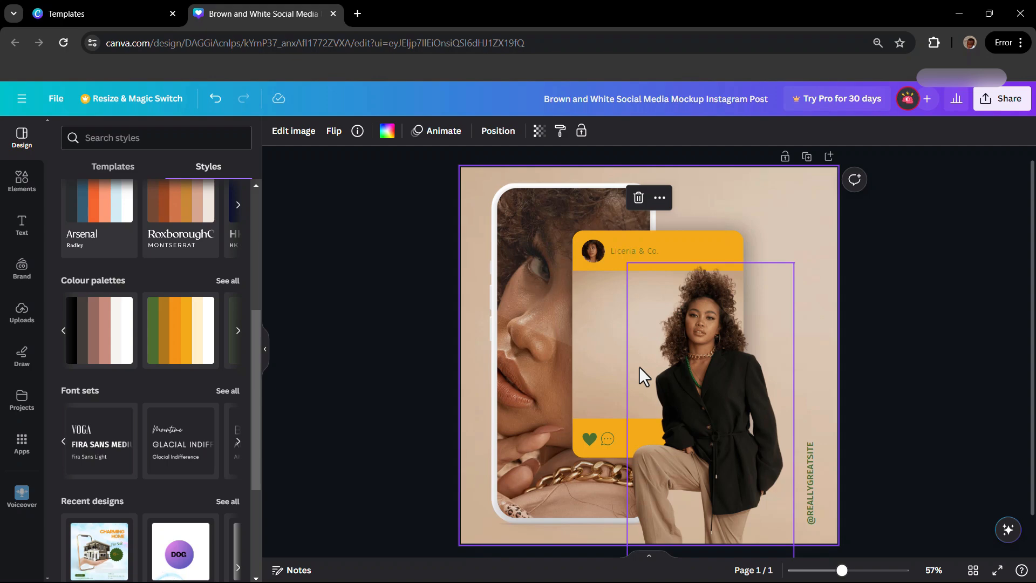
scroll(639, 367, "up", 3)
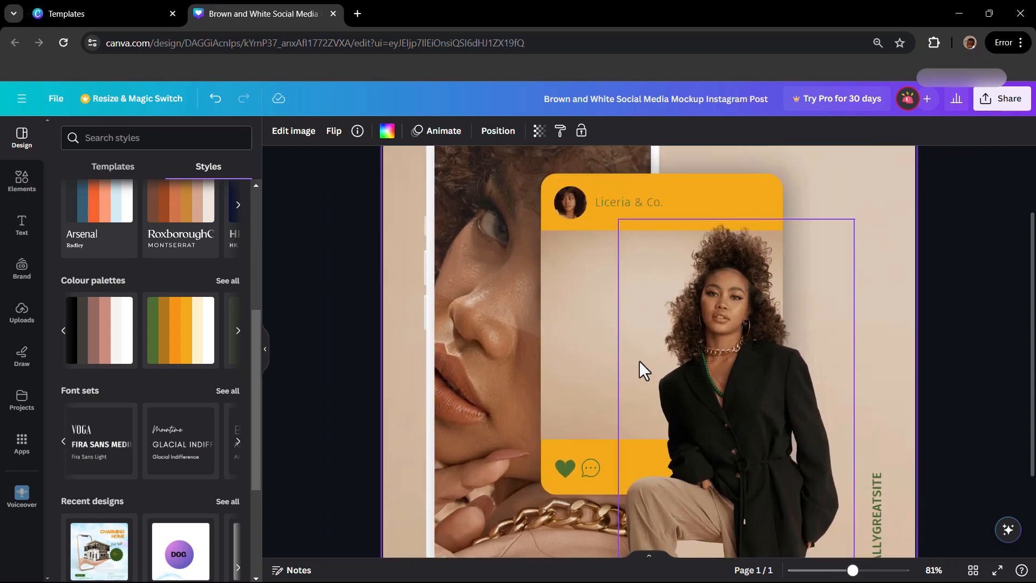
scroll(639, 360, "down", 4)
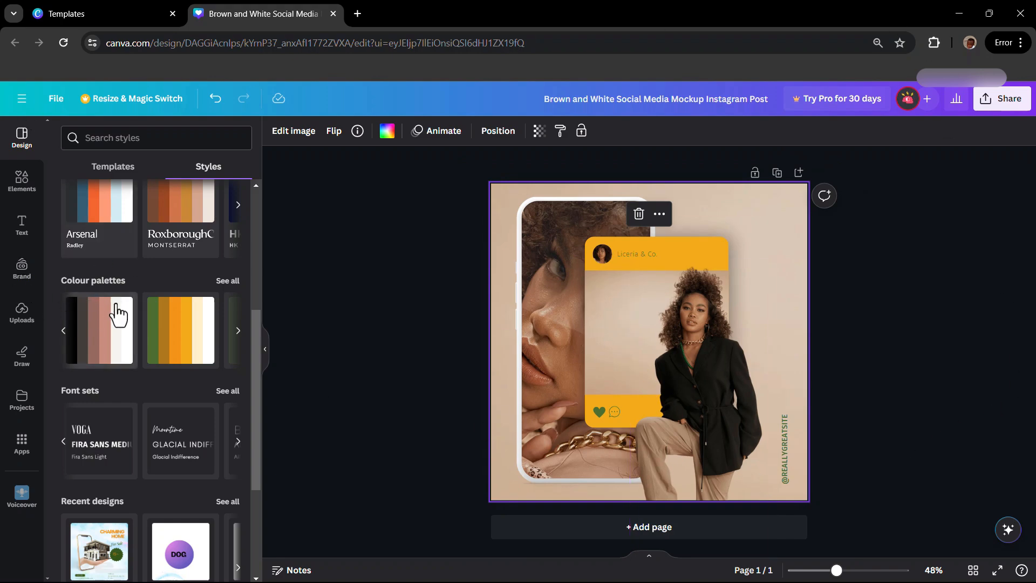
Try a larger browser page zoom, and set it to 75% to fit more of the editor.
key("ctrl+plus")
key("ctrl+plus")
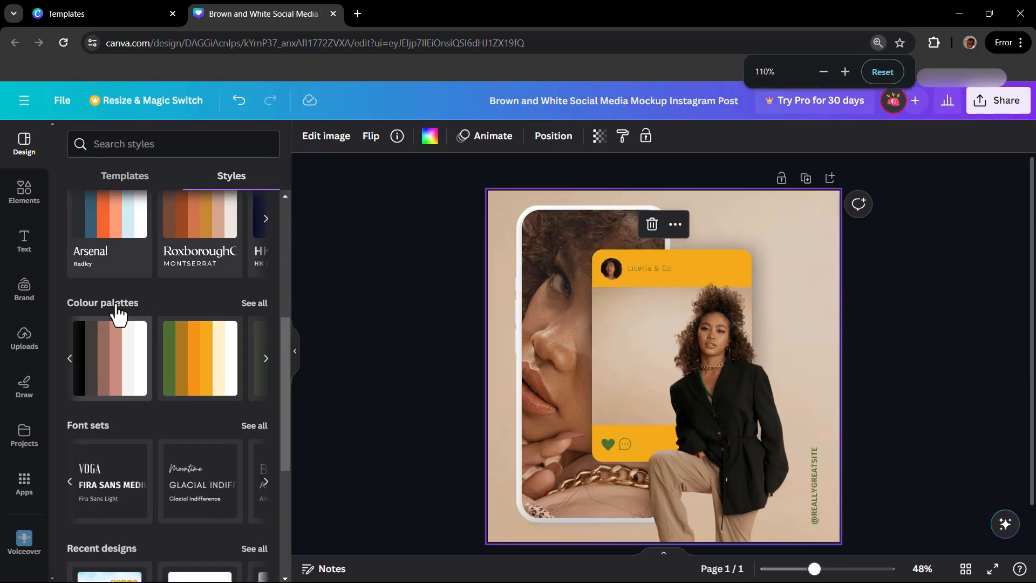
key("ctrl+minus")
key("ctrl+minus")
key("ctrl+minus")
key("ctrl+minus")
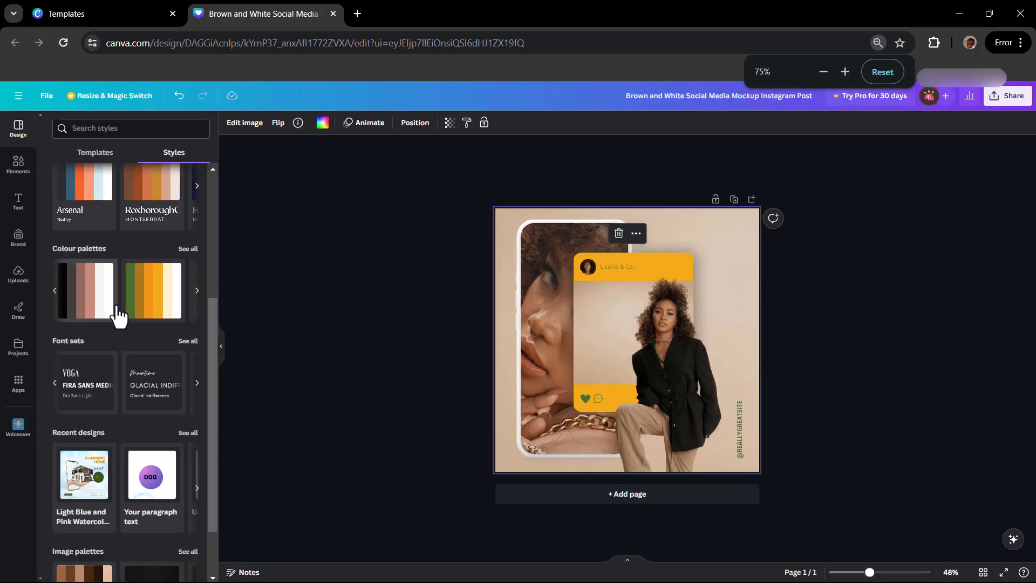
Enlarge the design on the canvas, settling on a zoom of 68%.
scroll(604, 313, "up", 3)
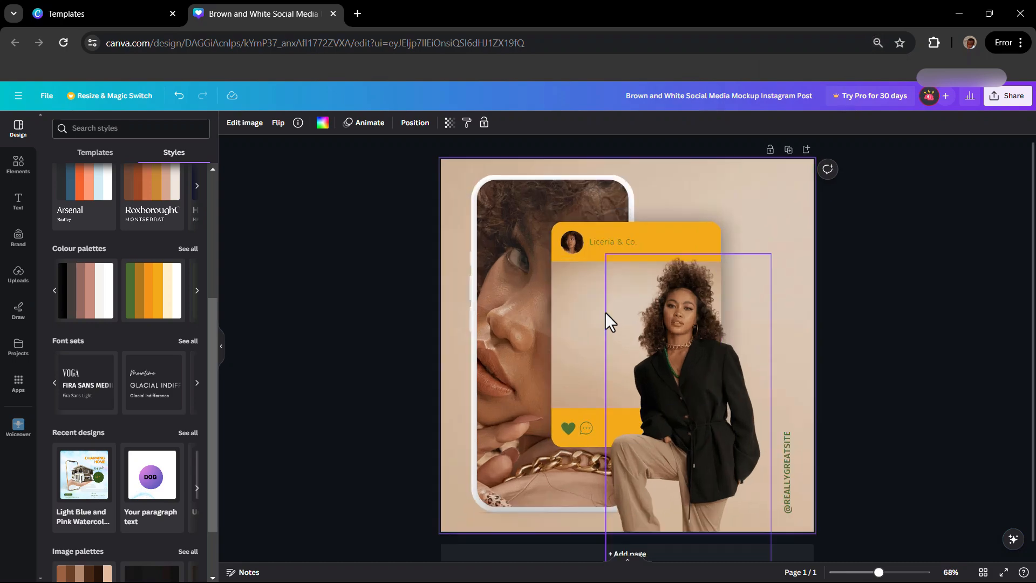
scroll(604, 309, "up", 2)
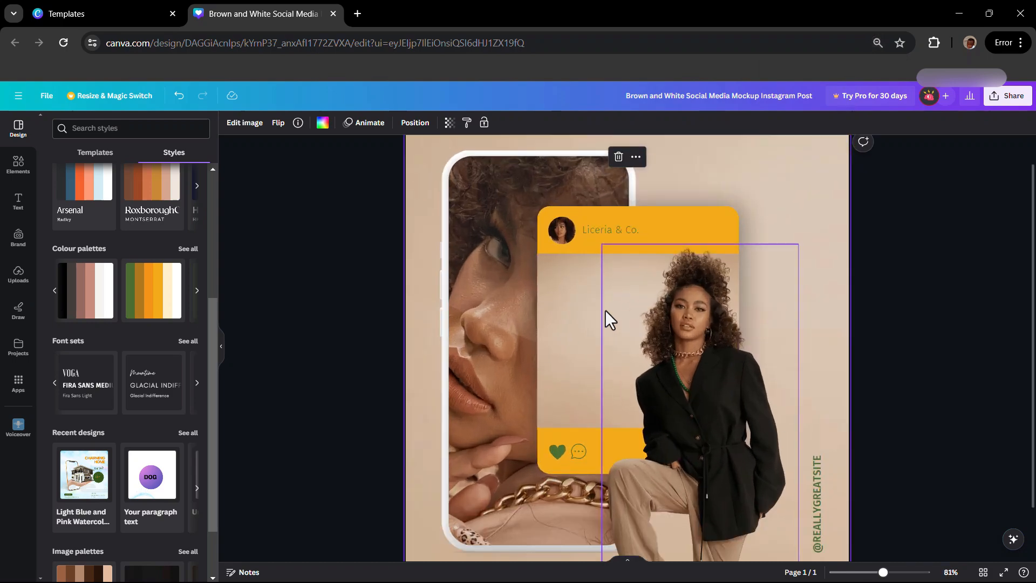
key("ctrl+minus")
key("ctrl+minus")
key("ctrl+plus")
key("ctrl+plus")
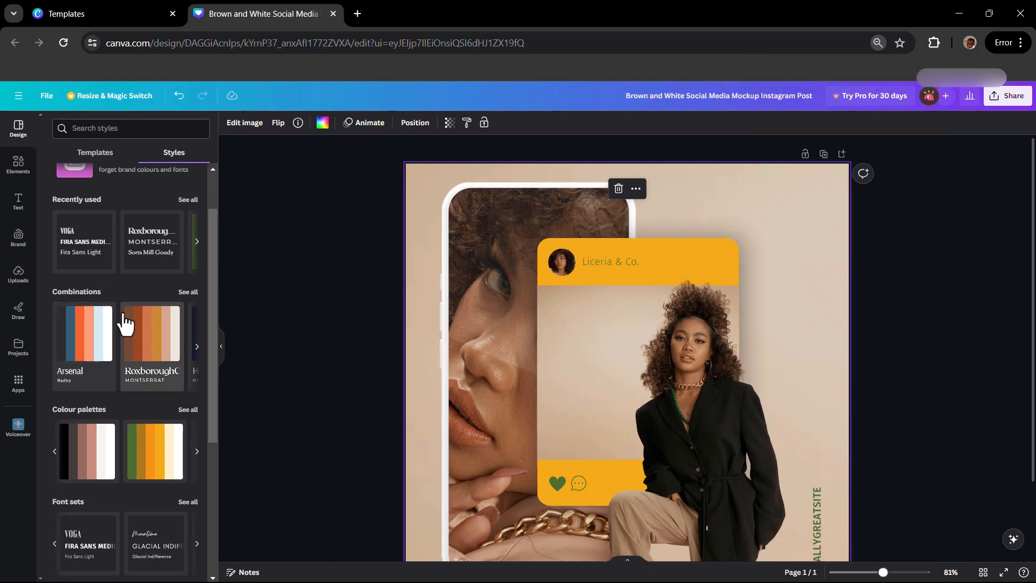
scroll(507, 264, "down", 2)
left_click(603, 348)
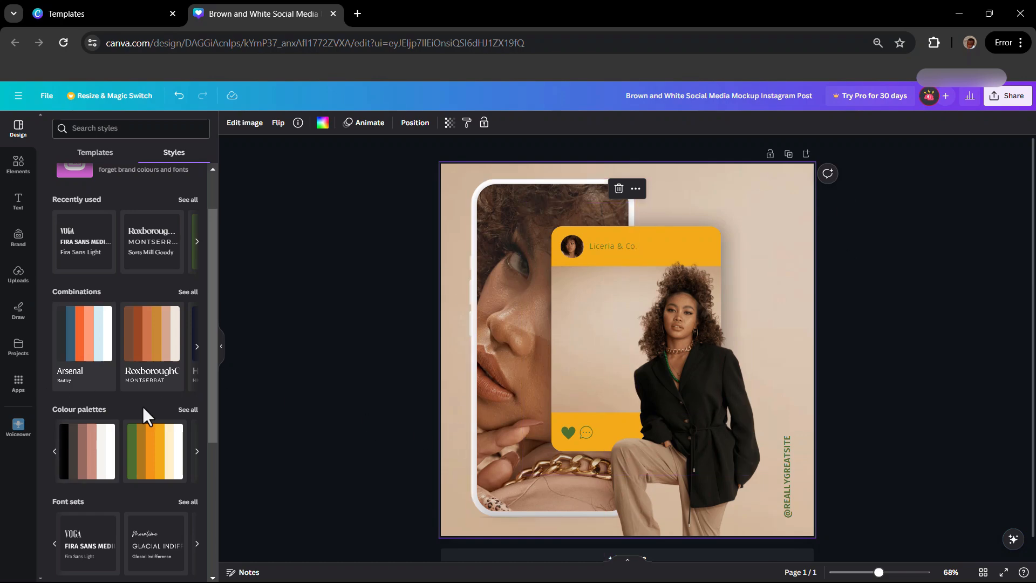
Apply the brown Roxborough and Montserrat combination to the design, and compare it with the previous style by undoing and redoing it.
scroll(142, 406, "down", 5)
scroll(124, 318, "up", 5)
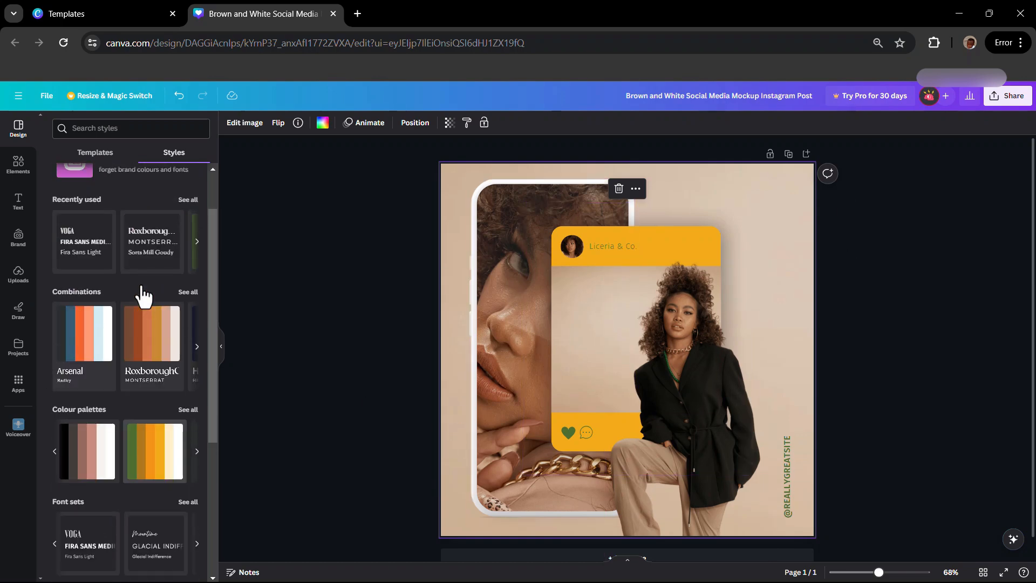
scroll(142, 295, "up", 2)
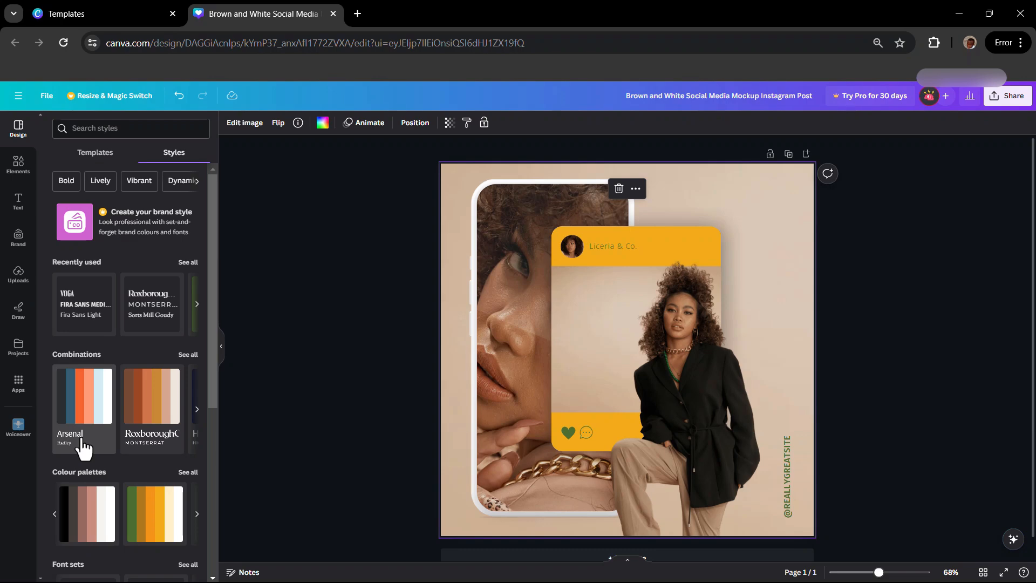
left_click(150, 421)
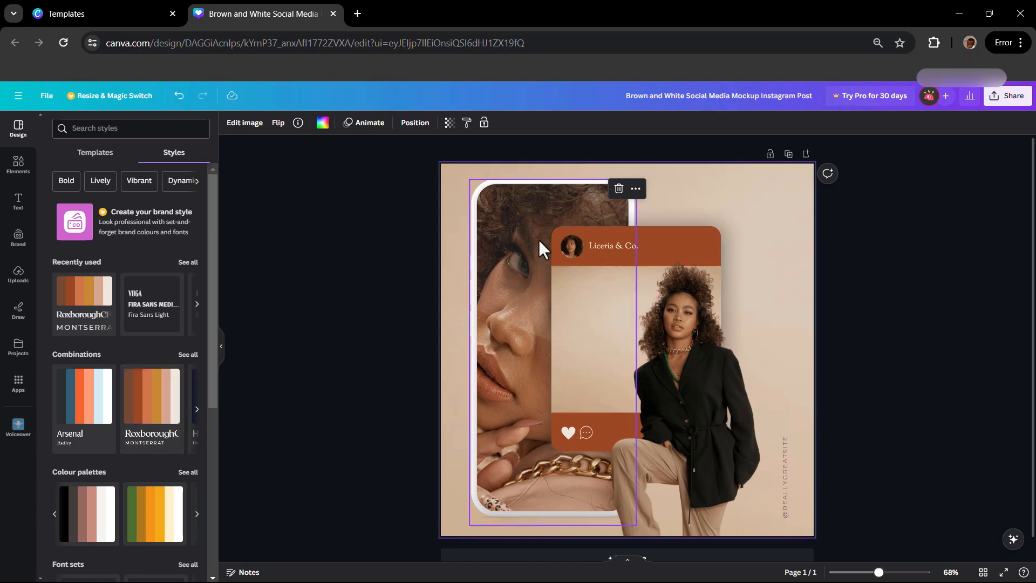
left_click(181, 97)
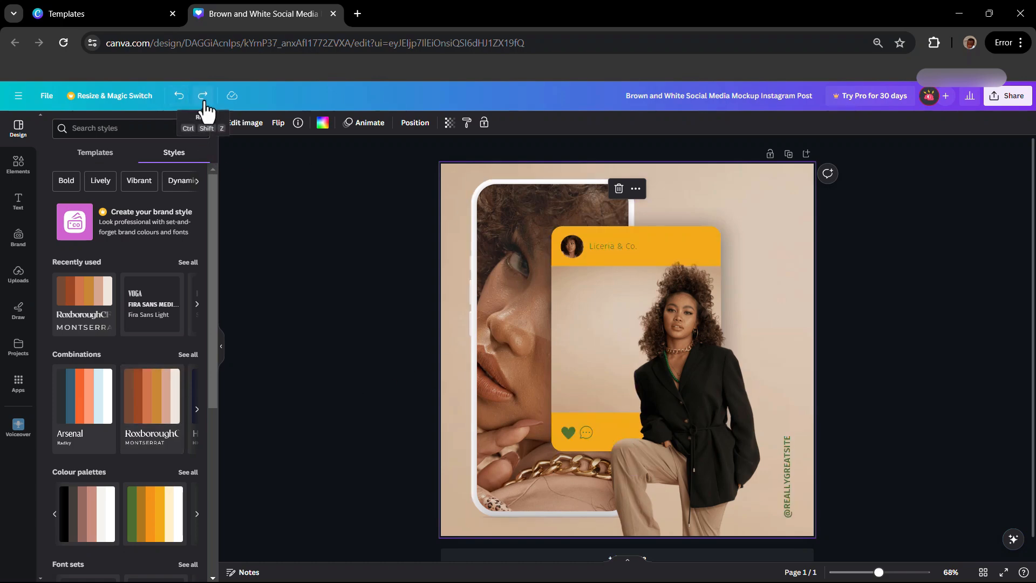
left_click(203, 97)
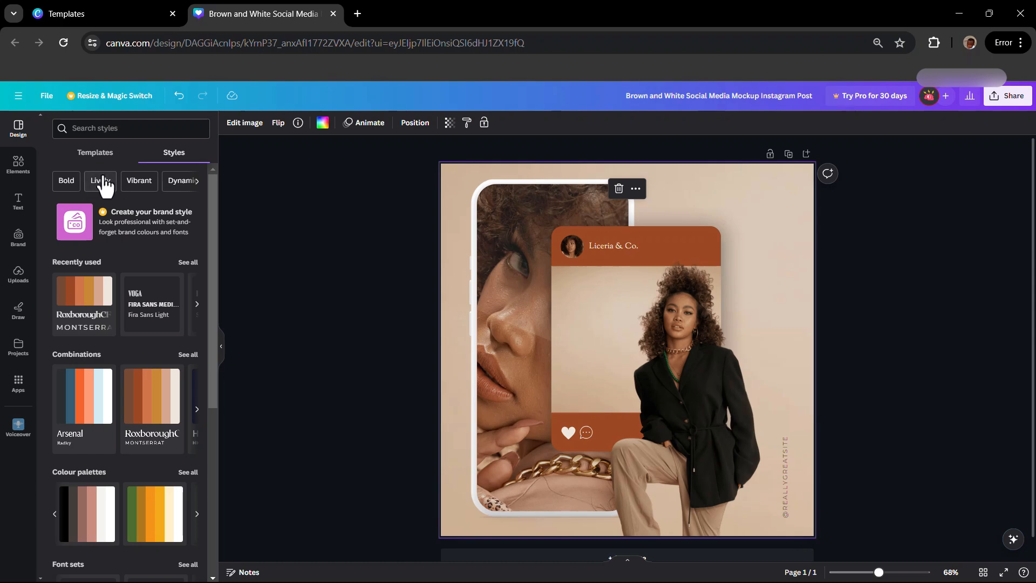
Filter the styles by the Dynamic, Bright, Vibrant, Loud and Vivid keywords one after another.
left_click(181, 185)
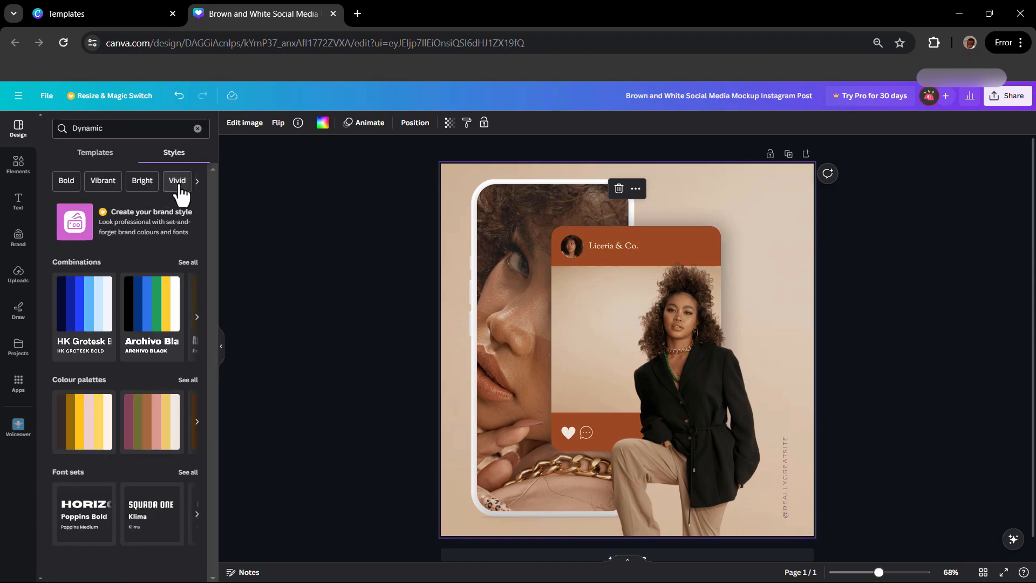
left_click(143, 187)
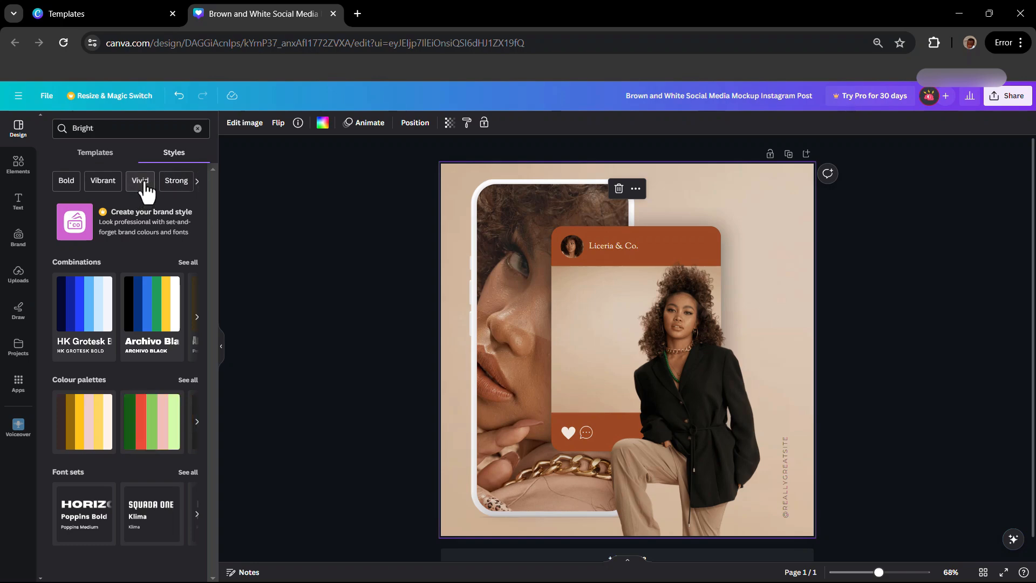
left_click(103, 186)
left_click(198, 184)
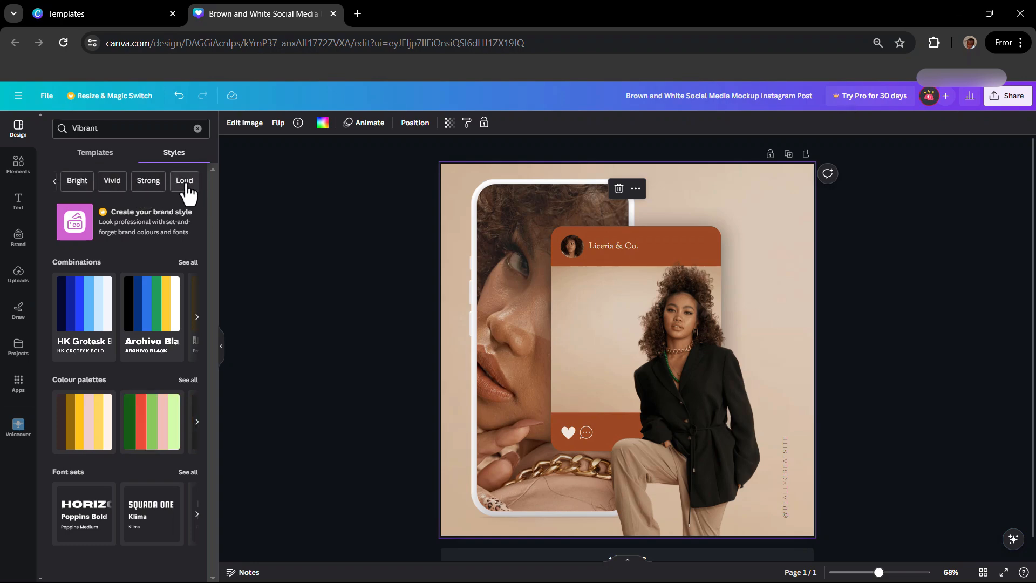
left_click(186, 183)
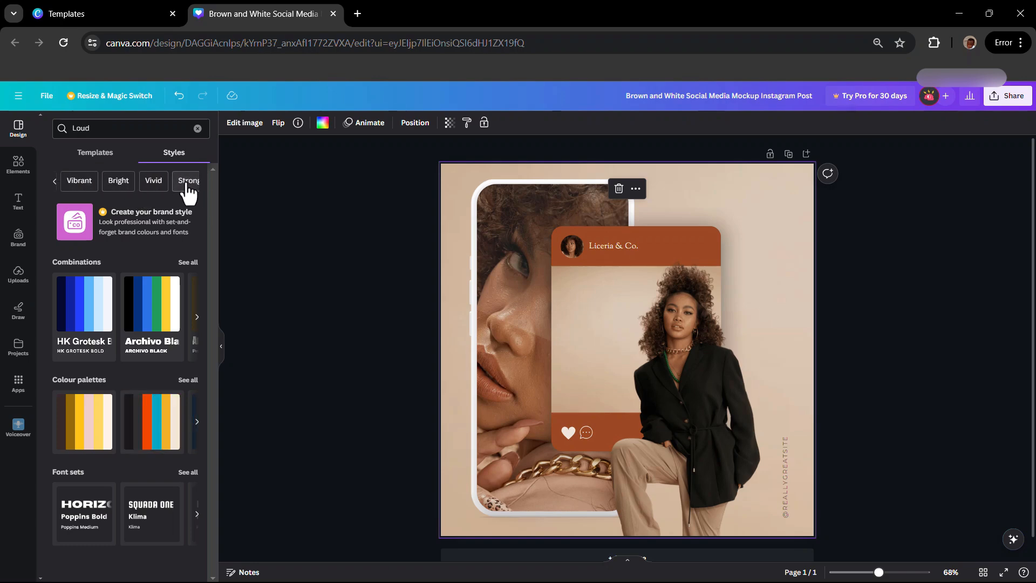
left_click(153, 181)
Search the elements for "african lady" and view the graphics results, followed by the photo results.
left_click(18, 176)
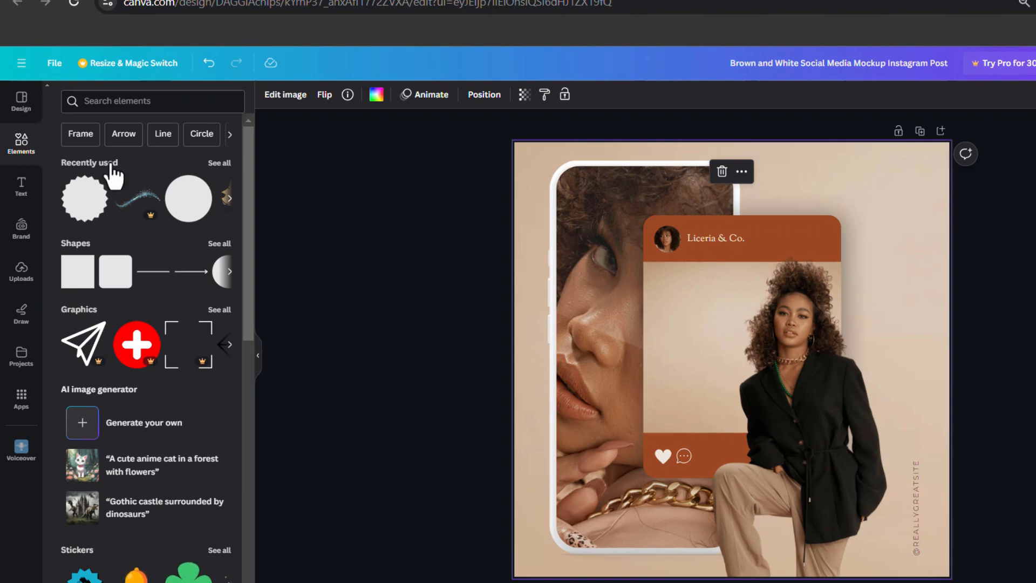
left_click(138, 98)
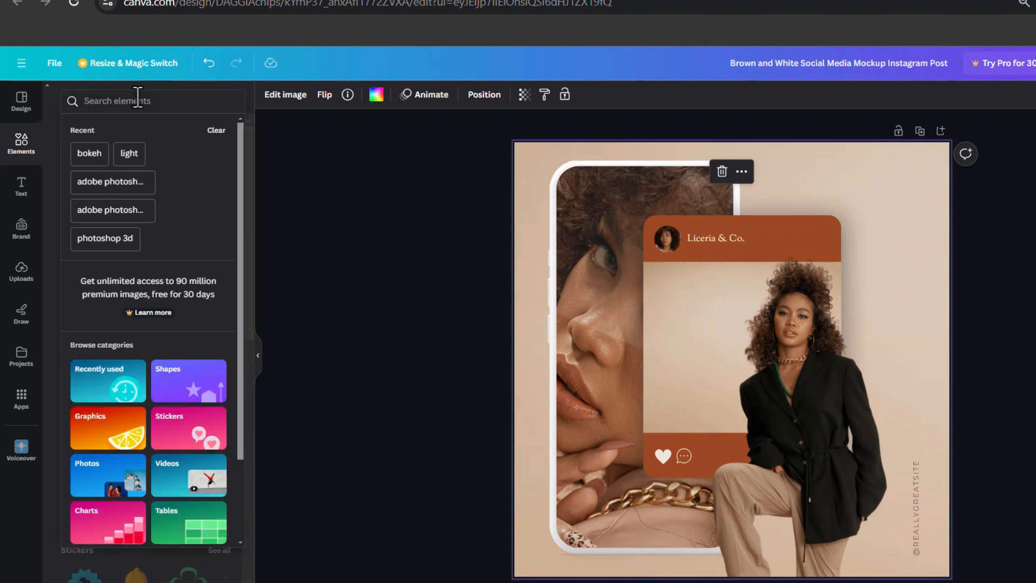
type("african lady")
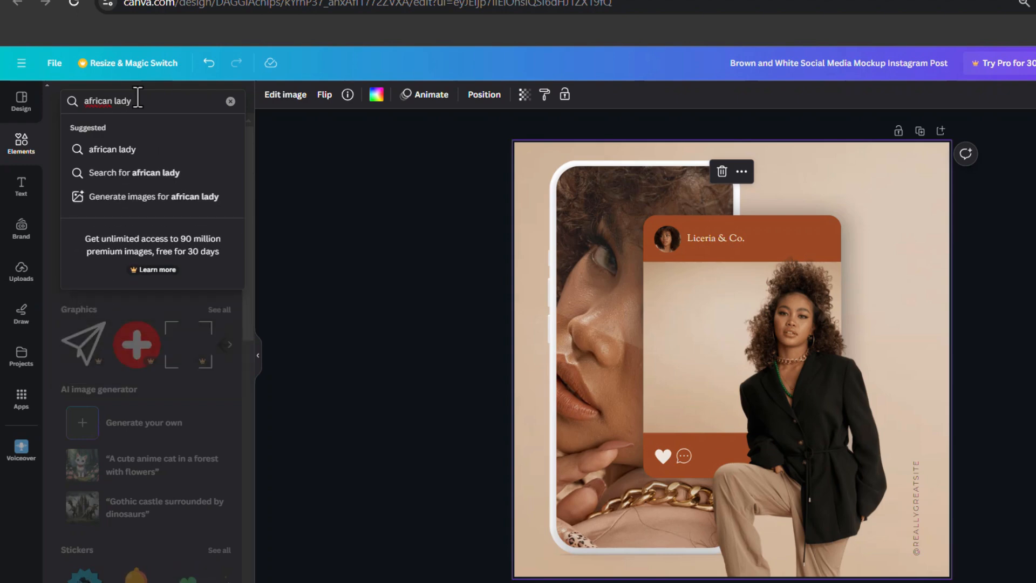
key("Return")
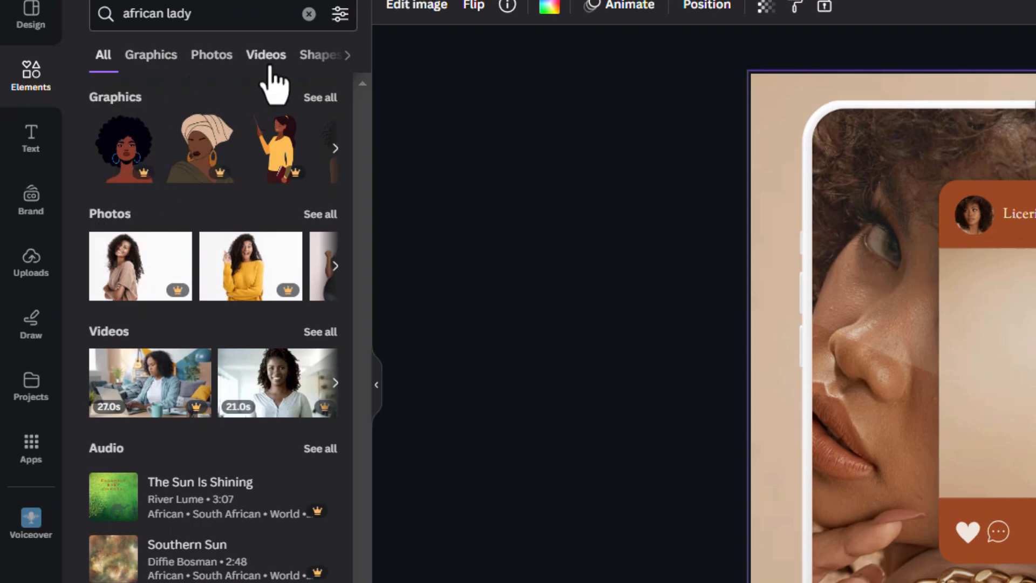
left_click(151, 56)
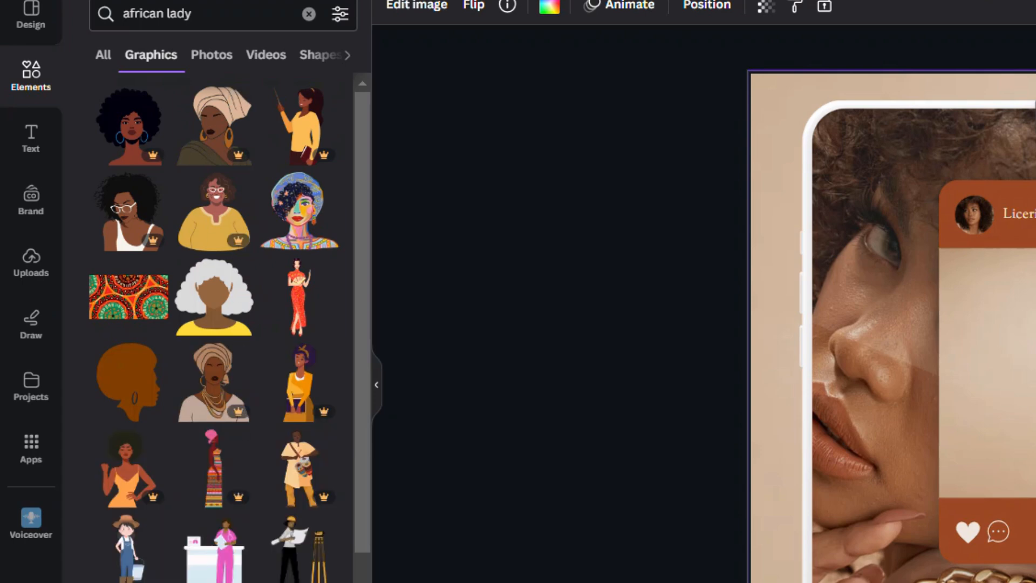
left_click(211, 56)
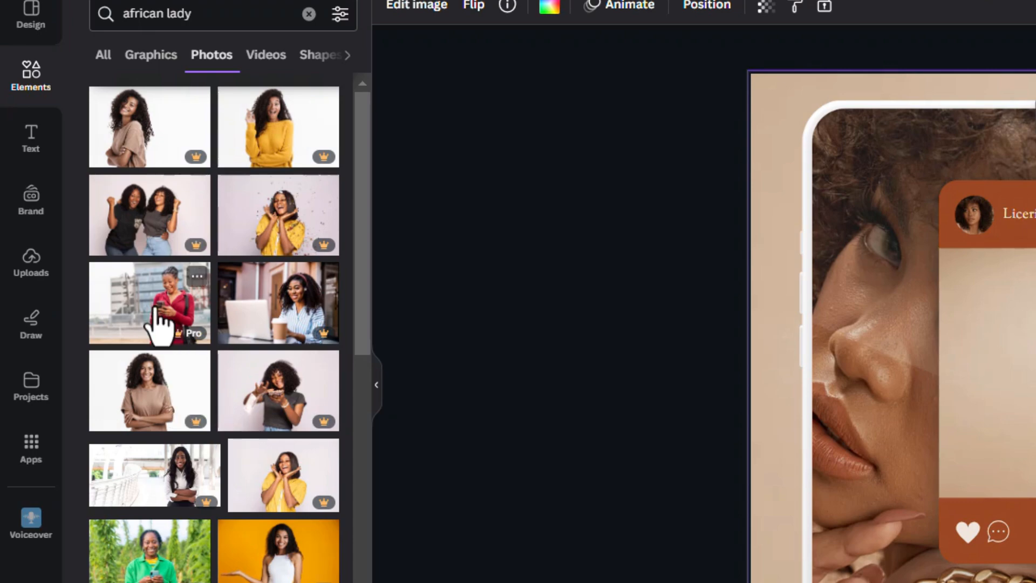
Try the photo of the woman in red holding a phone on the design, and delete it again.
left_click(156, 315)
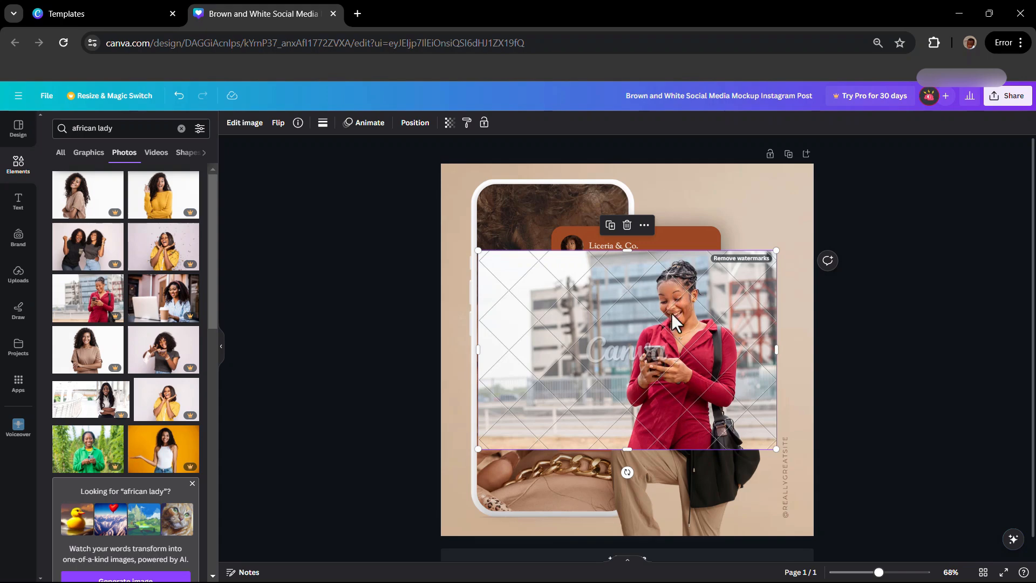
left_click(627, 226)
Look through the "african lady" photos and view the filter options for colour, orientation, animation and cut-outs.
scroll(137, 365, "down", 3)
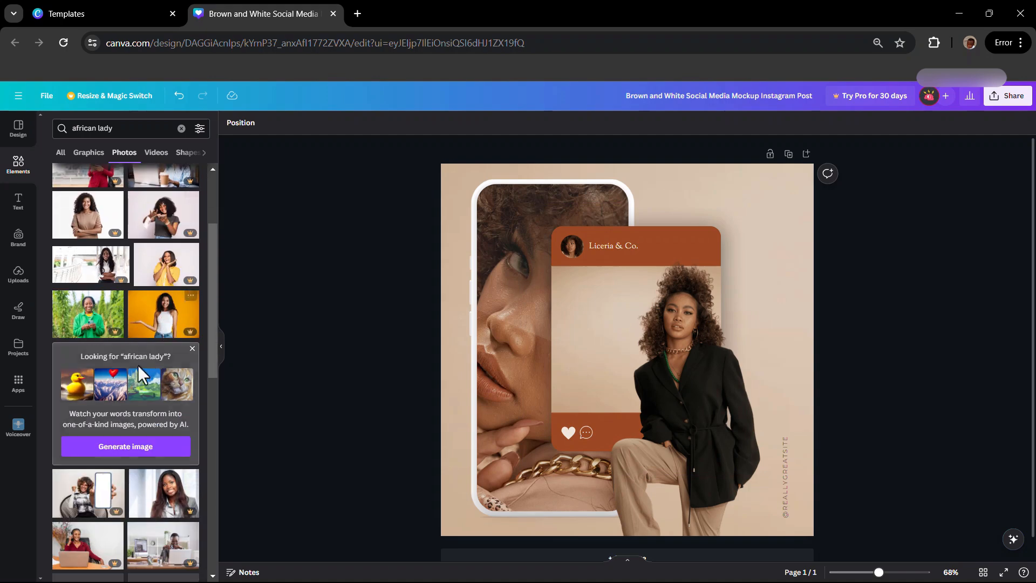
scroll(137, 365, "down", 2)
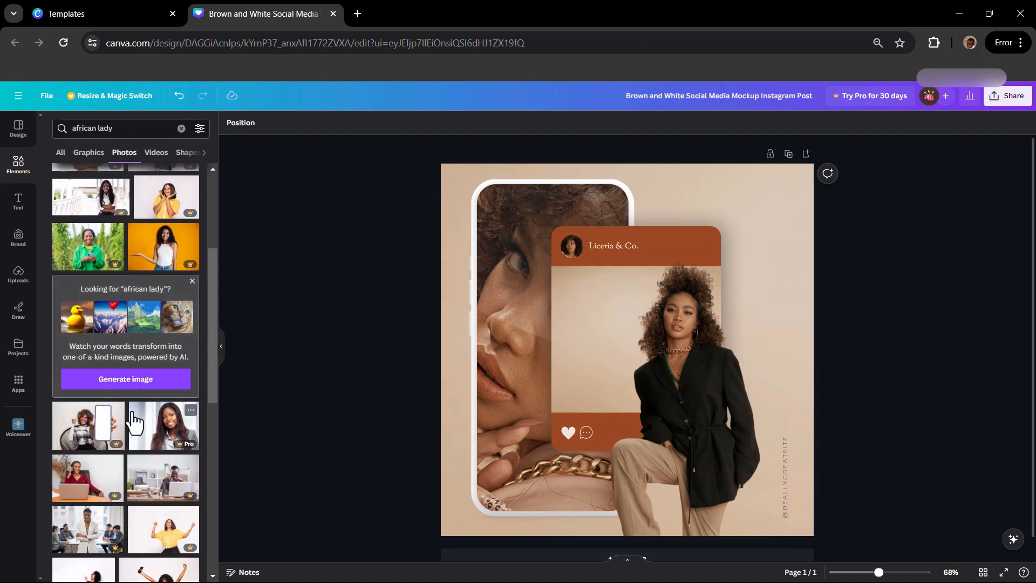
scroll(138, 431, "down", 1)
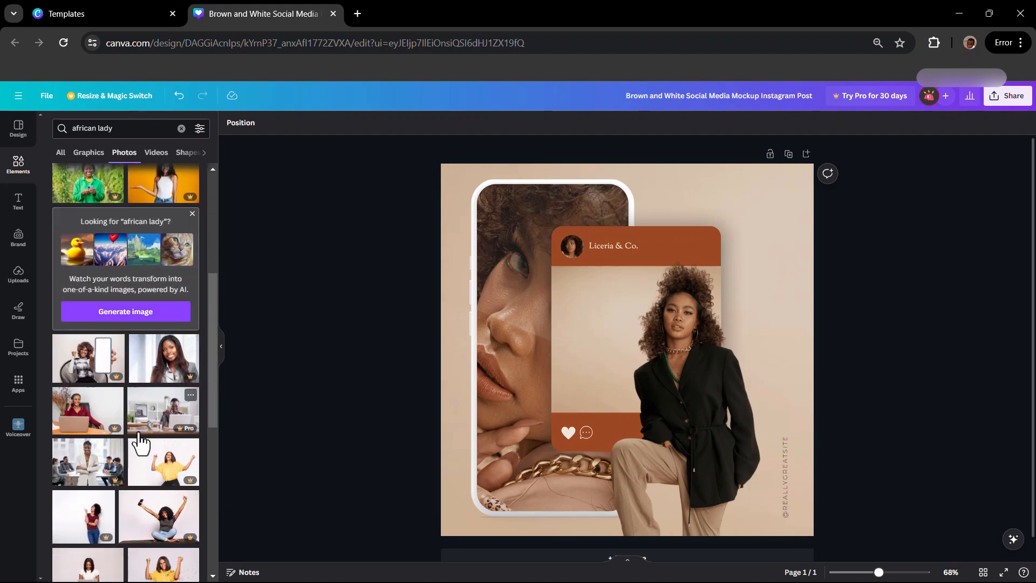
scroll(139, 434, "down", 5)
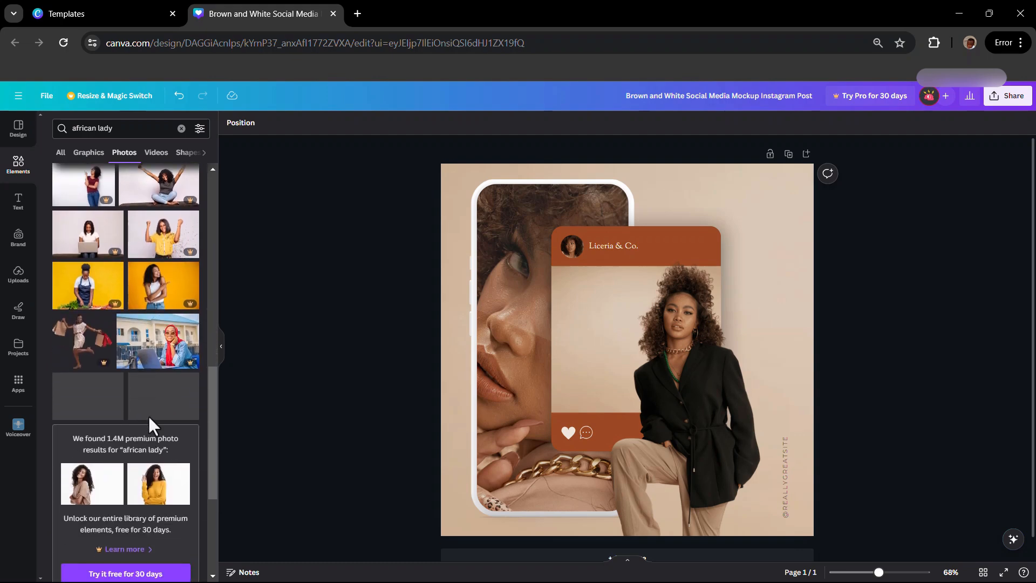
scroll(148, 378, "down", 2)
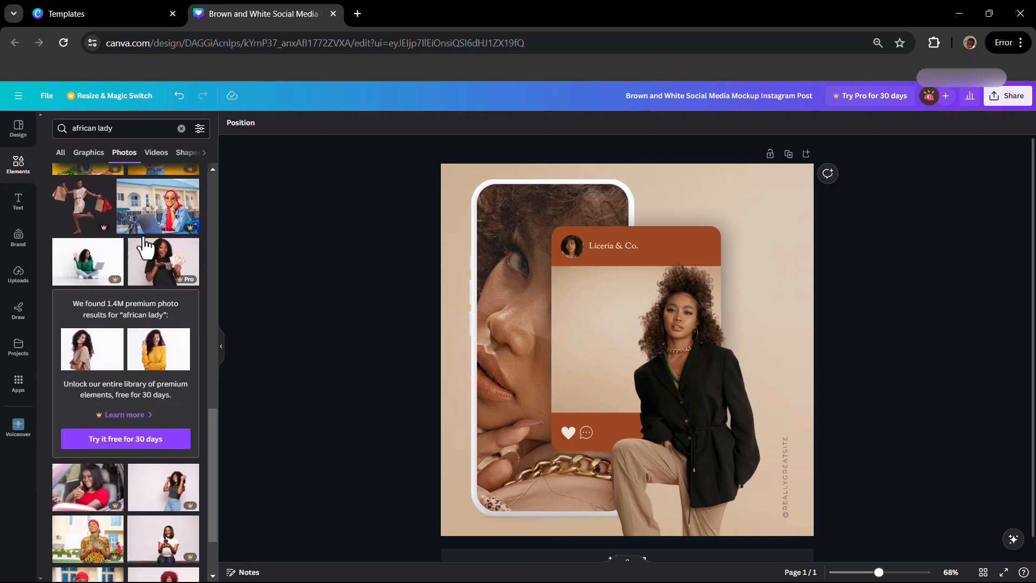
left_click(200, 130)
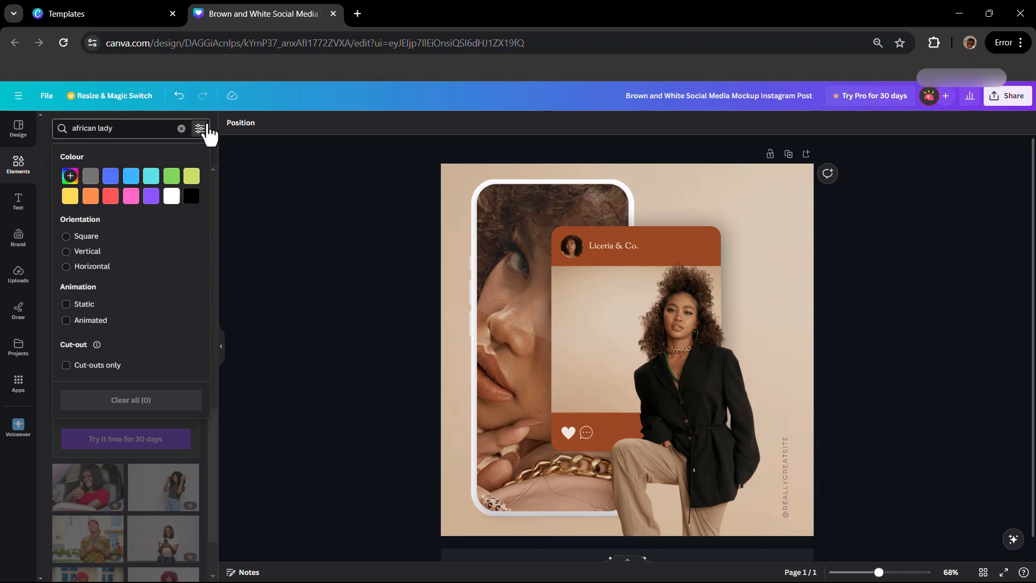
left_click(199, 129)
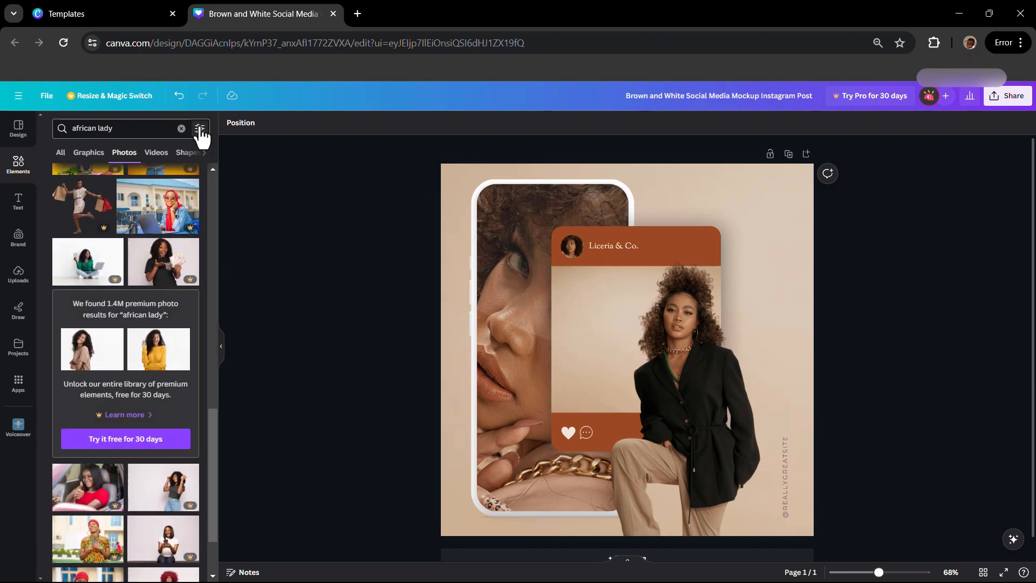
Examine more of the "african lady" photos further down the results.
scroll(114, 372, "down", 5)
scroll(113, 367, "down", 1)
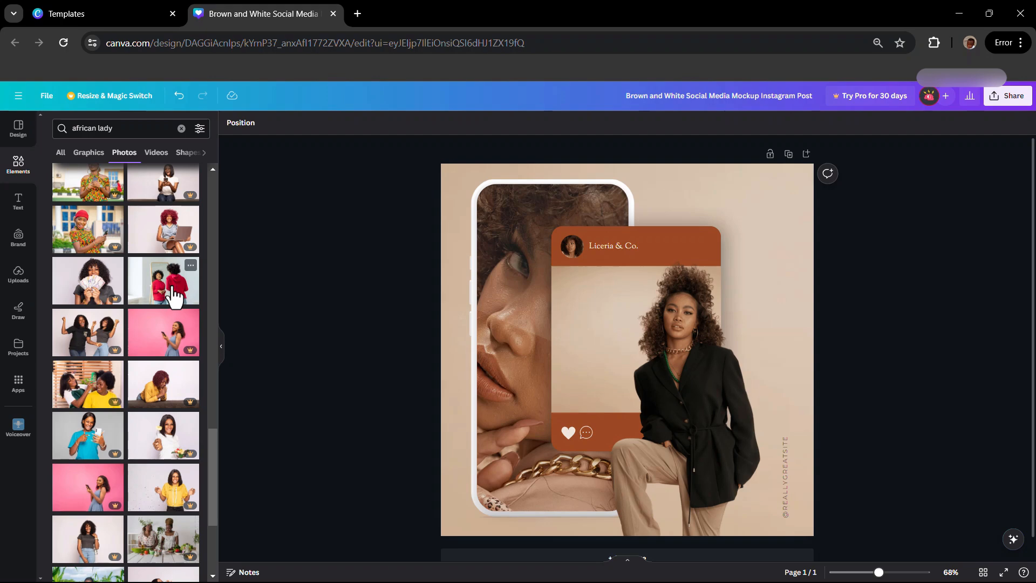
scroll(173, 297, "down", 10)
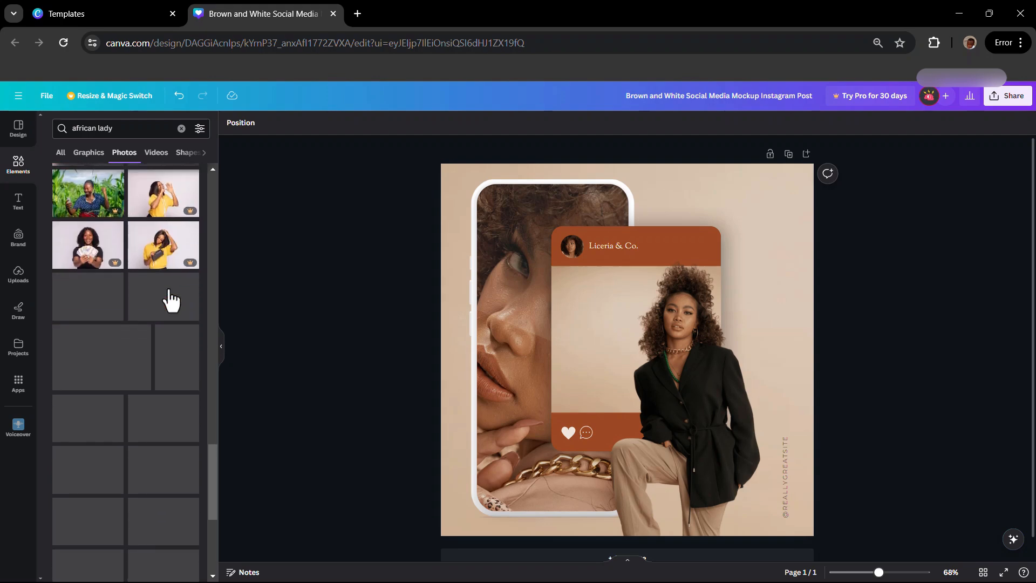
scroll(171, 299, "down", 5)
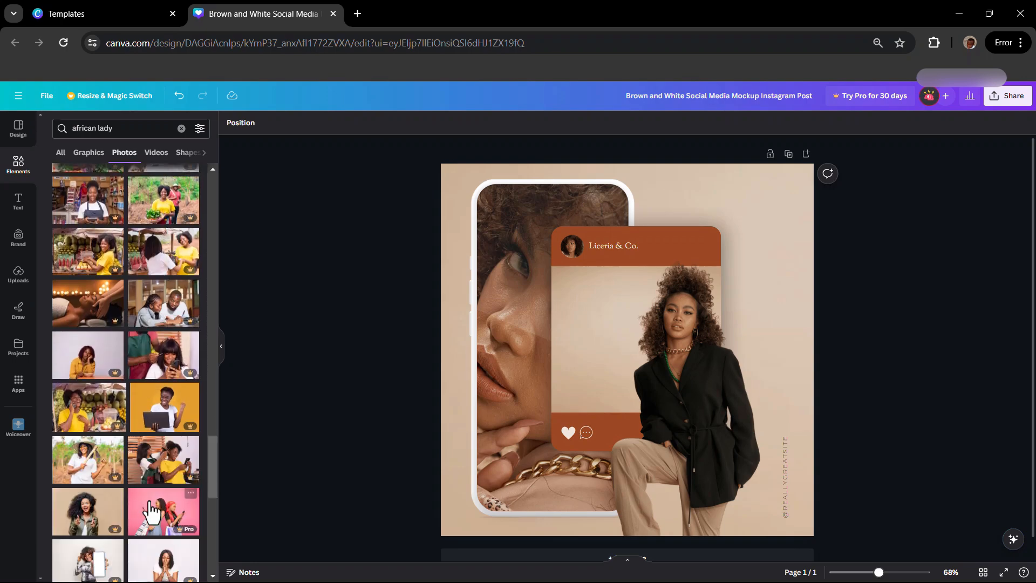
scroll(152, 505, "down", 5)
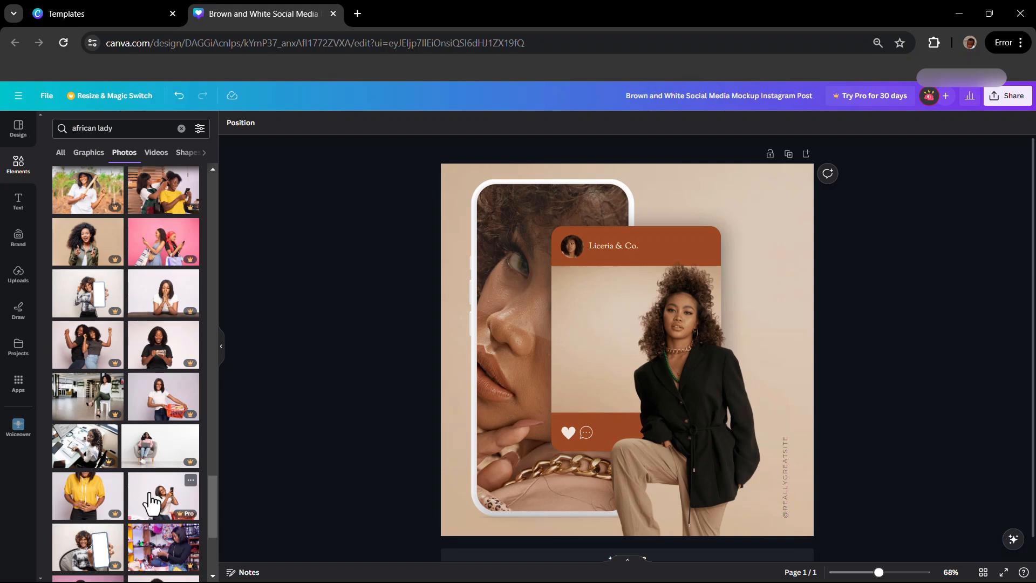
scroll(151, 501, "down", 3)
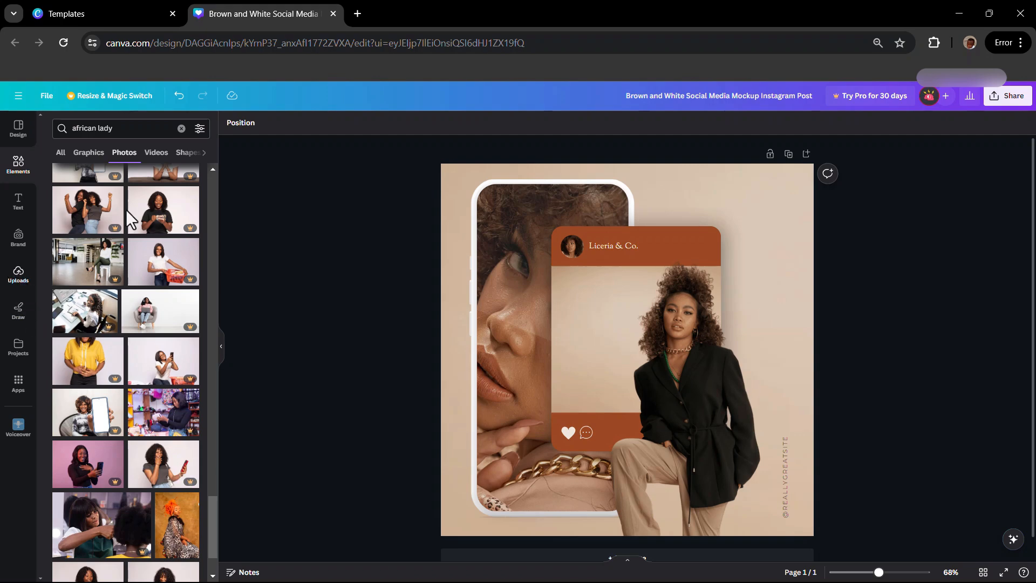
left_click(116, 15)
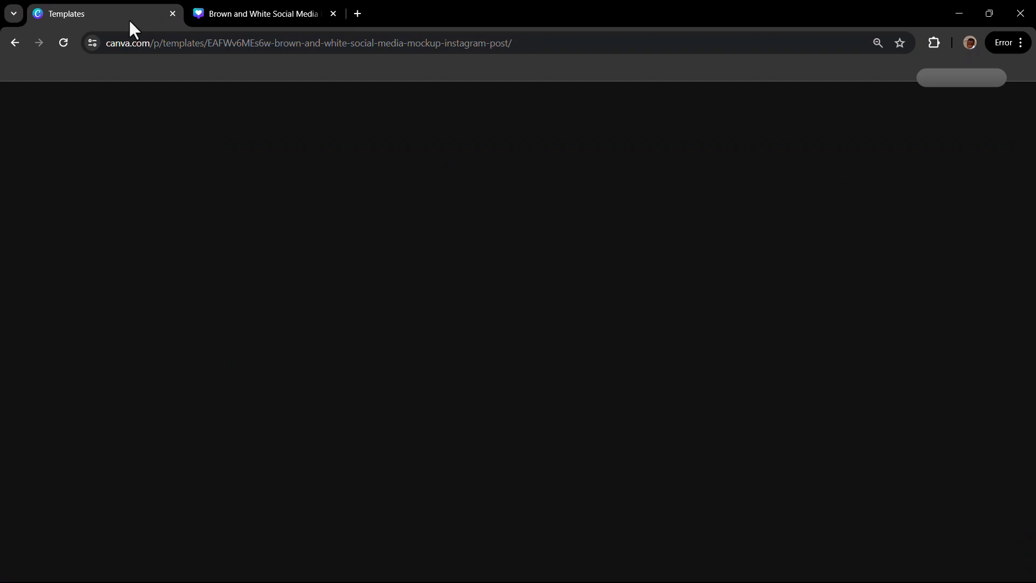
key("alt+Tab")
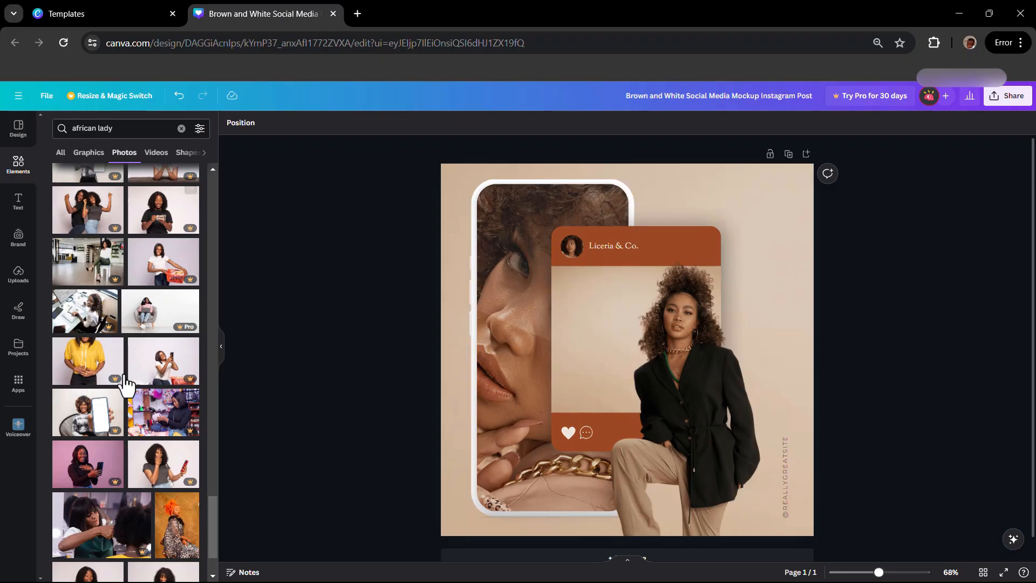
scroll(143, 350, "down", 3)
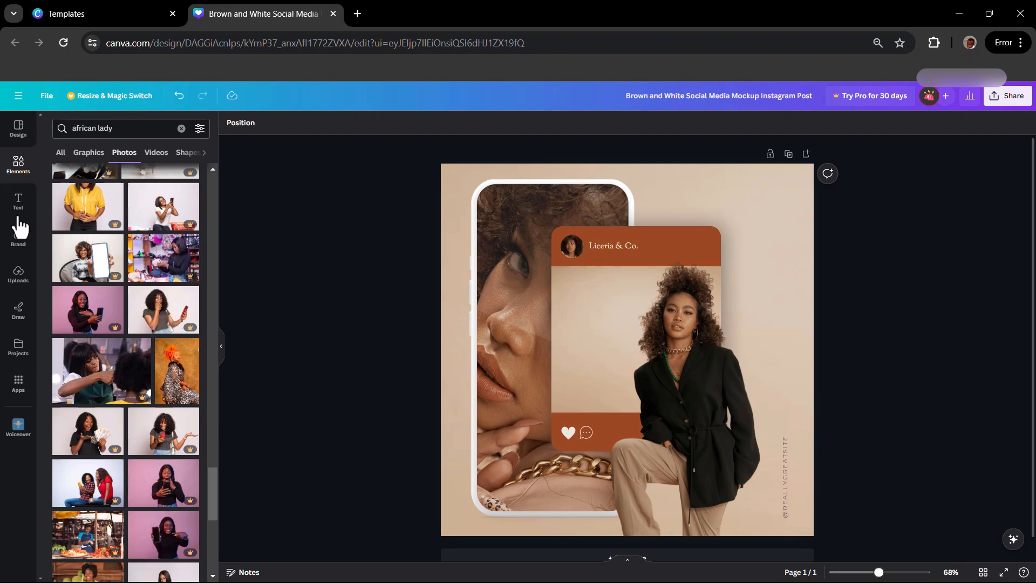
View the "african lady" results for videos, shapes, audio and frames one after another.
left_click(150, 156)
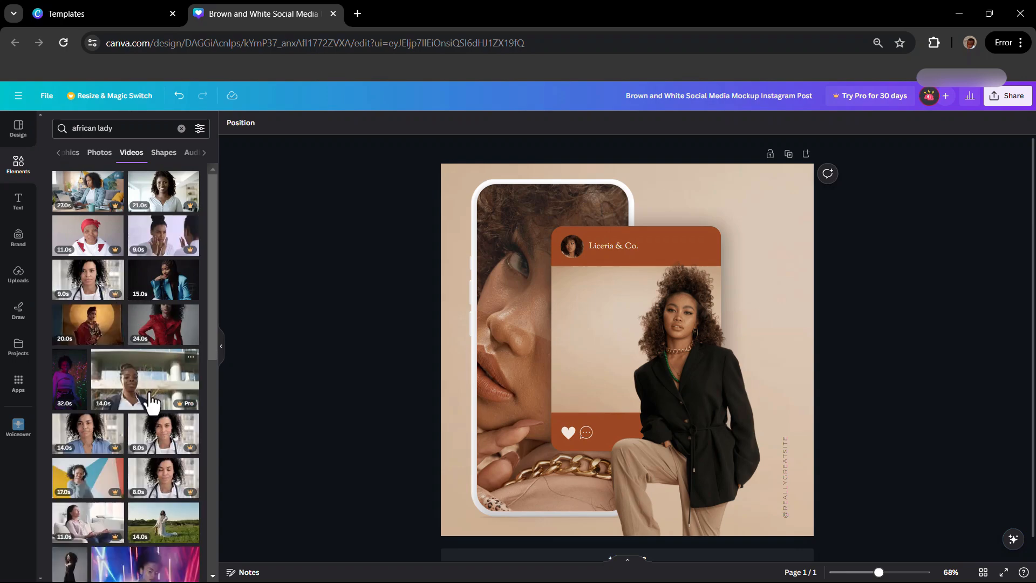
scroll(135, 284, "down", 1)
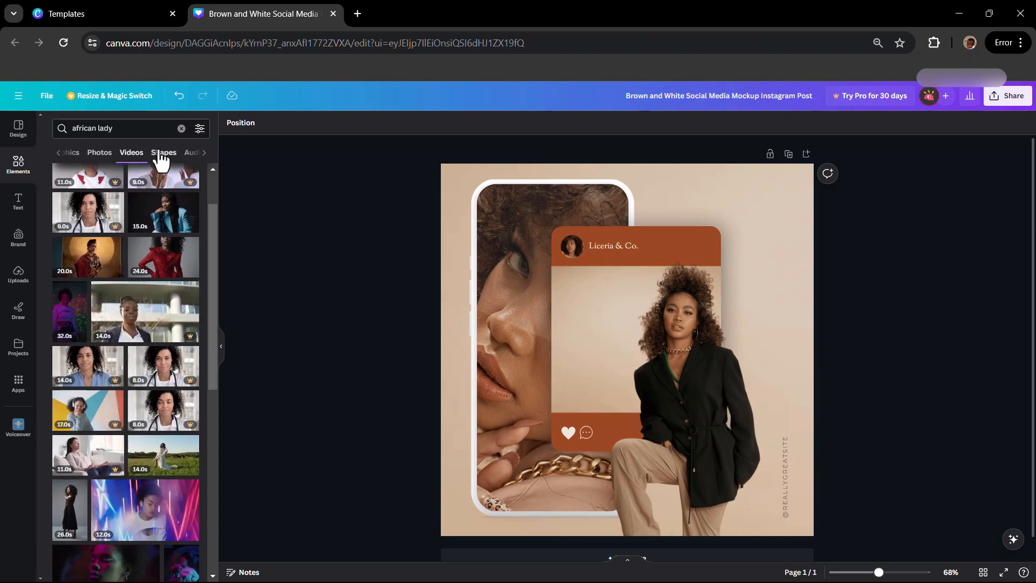
left_click(161, 155)
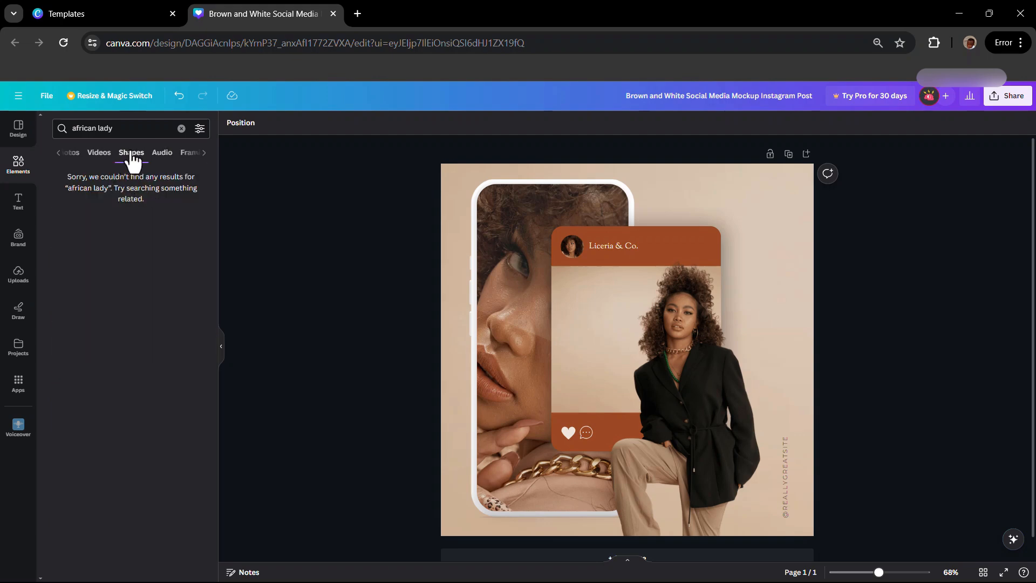
left_click(165, 155)
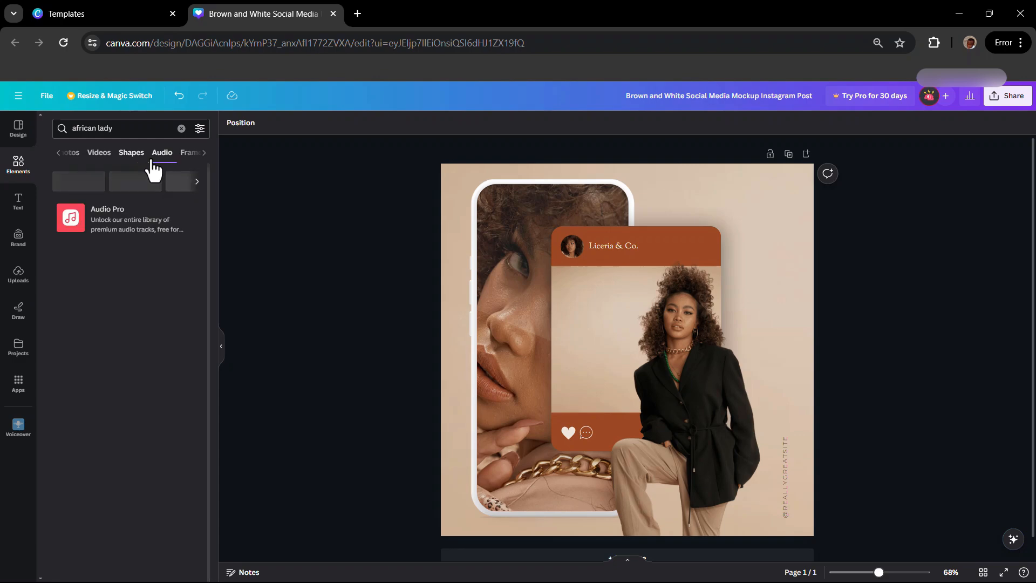
left_click(161, 156)
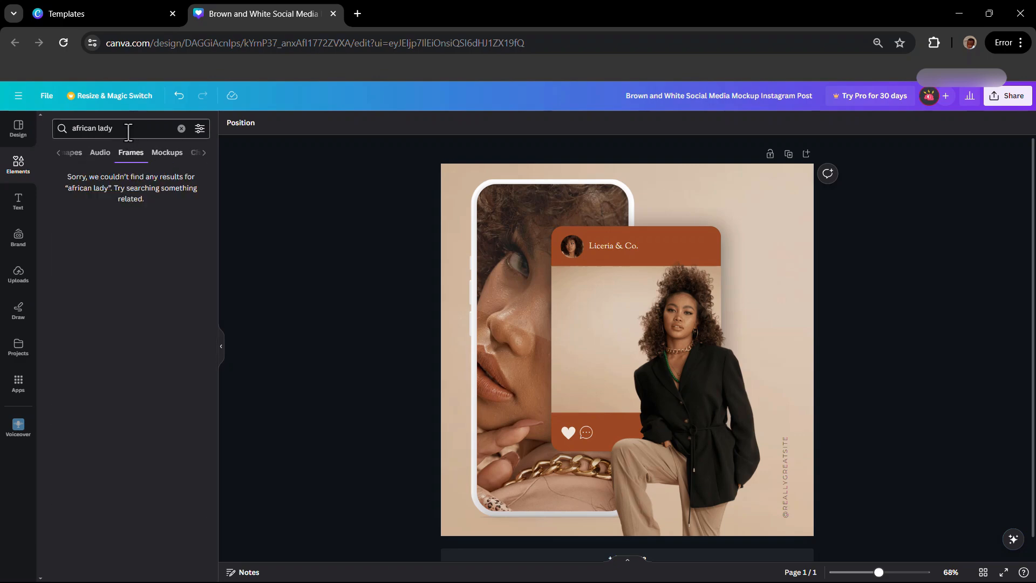
Clear the "african lady" search and search the elements for "frame" instead.
left_click(181, 128)
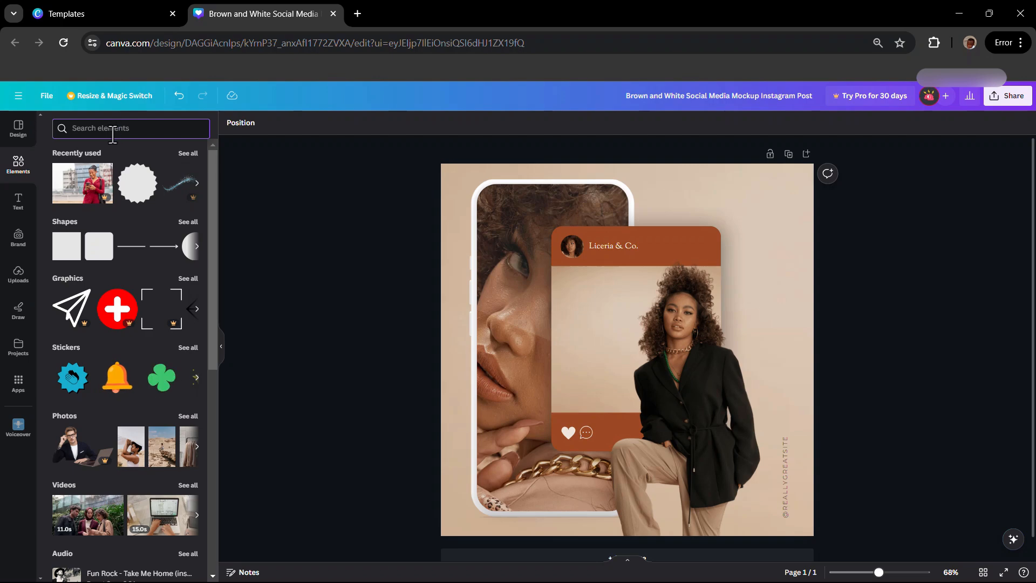
type("fea")
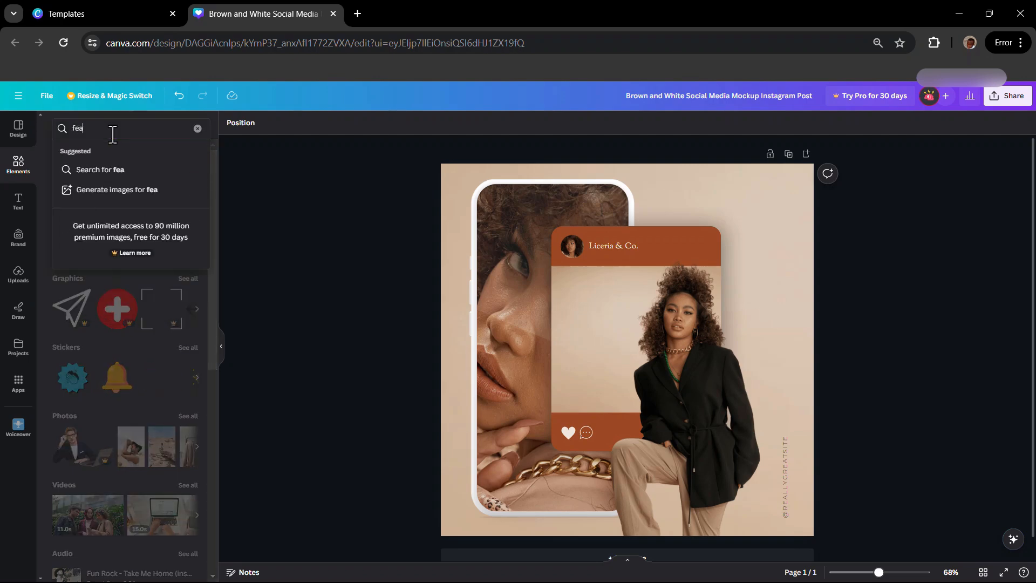
key("BackSpace")
key("BackSpace")
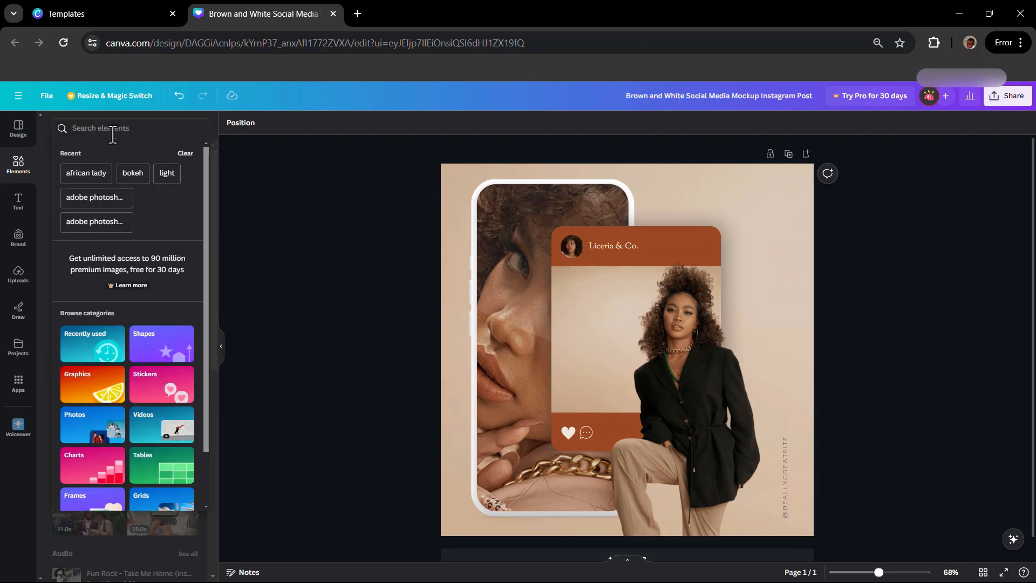
type("r")
key("BackSpace")
type("frame")
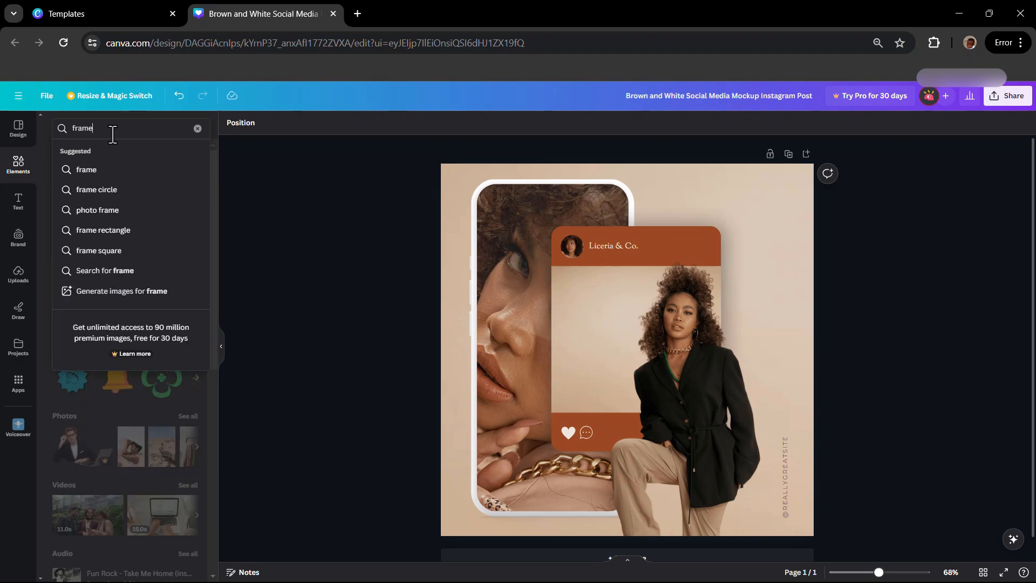
key("Return")
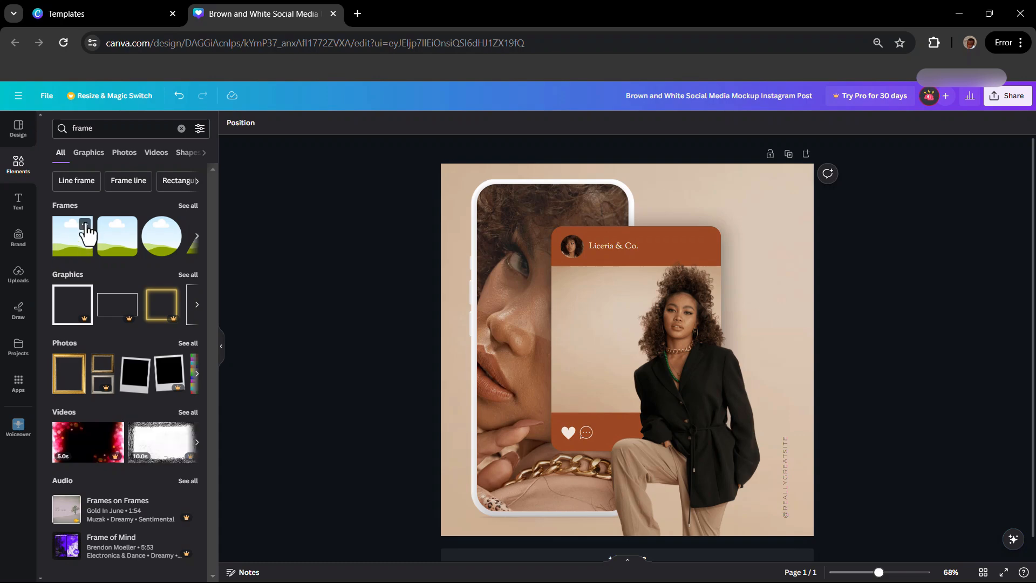
Show all the frames, add the circular frame to the design, and move it slightly up and to the right over the post mockup.
left_click(182, 207)
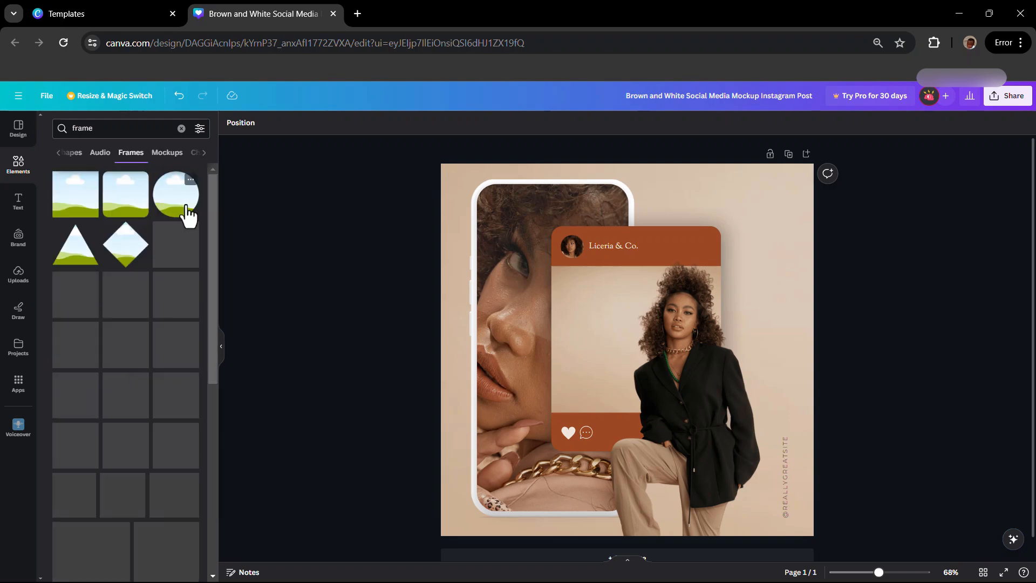
left_click(175, 190)
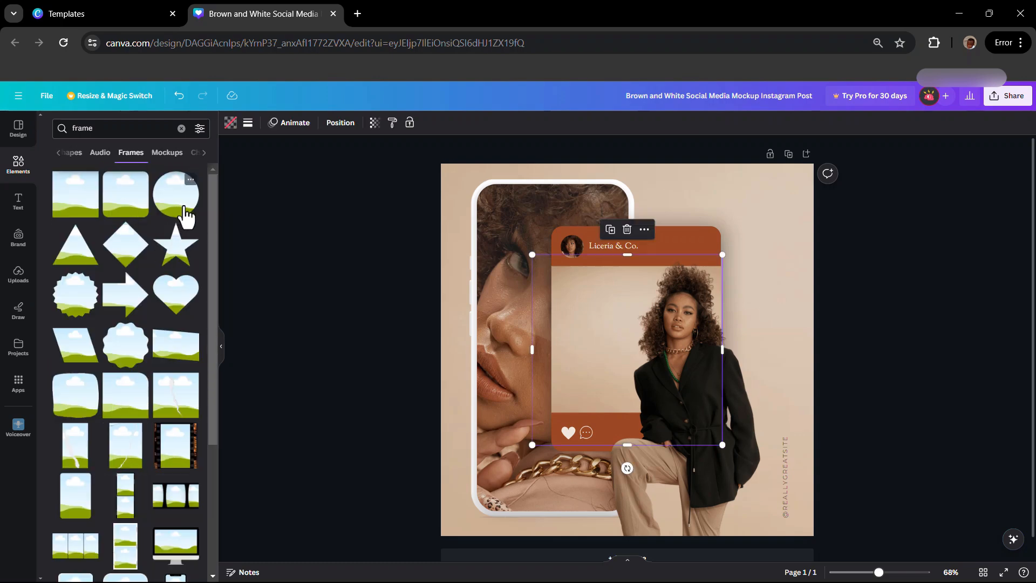
left_click_drag(626, 372, 654, 331)
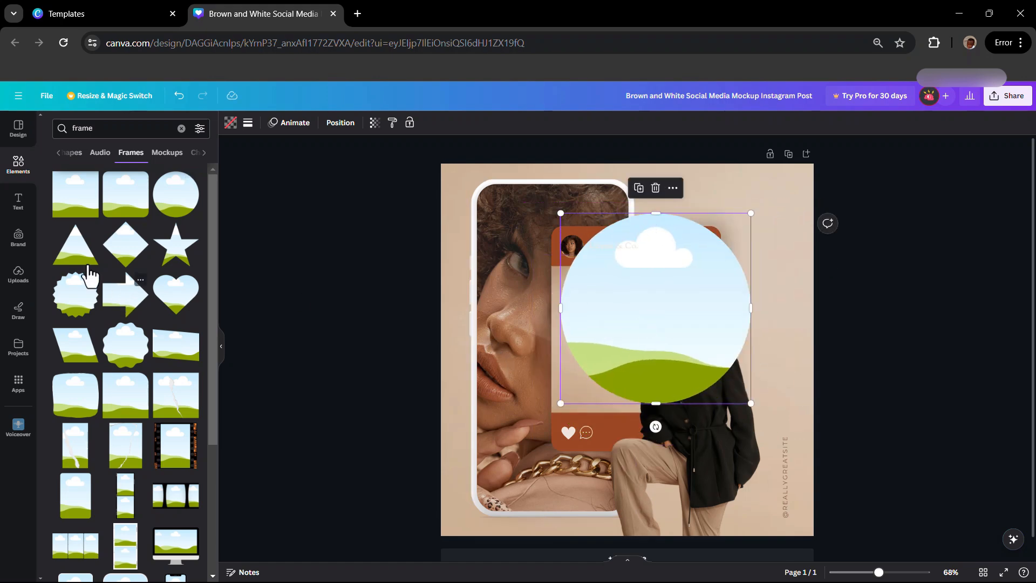
Fill the circular frame with the uploaded photo of the man in yellow, removing the copy first placed loose on the page.
left_click(21, 283)
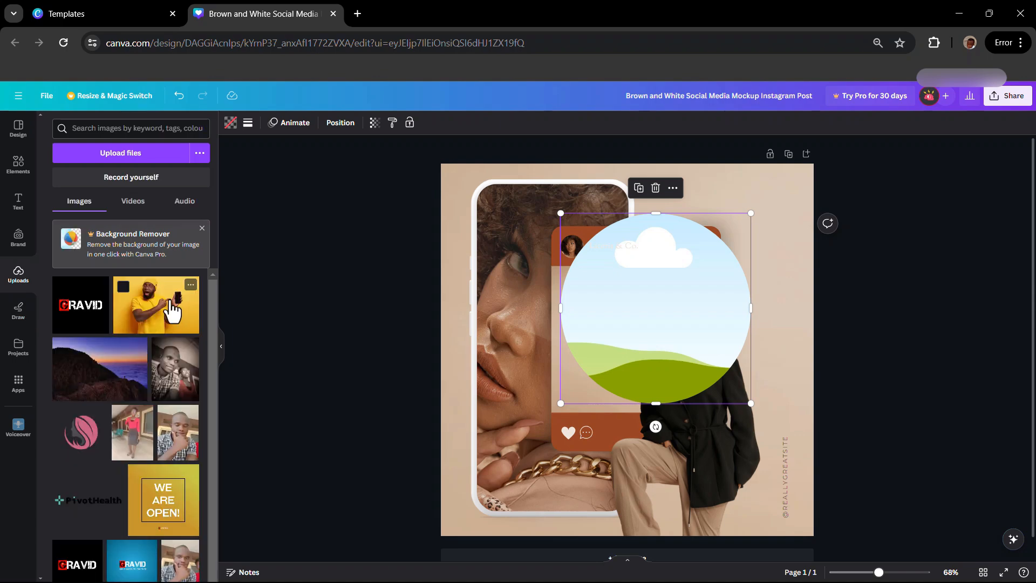
left_click_drag(156, 320, 88, 273)
left_click(174, 305)
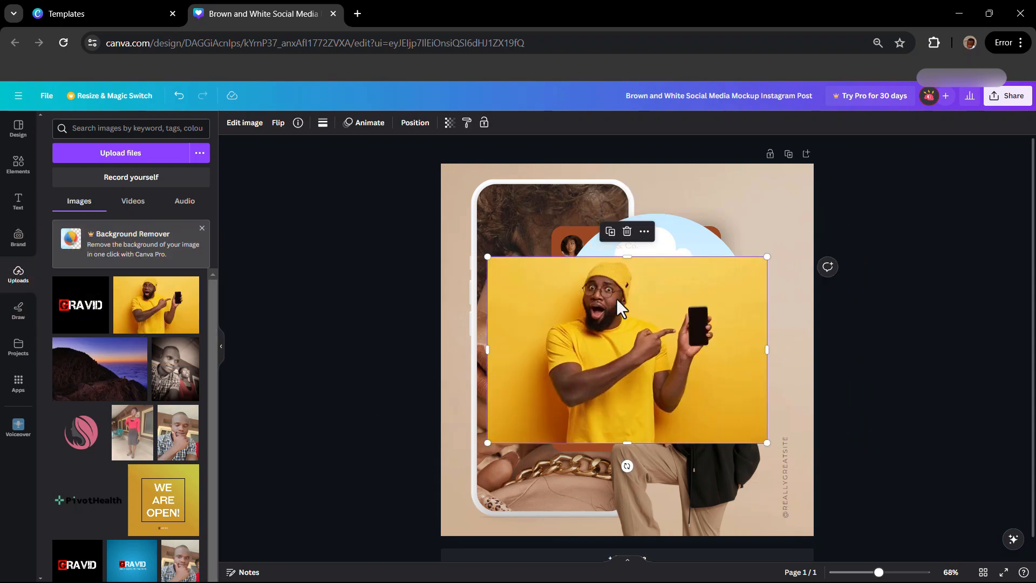
left_click(627, 232)
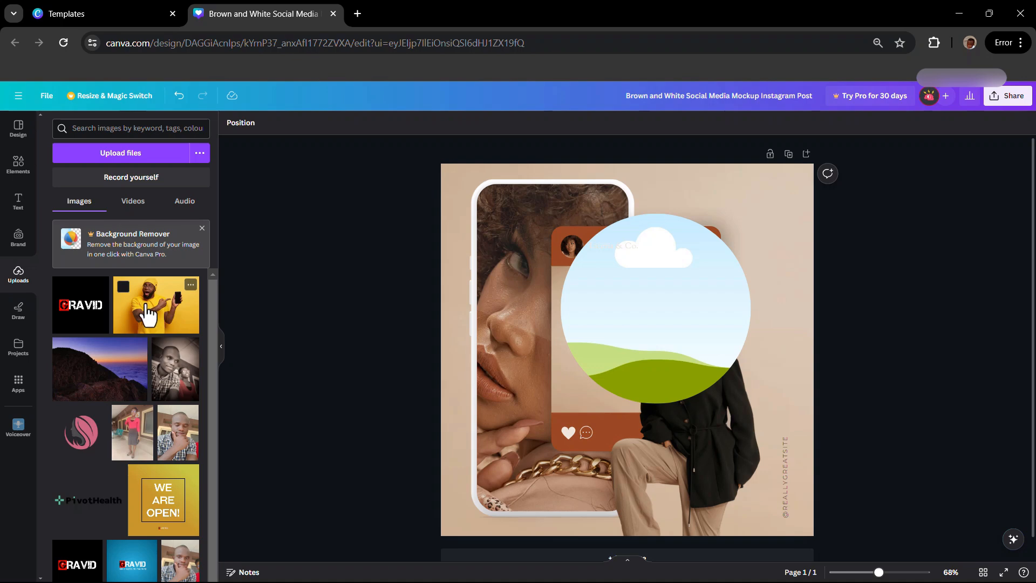
left_click_drag(146, 306, 629, 368)
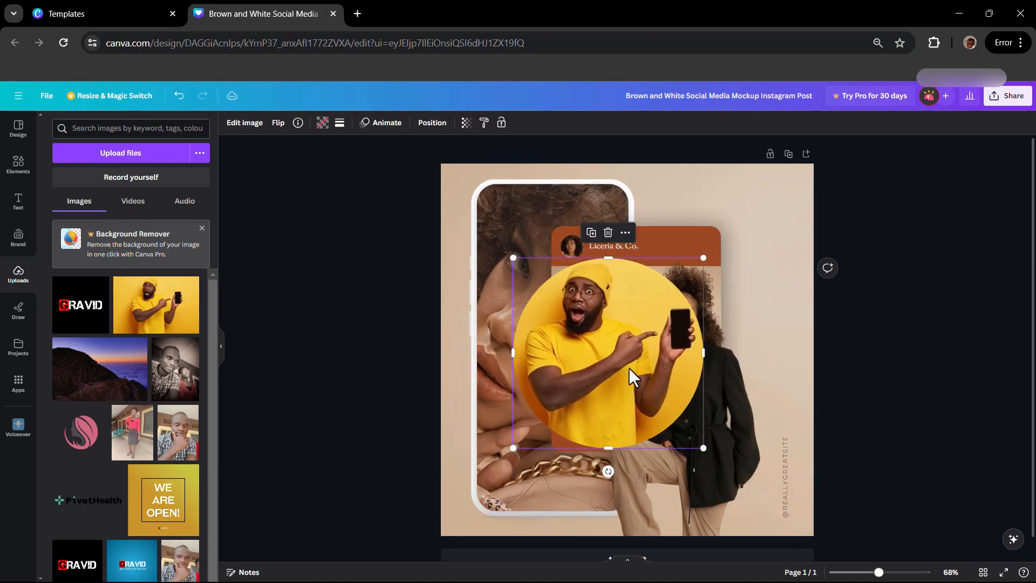
Delete the circular frame together with its photo from the post.
left_click(608, 233)
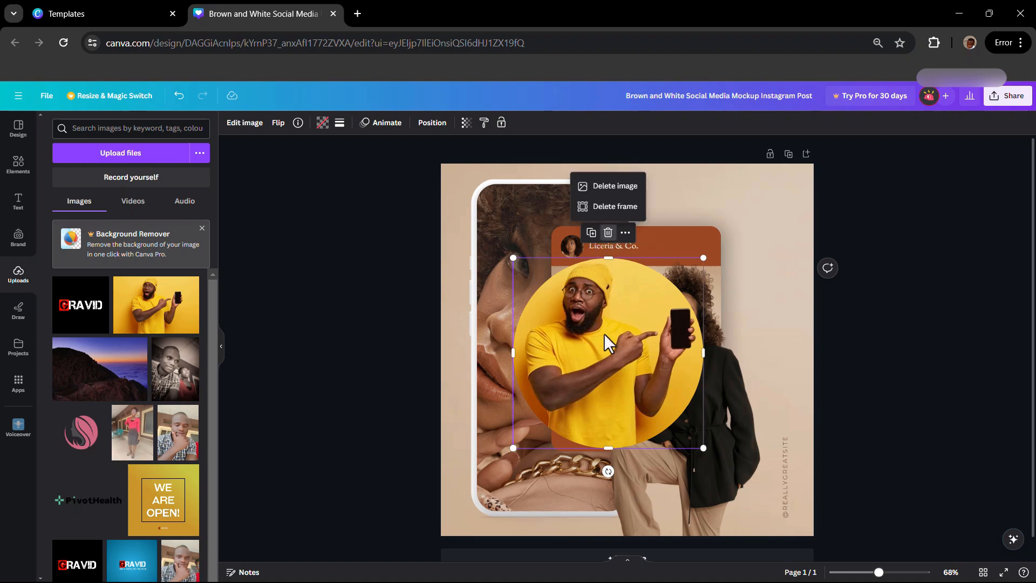
left_click(614, 203)
left_click(607, 233)
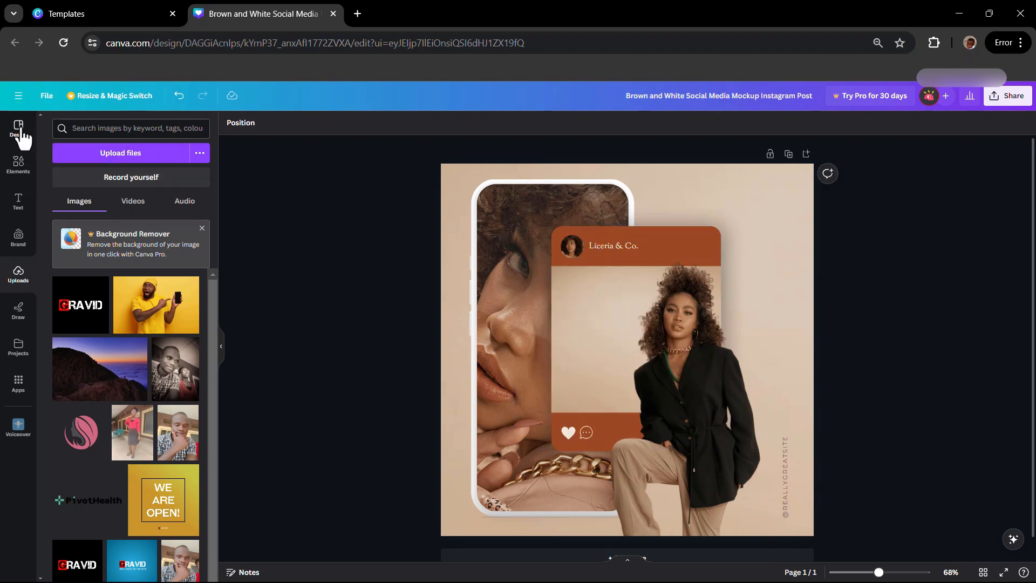
Clear the frame search, open the full Shapes collection and add a circle shape to the post.
left_click(20, 168)
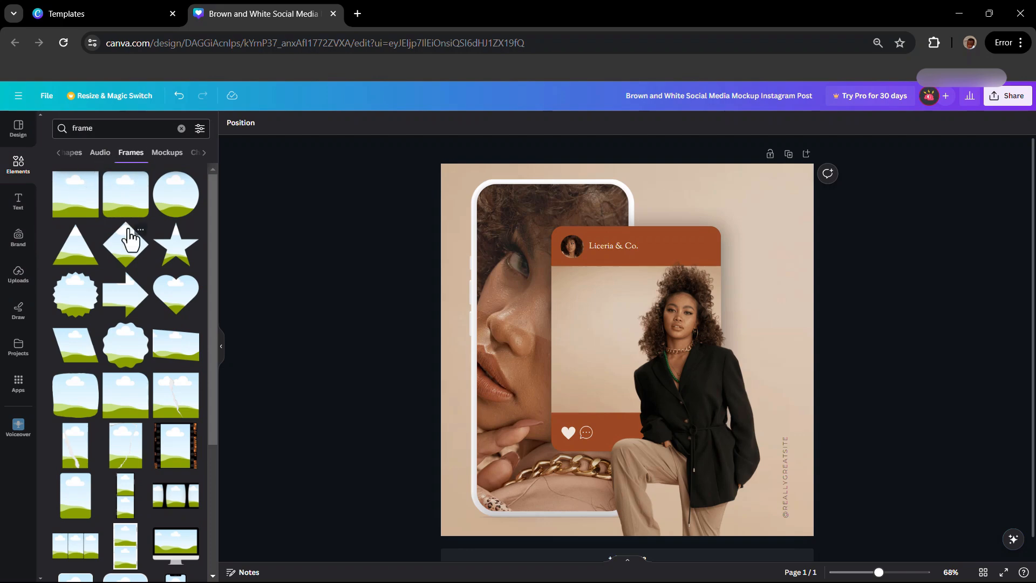
scroll(129, 240, "down", 10)
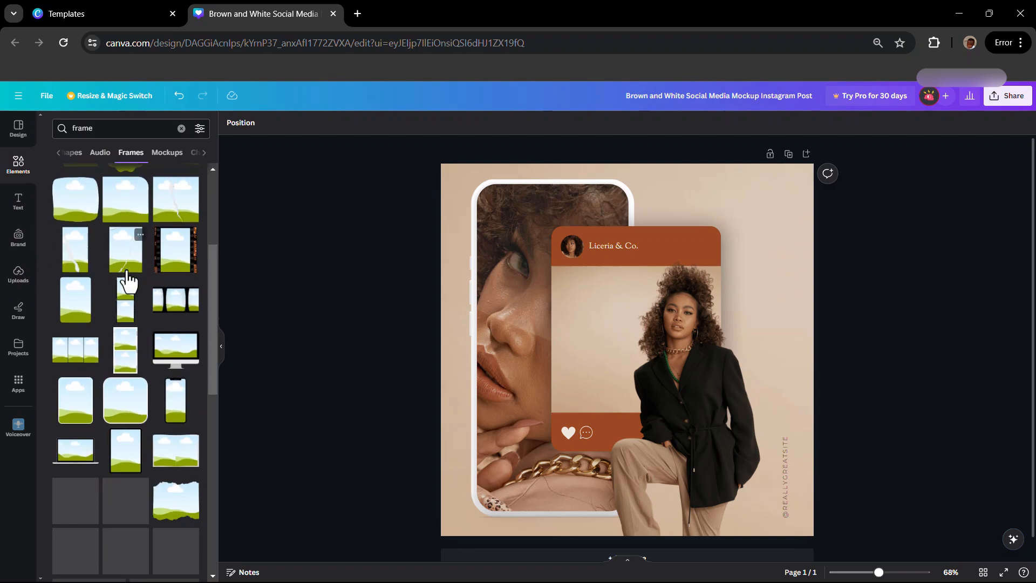
left_click(181, 128)
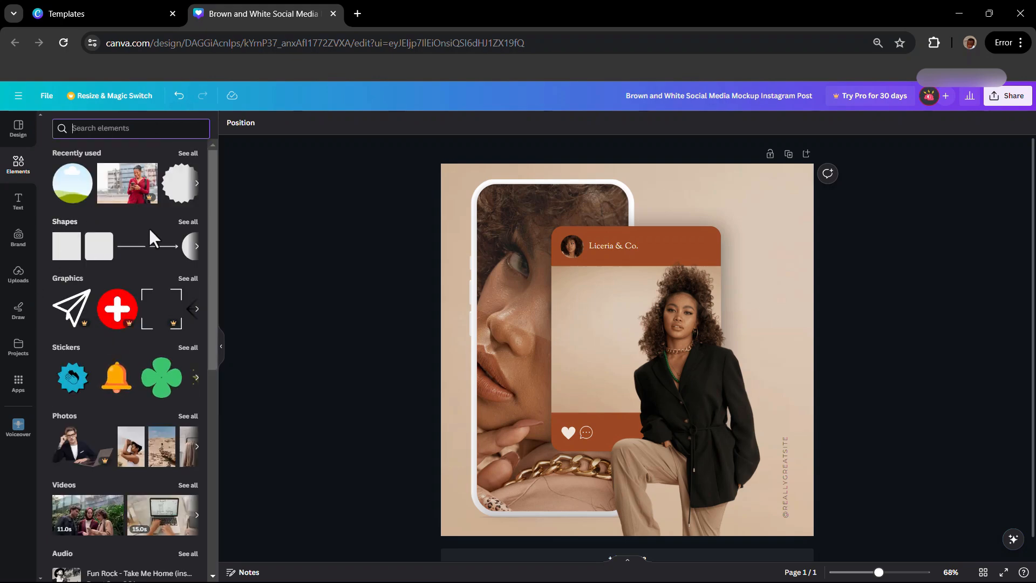
left_click(188, 222)
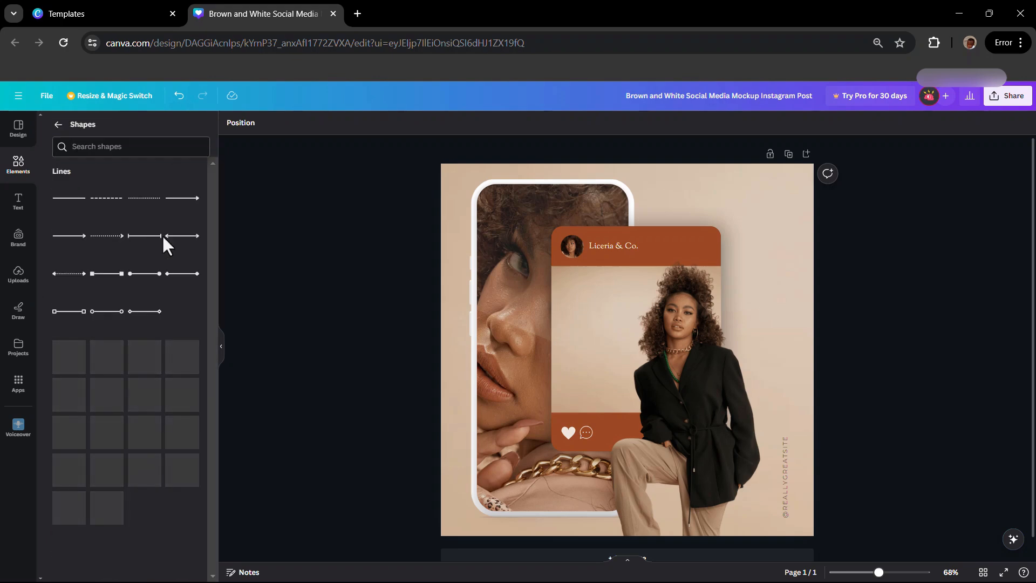
scroll(151, 278, "down", 2)
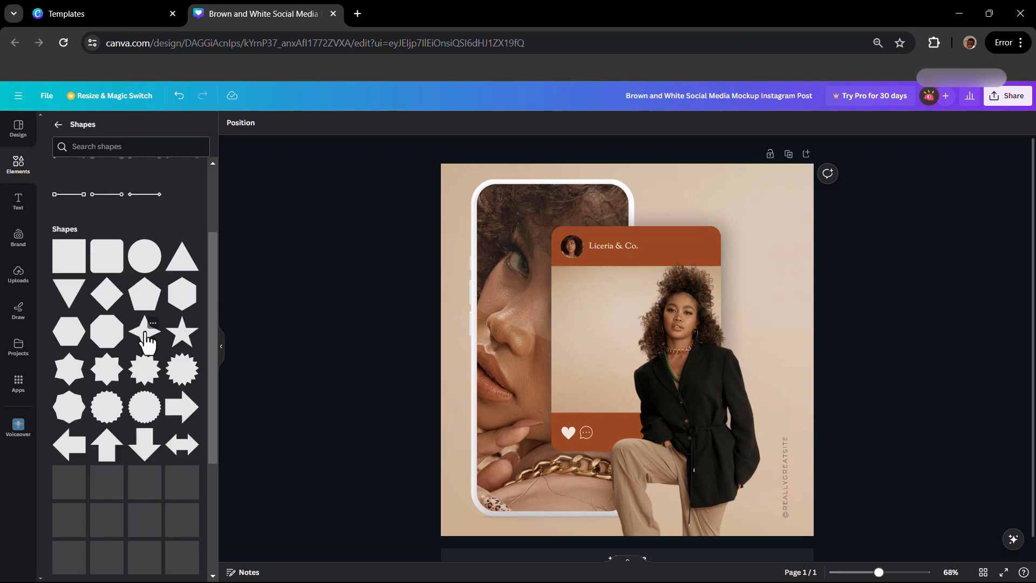
left_click(141, 265)
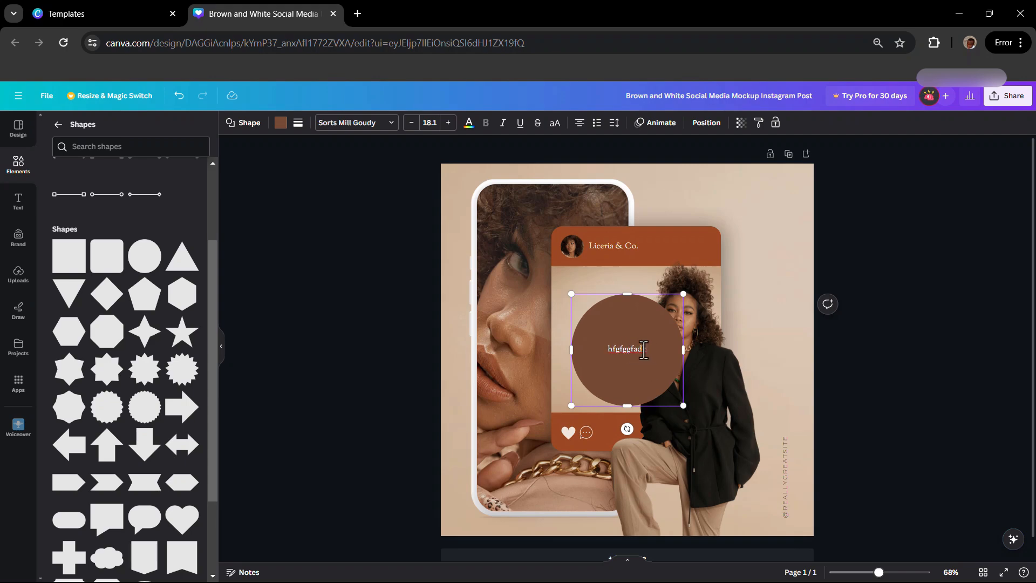
Clear the text inside the brown circle and delete the circle from the post.
key("BackSpace")
left_click(773, 316)
left_click(638, 351)
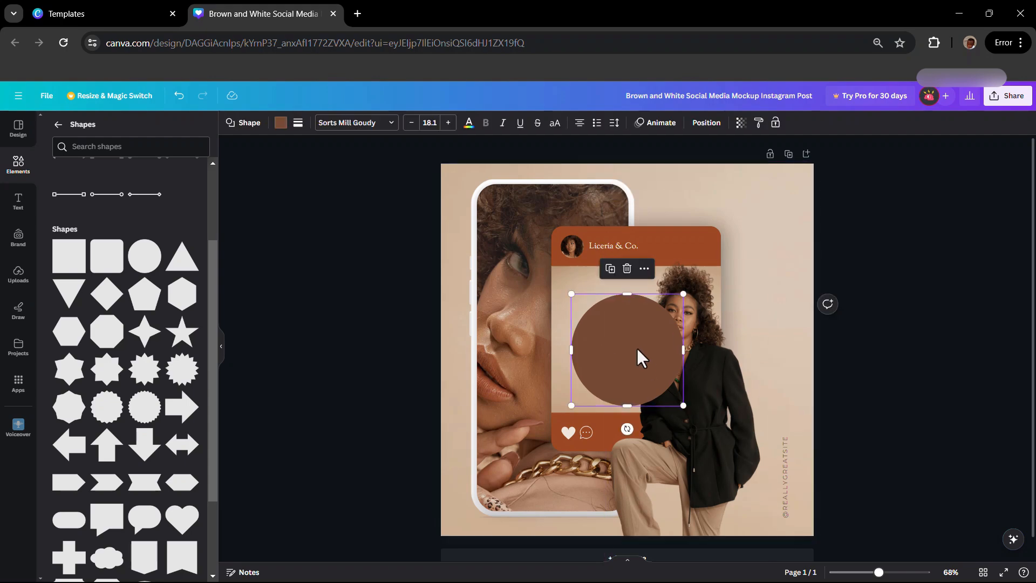
left_click_drag(633, 348, 602, 313)
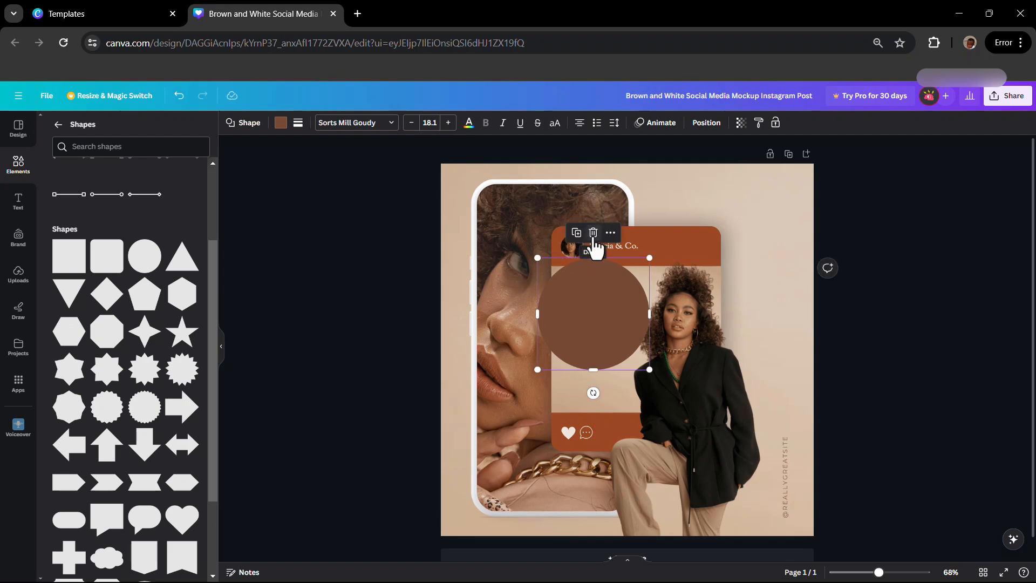
left_click(593, 233)
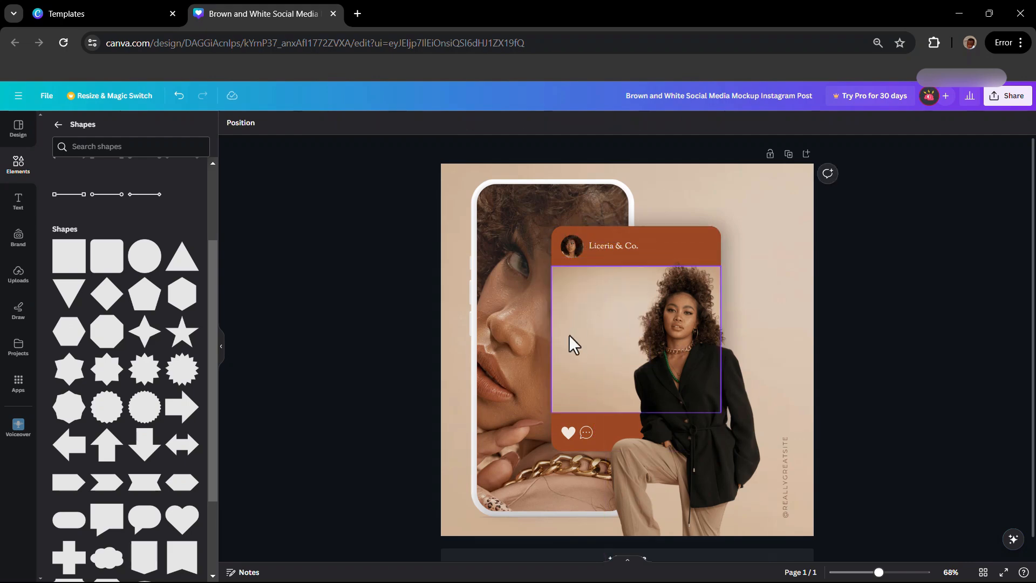
Add an arrow line from the Lines collection above the Liceria & Co. card, and delete it again.
scroll(119, 373, "down", 3)
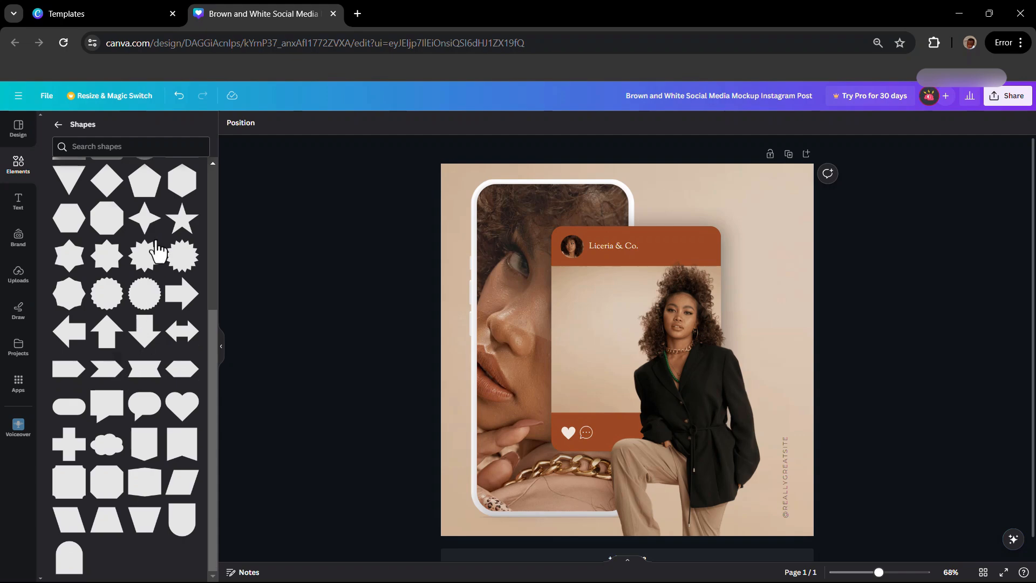
scroll(150, 375, "up", 5)
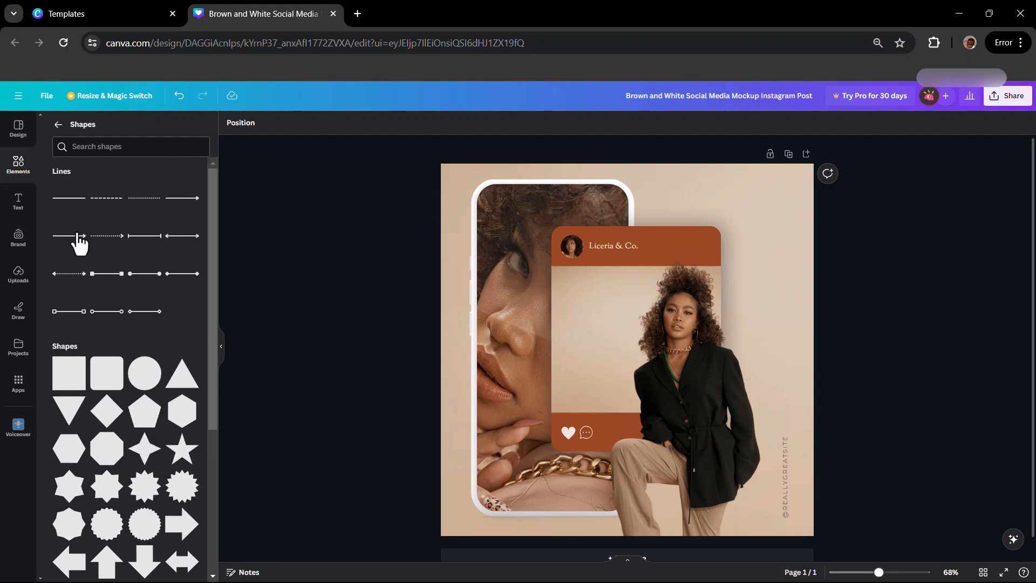
left_click(80, 237)
left_click_drag(627, 370, 707, 201)
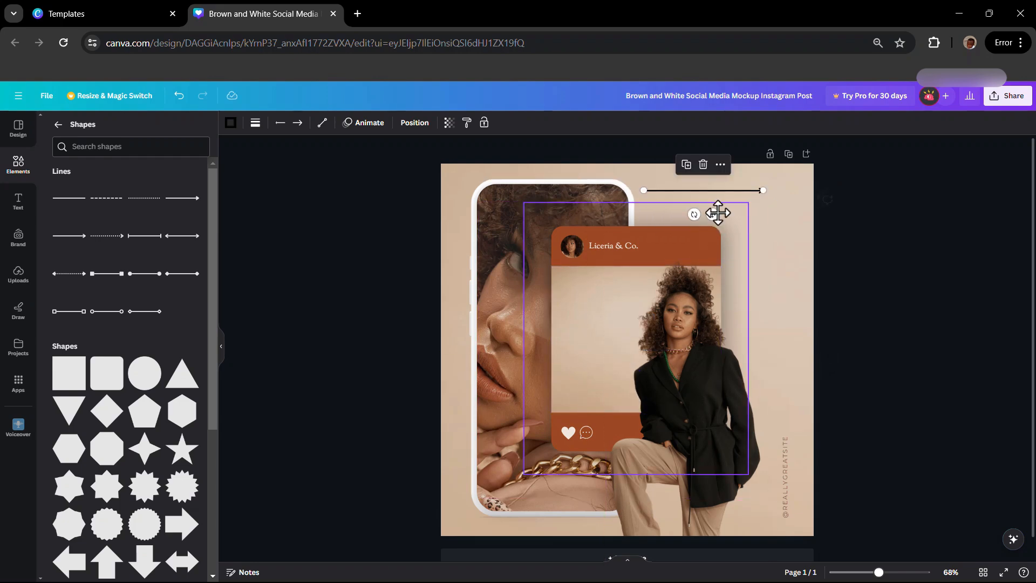
left_click(703, 164)
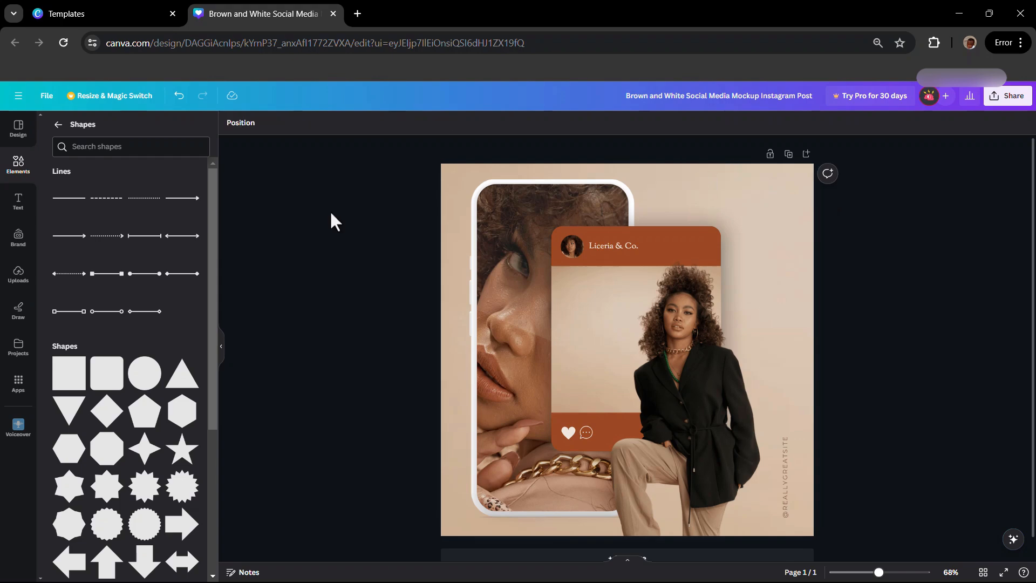
Open the full Stickers collection and add the animated blue, green and yellow seesaw from Shape stickers to the post.
left_click(20, 173)
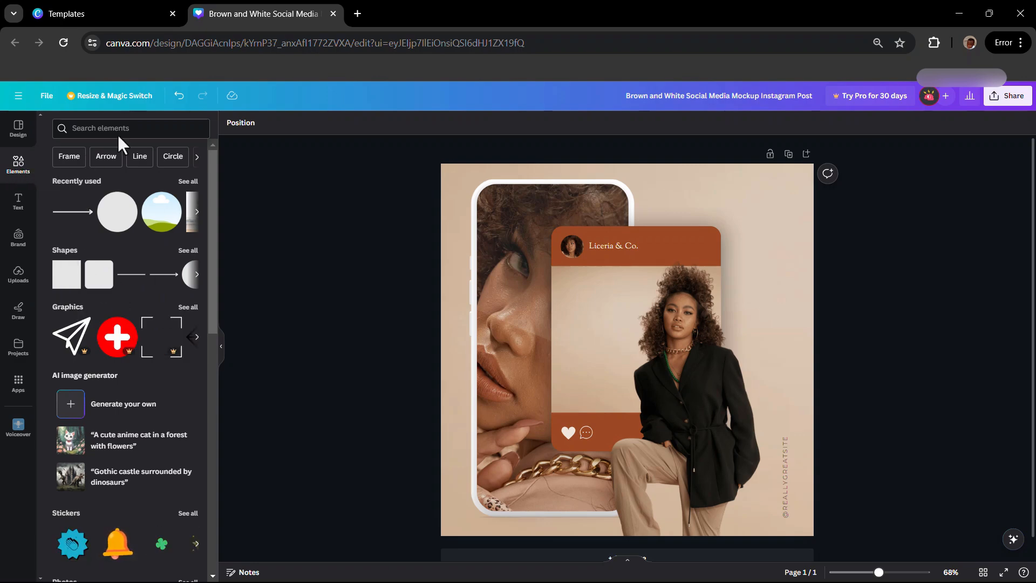
scroll(70, 349, "down", 2)
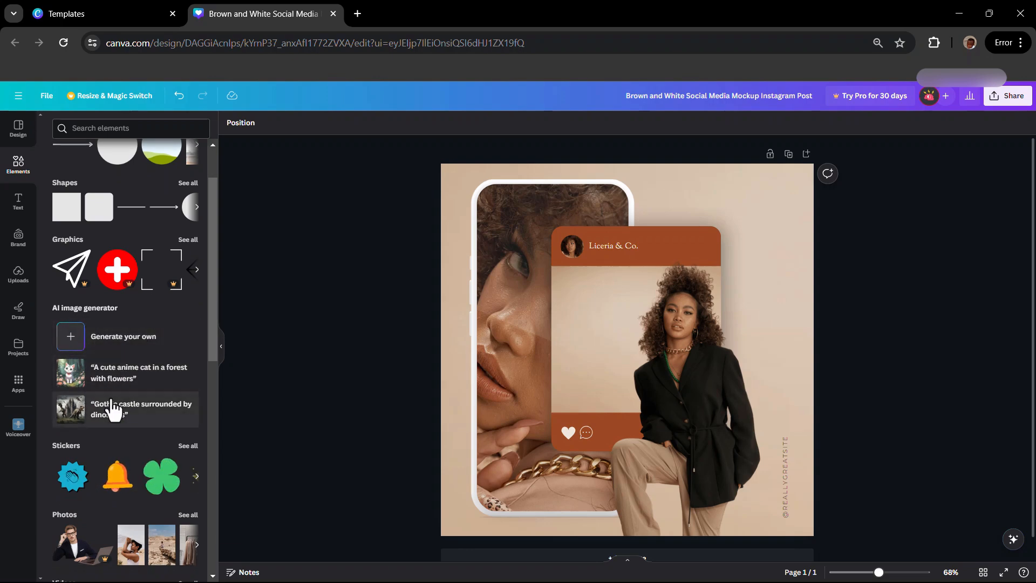
scroll(124, 399, "down", 1)
scroll(128, 396, "down", 1)
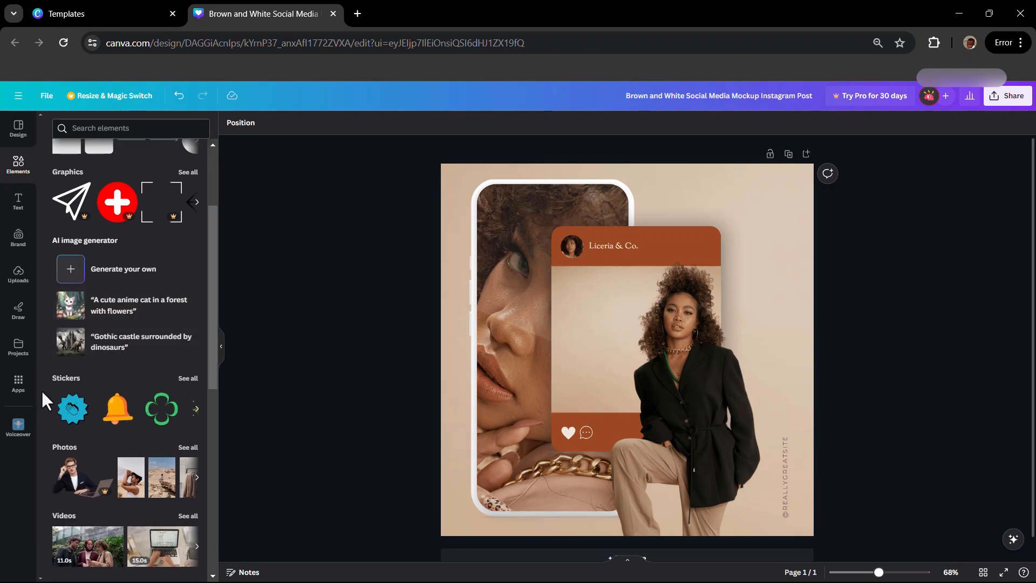
left_click(185, 378)
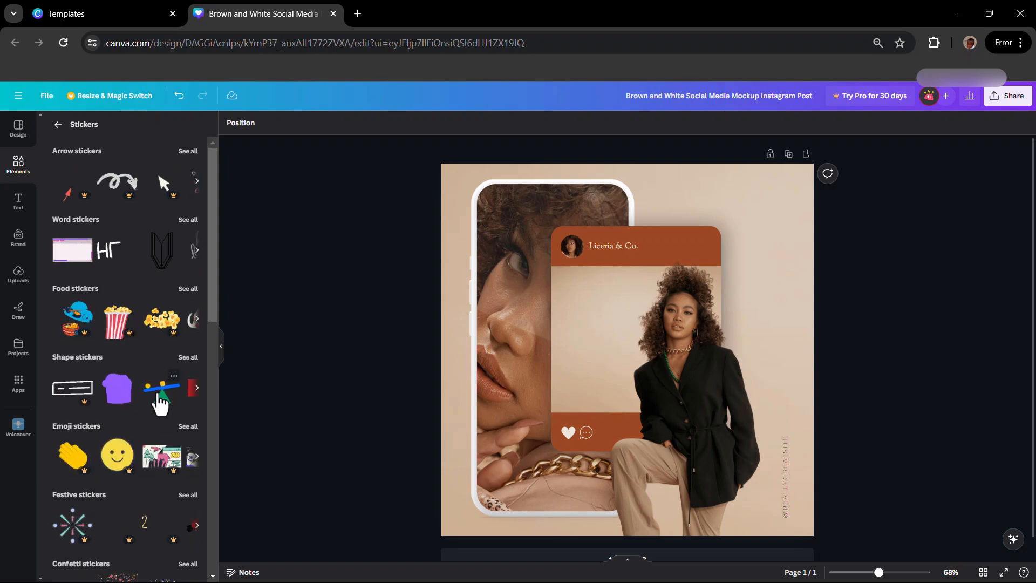
left_click(159, 403)
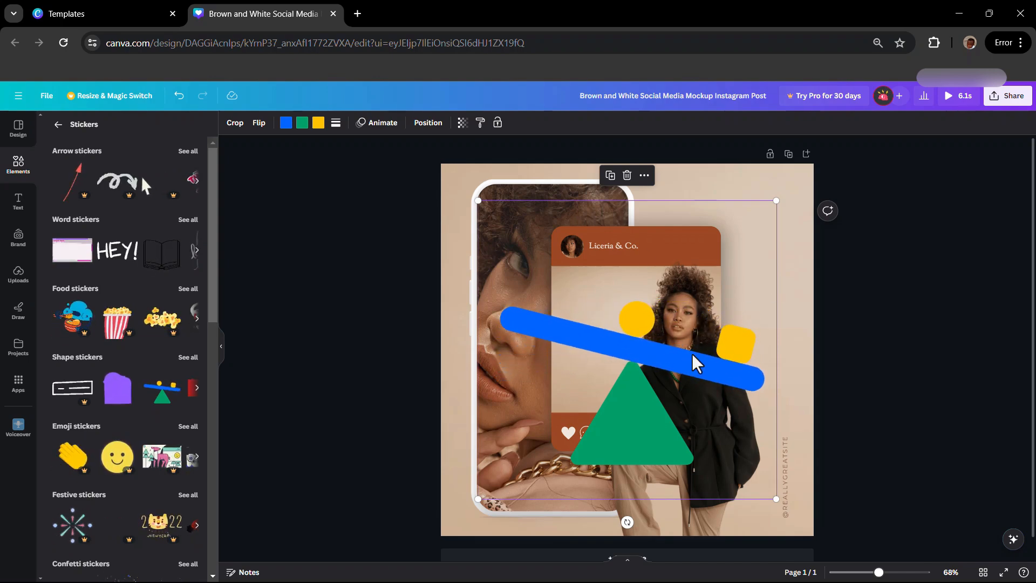
Open the design's download settings, try JPG as the file type and switch it to GIF.
left_click(1008, 97)
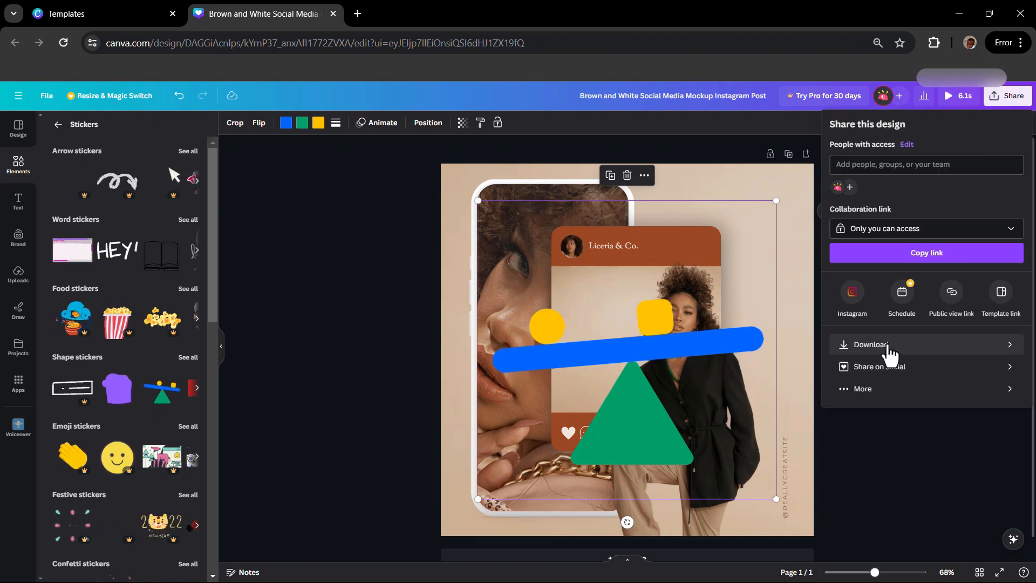
left_click(888, 352)
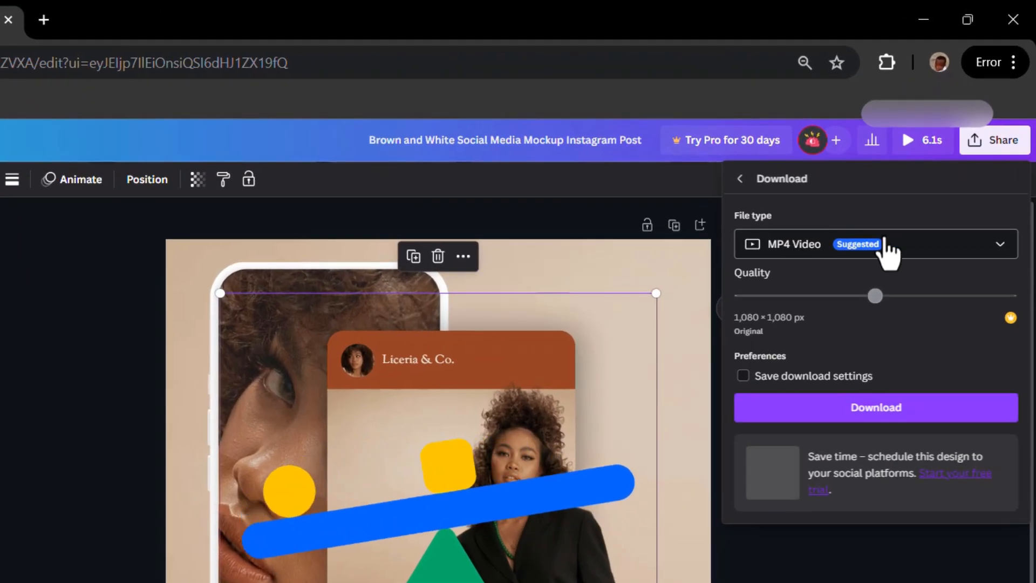
left_click(932, 168)
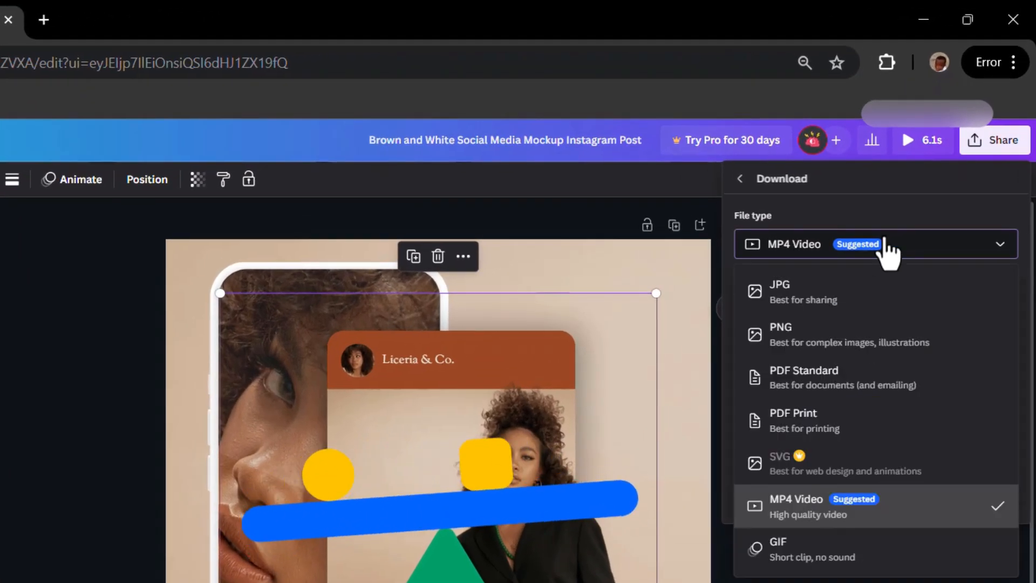
left_click(812, 297)
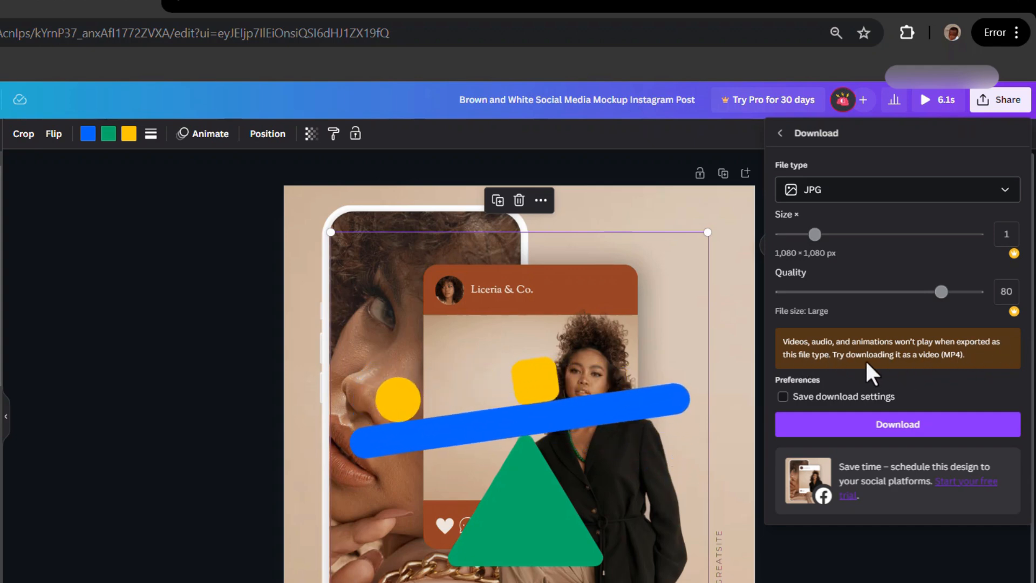
left_click(870, 202)
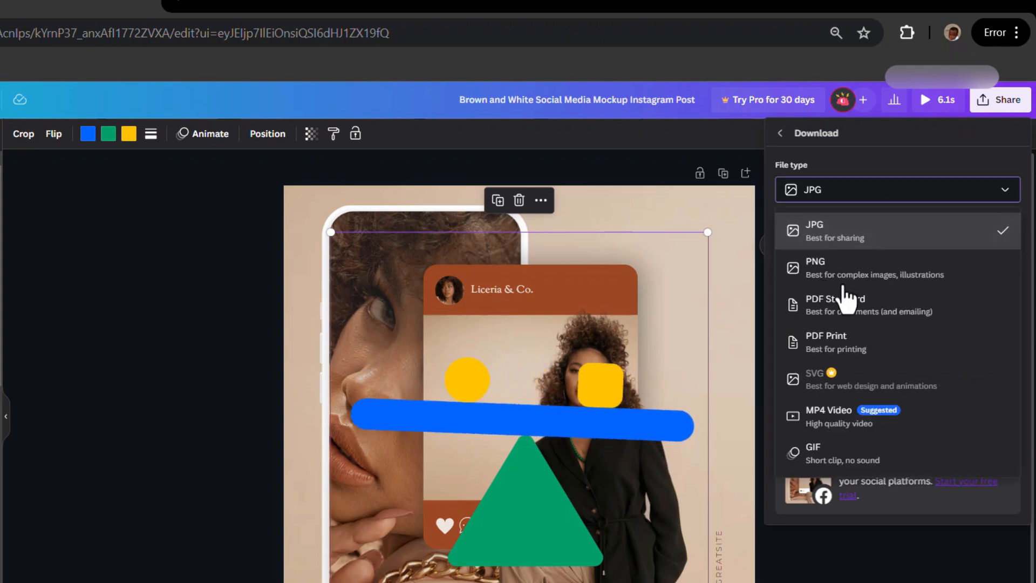
left_click(843, 456)
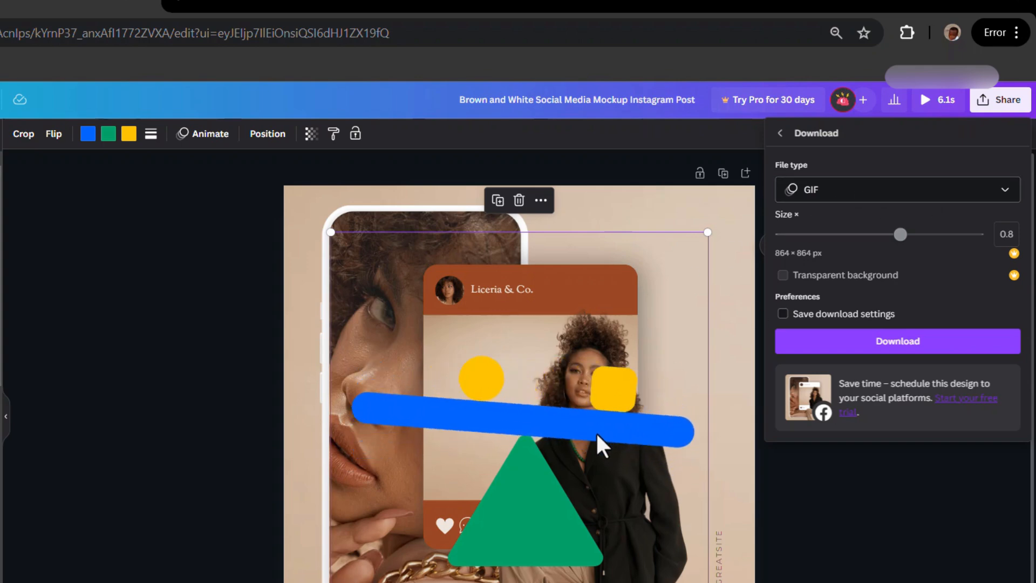
Close the download settings and delete the seesaw sticker from the post.
left_click(577, 423)
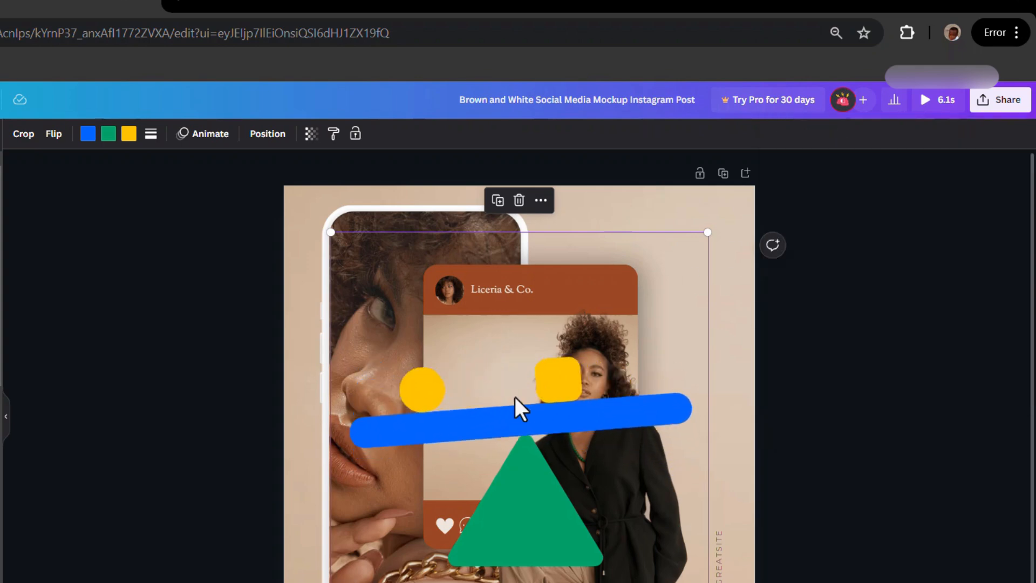
left_click(519, 201)
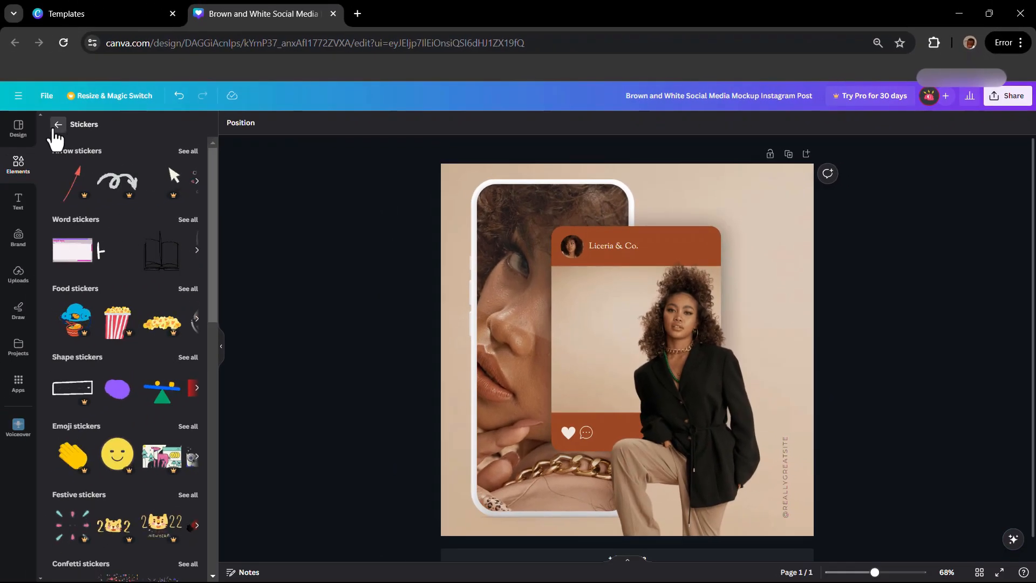
Leave the Stickers collection and add the plain grid table from the Tables elements to the post.
left_click(56, 127)
scroll(121, 393, "down", 6)
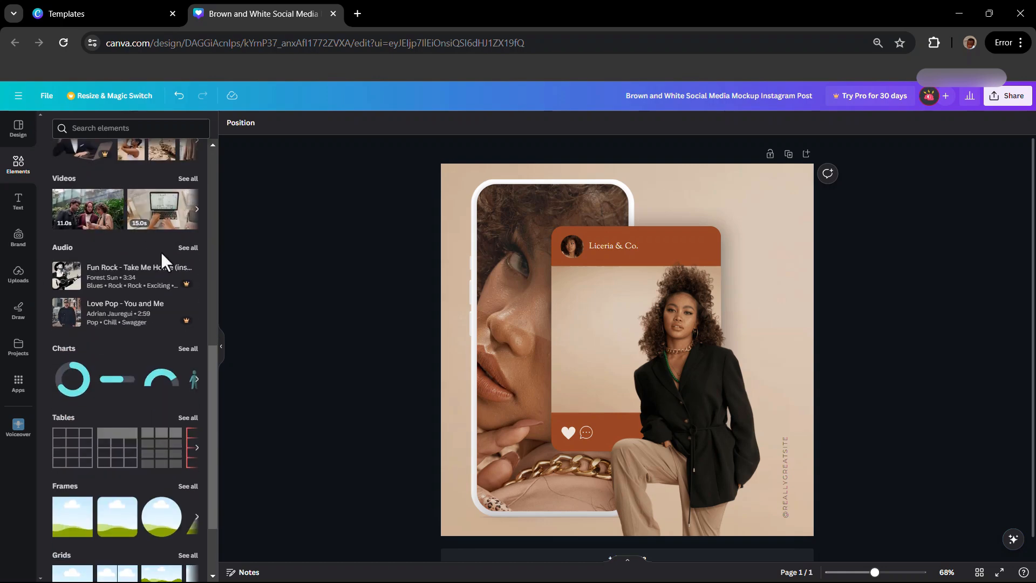
scroll(161, 357, "down", 1)
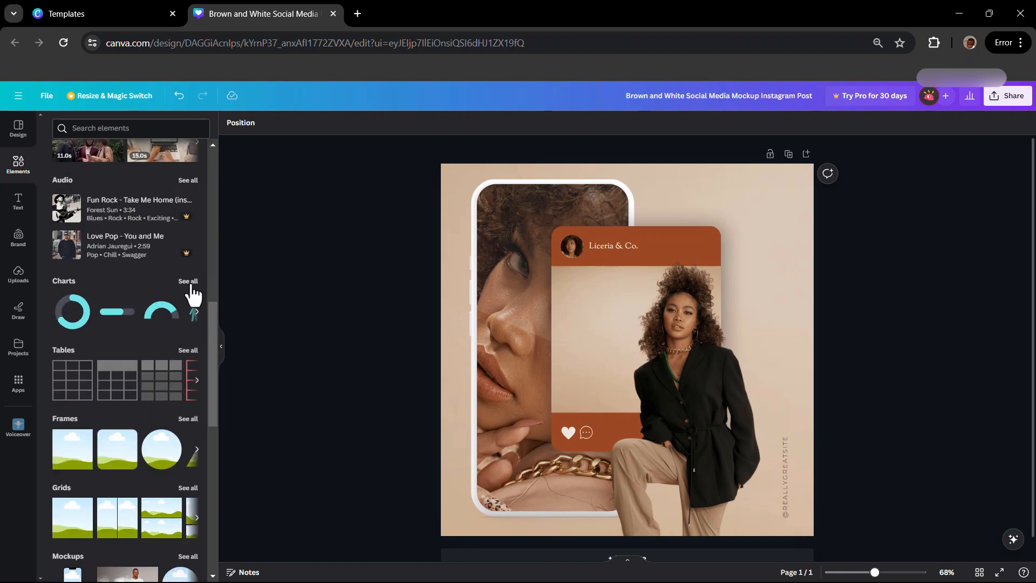
scroll(107, 384, "down", 2)
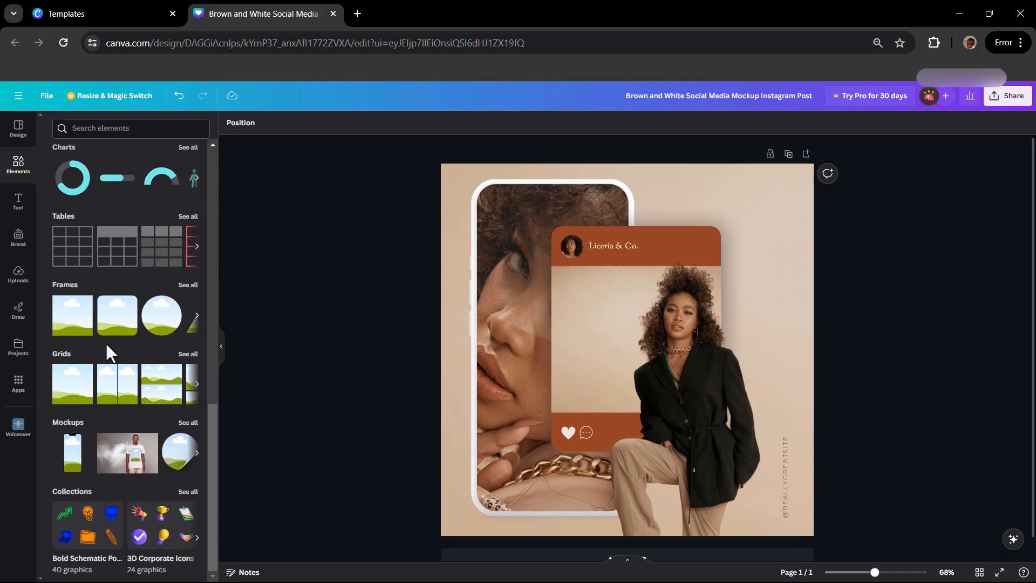
left_click(76, 253)
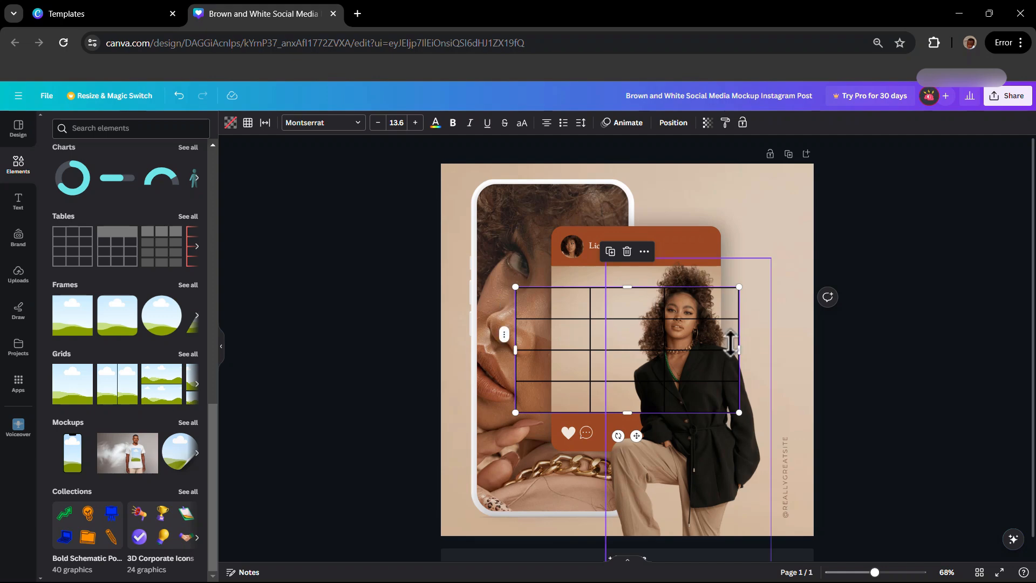
Resize the table's overall width and shift its inner column borders to make the columns uneven.
left_click_drag(800, 348, 697, 349)
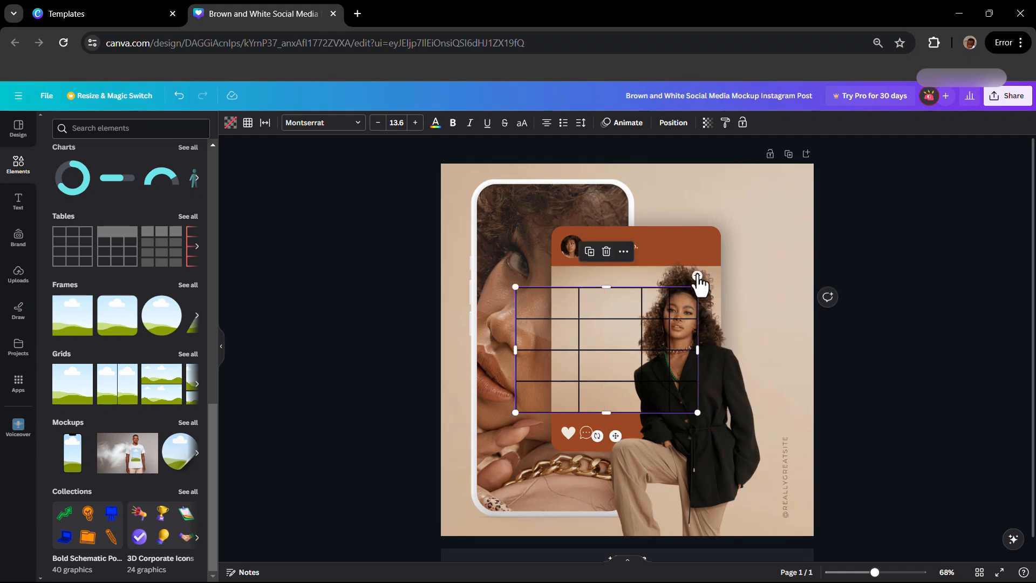
left_click_drag(700, 353, 776, 348)
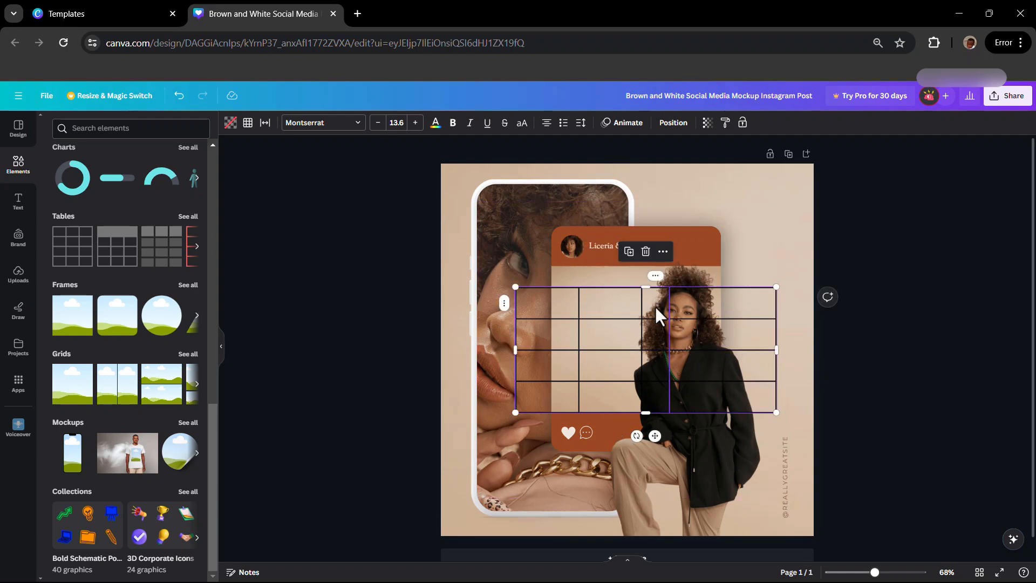
left_click_drag(630, 307, 616, 306)
left_click_drag(681, 308, 749, 308)
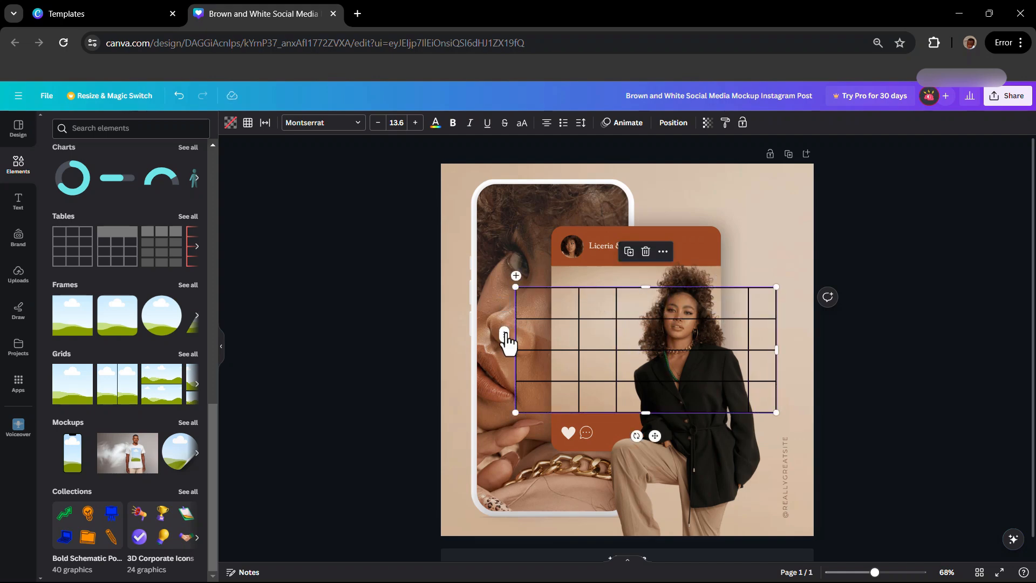
Check the table's row options without applying any, and delete the whole table from the post.
right_click(505, 339)
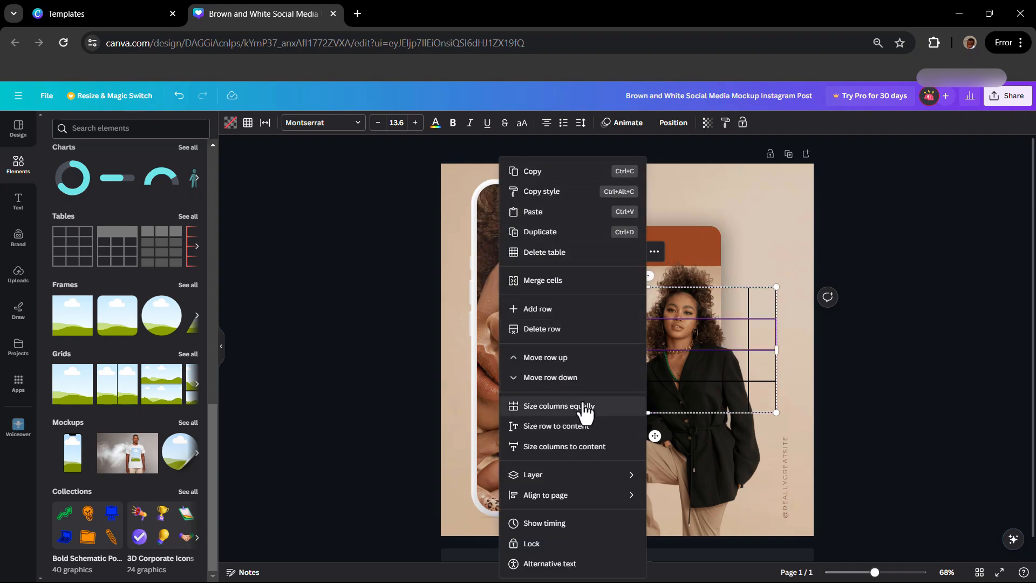
key("Escape")
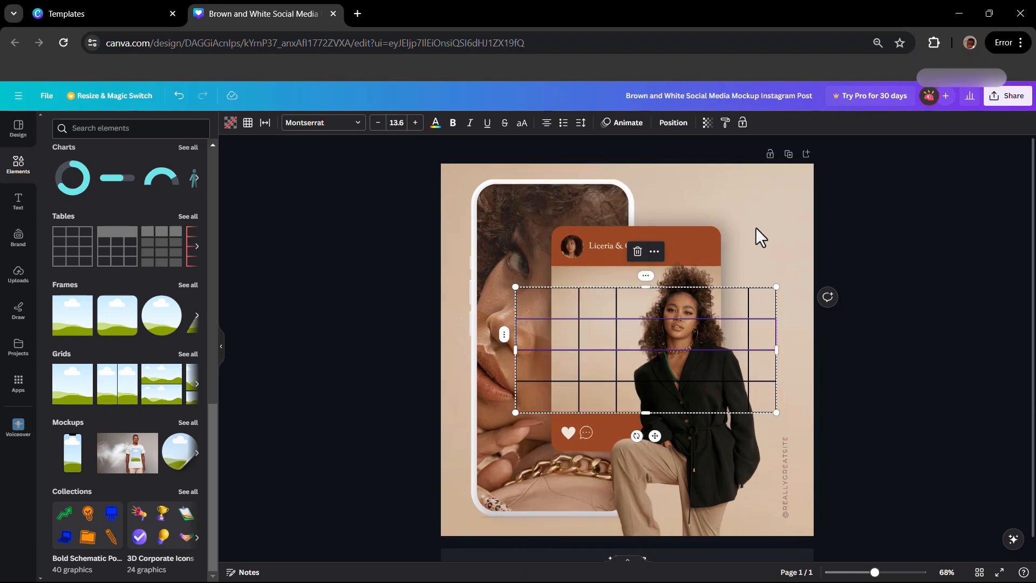
left_click(637, 252)
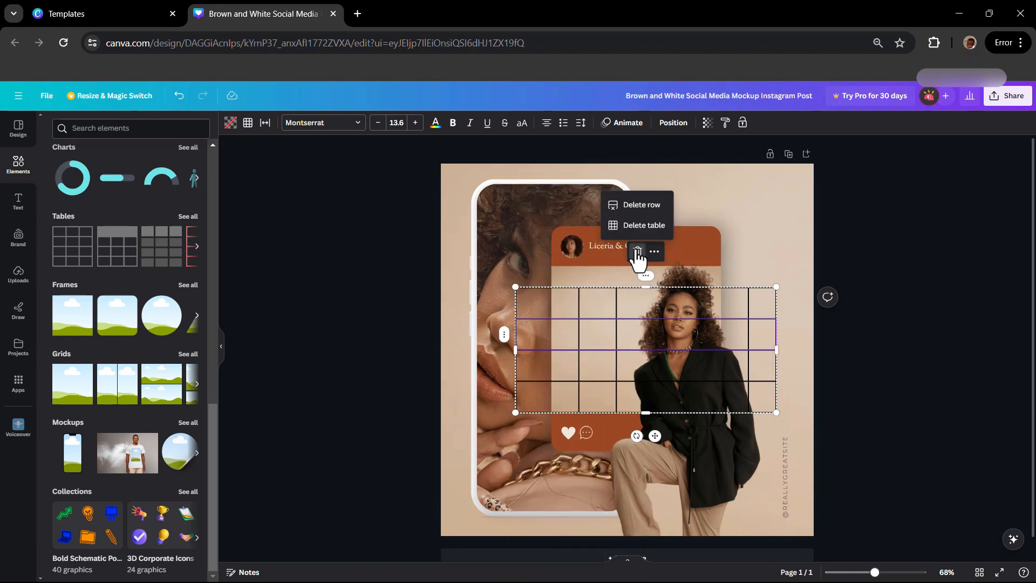
left_click(642, 226)
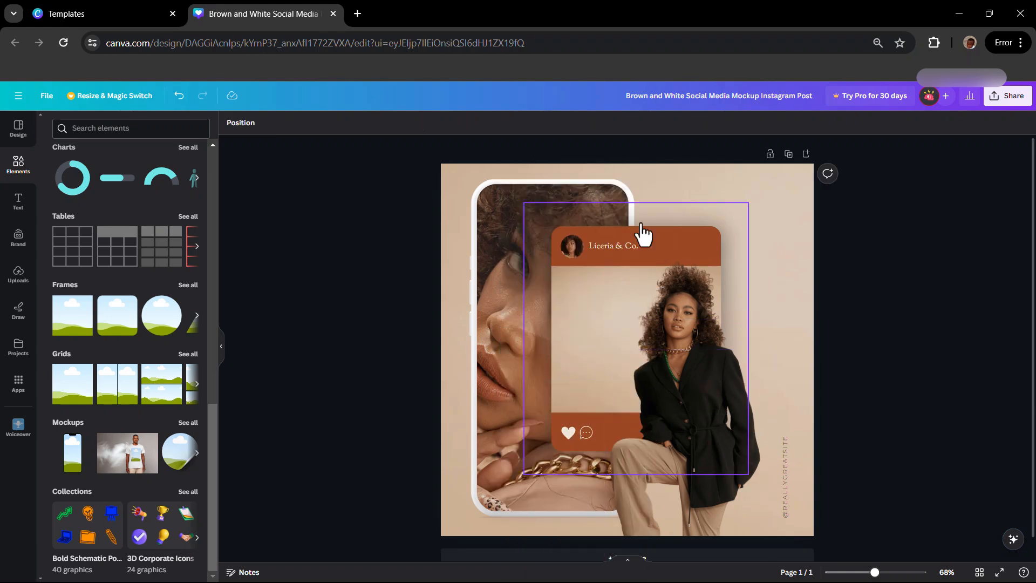
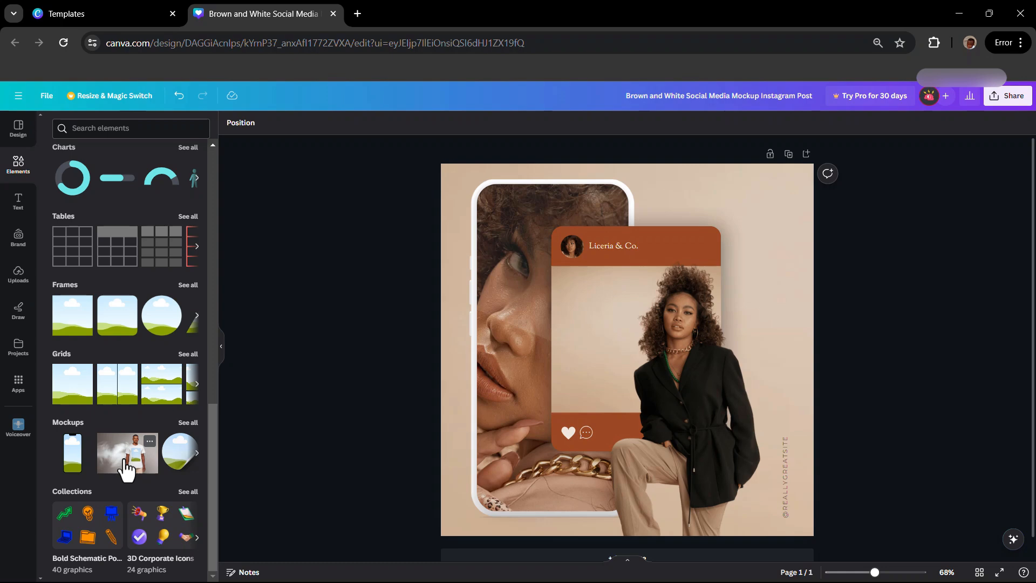
Try the mockup of a man in a white T-shirt enlarged across the post, and delete it again.
left_click(151, 465)
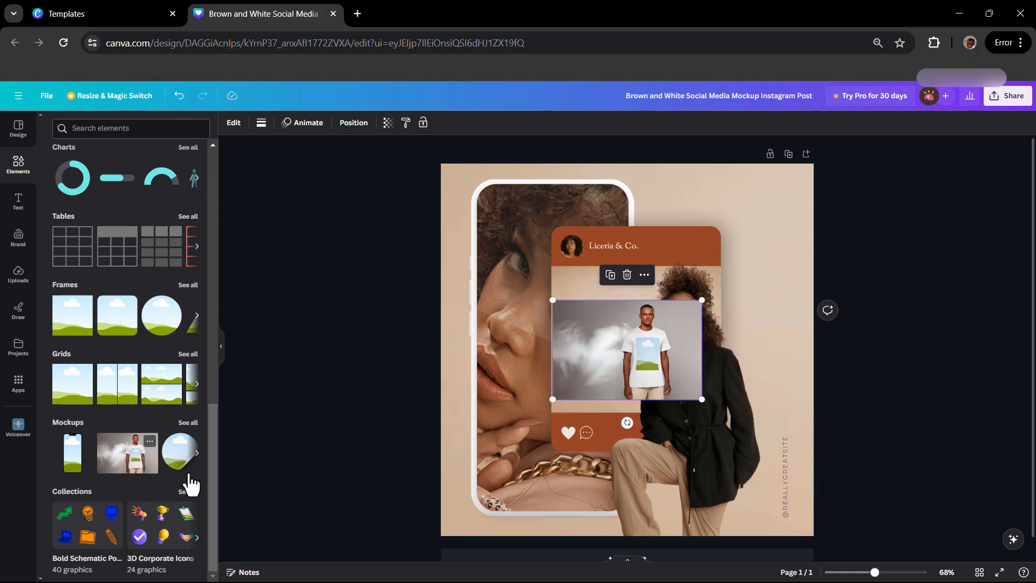
left_click_drag(701, 300, 839, 208)
left_click_drag(758, 337, 690, 329)
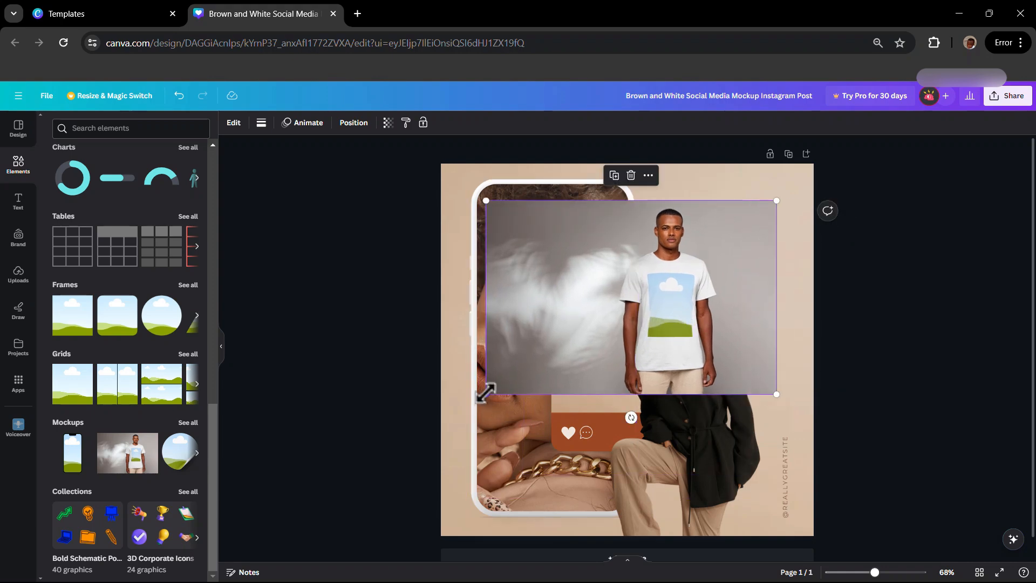
left_click_drag(485, 395, 438, 425)
left_click_drag(651, 356, 665, 350)
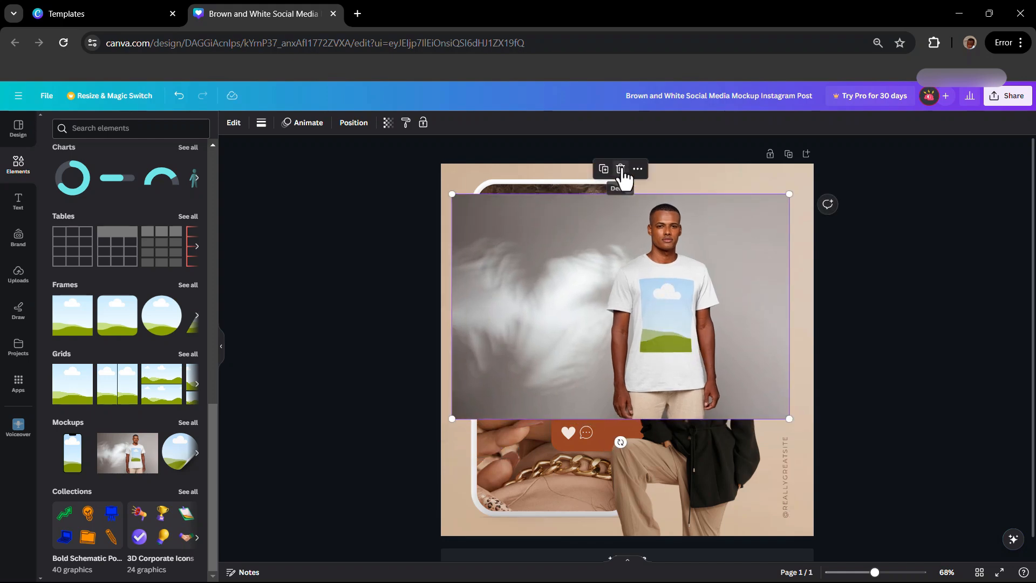
left_click(621, 170)
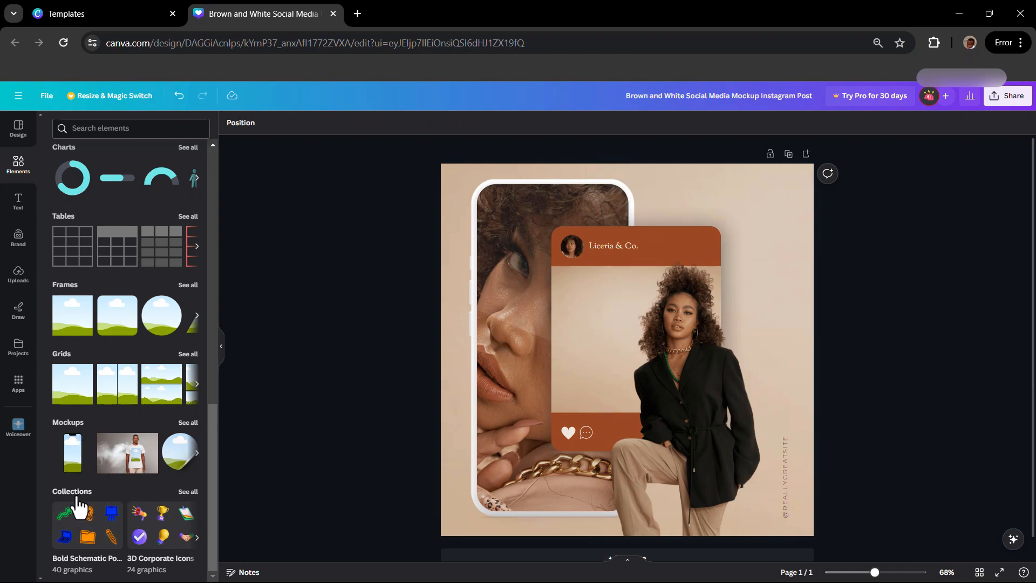
Browse the categories in the full Mockups collection and return to the elements overview.
left_click(187, 423)
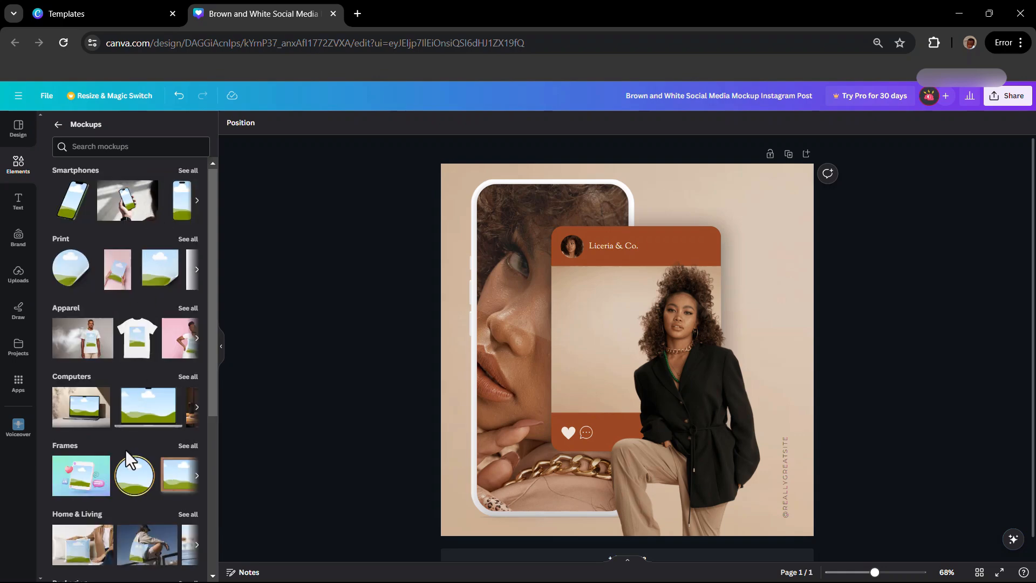
scroll(125, 451, "down", 5)
scroll(126, 455, "up", 4)
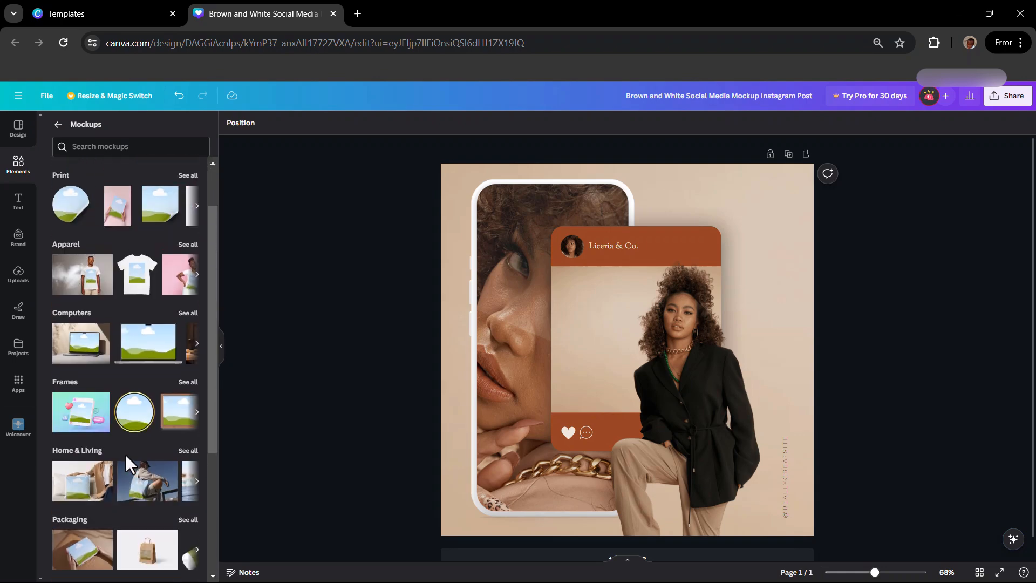
scroll(125, 454, "up", 2)
left_click(58, 128)
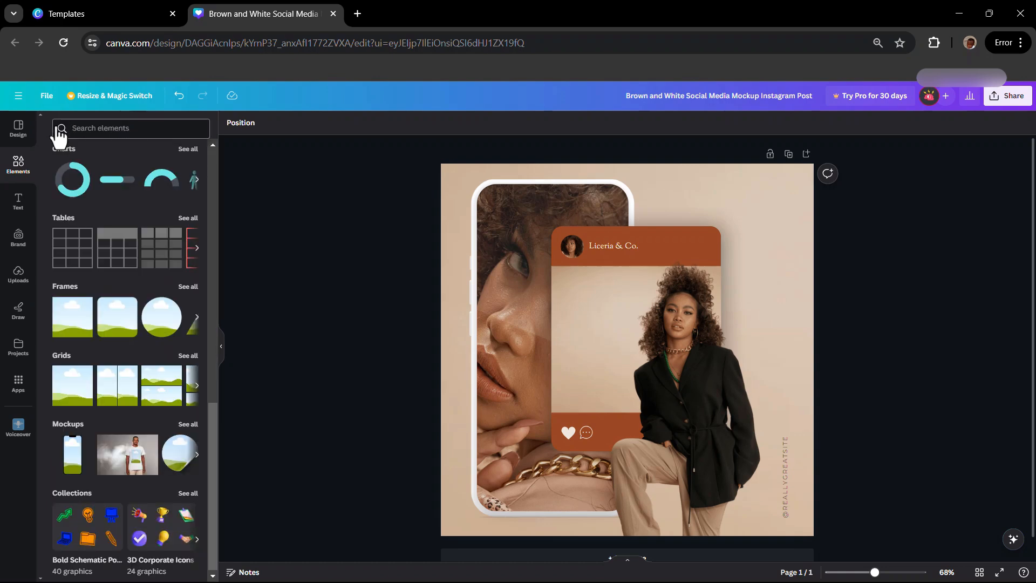
Browse the full list of graphic Collections and return to the elements overview.
left_click(190, 494)
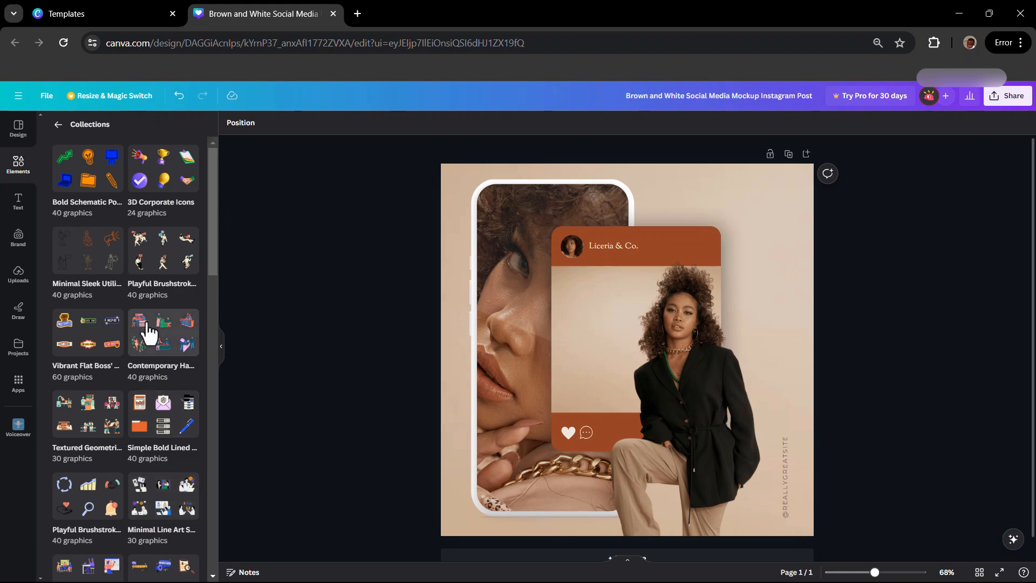
scroll(149, 333, "down", 3)
scroll(147, 316, "down", 9)
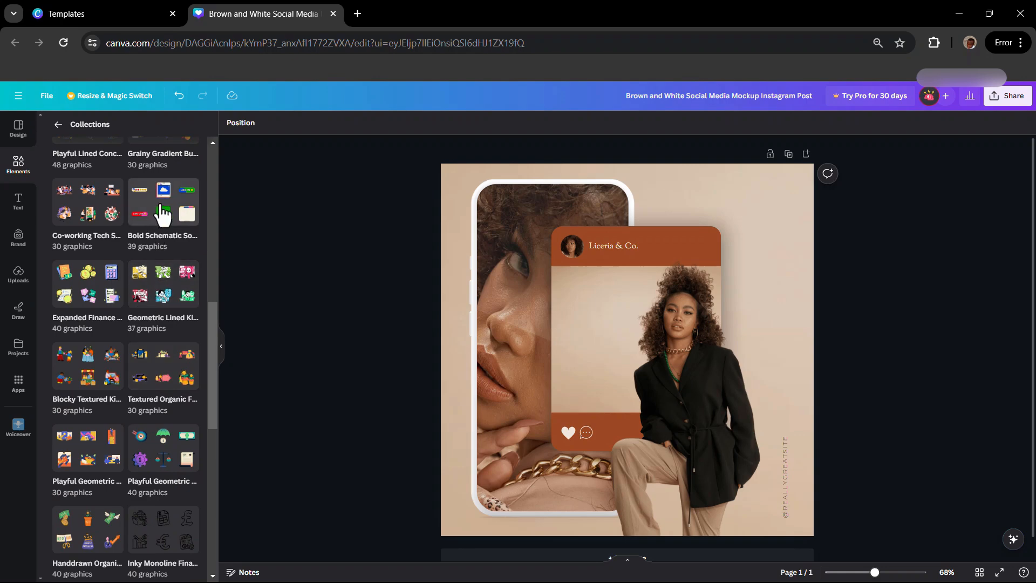
scroll(166, 473, "down", 4)
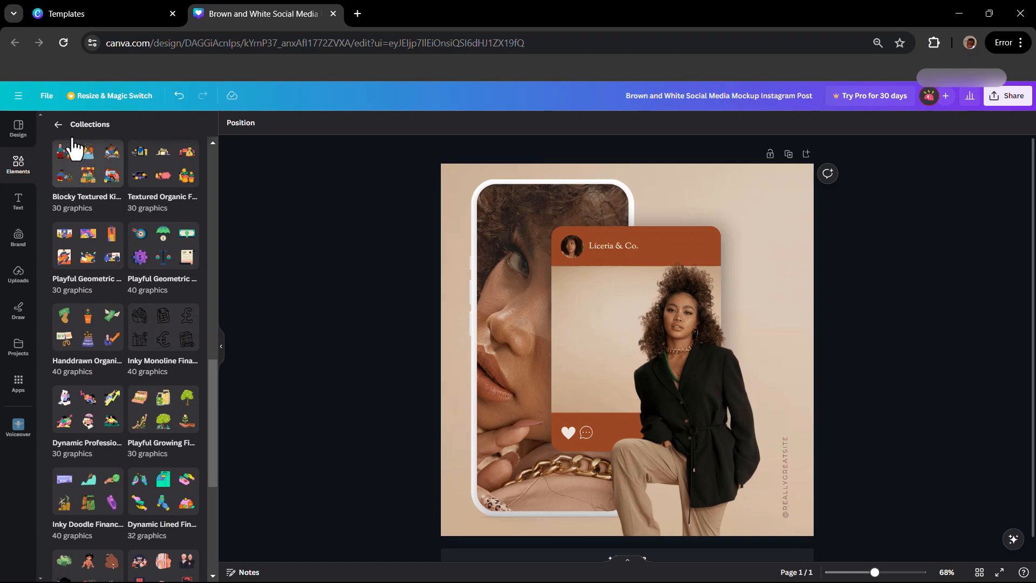
left_click(58, 126)
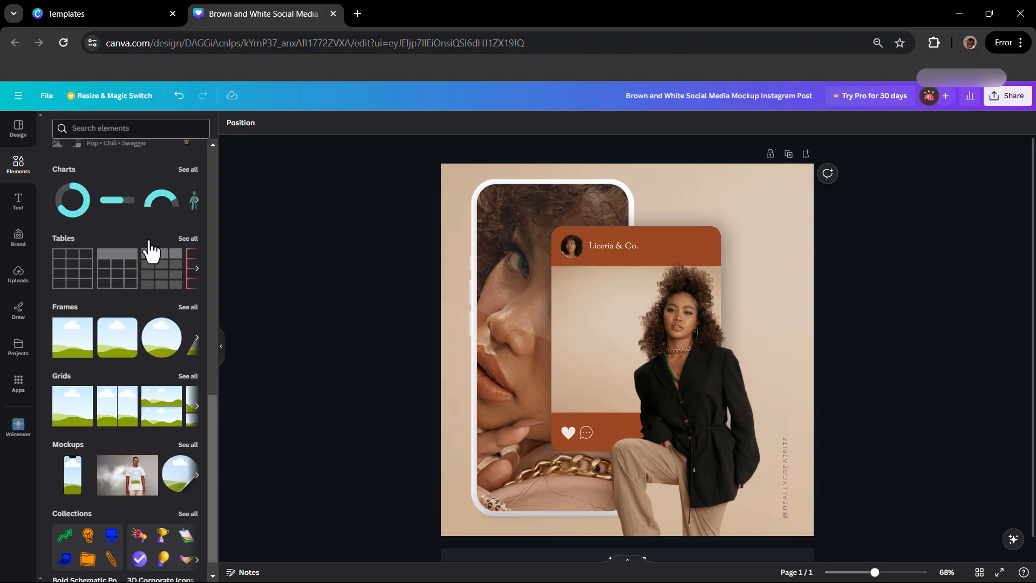
Add a text box to the post and replace its placeholder with "Bold".
left_click(20, 207)
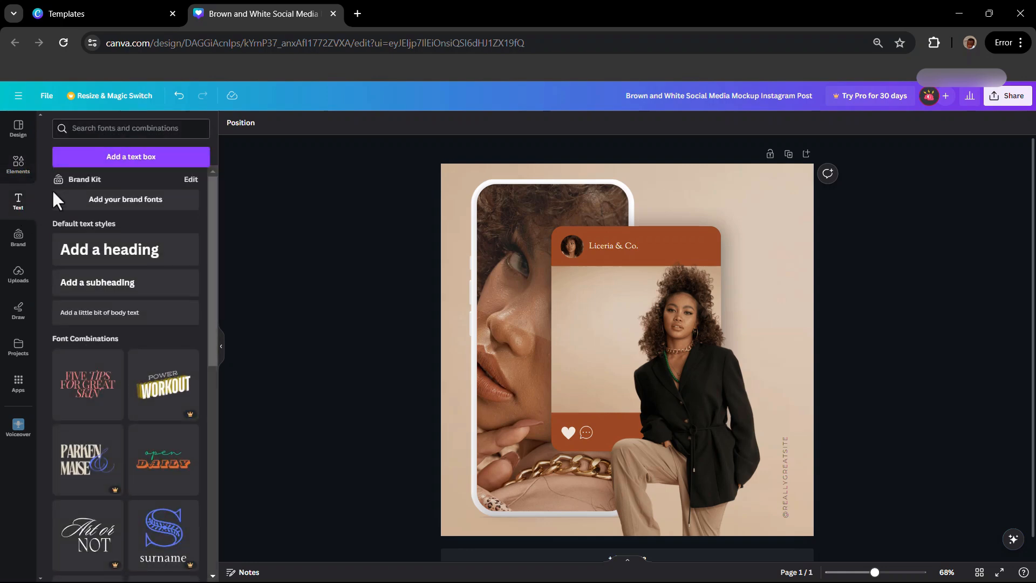
left_click(149, 162)
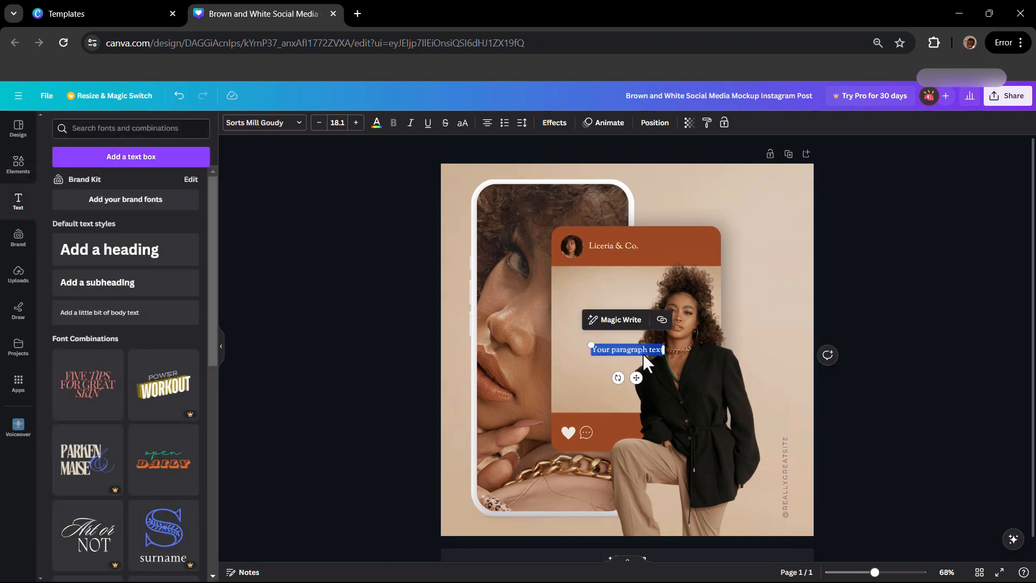
type("Dcg")
key("BackSpace")
key("BackSpace")
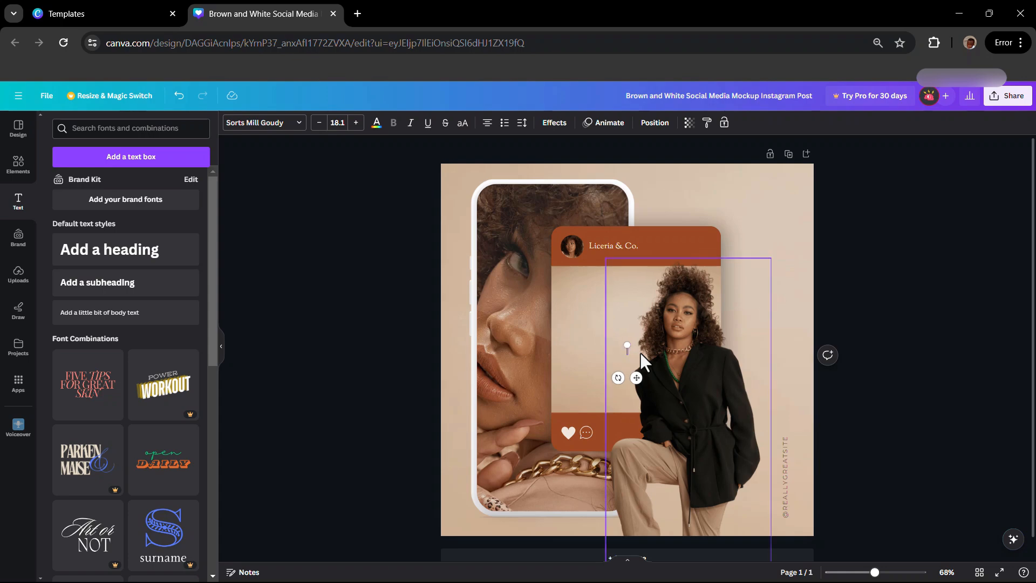
type("Bold")
Enlarge the "Bold" text to font size 110 and place it on the card's photo, slightly overlapping the woman's hair.
scroll(650, 380, "up", 5)
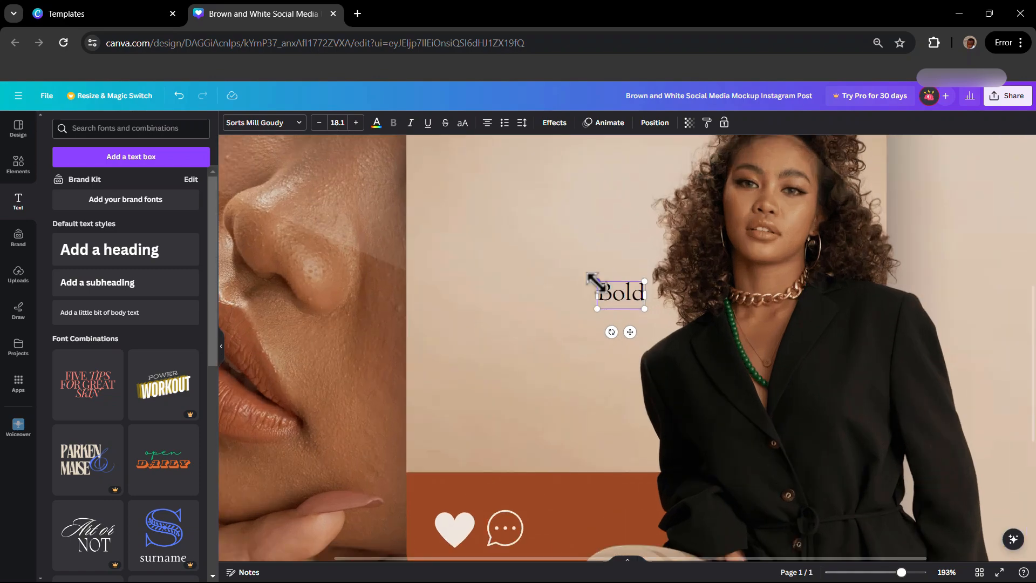
left_click_drag(595, 281, 355, 140)
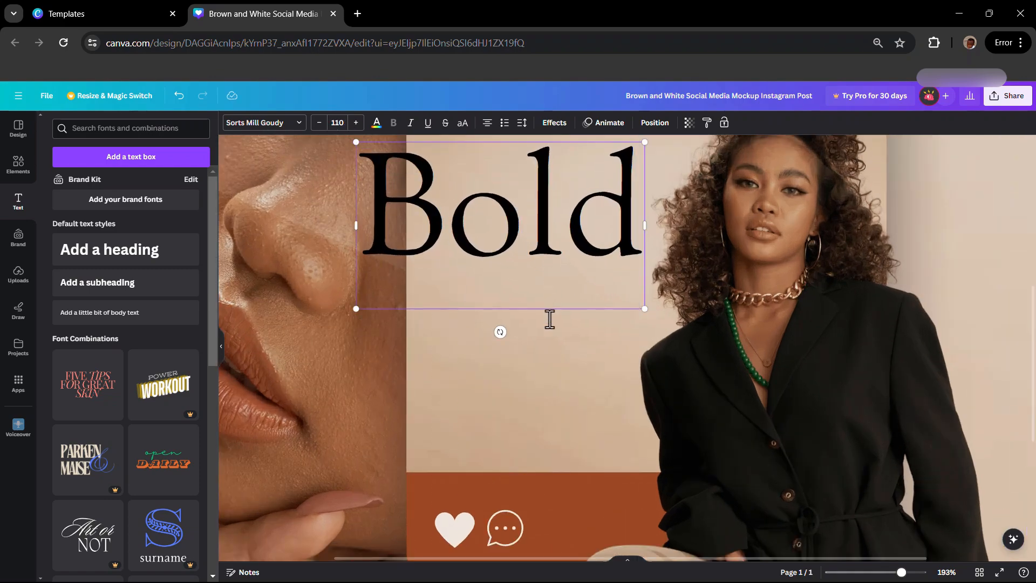
left_click(539, 402)
scroll(539, 407, "down", 5)
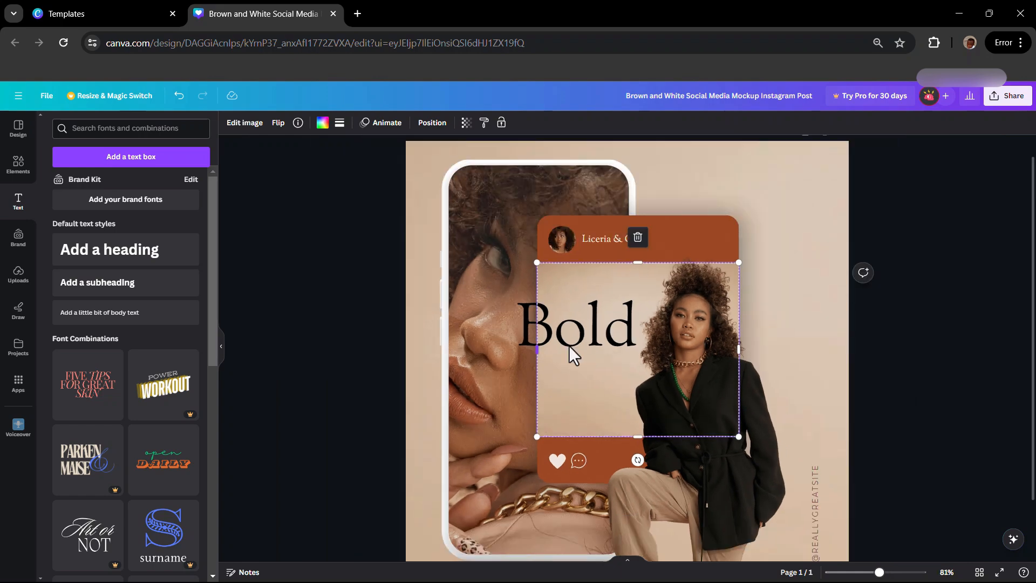
left_click_drag(593, 334, 626, 329)
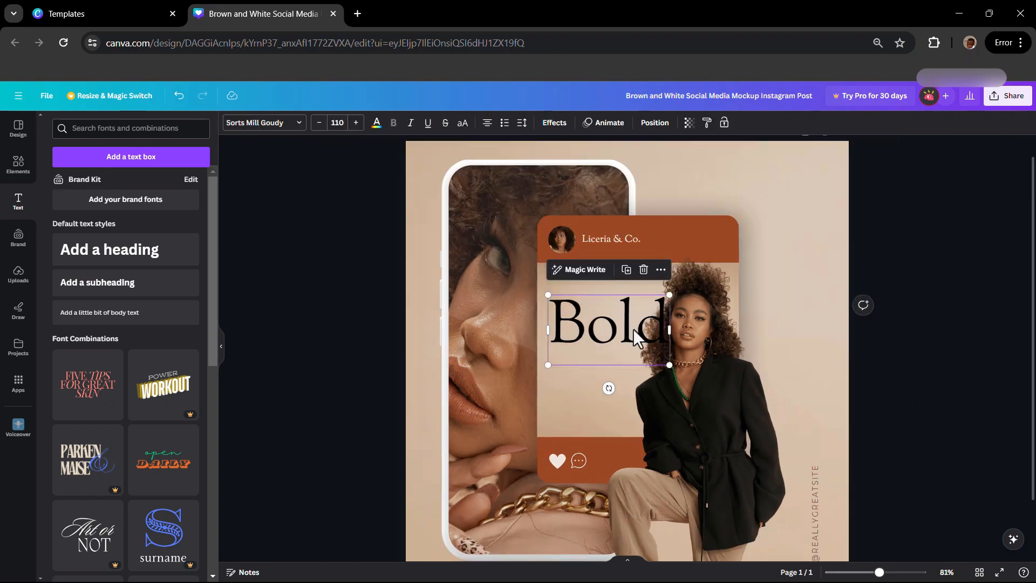
scroll(633, 328, "down", 2)
left_click(888, 369)
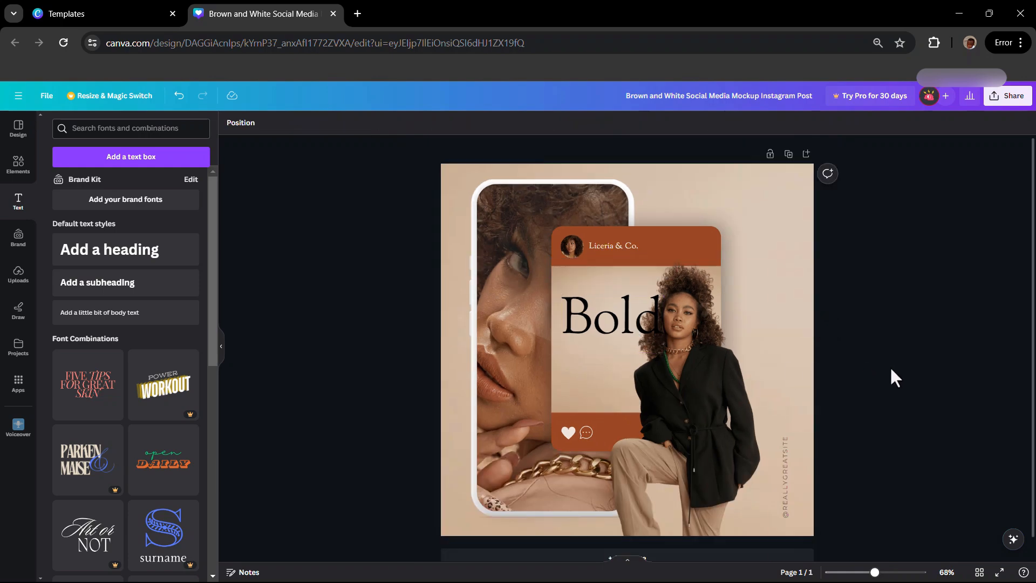
left_click_drag(618, 320, 613, 323)
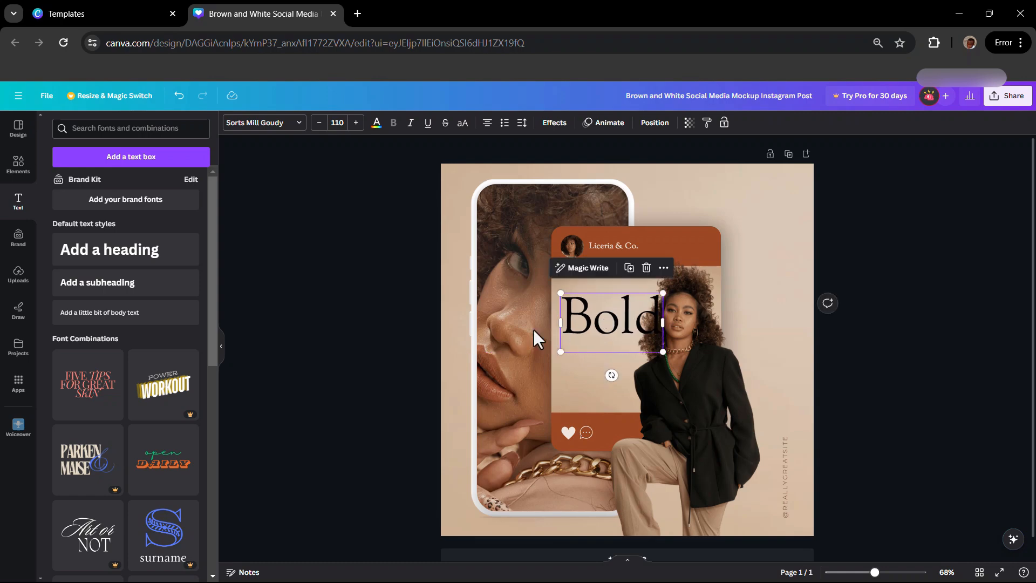
left_click(378, 340)
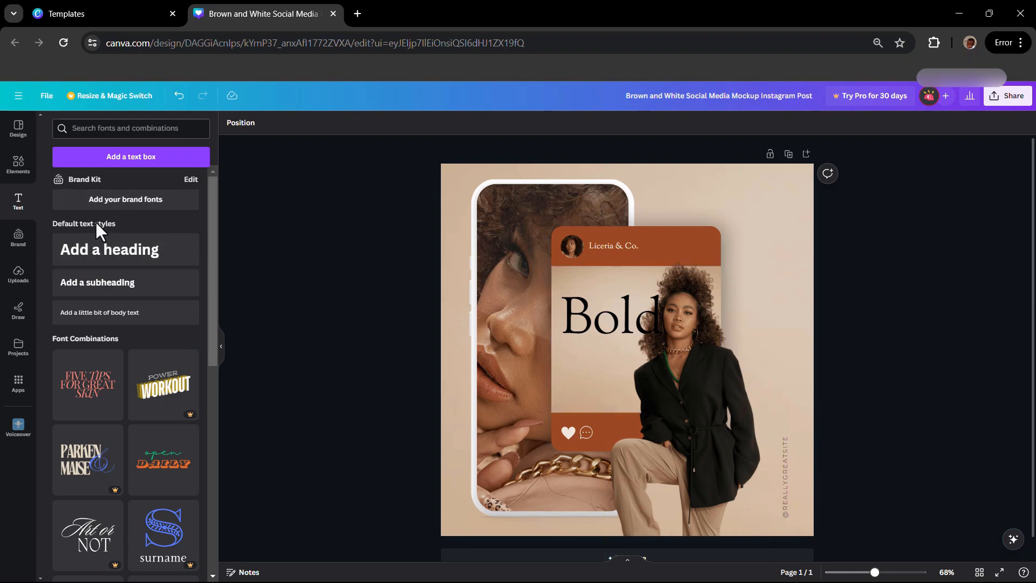
Add a default-style heading below the "Bold" text.
left_click(629, 327)
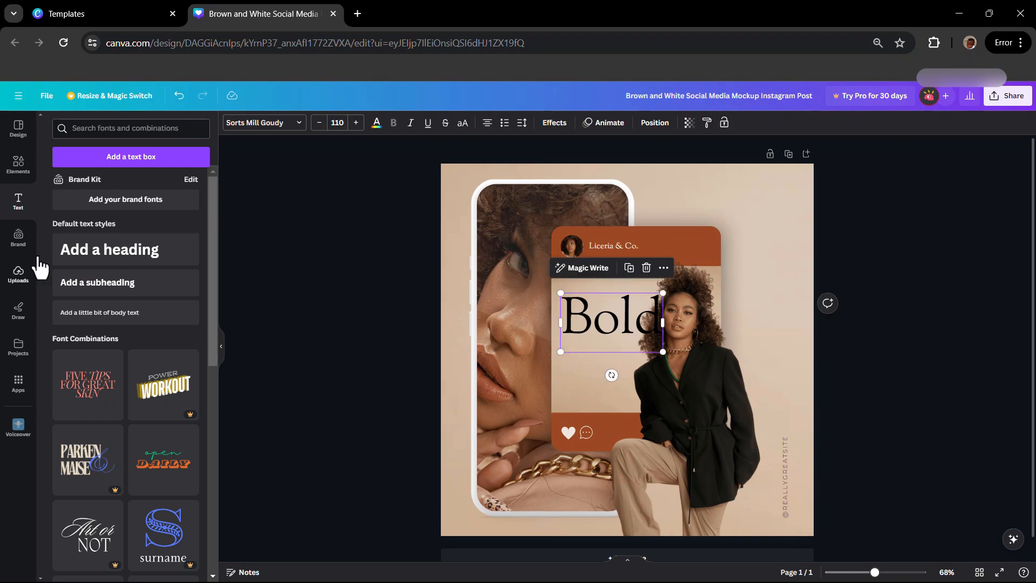
left_click(104, 263)
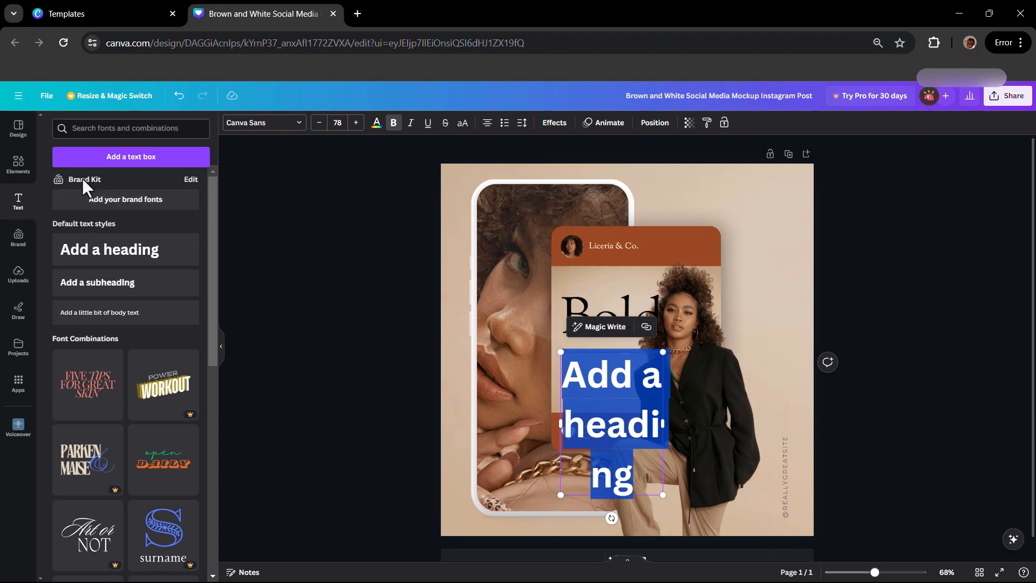
Undo the added heading, and open the Brand Kit settings to review the logo, colour and font options.
key("ctrl+z")
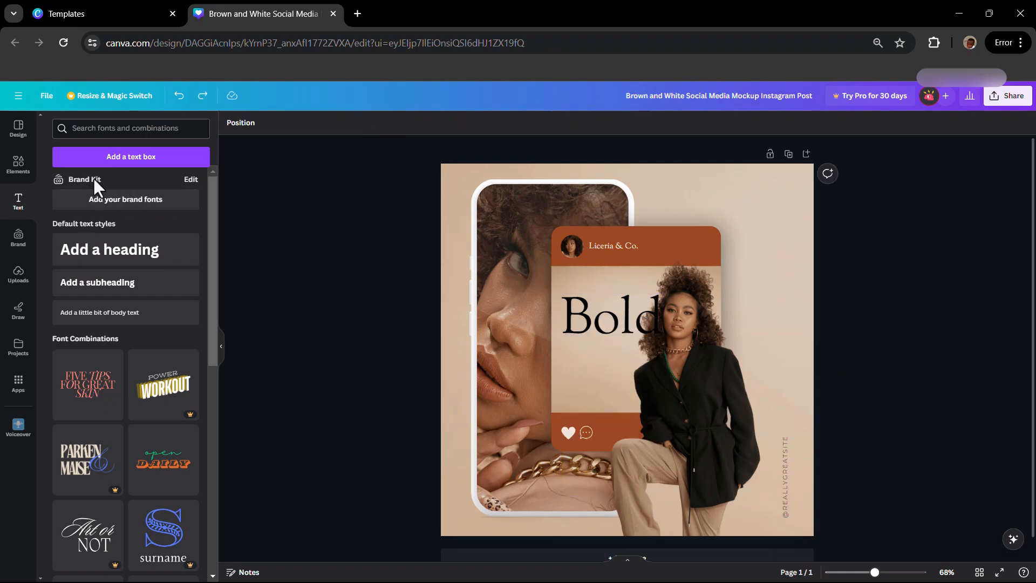
left_click(190, 181)
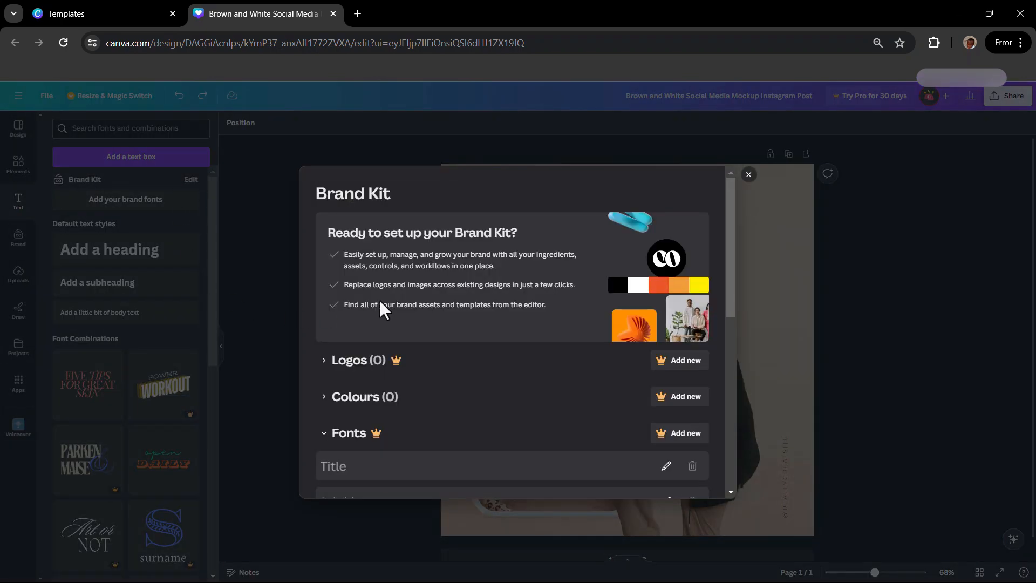
left_click(748, 175)
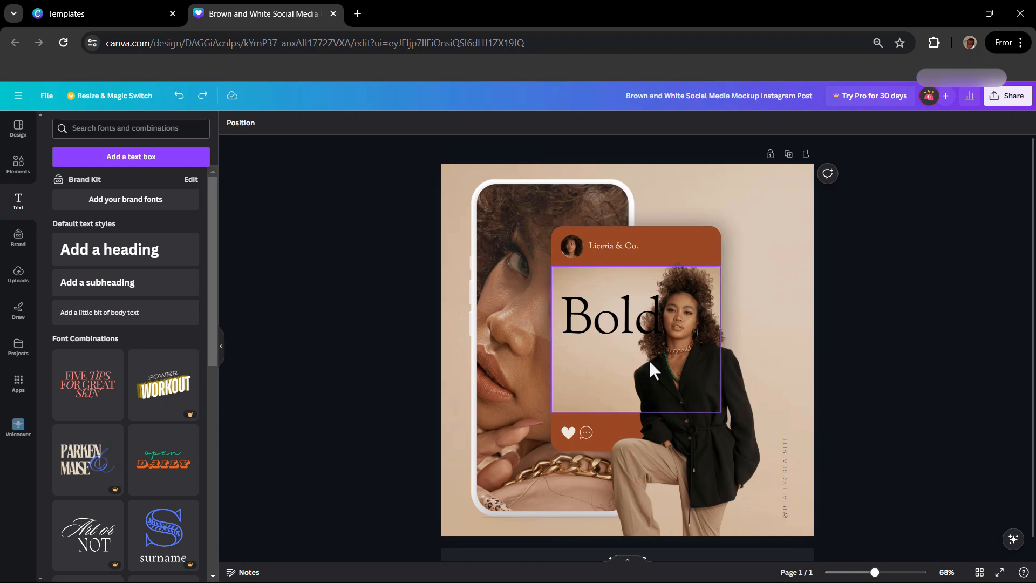
Change the "Bold" text's font to Poppins Bold and move the text slightly higher on the card's photo.
left_click(592, 325)
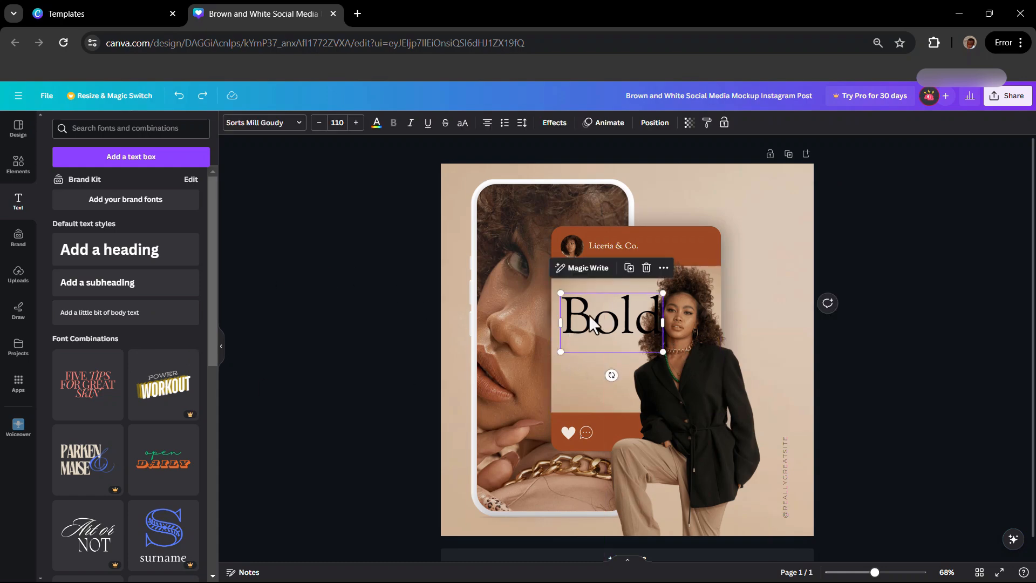
left_click(290, 129)
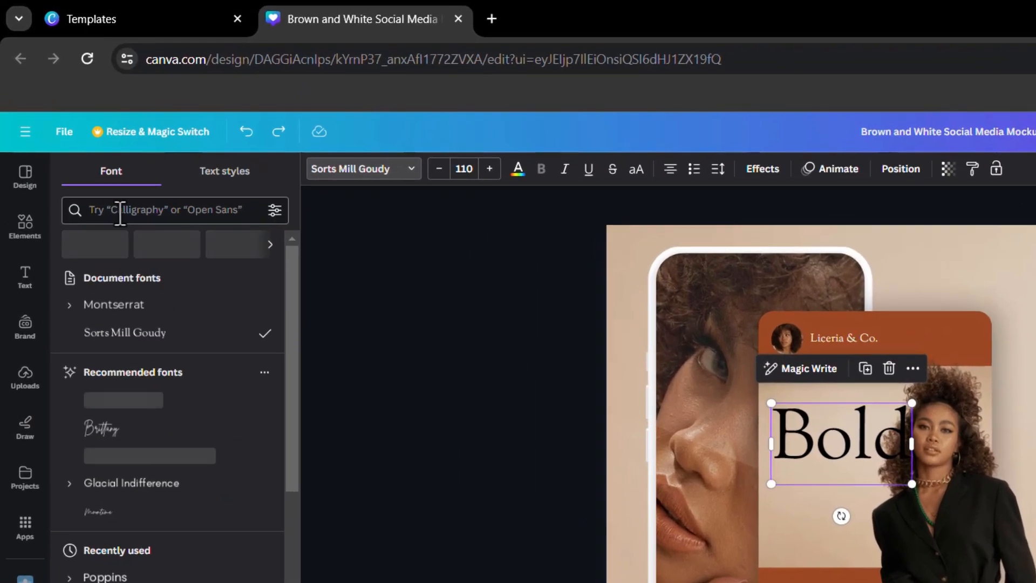
left_click(119, 211)
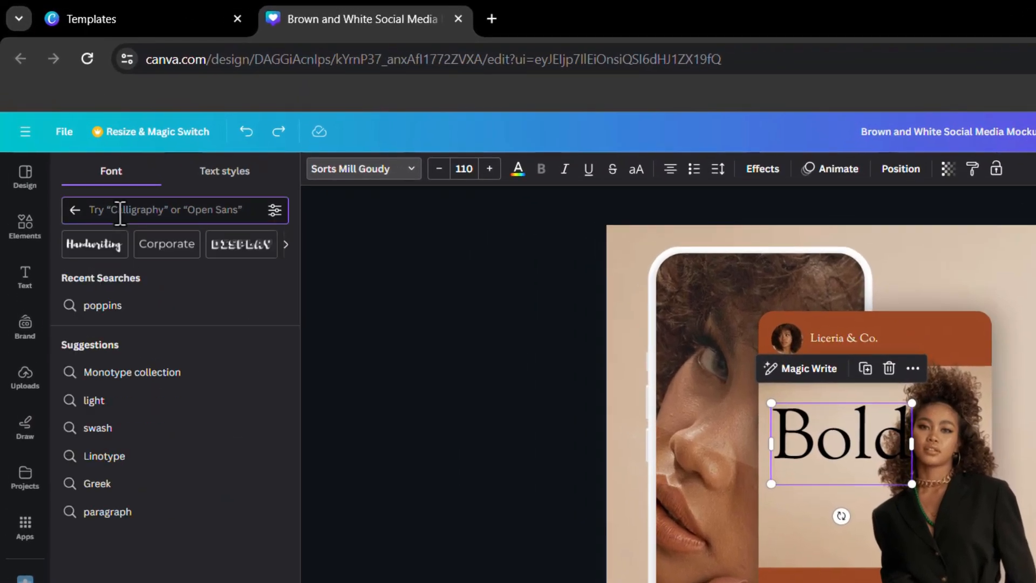
left_click(90, 305)
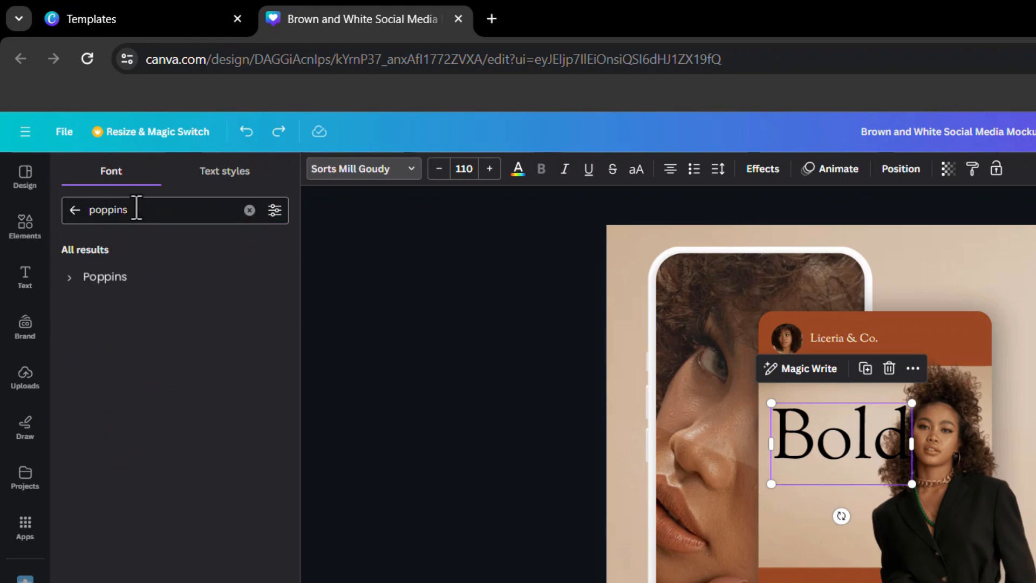
left_click(69, 278)
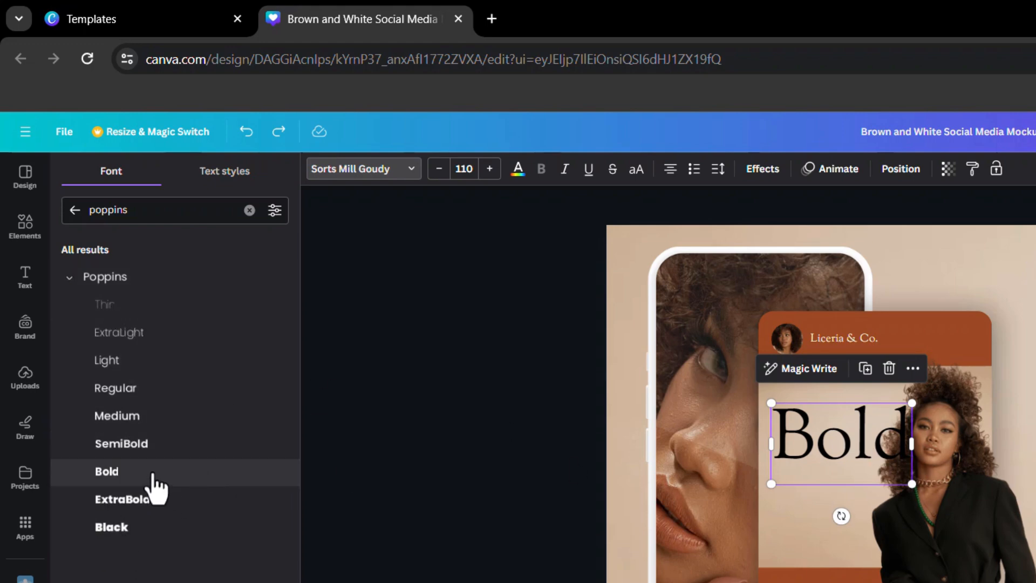
left_click(158, 486)
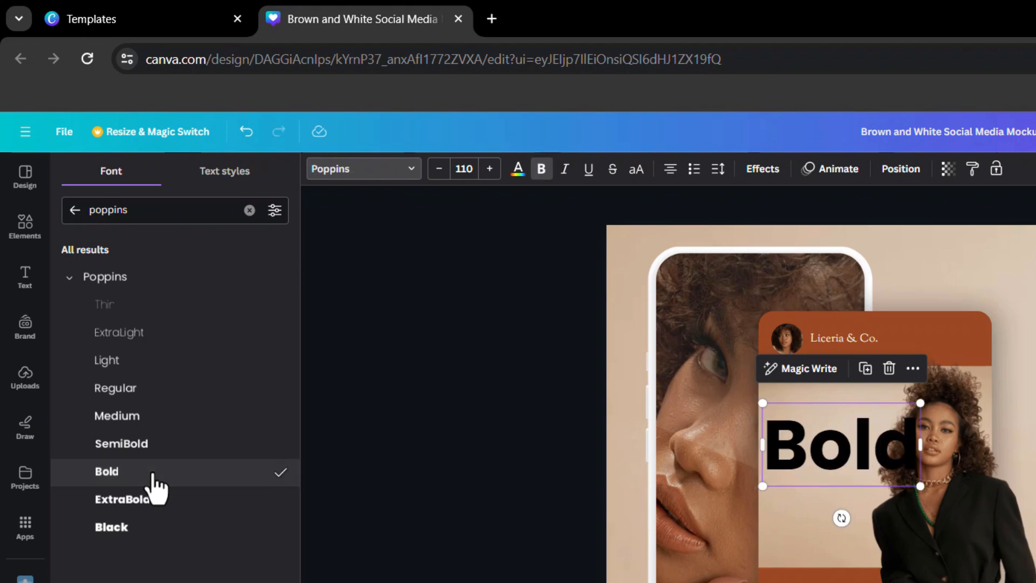
left_click_drag(870, 444, 865, 418)
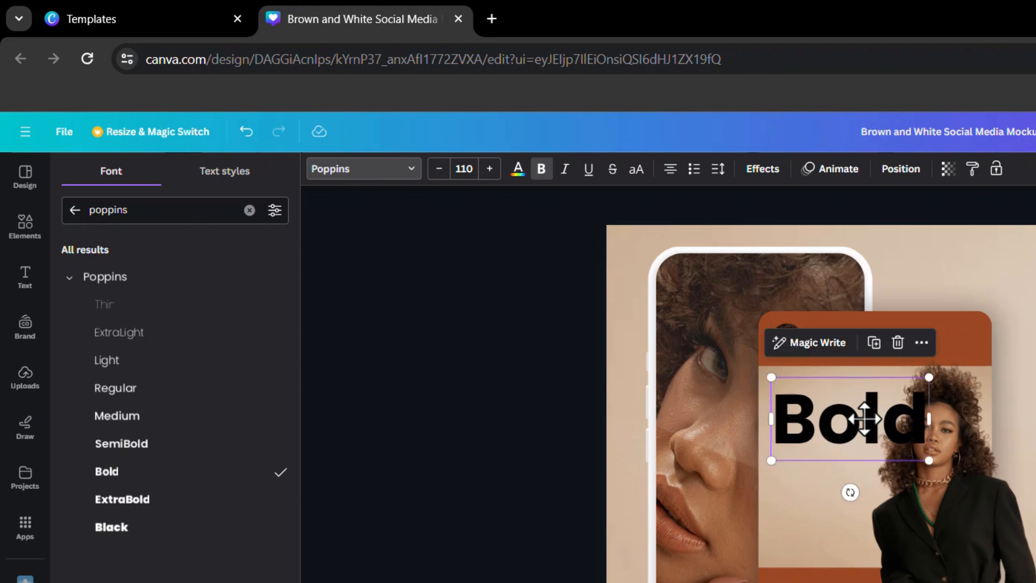
left_click(485, 496)
left_click(506, 467)
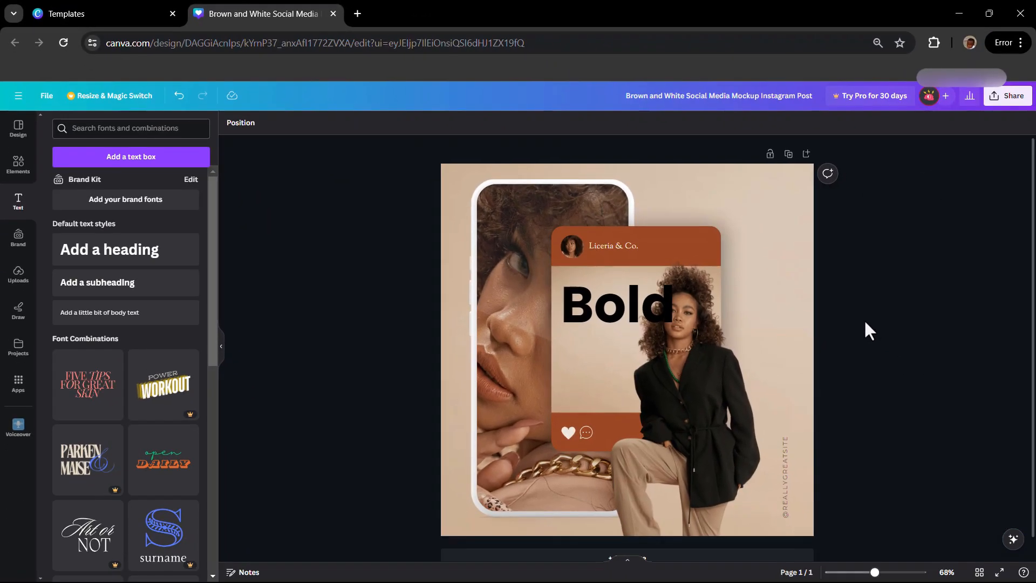
Undo the last font change and move of the "Bold" text.
key("ctrl+z")
key("ctrl+y")
Move the "Bold" text slightly up on the card's photo and set its font size to 111.
left_click(580, 325)
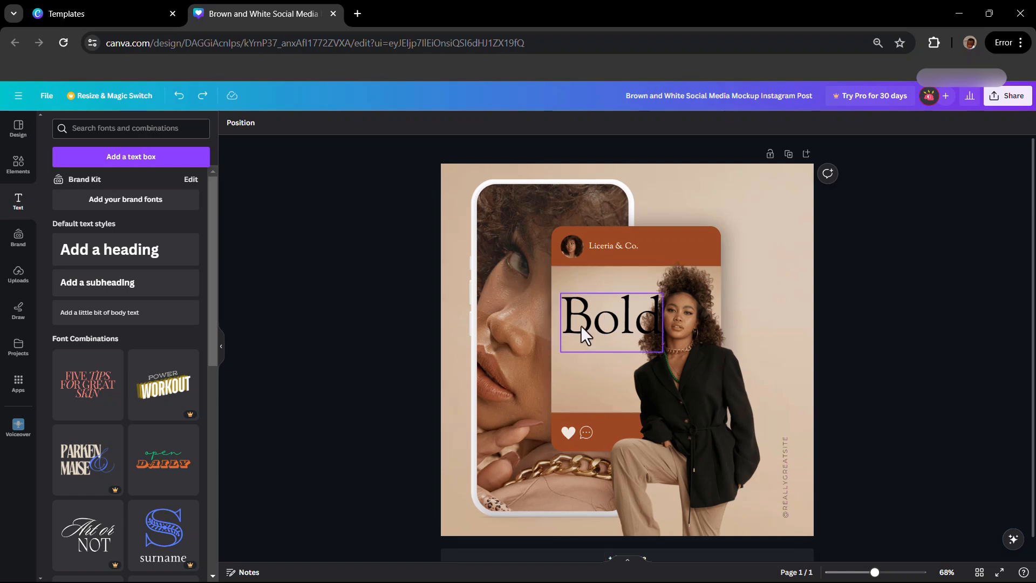
mouse_move(580, 326)
left_mouse_down()
mouse_move(581, 314)
mouse_move(583, 322)
left_mouse_up()
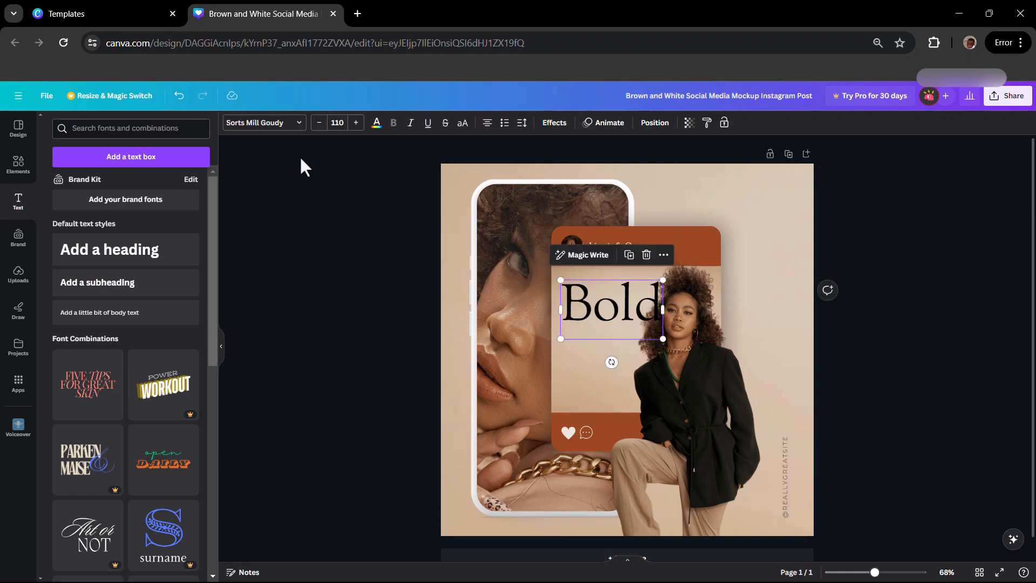
left_click(356, 124)
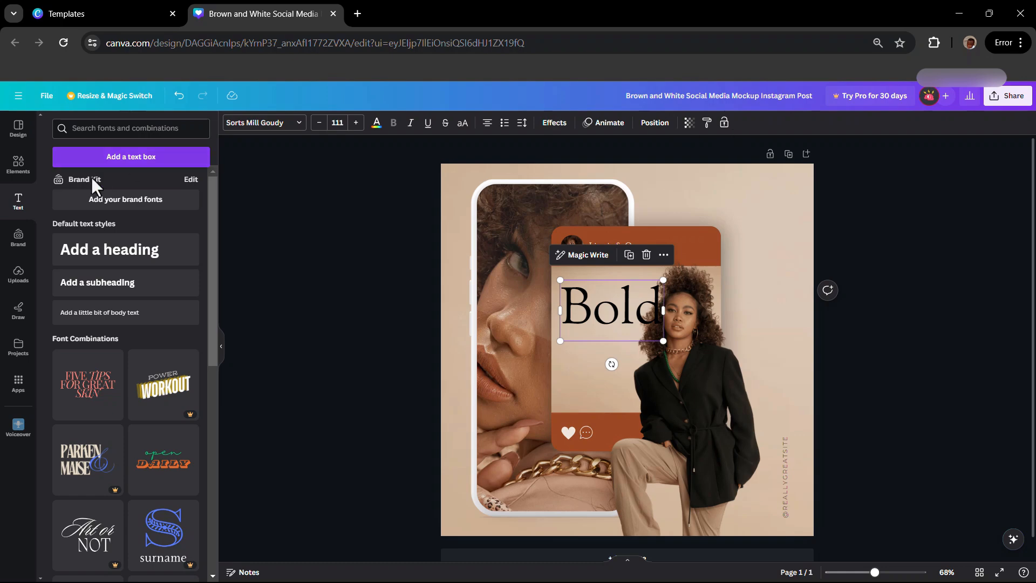
Review the brand asset options, and look through the uploaded images and videos.
left_click(20, 240)
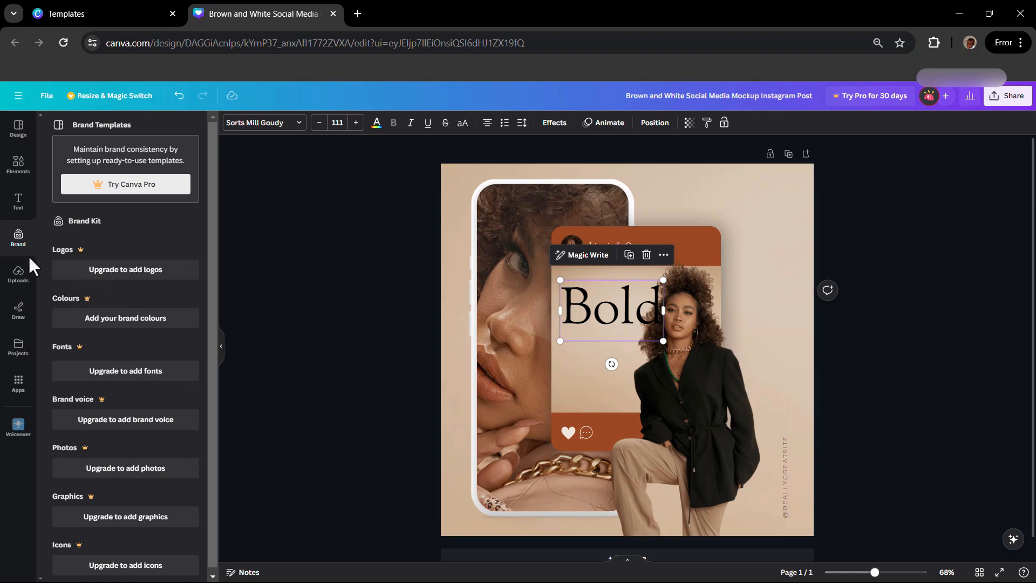
left_click(20, 290)
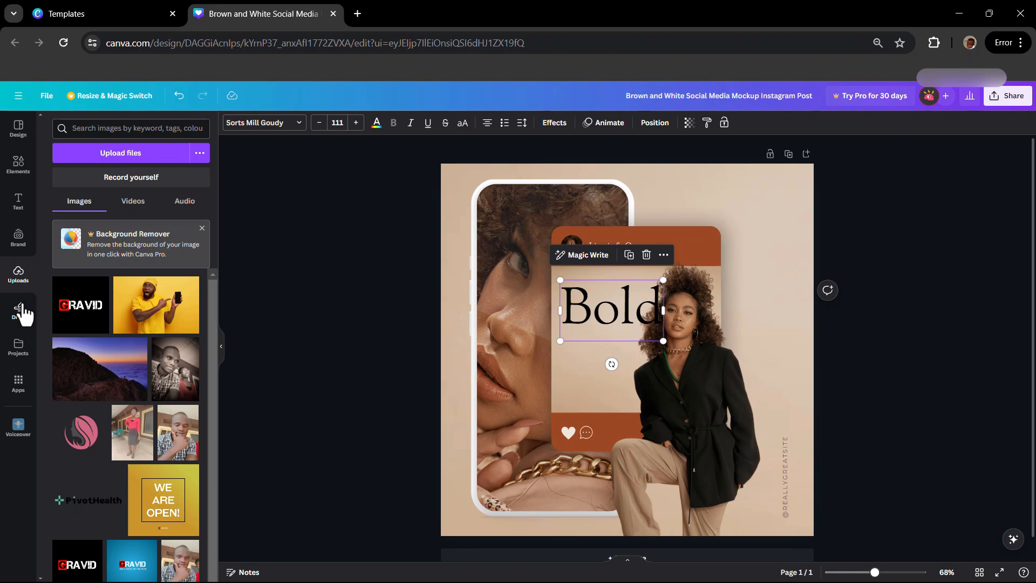
scroll(134, 431, "down", 2)
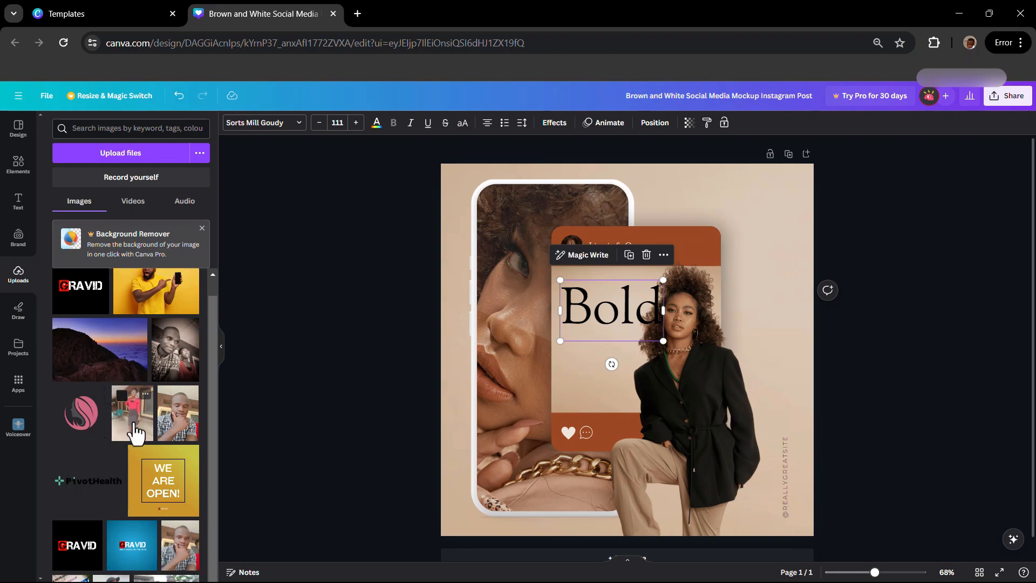
scroll(134, 436, "up", 2)
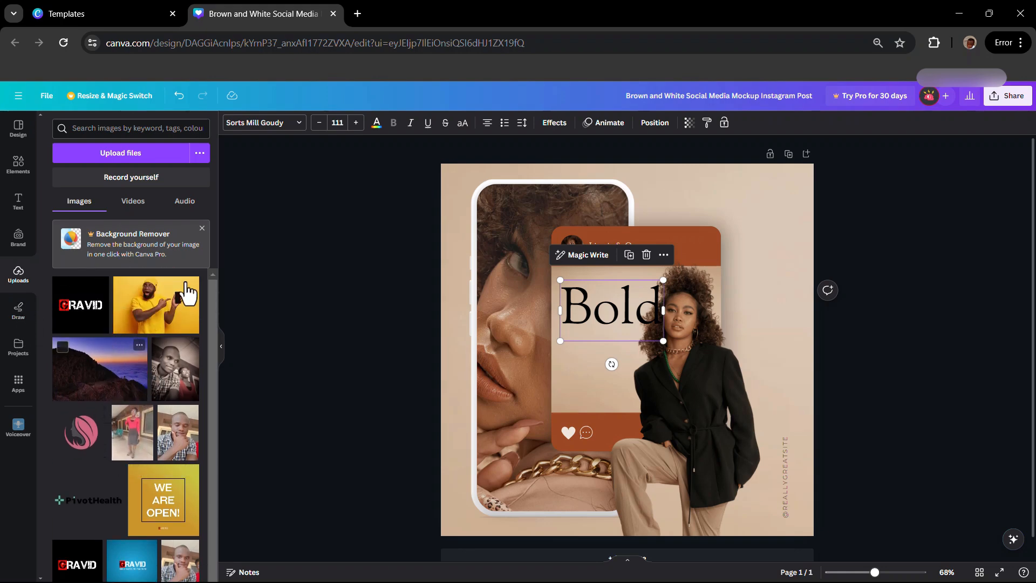
left_click(134, 201)
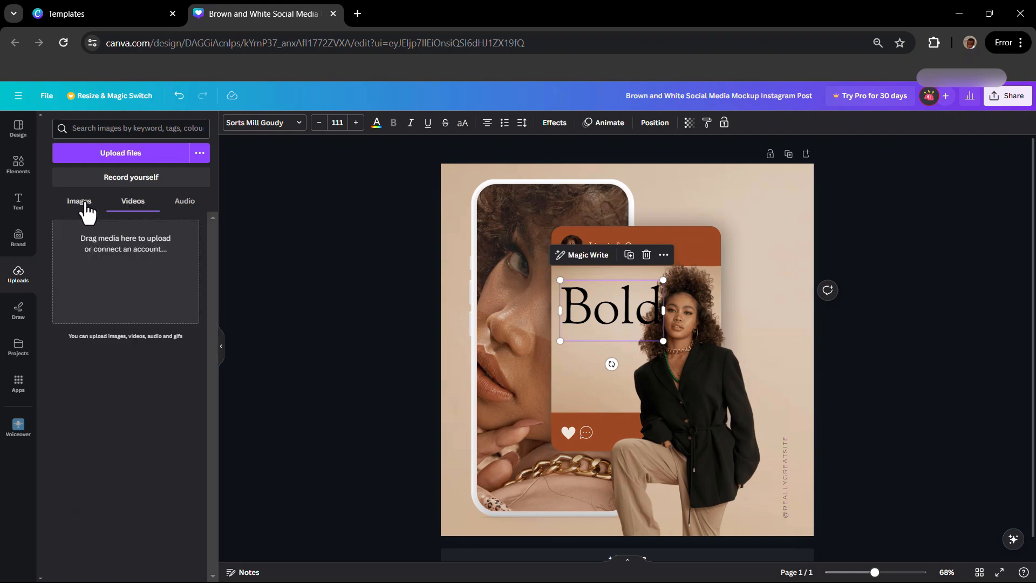
left_click(82, 203)
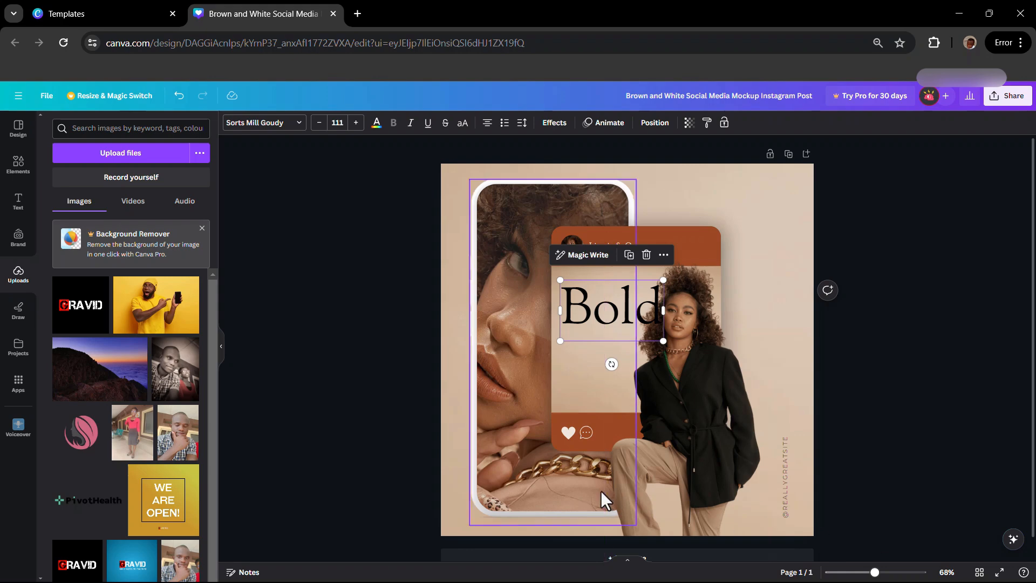
Switch to File Explorer and pick the image "pngwing 3D (3)" from !!!DESIGN RESOURCES > PNGs > 3D > 3D icon.
key("super")
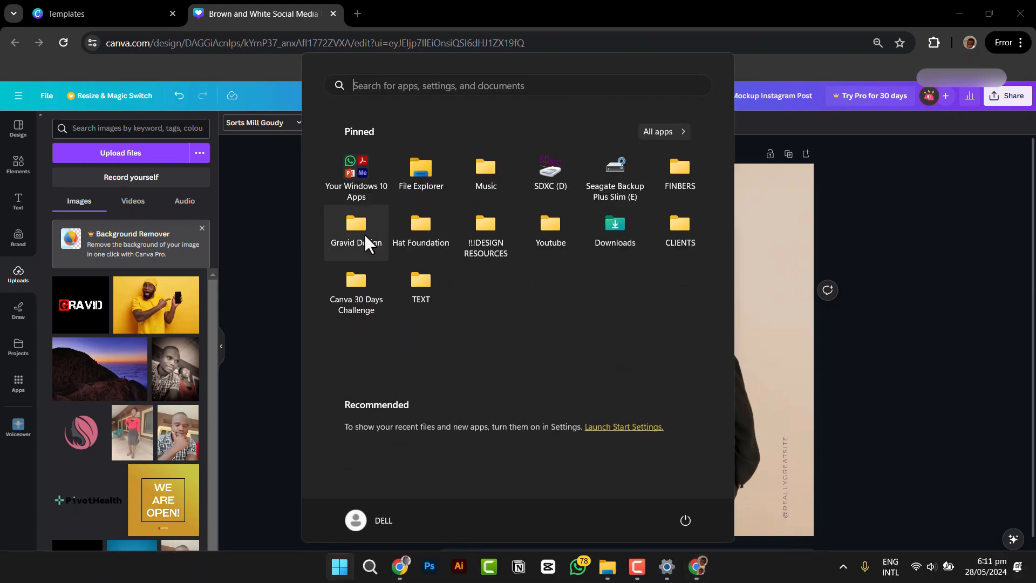
left_click(495, 236)
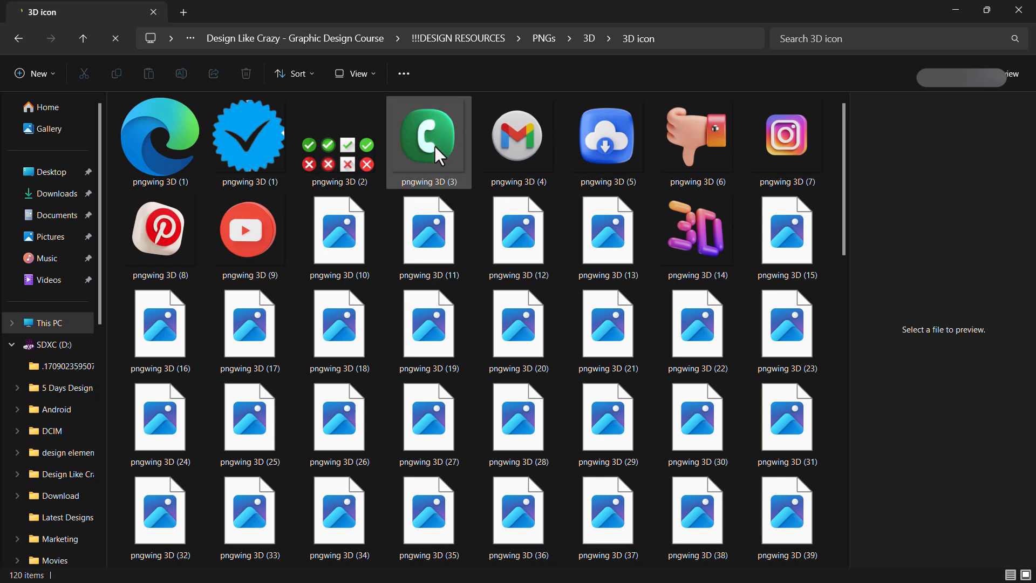
left_click(432, 158)
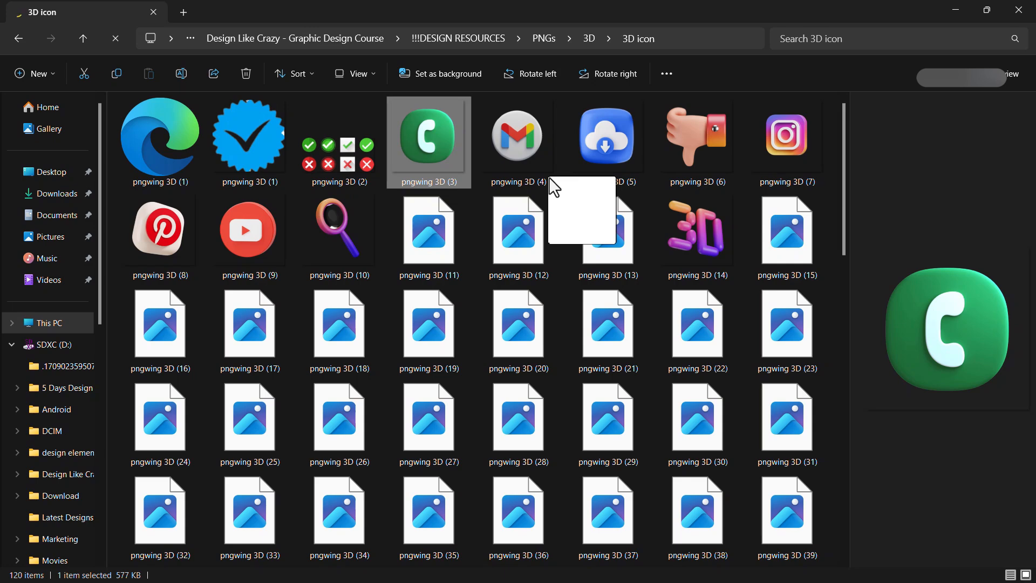
Carry the picked phone icon image over to the Canva design window and add it to the uploaded images.
key("alt")
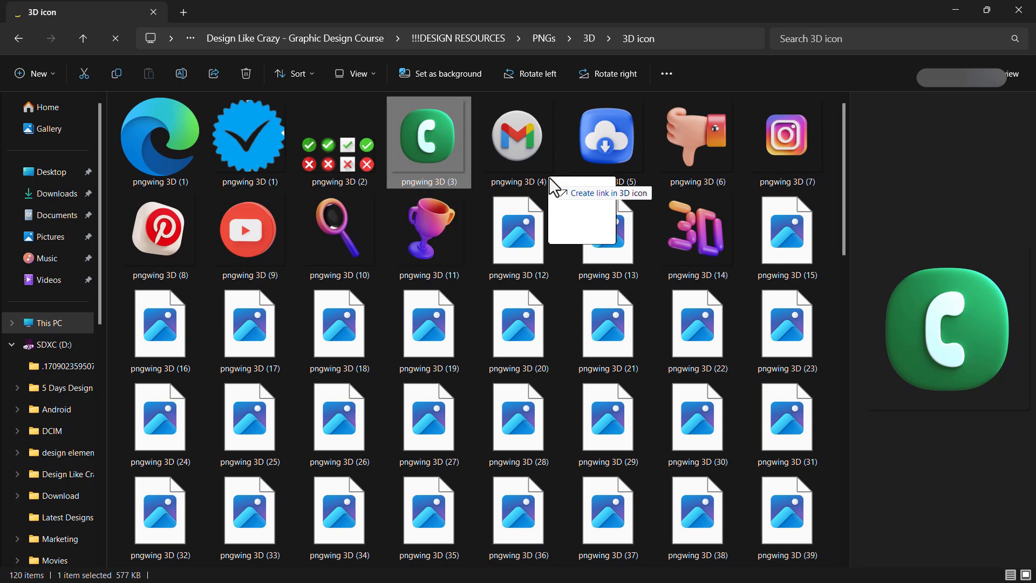
key("alt+Tab")
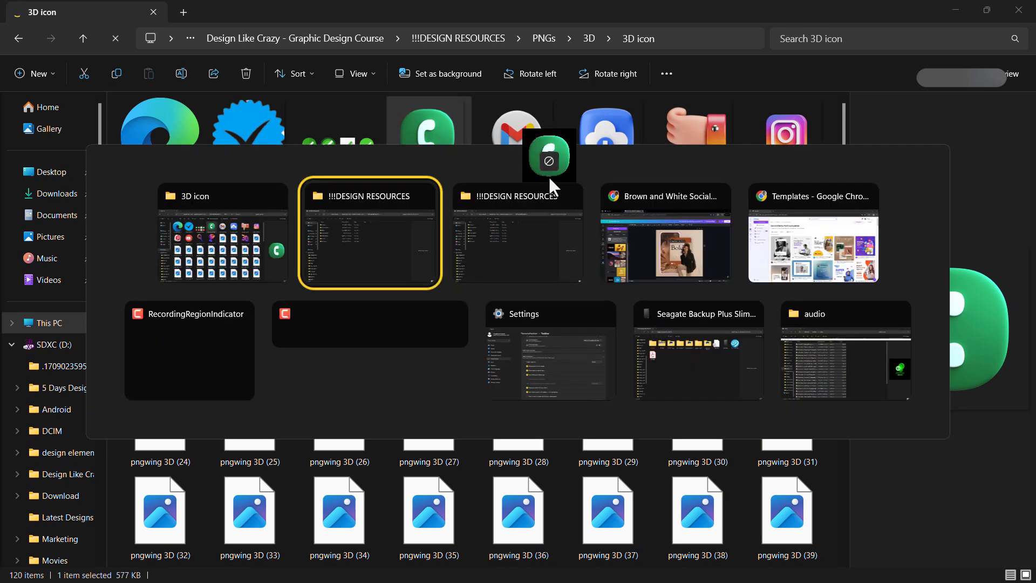
key("alt+Tab")
key("alt+Tab")
key("alt+Tab")
key("alt+Tab")
key("alt+Tab")
key("alt+Tab")
key("alt+Tab")
key("alt+Tab")
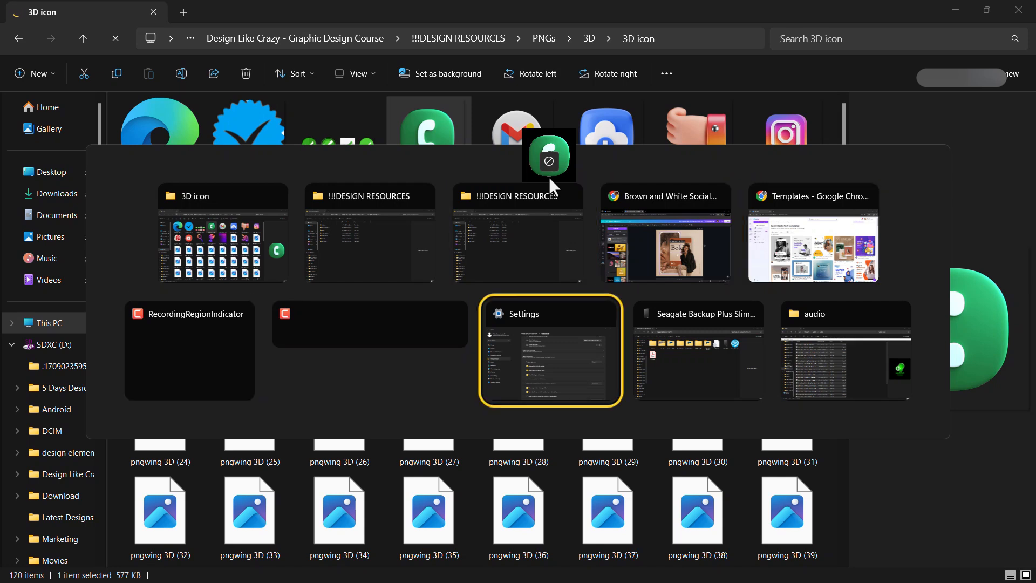
key("alt+Tab")
key("alt+Tab")
key("alt+Tab")
key("alt+Tab")
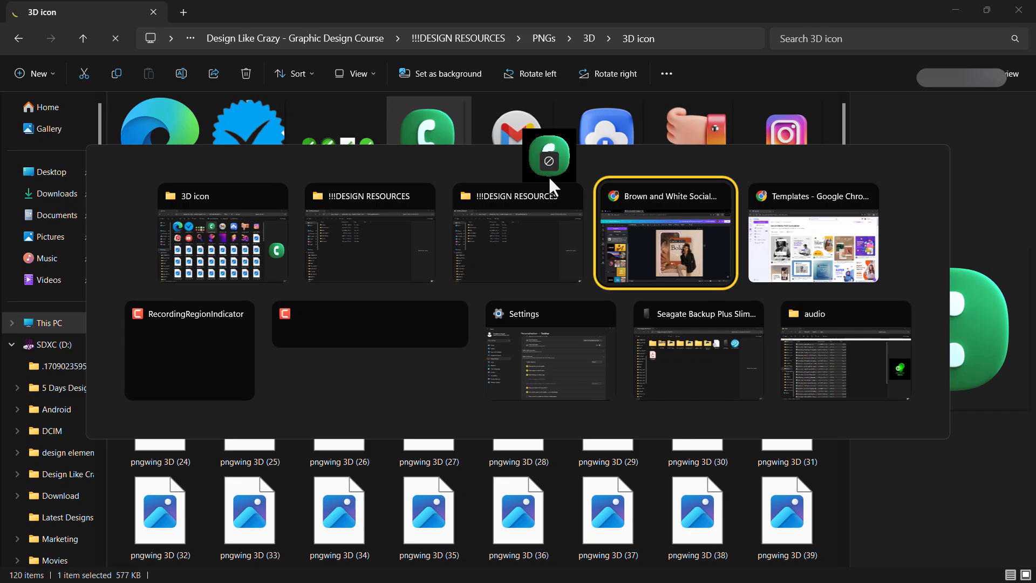
left_click_drag(548, 176, 135, 289)
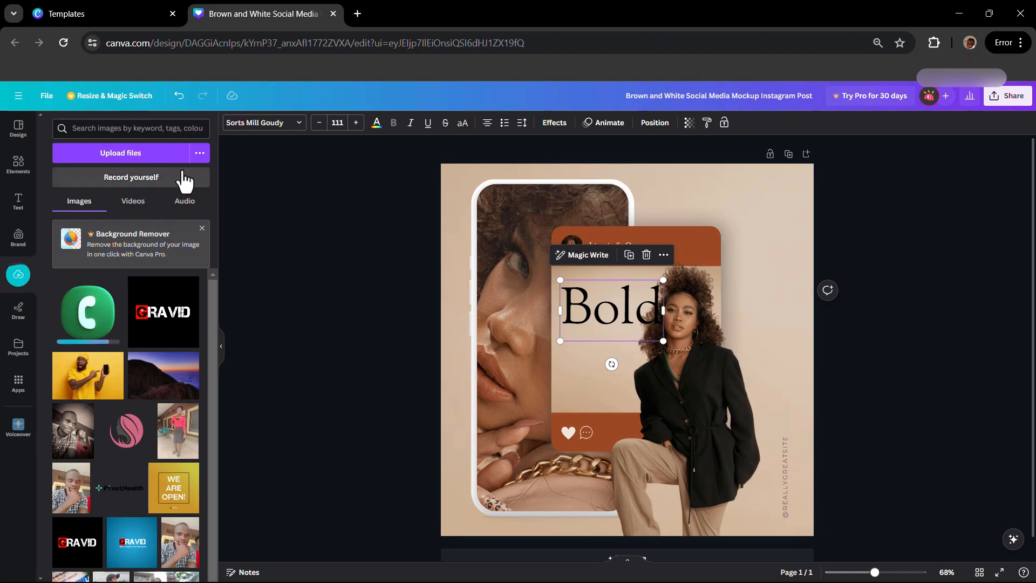
Open the file chooser for uploading files from the computer and dismiss it without selecting a file.
left_click(127, 154)
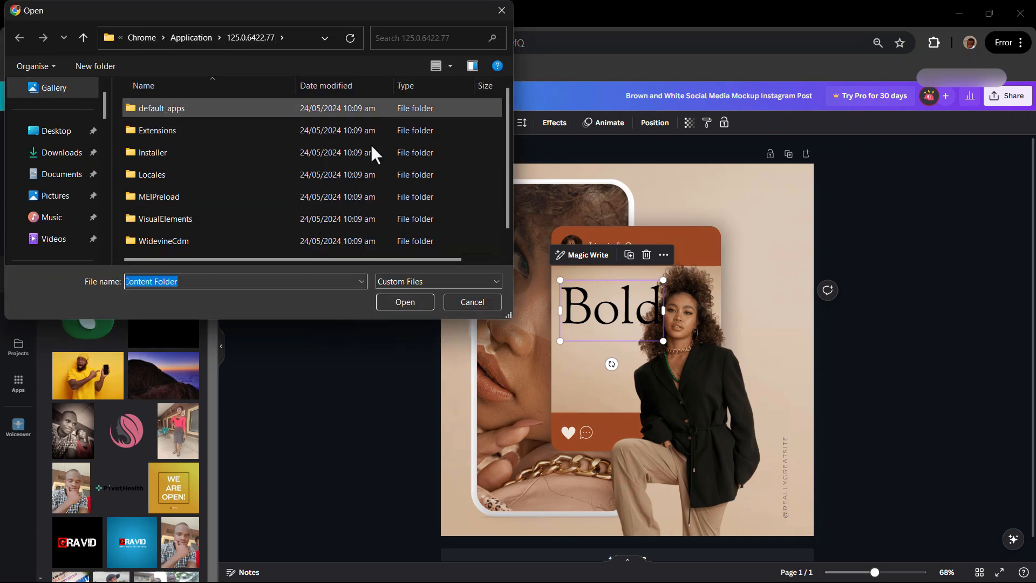
left_click(481, 303)
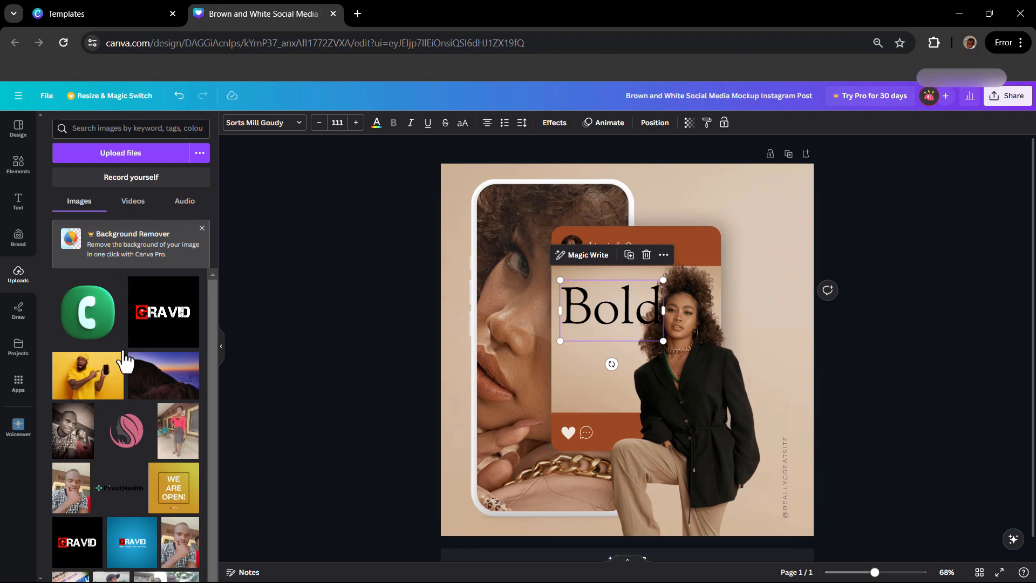
Draw freehand curved lines across the post, over the card and the woman, with the red marker.
left_click(20, 321)
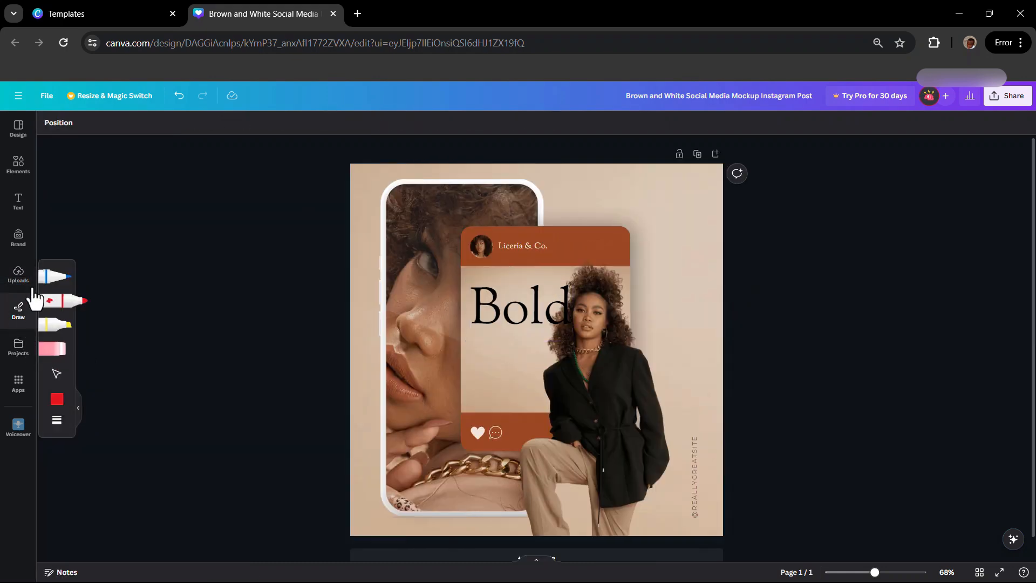
left_click(85, 311)
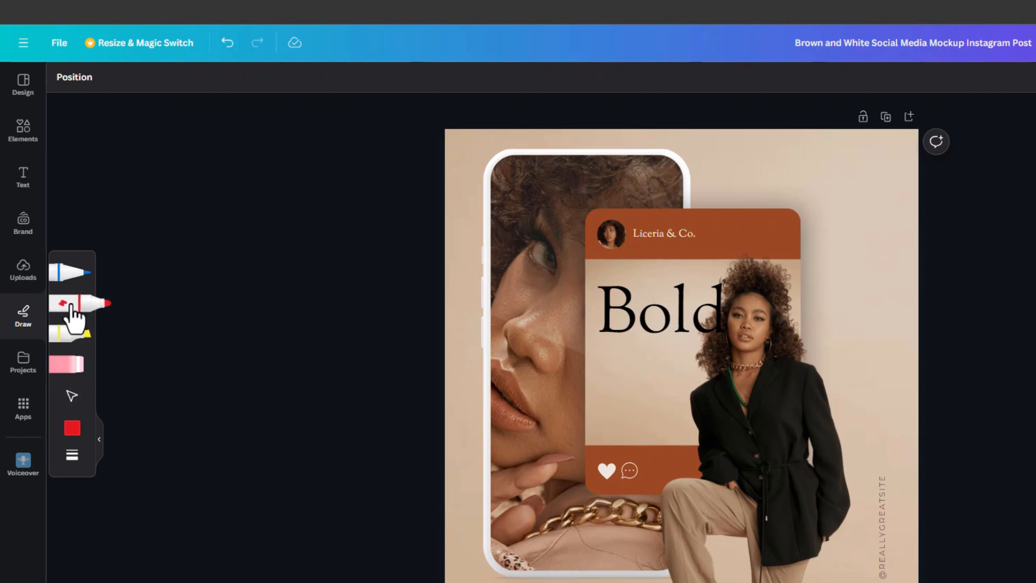
mouse_move(588, 247)
left_mouse_down()
mouse_move(621, 335)
mouse_move(705, 412)
mouse_move(722, 456)
mouse_move(477, 362)
left_mouse_up()
mouse_move(563, 429)
left_mouse_down()
mouse_move(710, 434)
mouse_move(832, 467)
mouse_move(913, 472)
left_mouse_up()
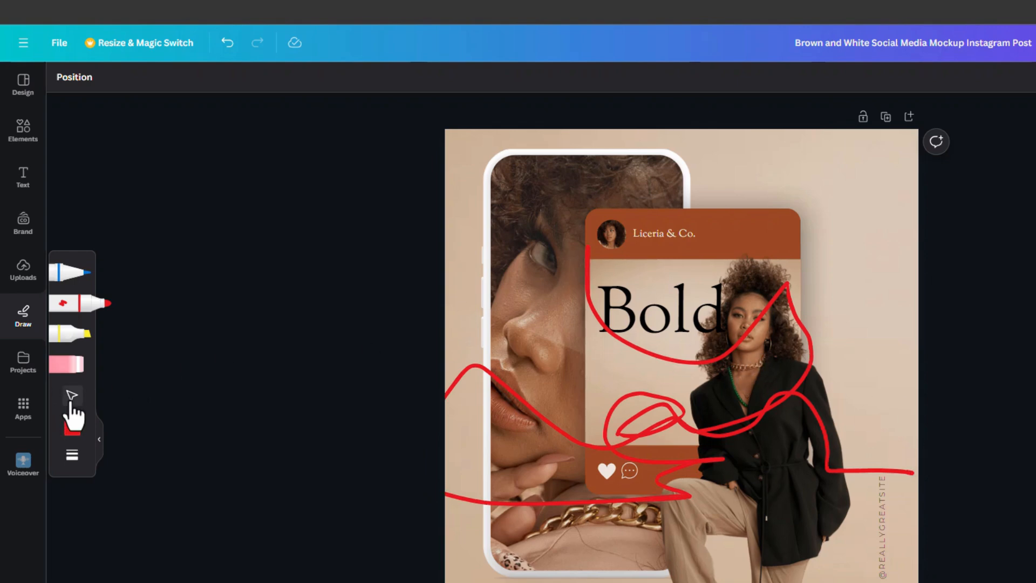
Set the red marker's stroke weight to 63.
left_click(72, 456)
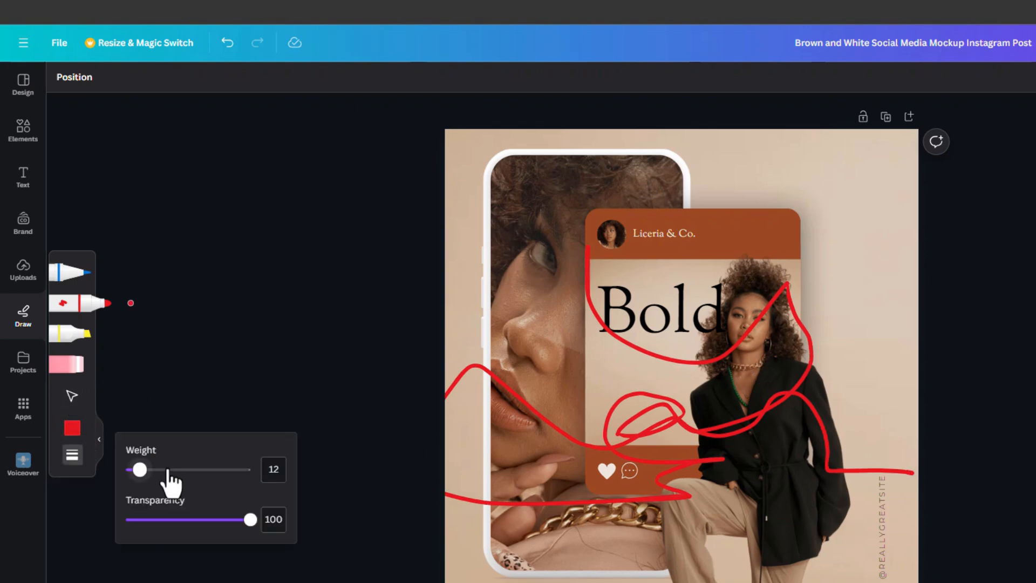
left_click_drag(140, 469, 203, 470)
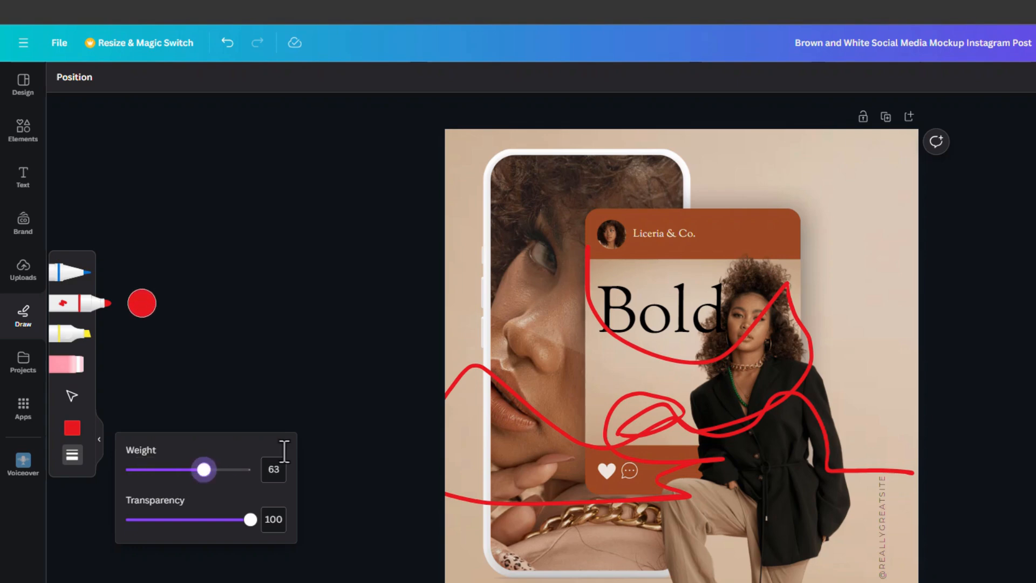
Draw two thick freehand red marker strokes across the post, over the phone and the card.
mouse_move(542, 213)
left_mouse_down()
mouse_move(648, 266)
mouse_move(851, 284)
left_mouse_up()
left_click_drag(507, 345, 823, 378)
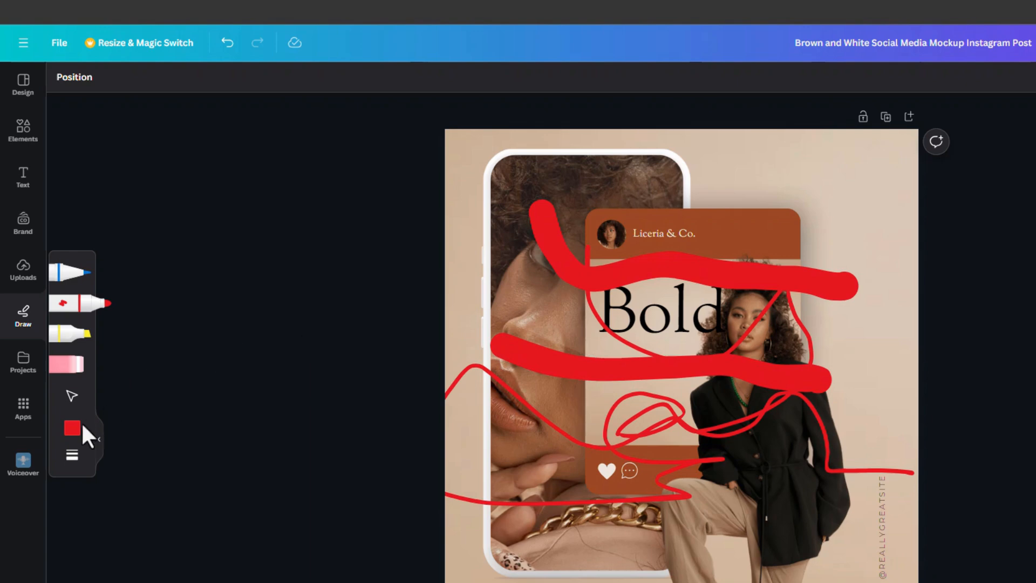
Erase all the red marker strokes from the post and switch back to the selection tool.
left_click(68, 364)
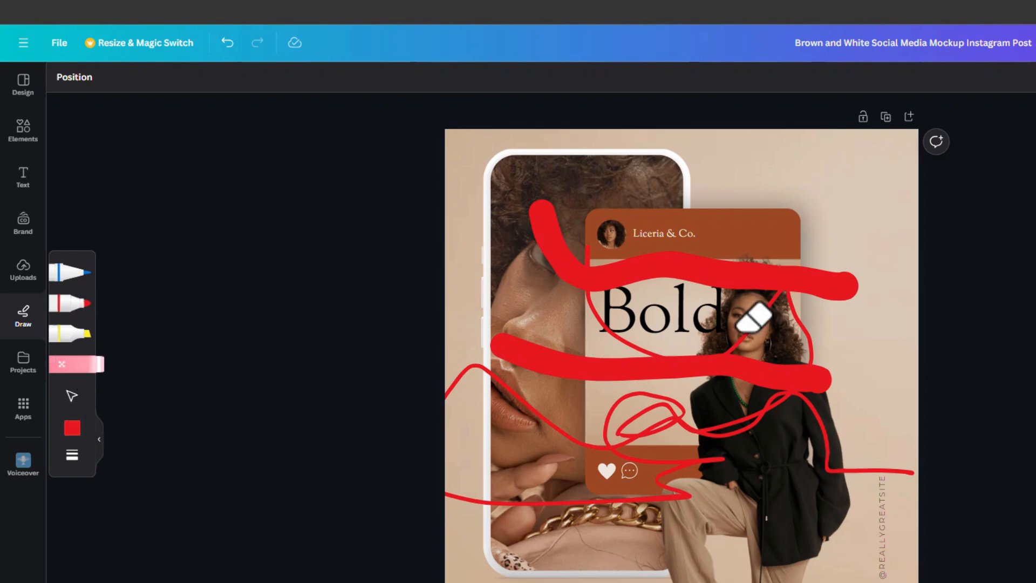
left_click(709, 267)
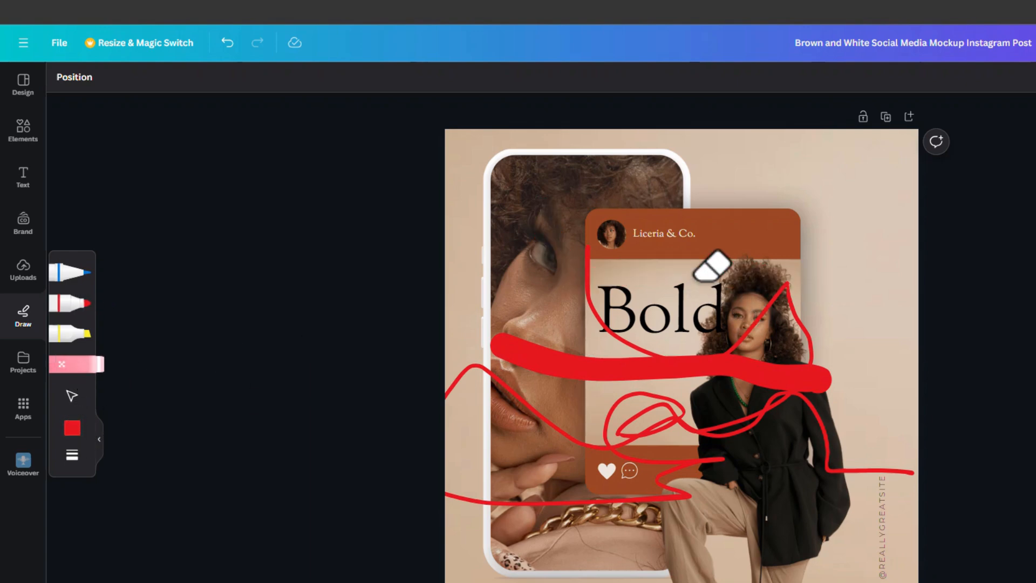
left_click(590, 302)
left_click(548, 351)
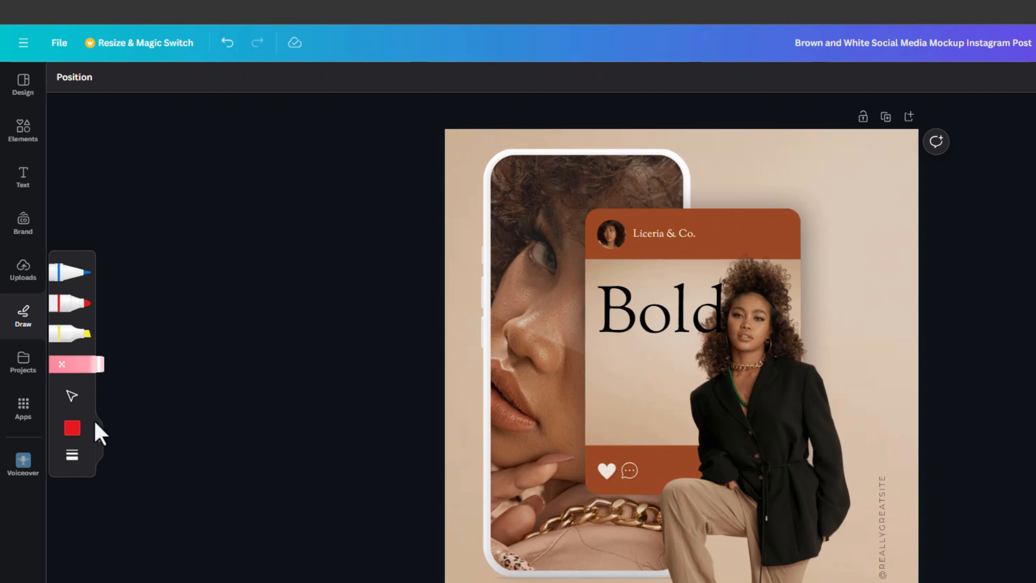
left_click(71, 397)
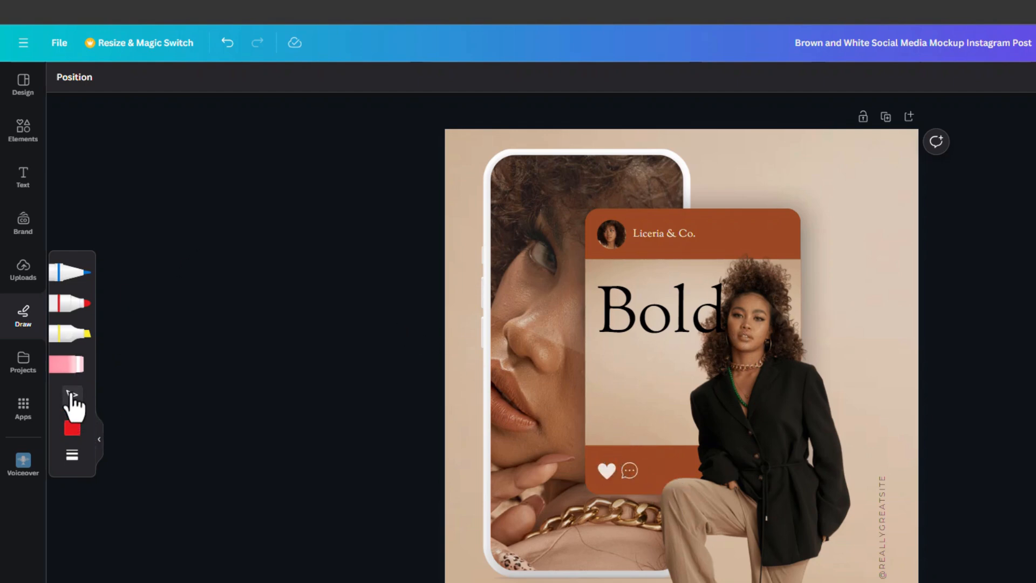
Browse the designs and folders among your saved projects.
left_click(27, 372)
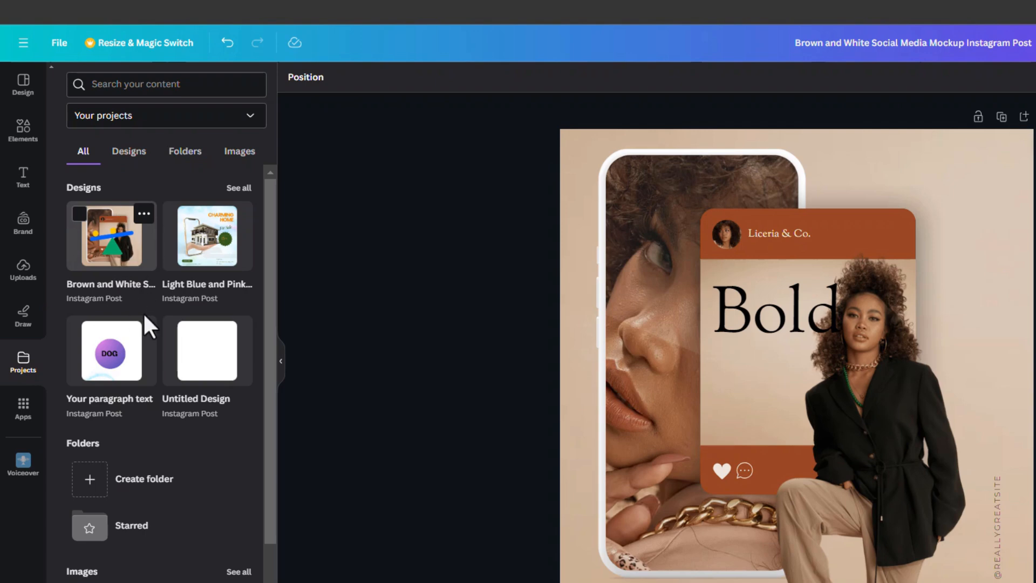
left_click(126, 153)
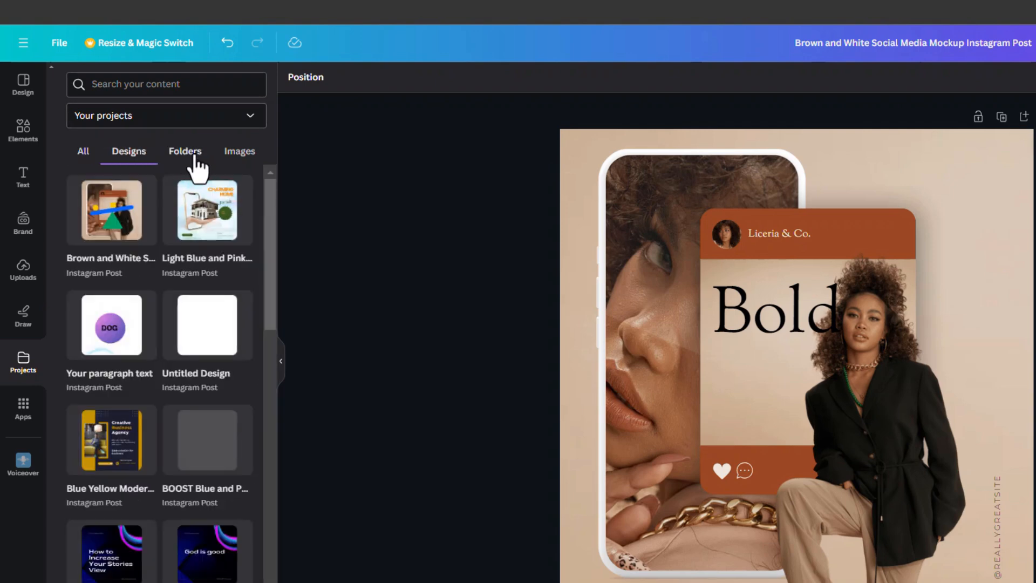
left_click(191, 160)
Look through the available Canva apps and open the popular Image Upscaler app in the design.
left_click(23, 410)
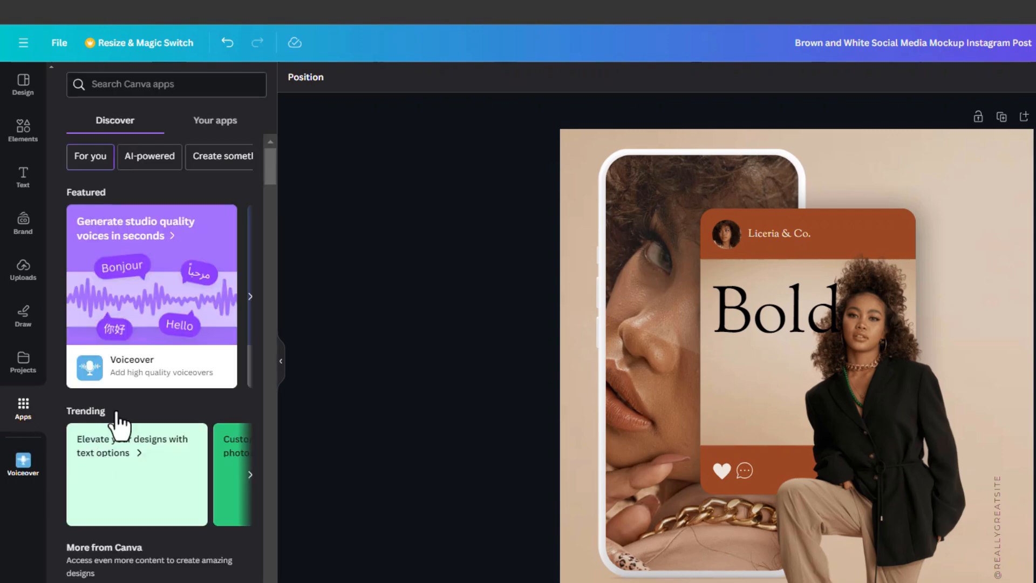
scroll(186, 386, "down", 3)
scroll(134, 391, "down", 4)
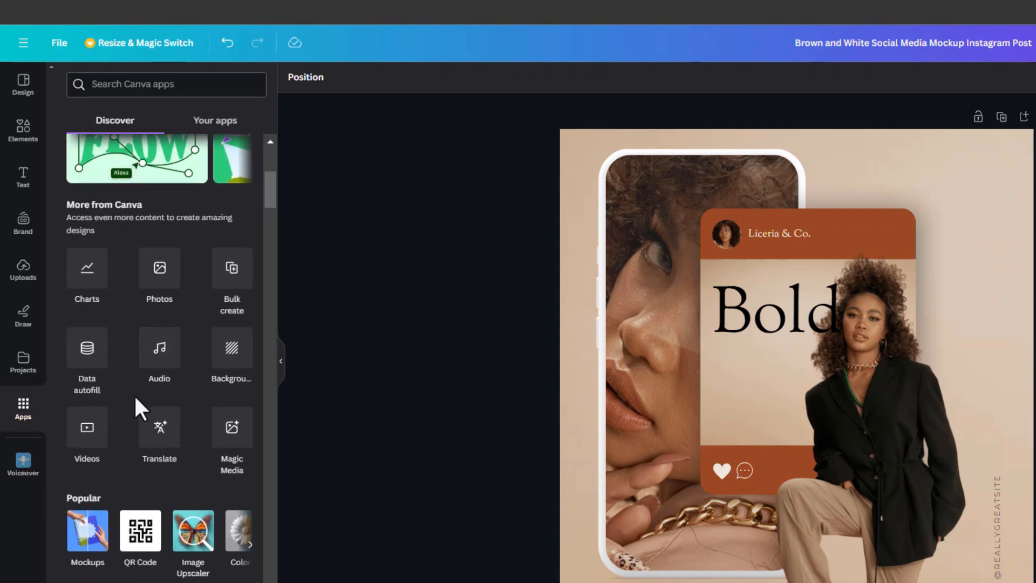
scroll(136, 385, "up", 5)
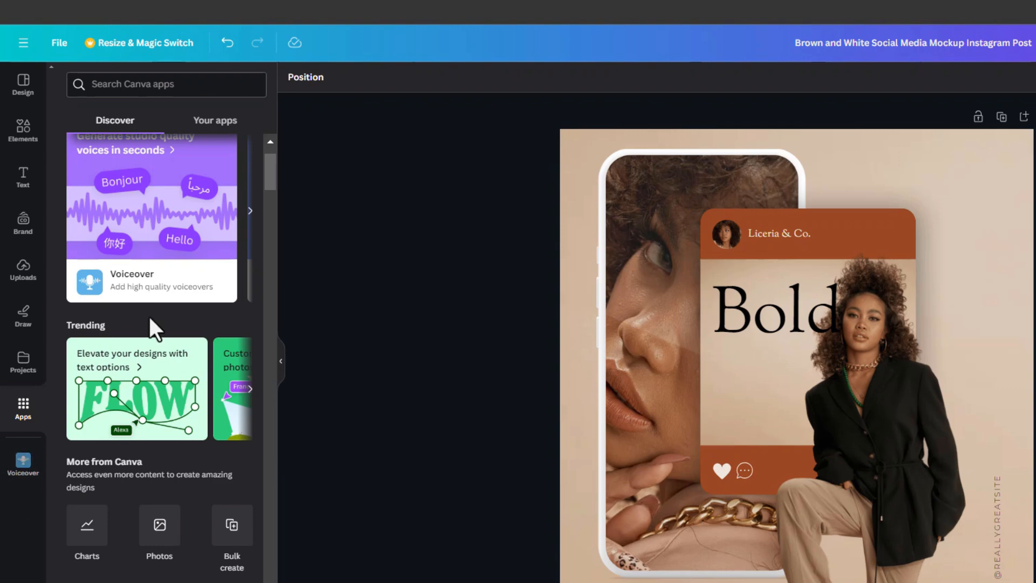
scroll(153, 367, "down", 8)
scroll(154, 448, "down", 2)
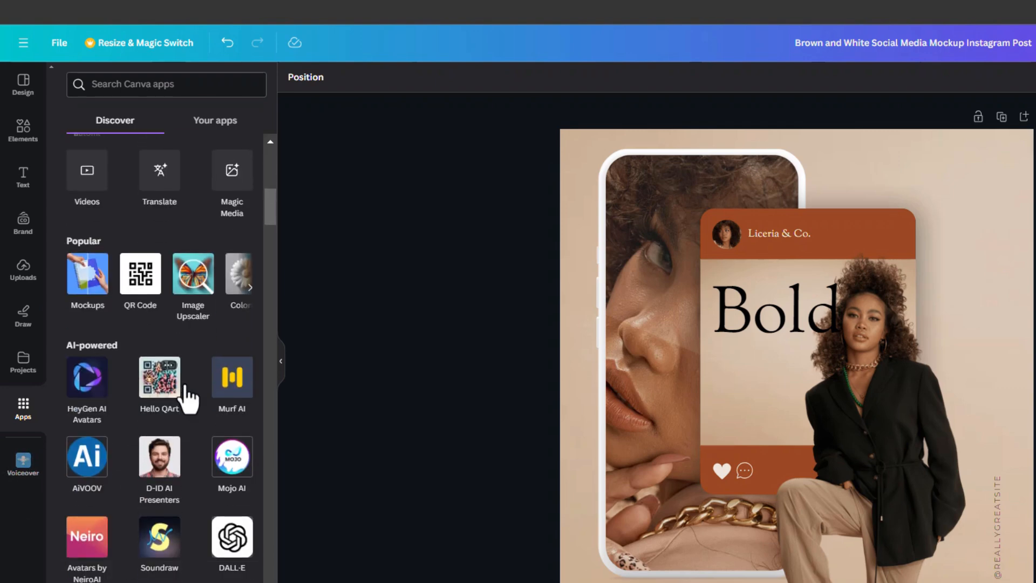
left_click(193, 275)
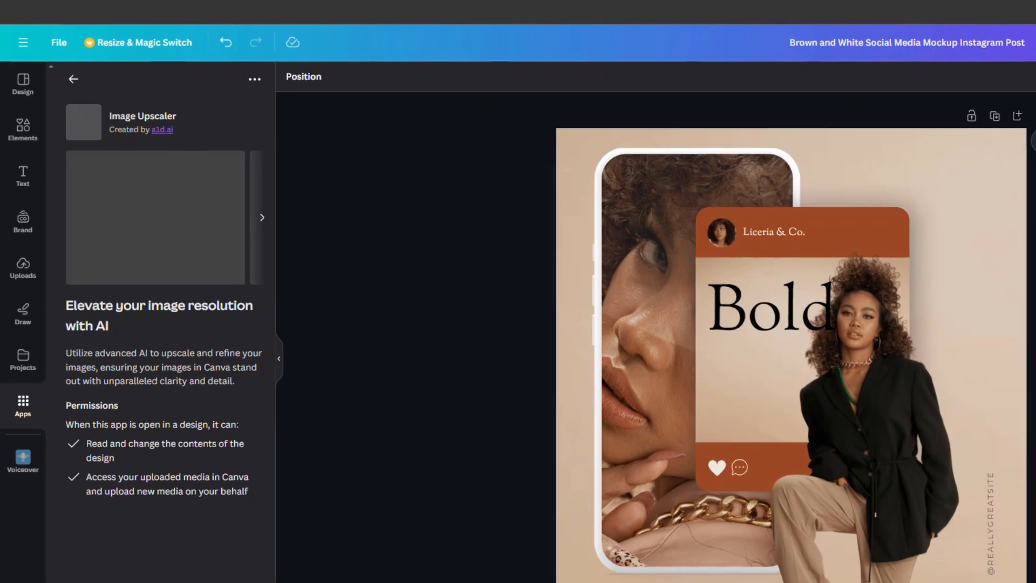
left_click(153, 561)
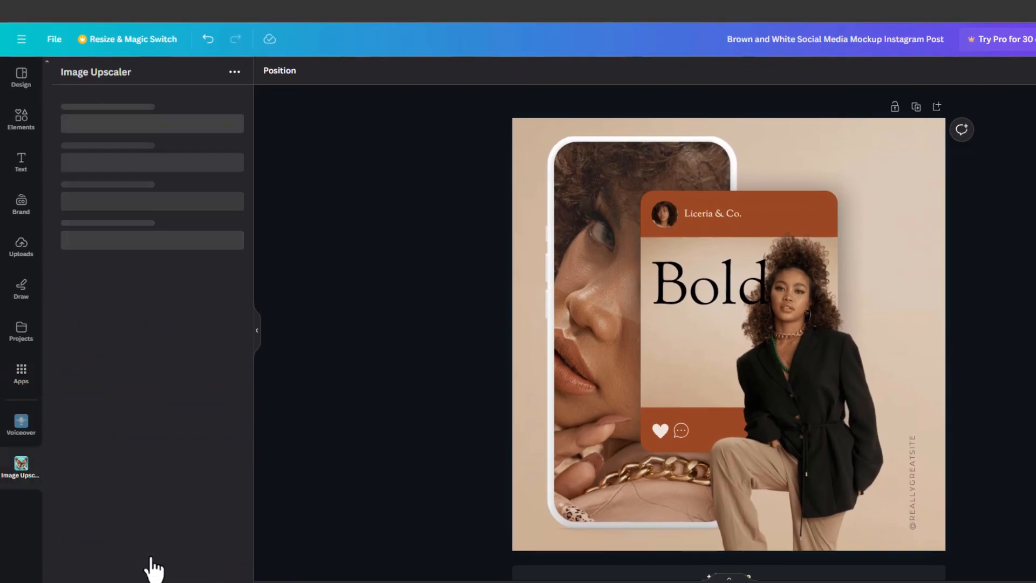
mouse_move(16, 479)
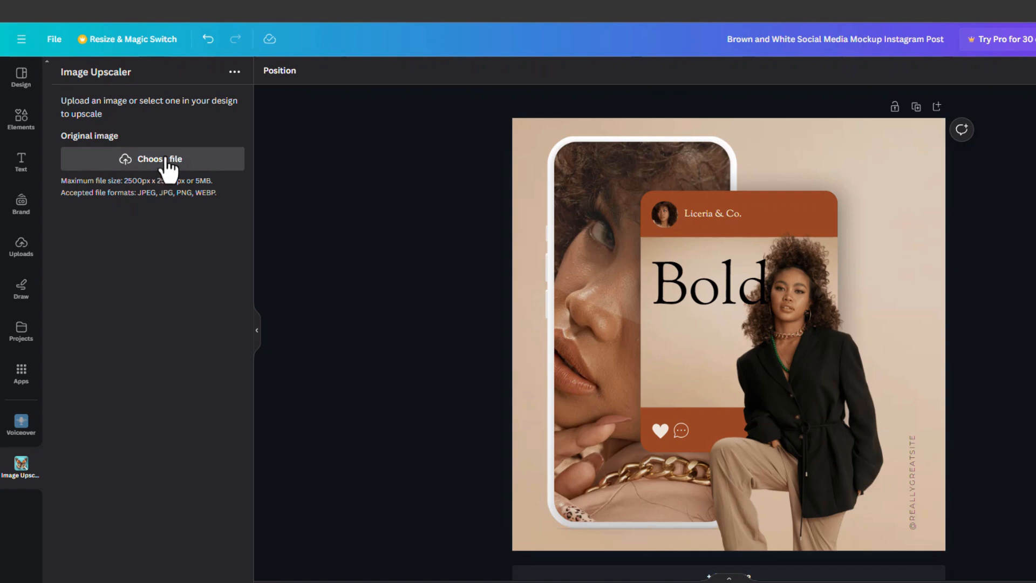
Upscale the image of the standing woman by 2x and replace the original in the design with the enhanced version.
left_click(831, 410)
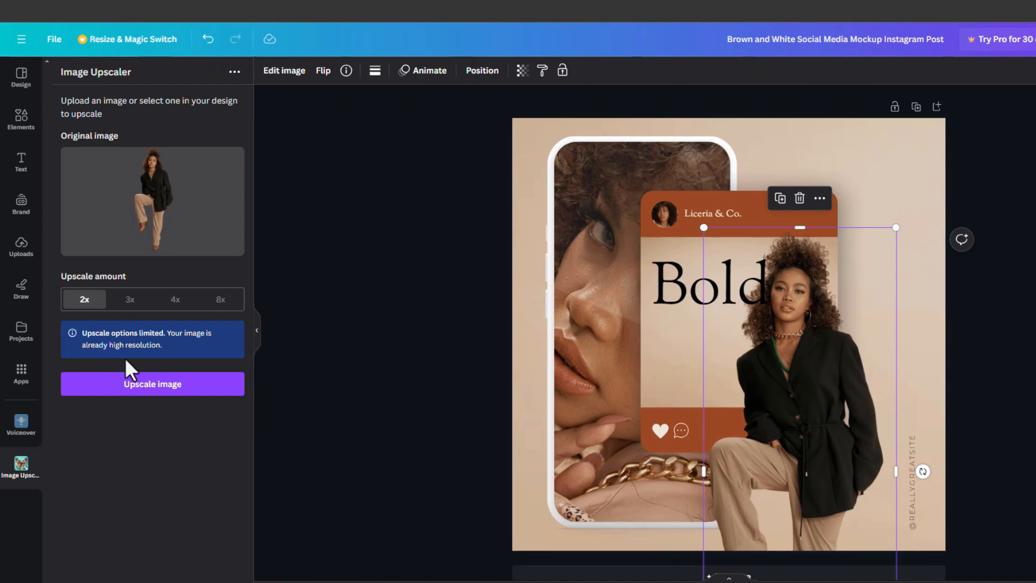
left_click(149, 399)
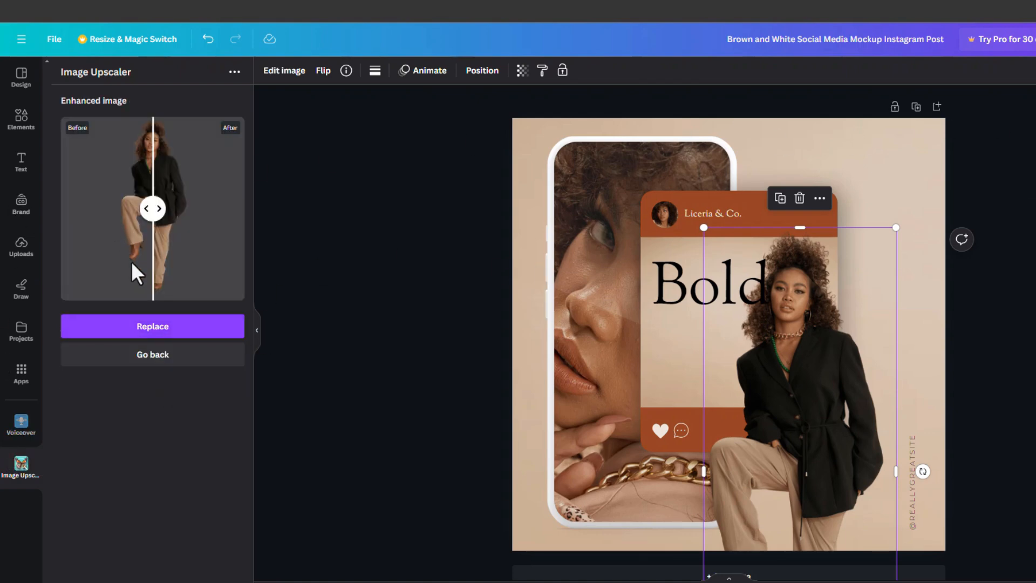
left_click(164, 340)
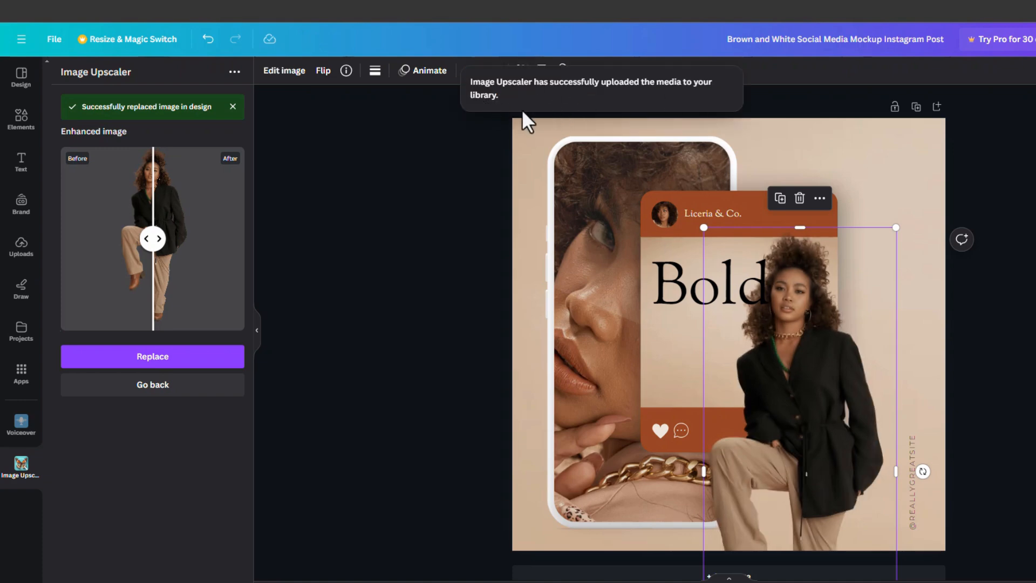
left_click(910, 154)
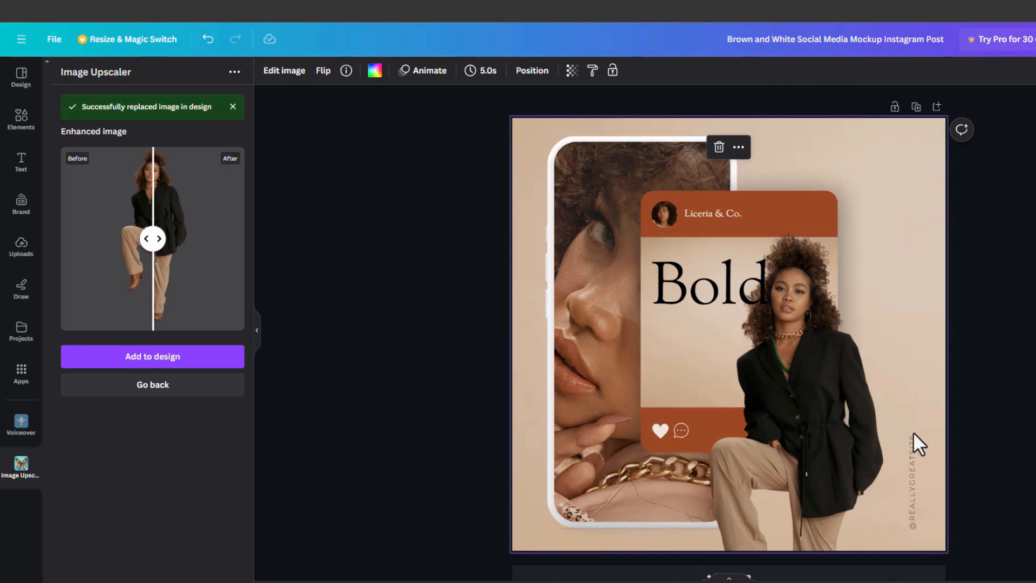
Move the "Bold" text layer directly beneath the standing woman's cutout layer so the text sits behind her.
left_click(677, 272)
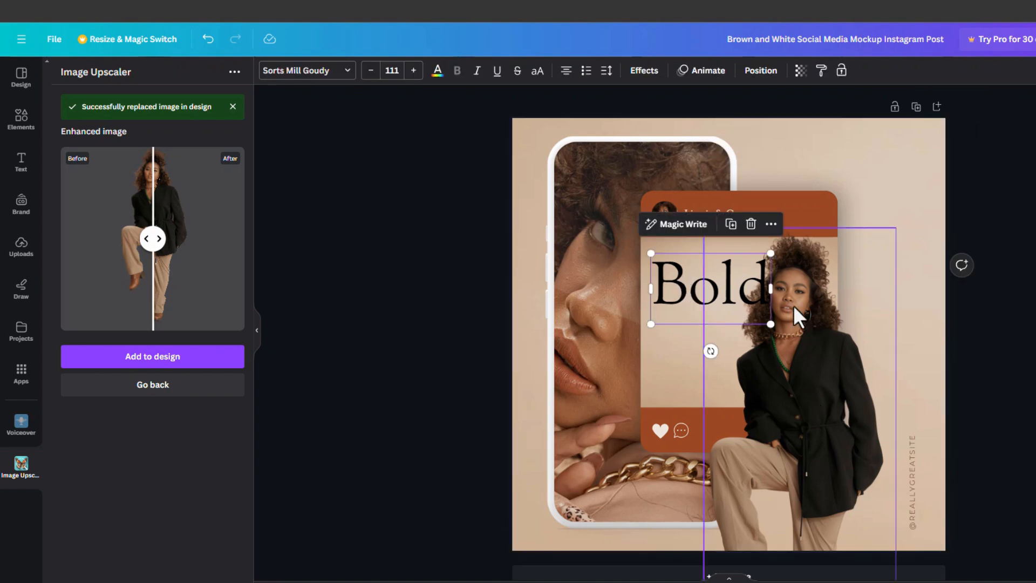
left_click(762, 72)
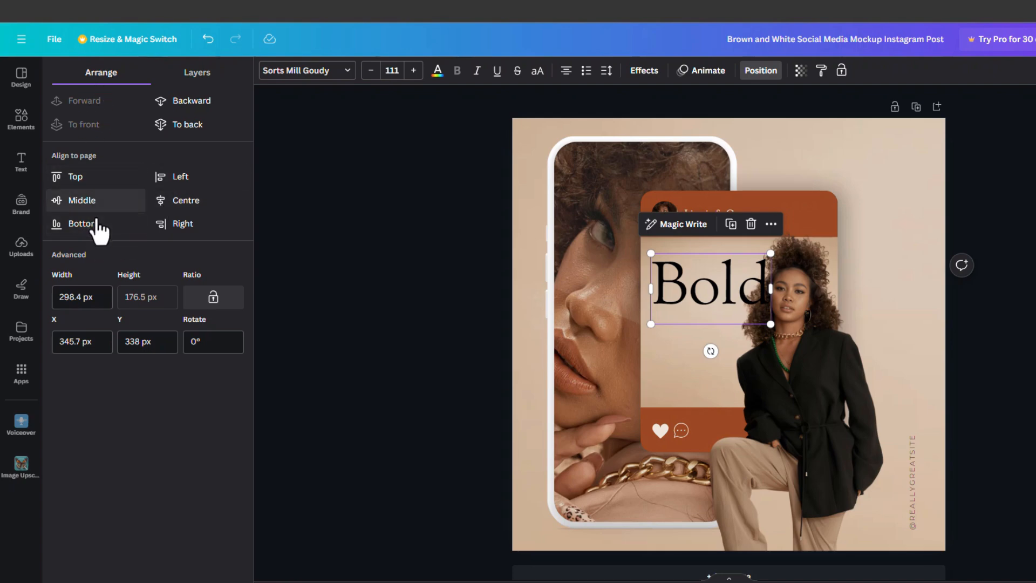
left_click(196, 75)
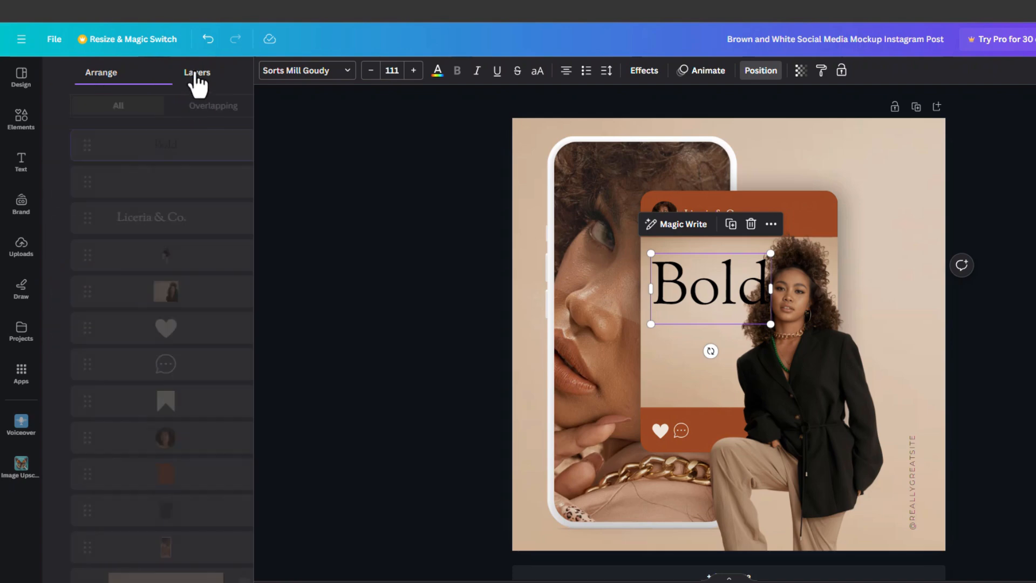
left_click(149, 259)
left_click(168, 165)
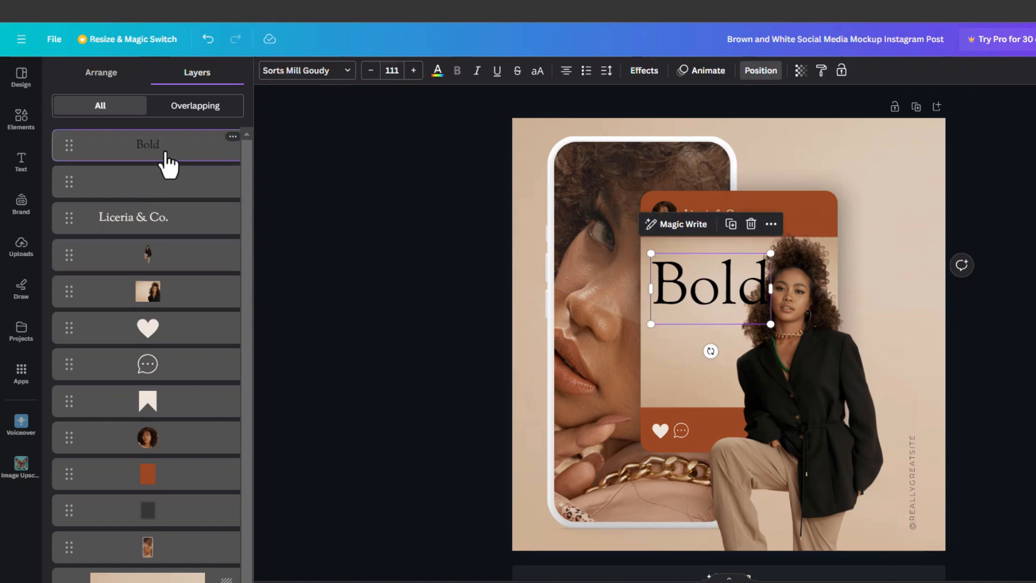
left_click_drag(166, 162, 162, 268)
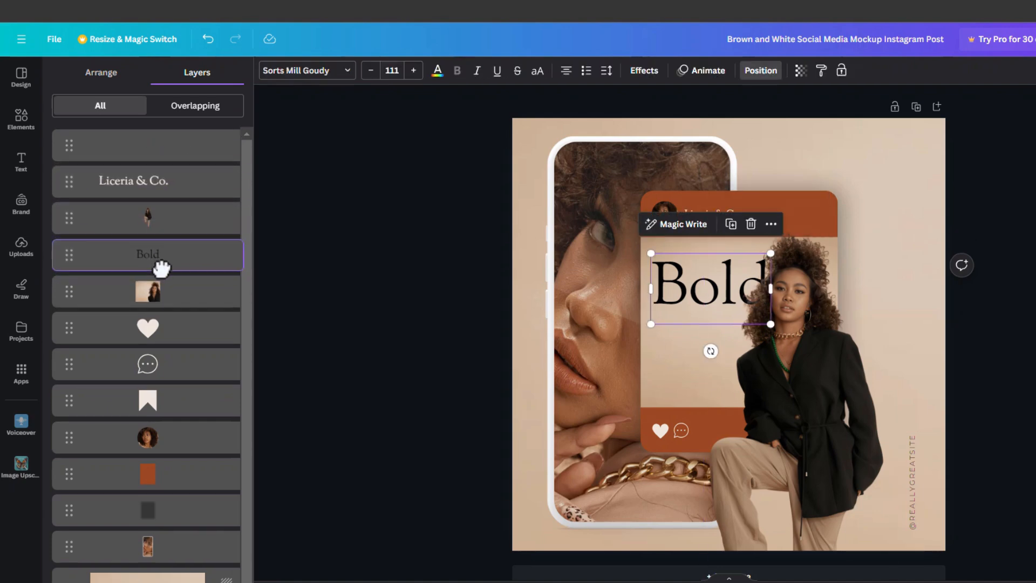
left_click(1018, 287)
left_click(991, 307)
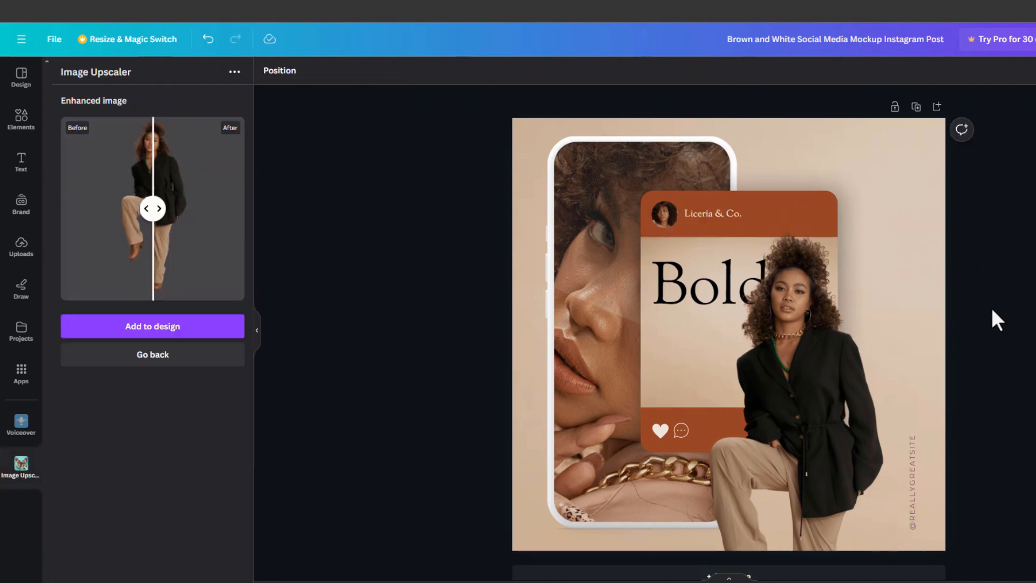
left_click(656, 362)
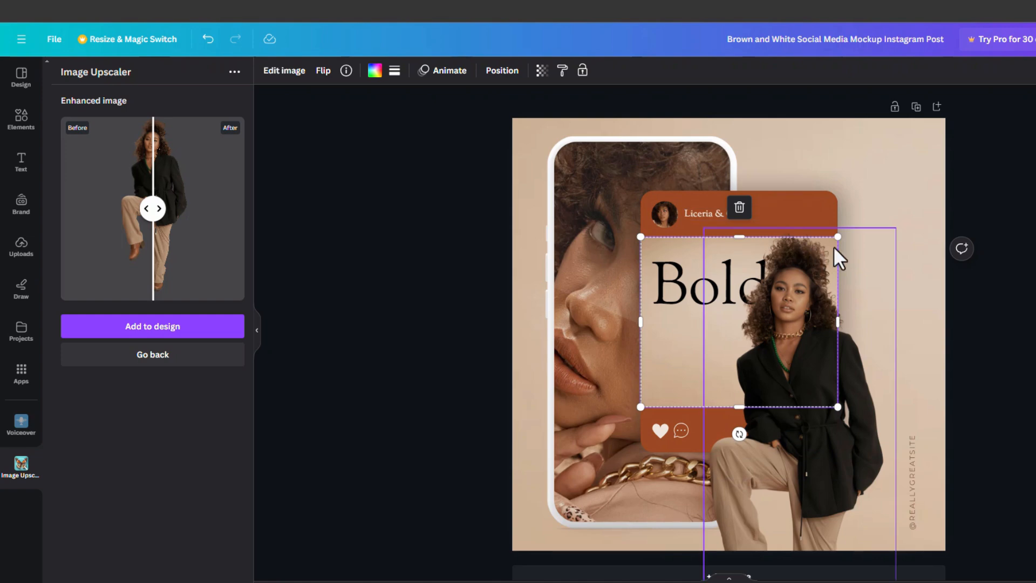
left_click(985, 343)
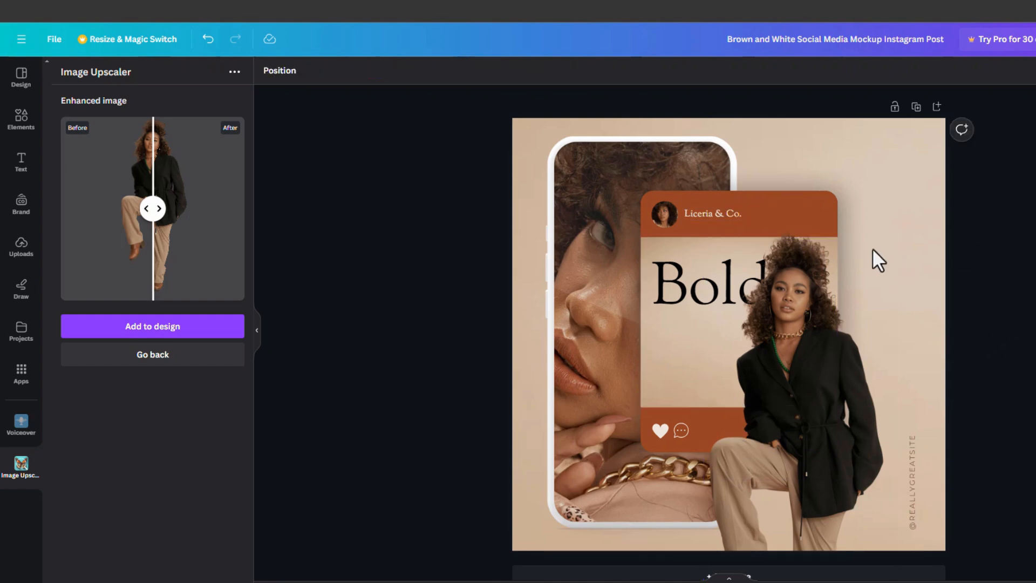
Change the font of the "Liceria & Co." text in the card's header to Poppins SemiBold.
left_click(697, 212)
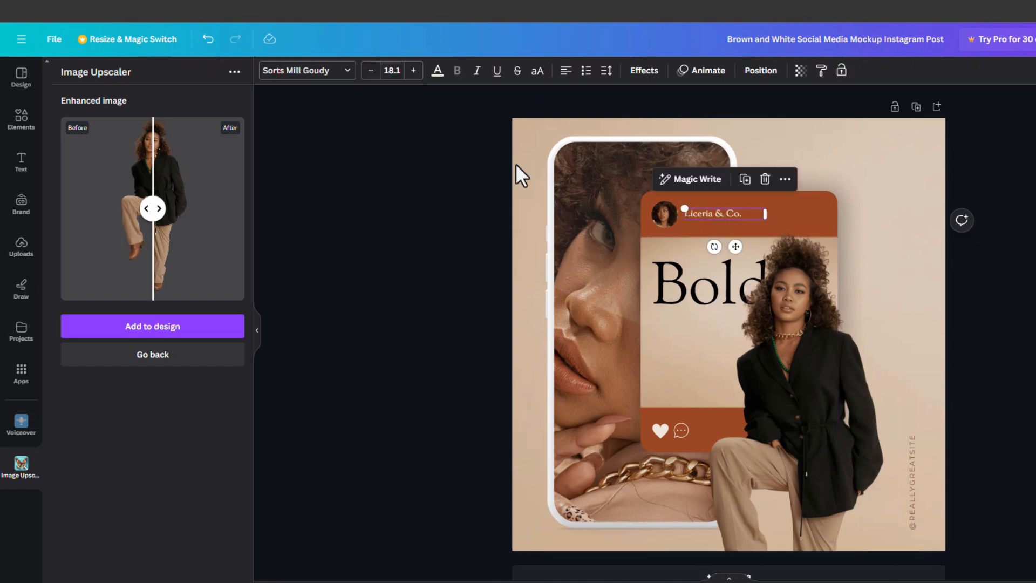
left_click(312, 80)
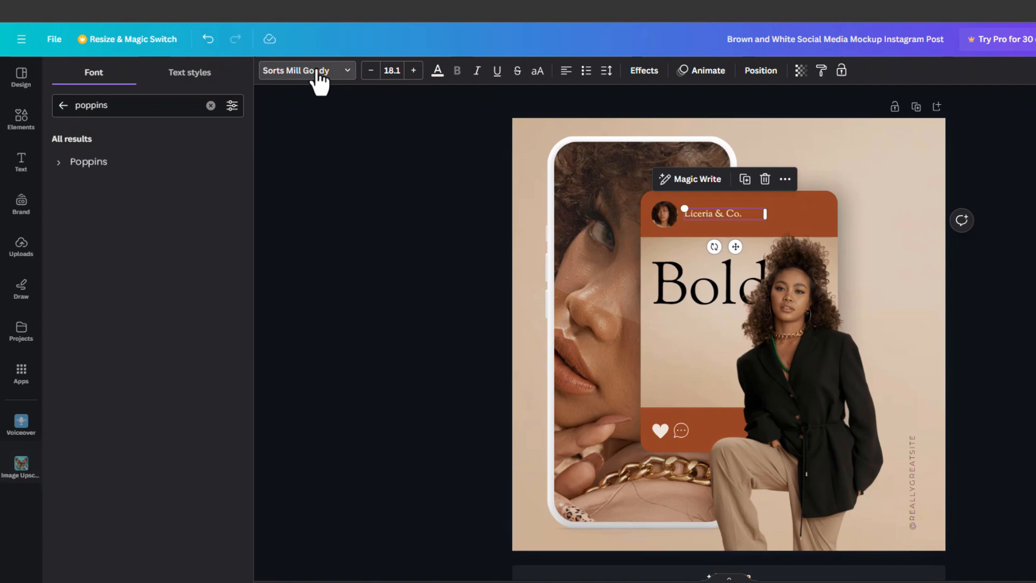
left_click(58, 162)
left_click(110, 304)
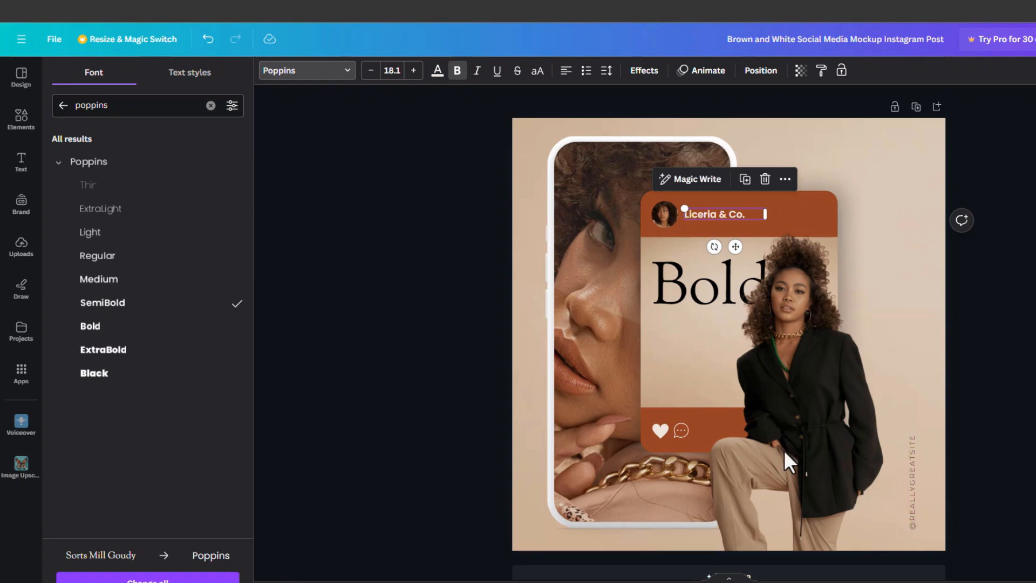
left_click(969, 310)
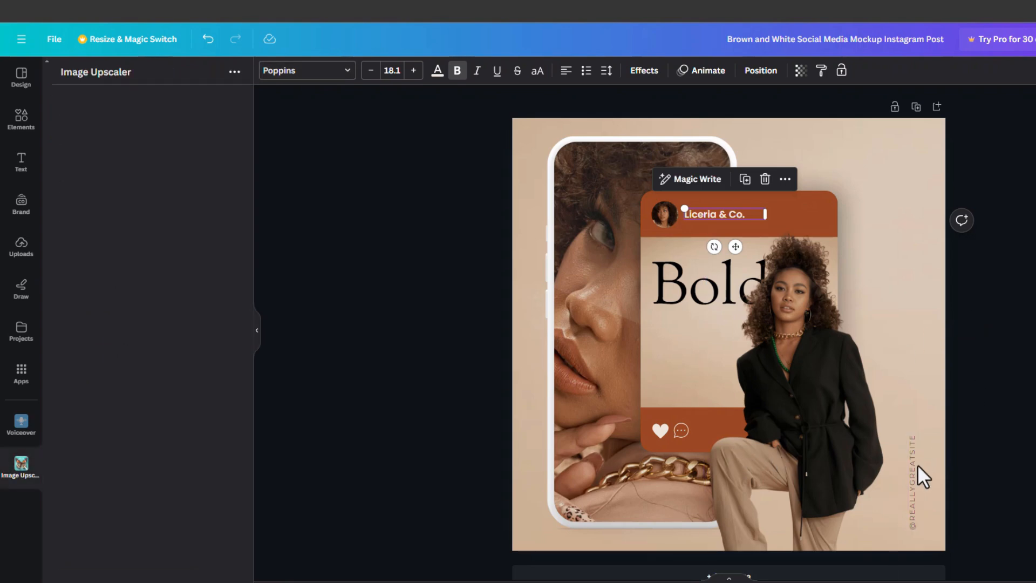
left_click(910, 477)
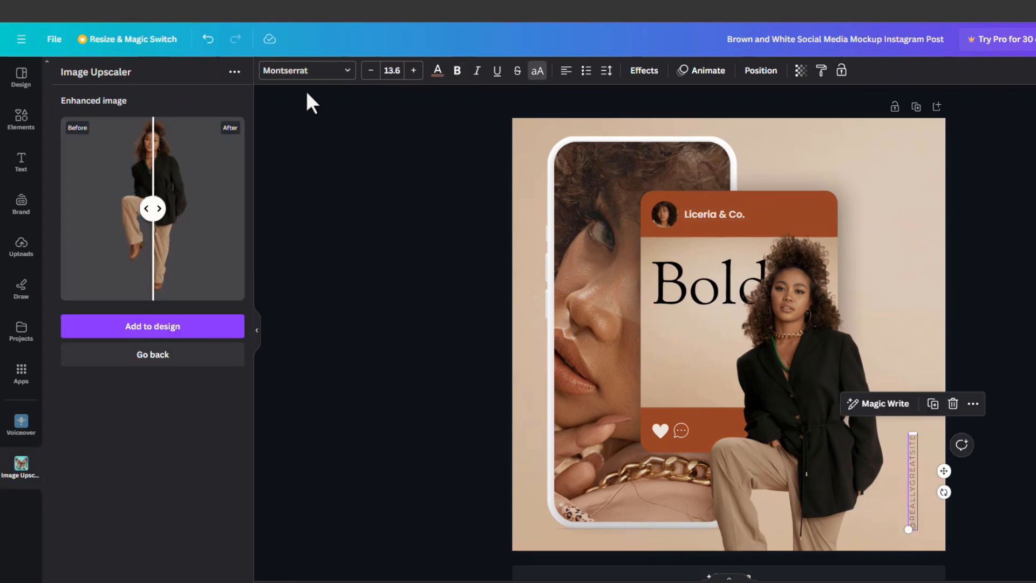
left_click(343, 75)
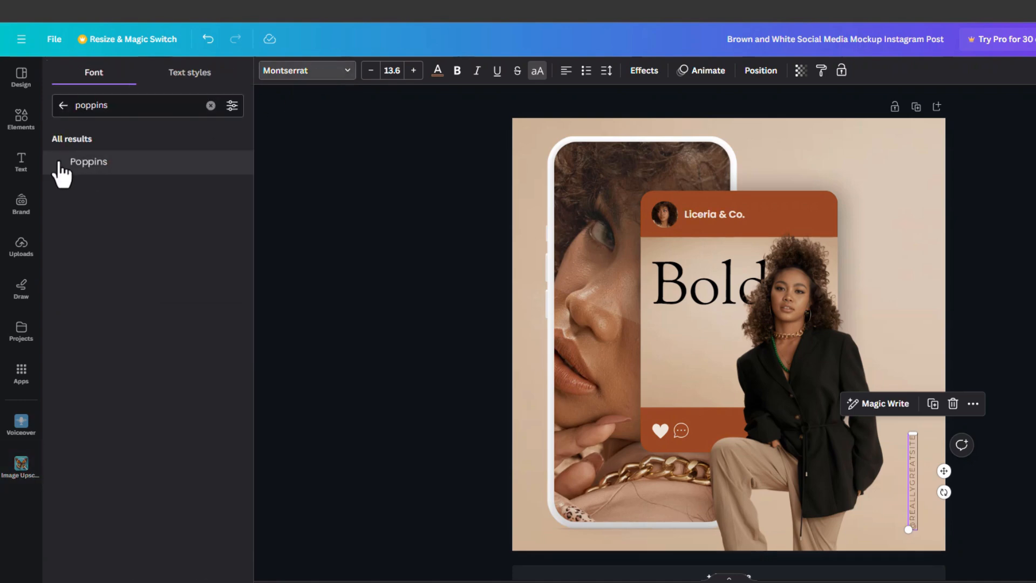
left_click(60, 164)
left_click(122, 236)
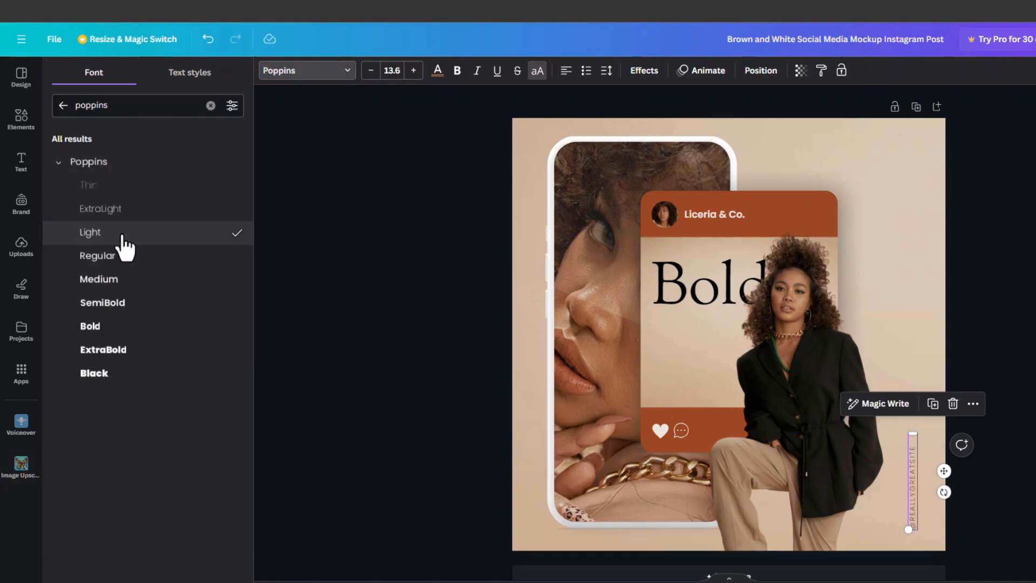
left_click(962, 252)
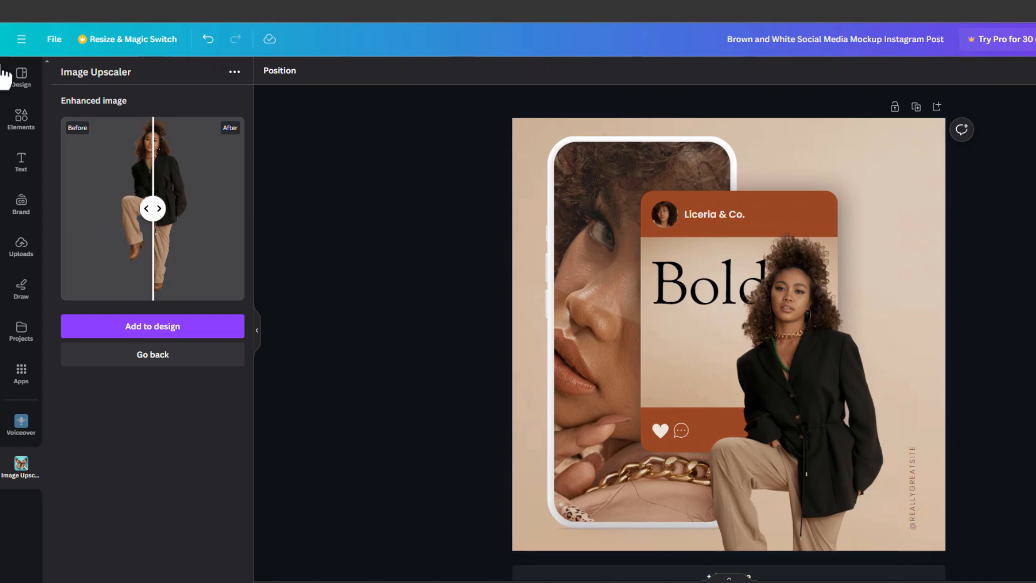
Search the elements library for "instagram icon" and look through all of the matching graphics.
left_click(21, 123)
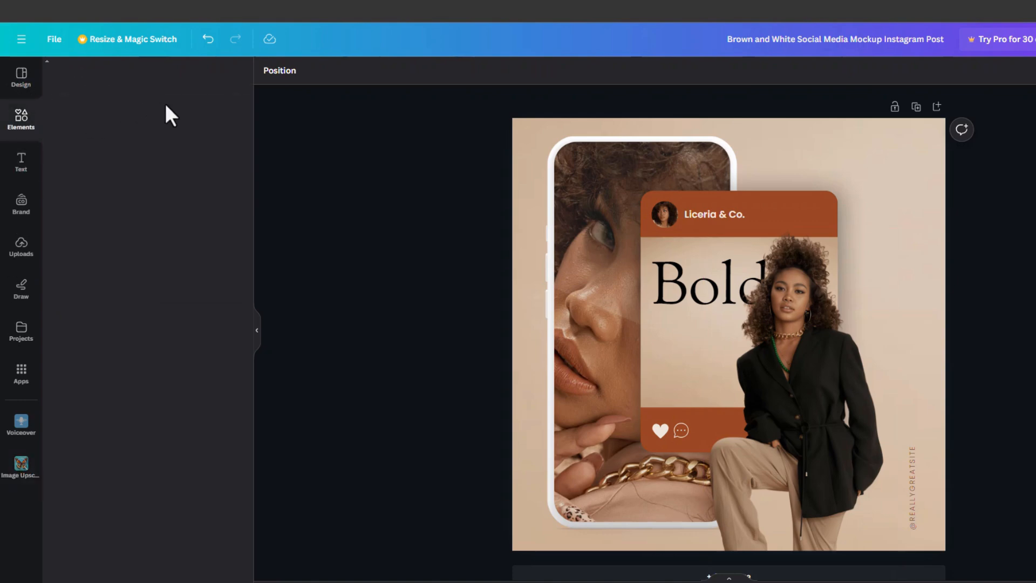
left_click(125, 76)
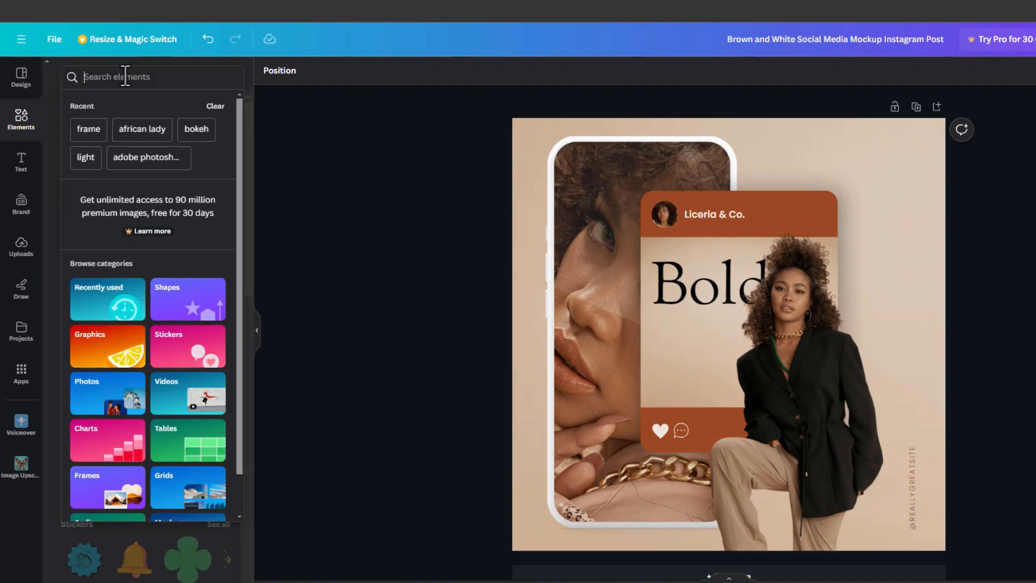
type("istagram ico")
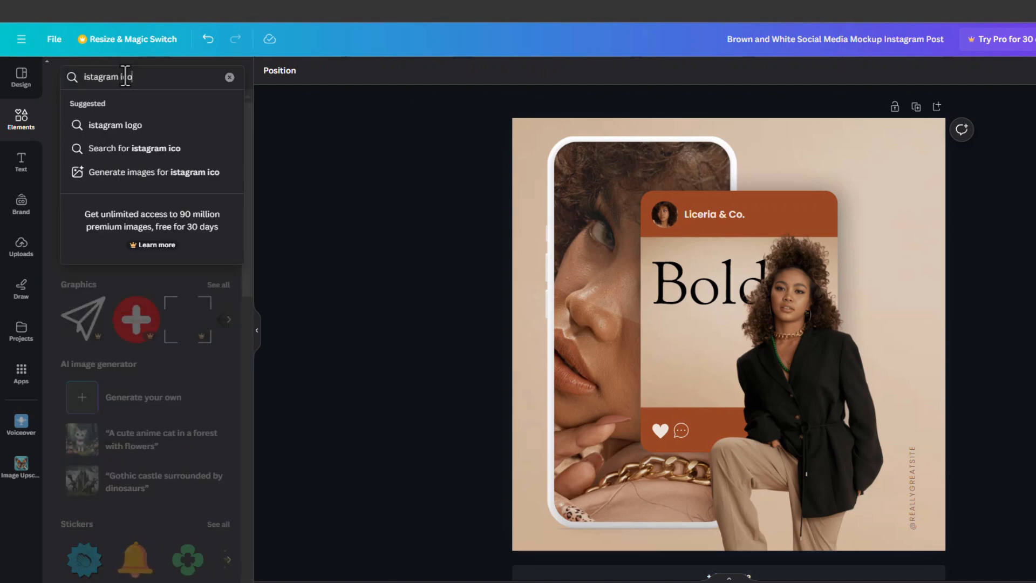
type("n")
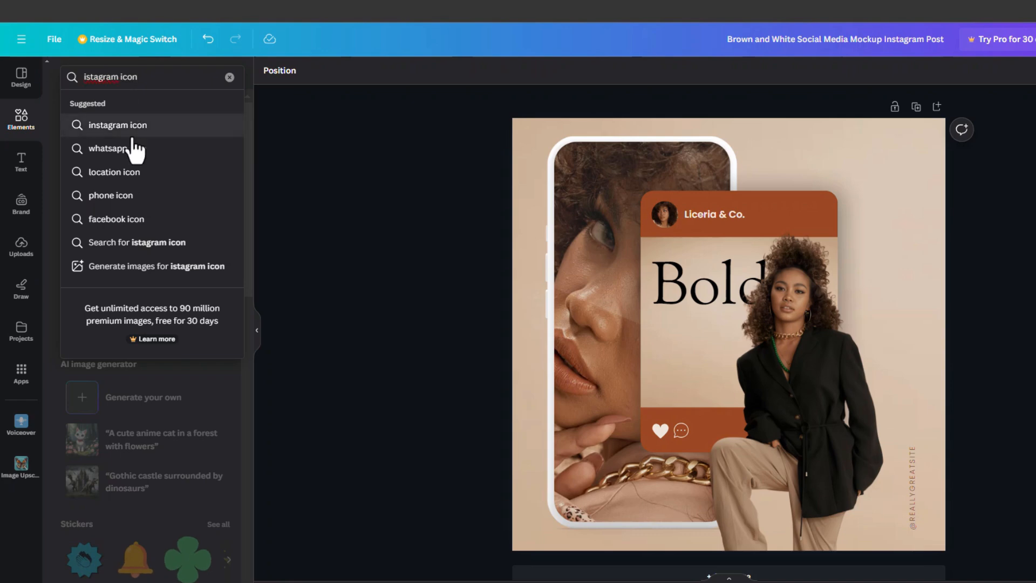
left_click(145, 129)
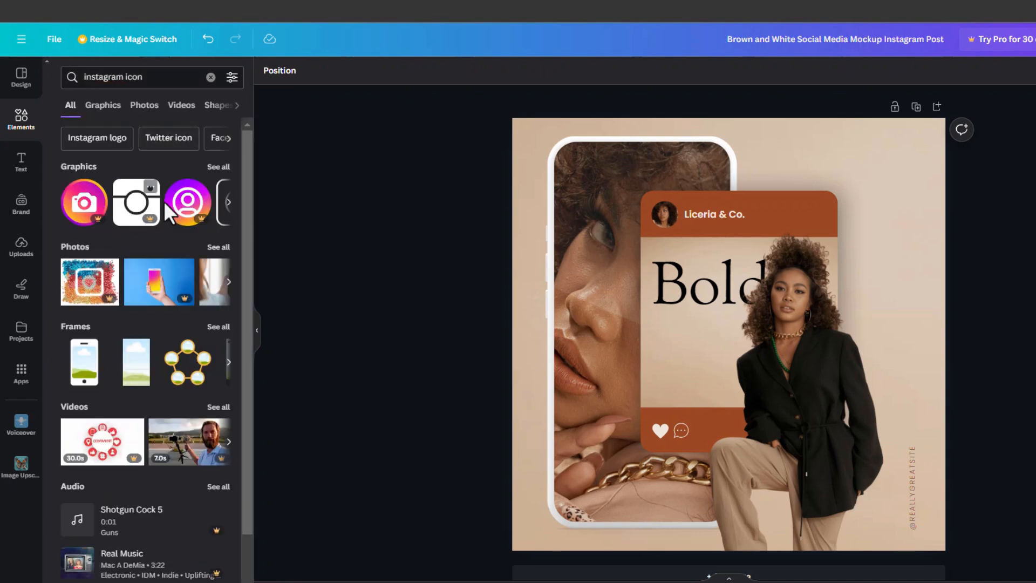
left_click(220, 168)
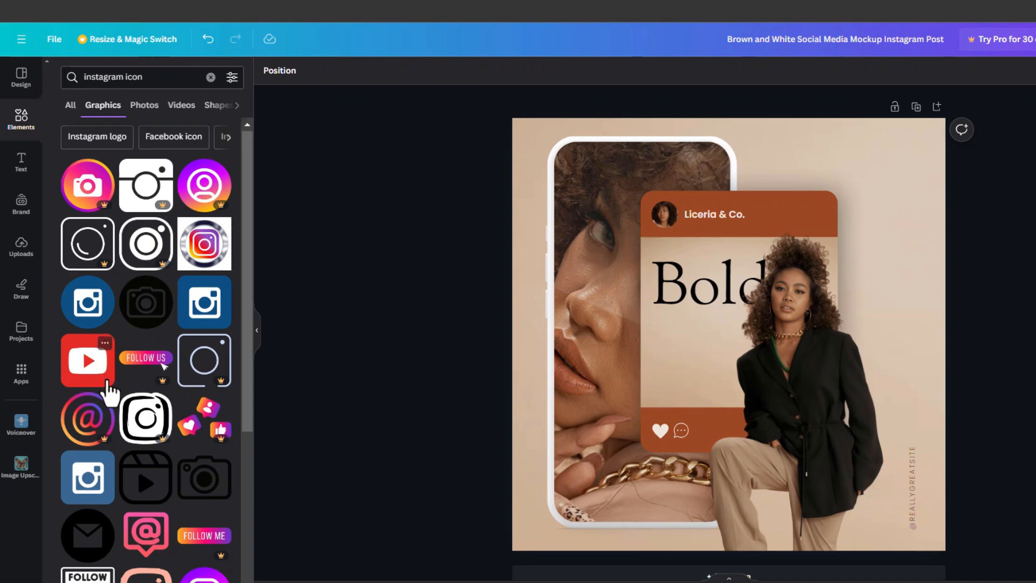
scroll(108, 397, "down", 2)
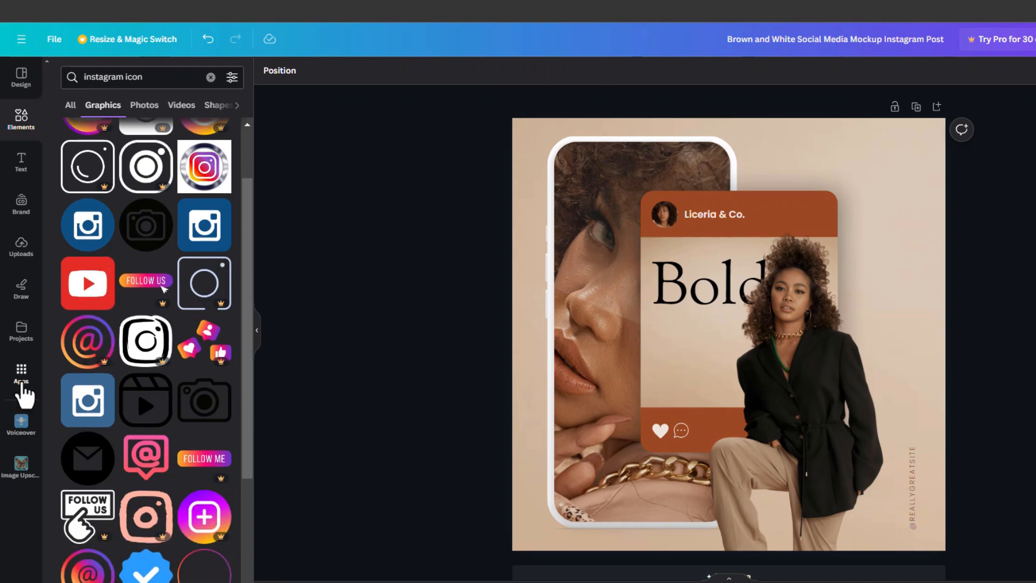
Browse the available apps, search them for "icon", and open the IconScout app.
left_click(22, 382)
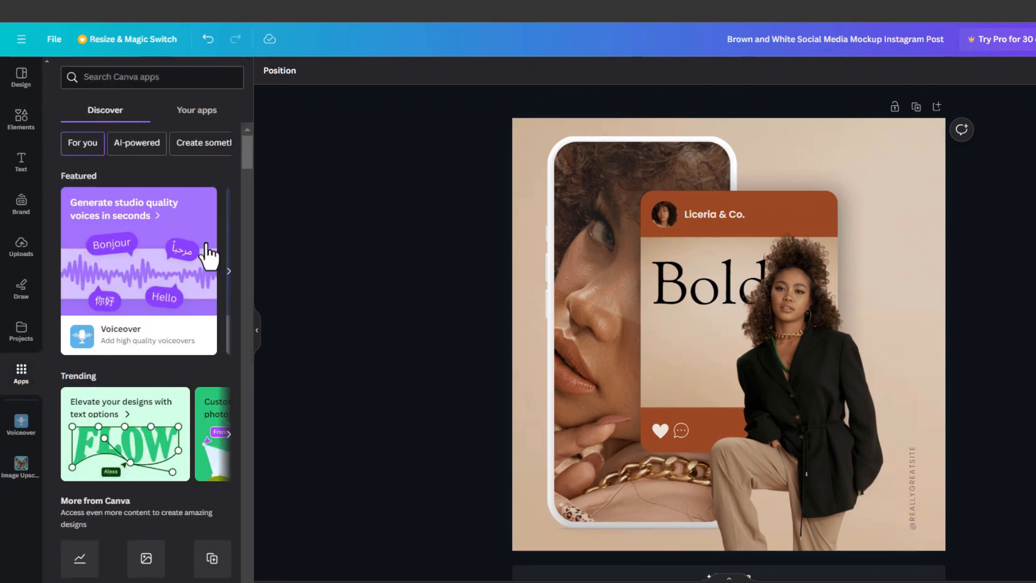
scroll(209, 255, "down", 5)
scroll(184, 249, "down", 10)
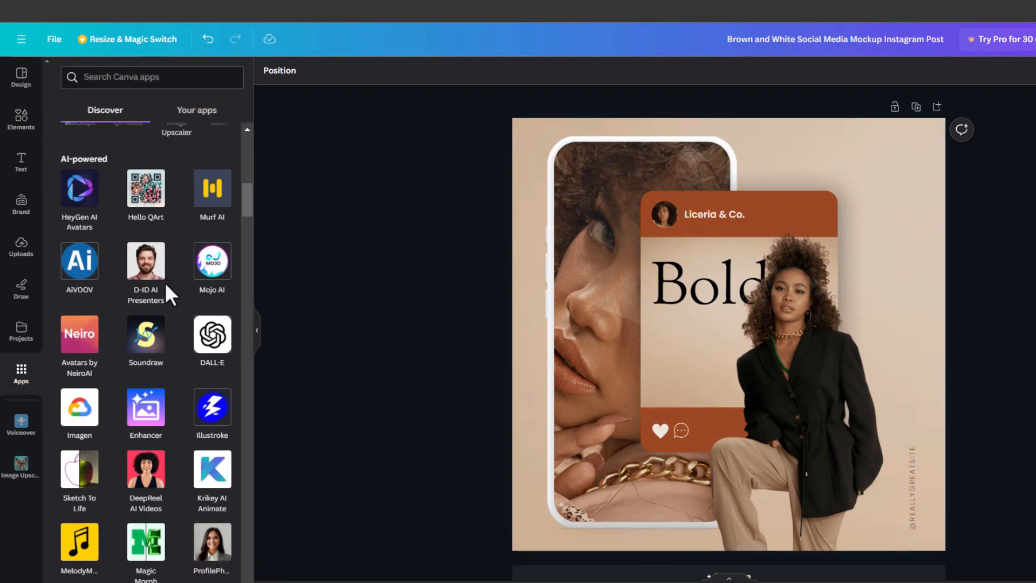
scroll(163, 396, "down", 7)
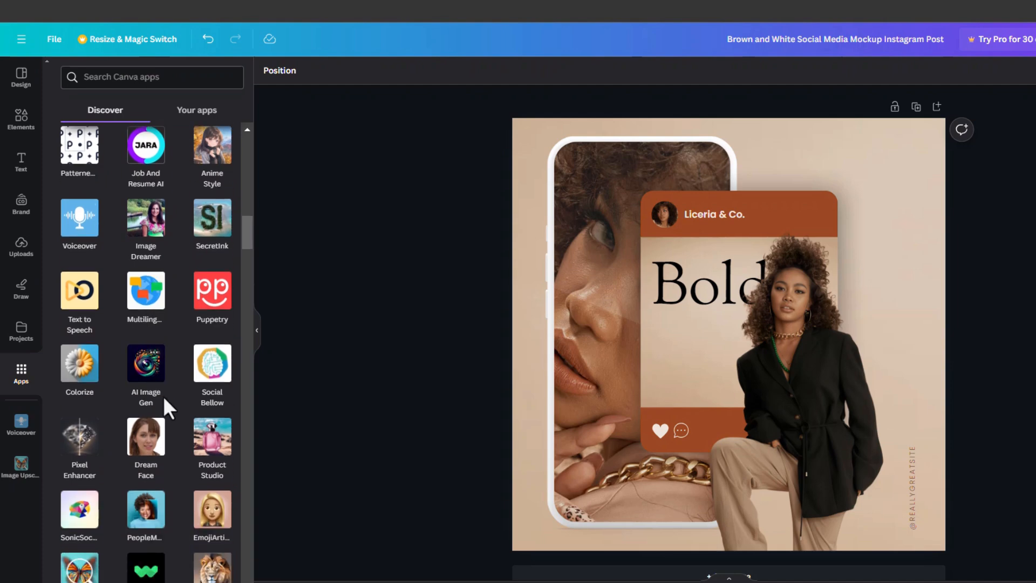
scroll(167, 404, "down", 3)
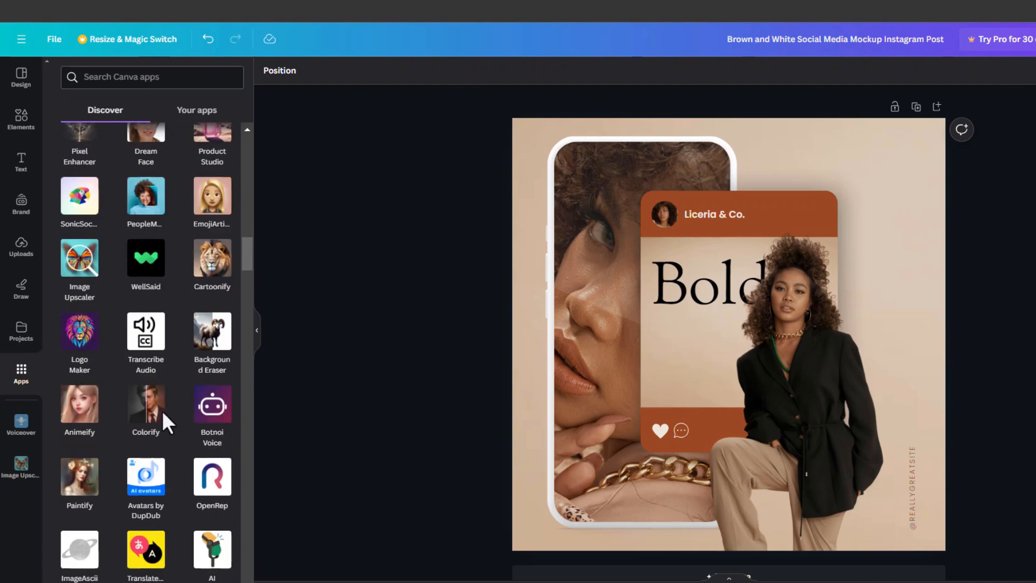
scroll(162, 411, "down", 6)
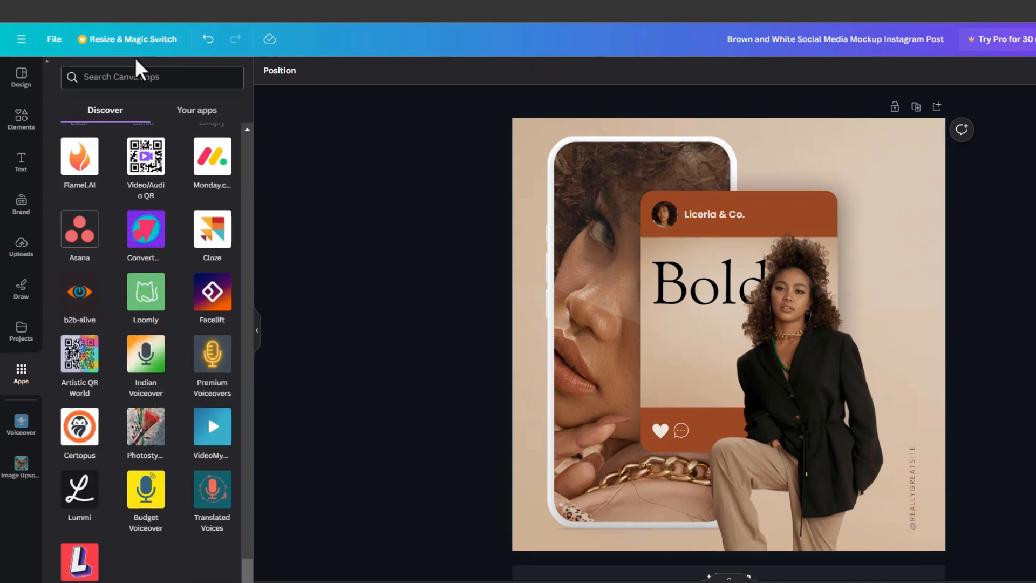
left_click(135, 80)
type("icon")
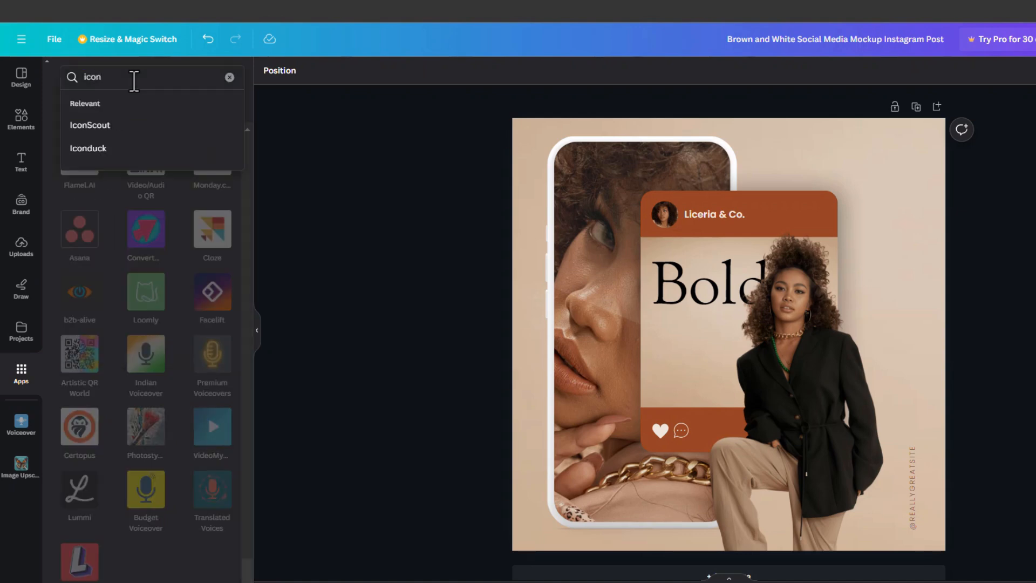
key("Escape")
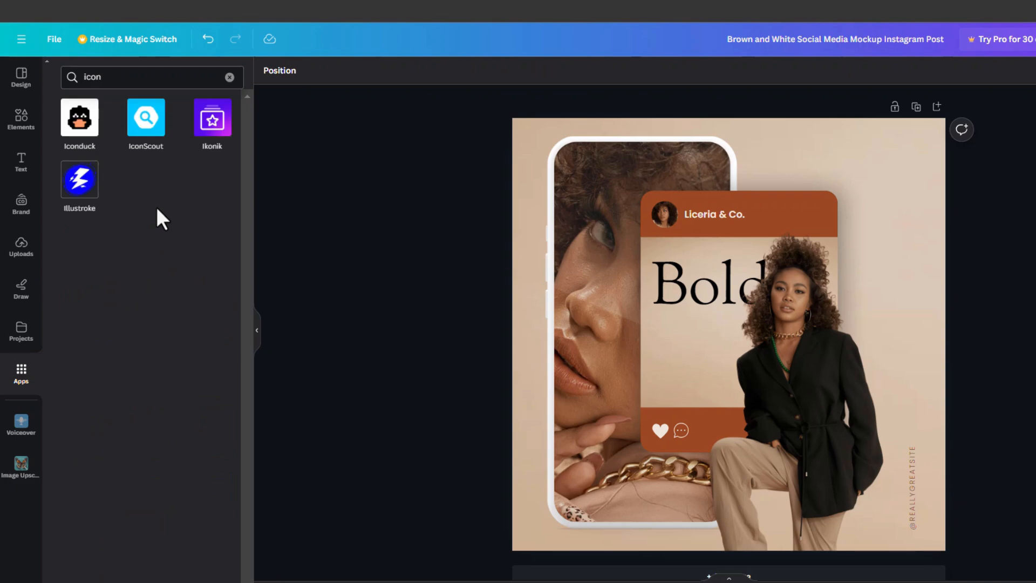
left_click(150, 129)
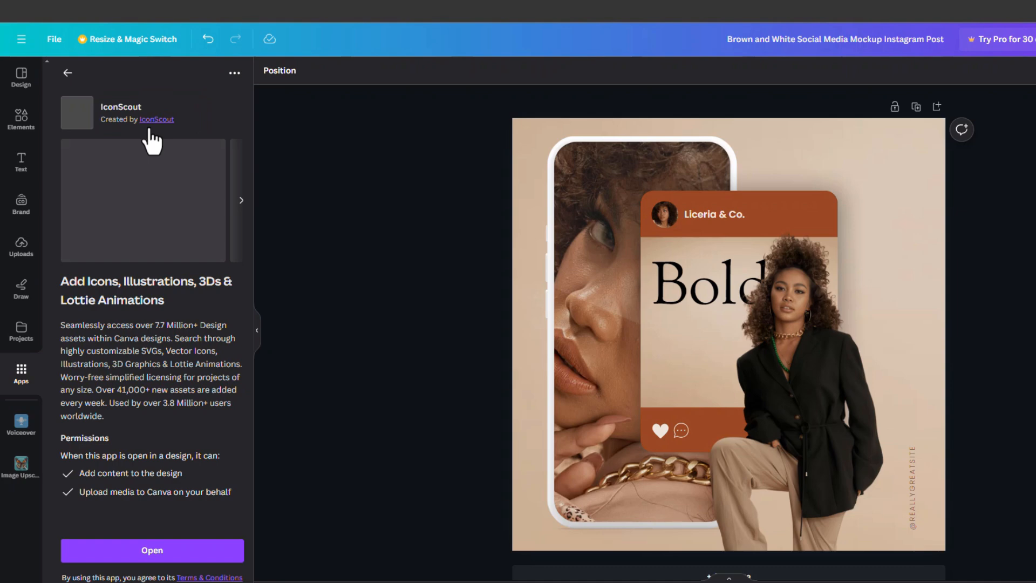
left_click(153, 550)
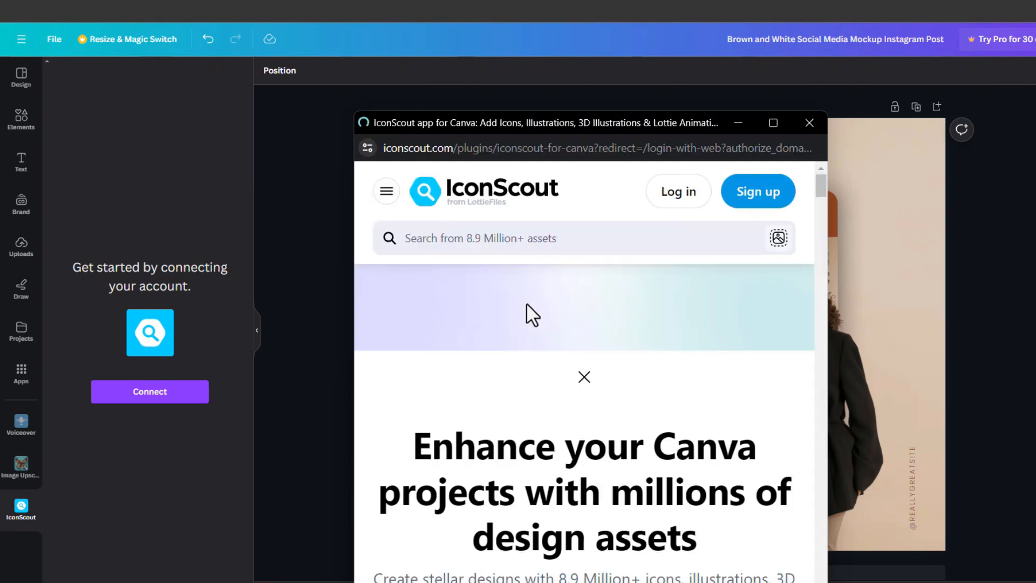
Sign up for IconScout with an existing Google account and approve sharing the account details.
scroll(603, 267, "down", 5)
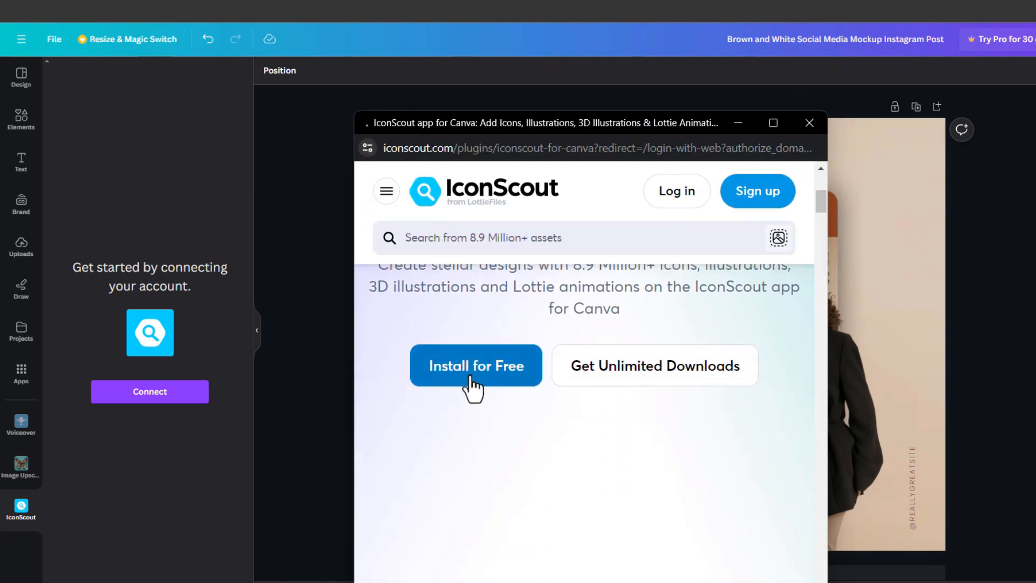
scroll(669, 319, "up", 5)
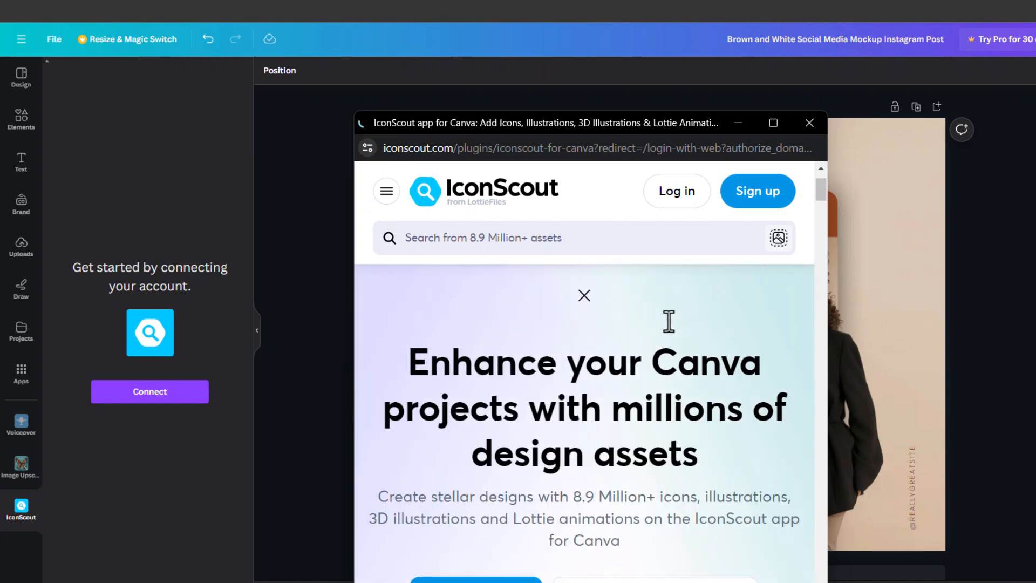
left_click(769, 197)
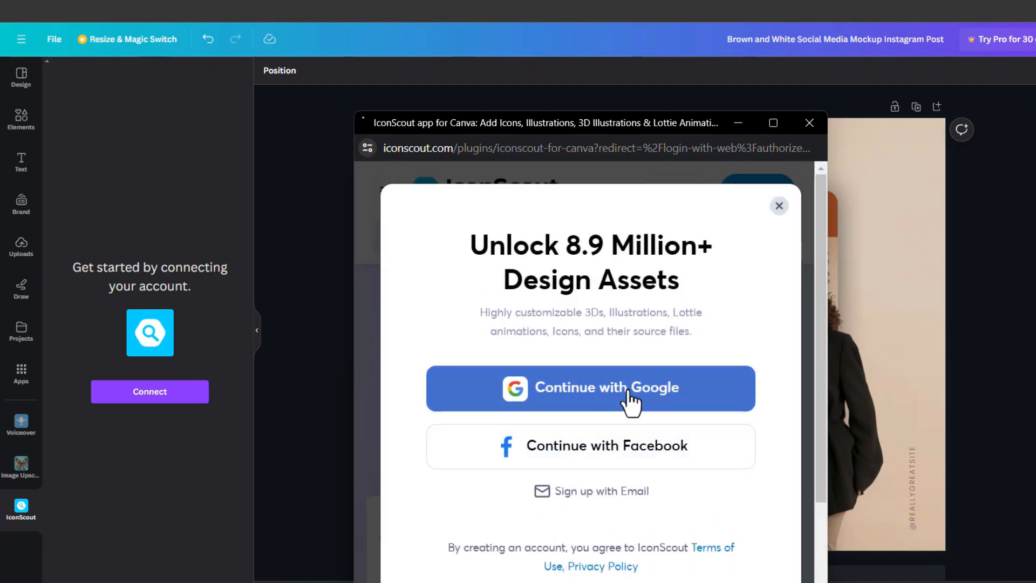
left_click(629, 393)
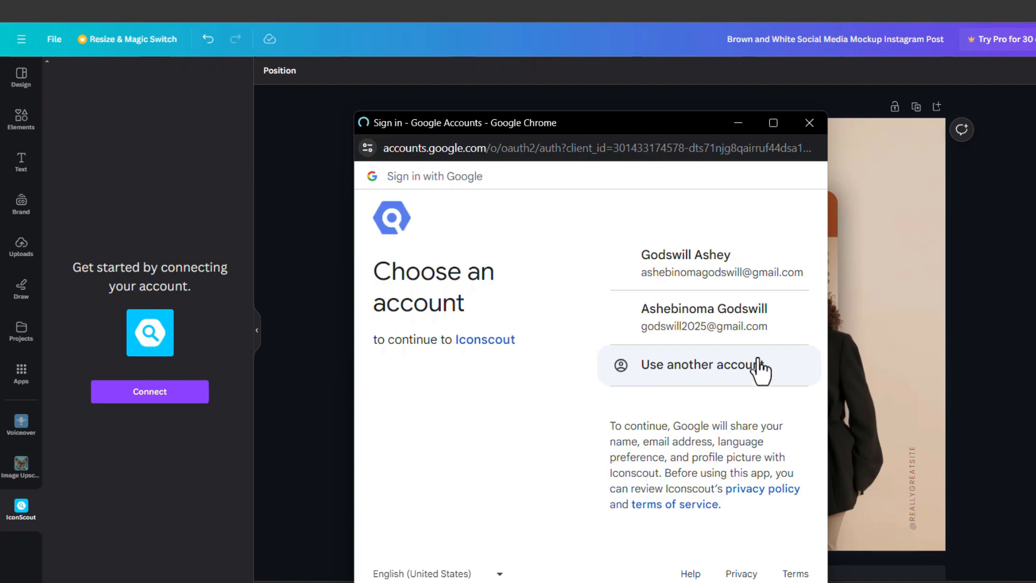
left_click(723, 265)
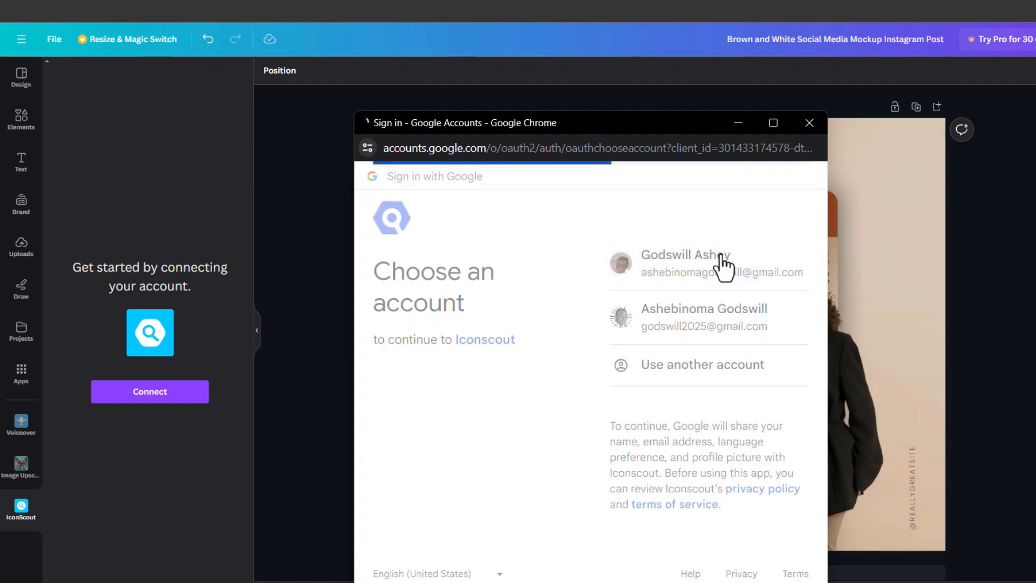
left_click(700, 414)
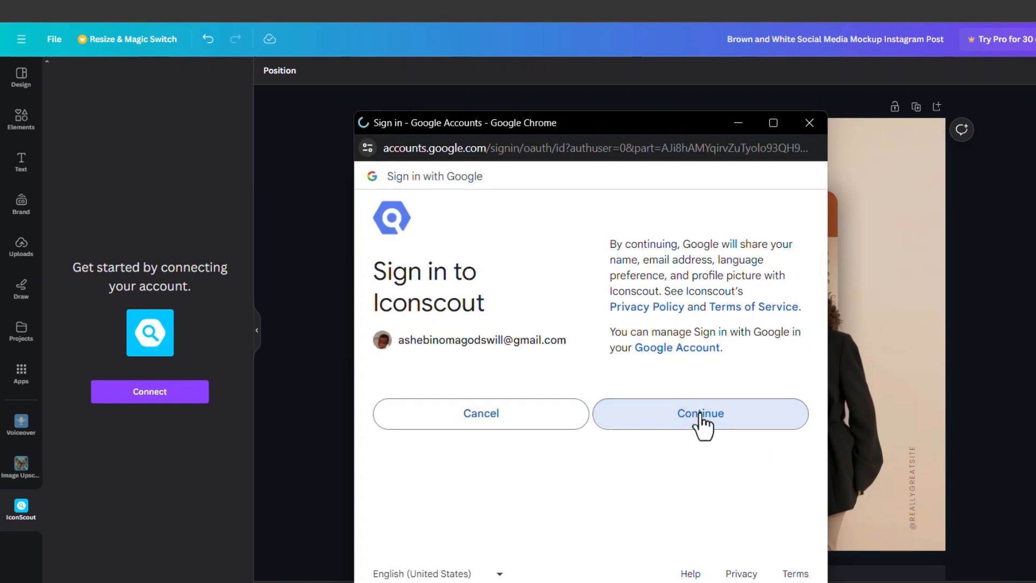
left_click(700, 415)
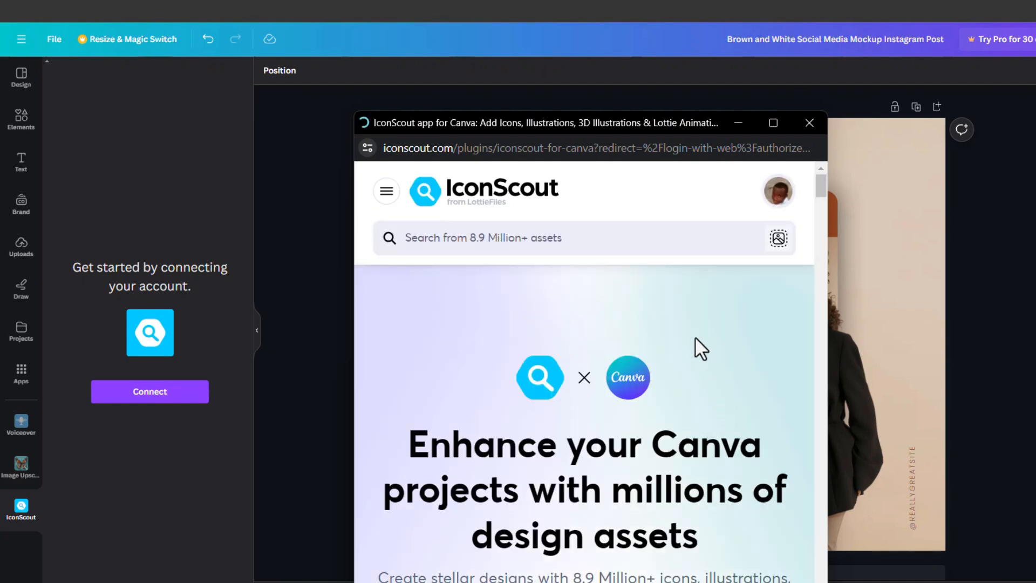
Look through the IconScout for Canva page for a way to finish connecting the app.
scroll(710, 324, "down", 6)
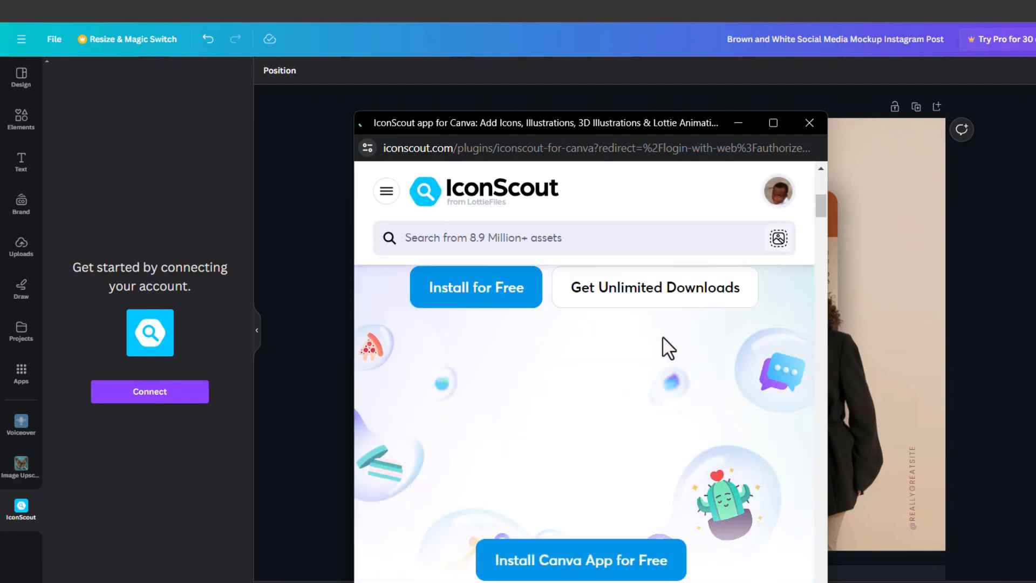
scroll(664, 378, "down", 2)
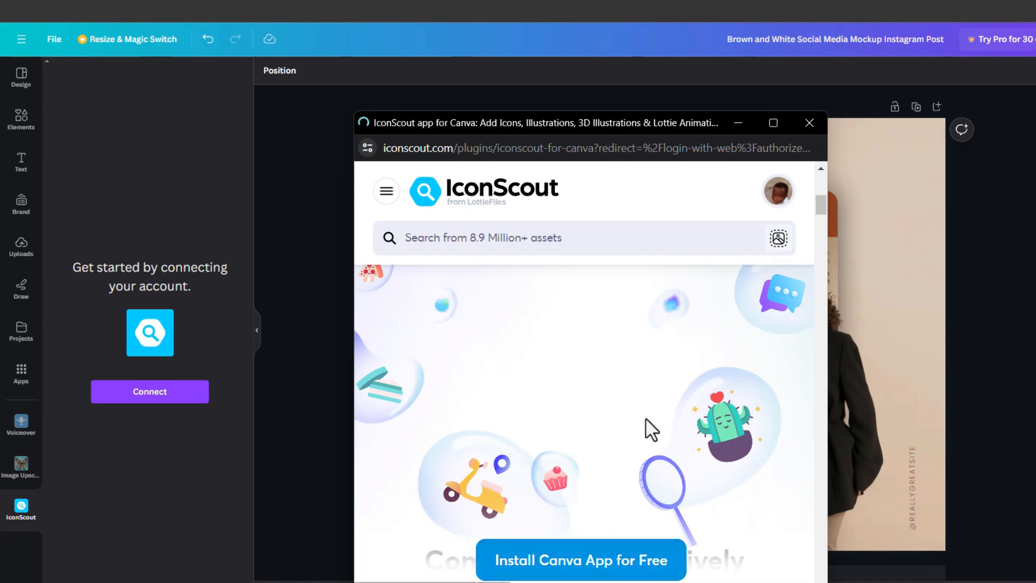
scroll(654, 421, "down", 3)
scroll(653, 418, "down", 2)
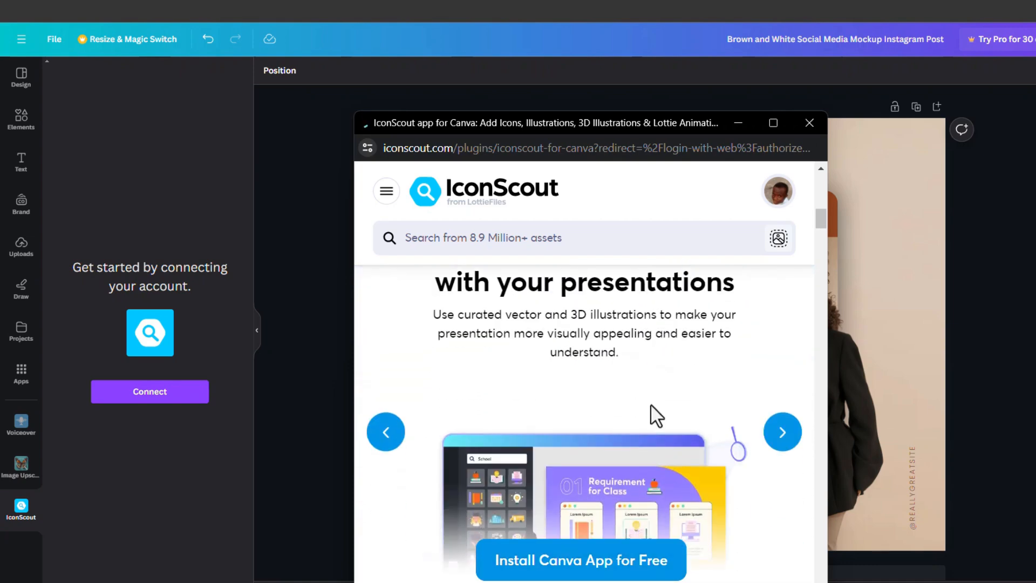
scroll(629, 378, "up", 6)
scroll(630, 377, "up", 3)
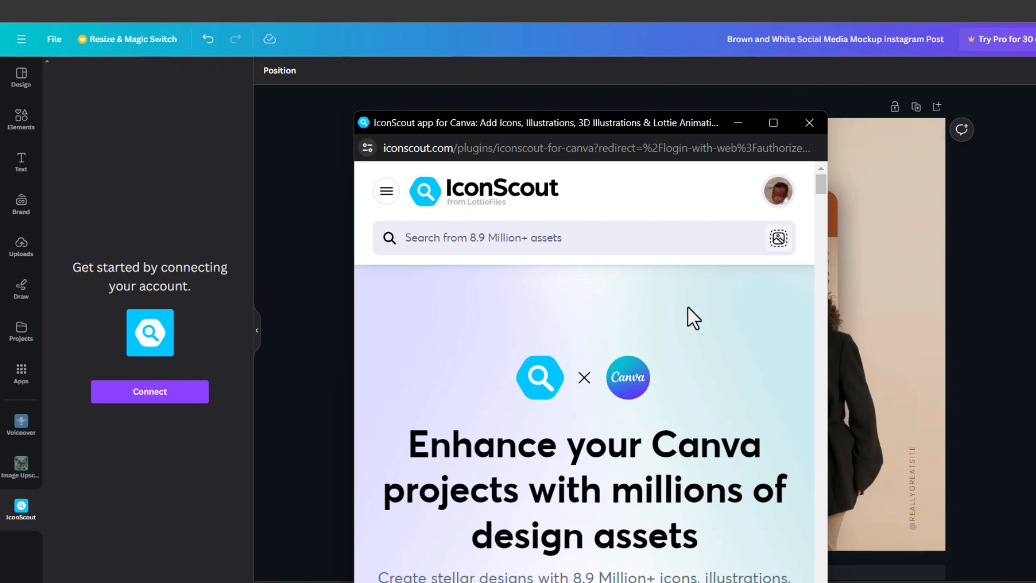
scroll(688, 307, "down", 5)
scroll(687, 309, "down", 8)
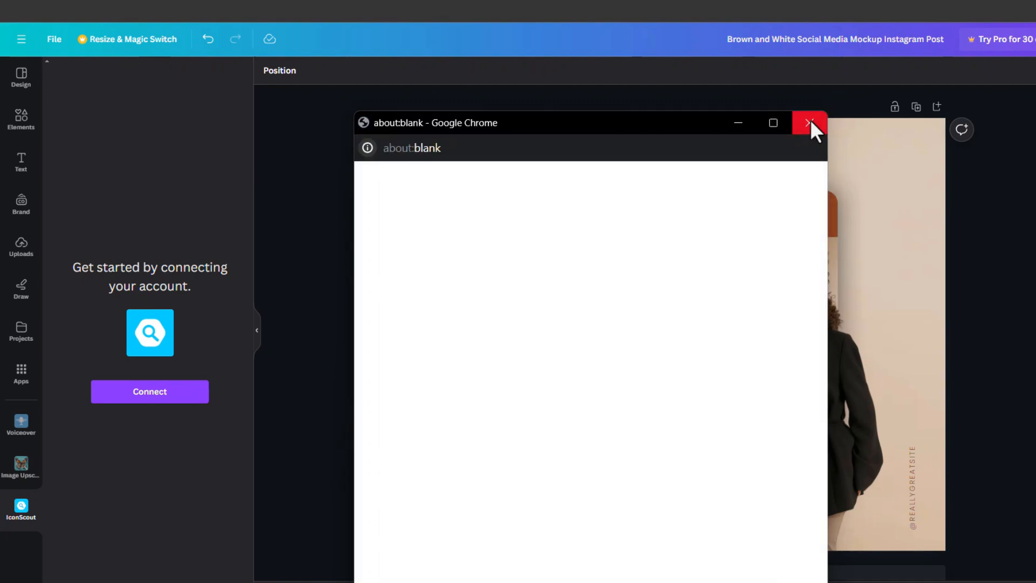
Close the blank pop-up window, restart the IconScout connection, and grant the plugin access to the account.
left_click(809, 122)
left_click(139, 396)
left_click(597, 567)
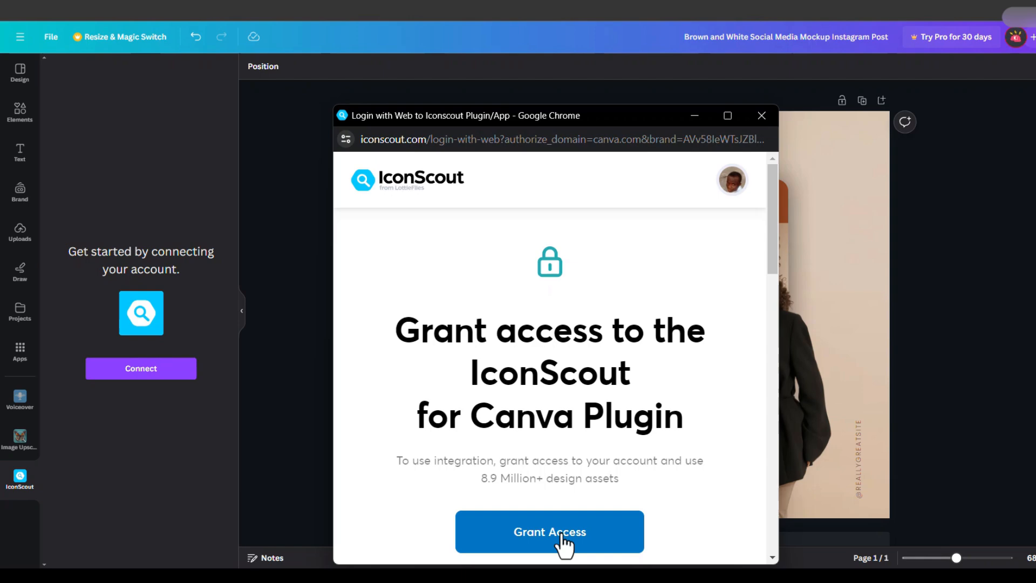
left_click(562, 534)
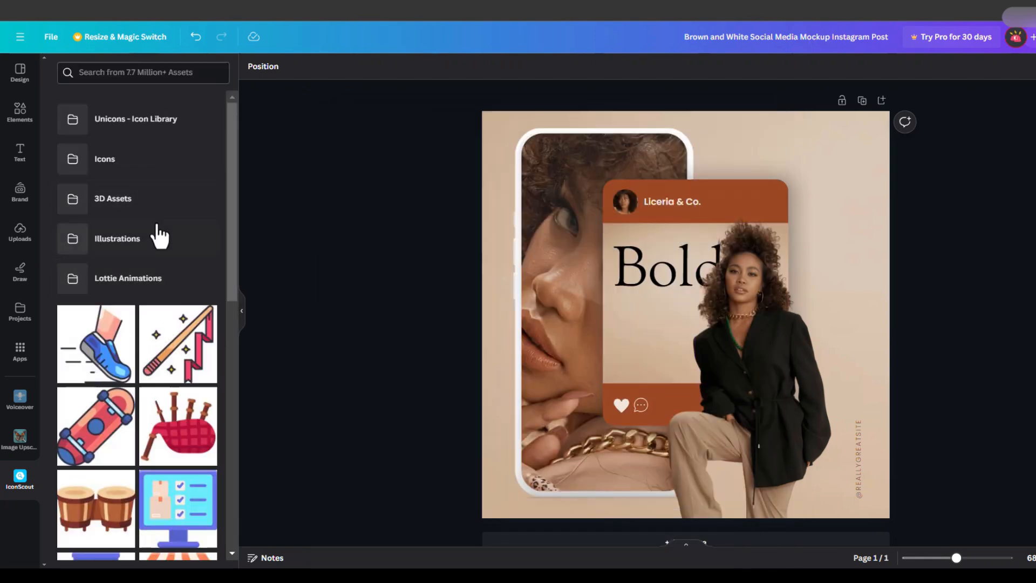
Open IconScout's Icons category and look through its subcategories and sample icons.
left_click(130, 164)
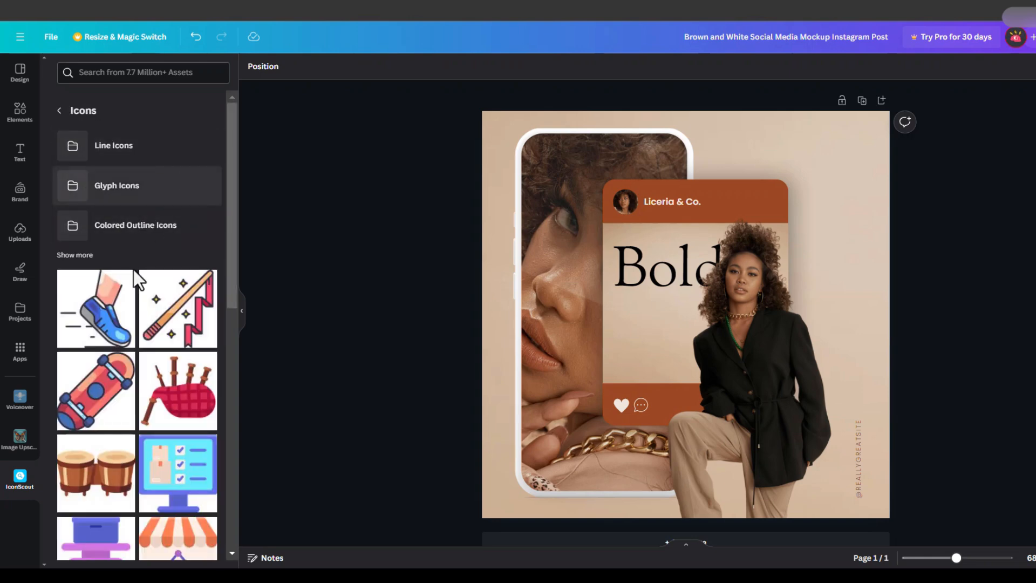
scroll(132, 277, "down", 5)
scroll(128, 323, "up", 5)
scroll(135, 216, "down", 1)
scroll(132, 222, "down", 1)
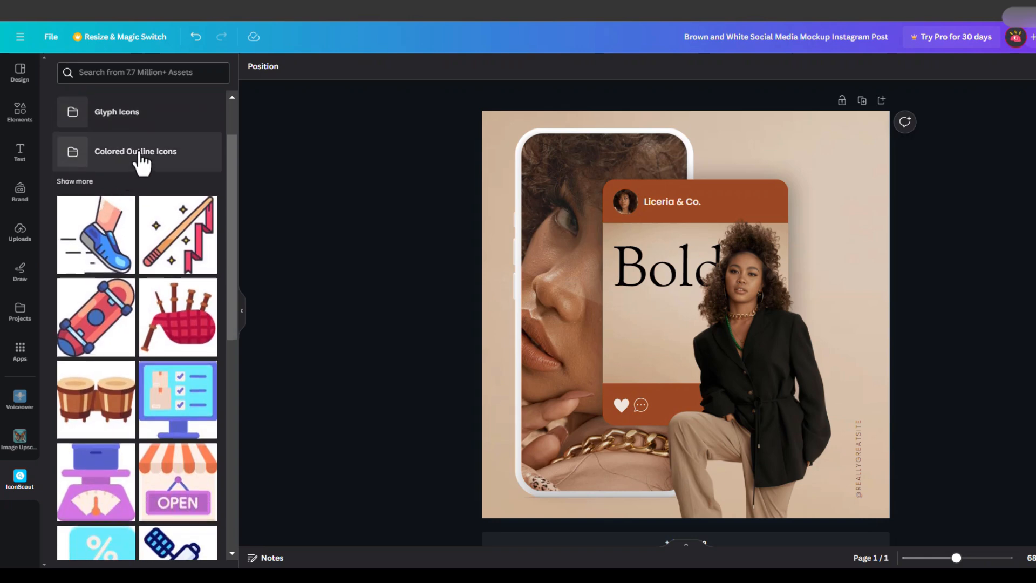
scroll(135, 135, "up", 1)
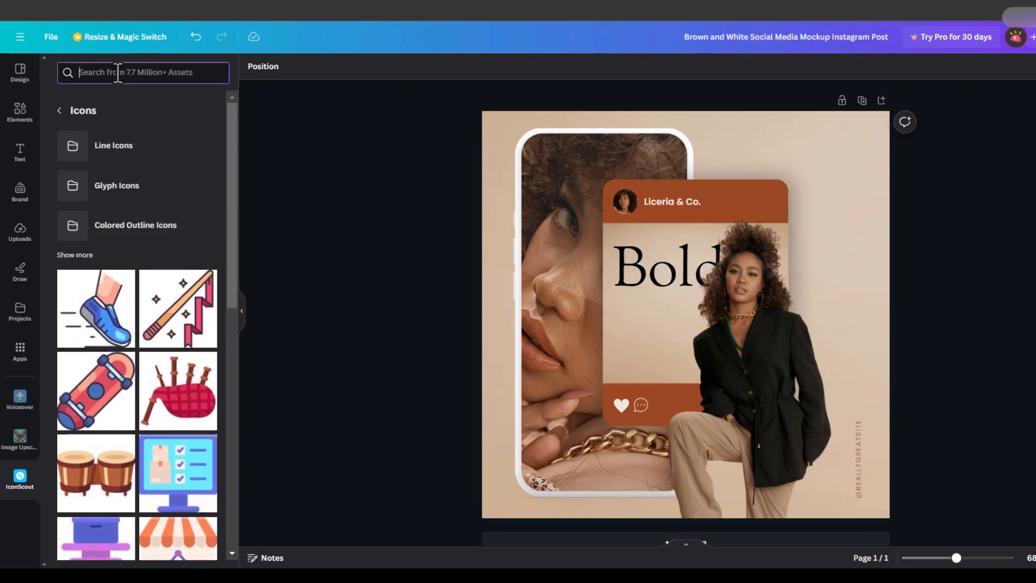
Search the IconScout assets for "instagram".
type("i")
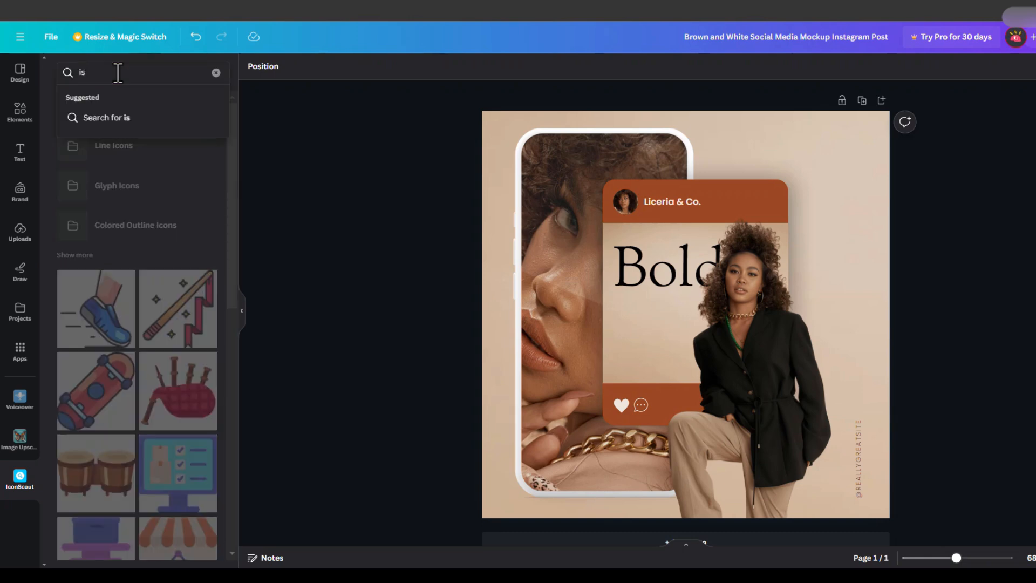
type("nstagram")
key("Return")
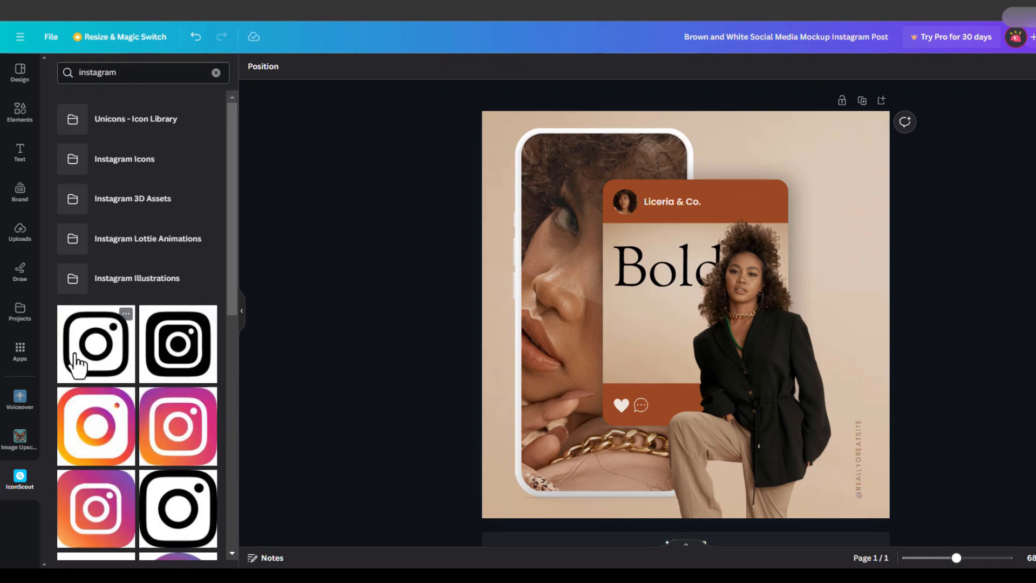
Add the black outlined Instagram icon to the design and shrink it to a small mark beside the woman's jacket.
left_click(76, 365)
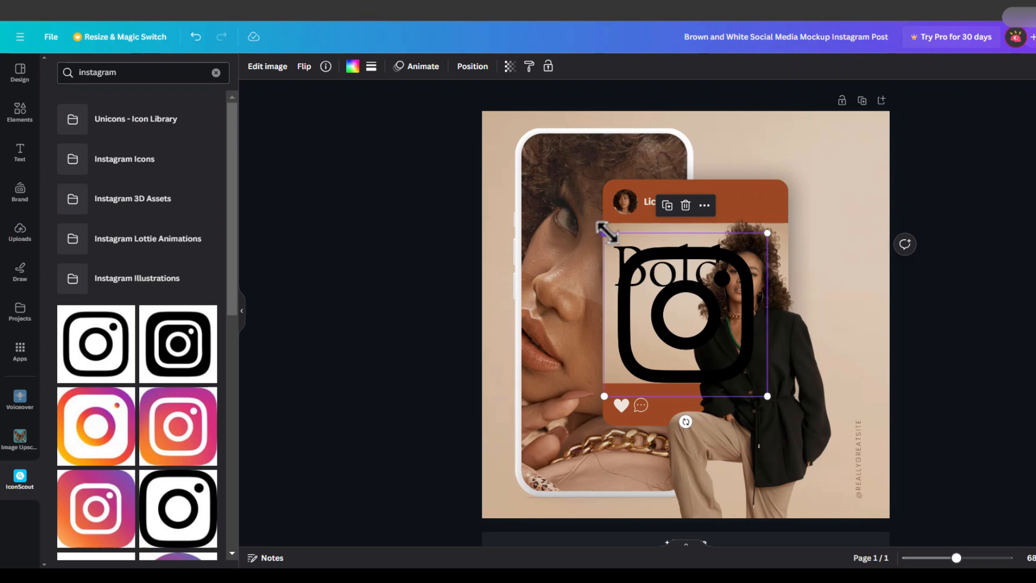
left_click_drag(605, 233, 855, 394)
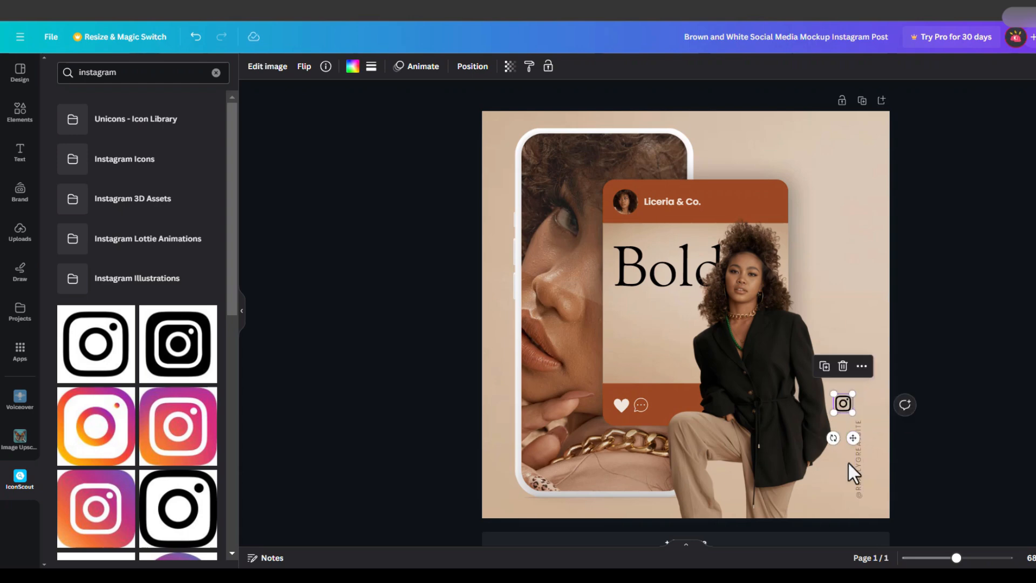
scroll(846, 464, "up", 5)
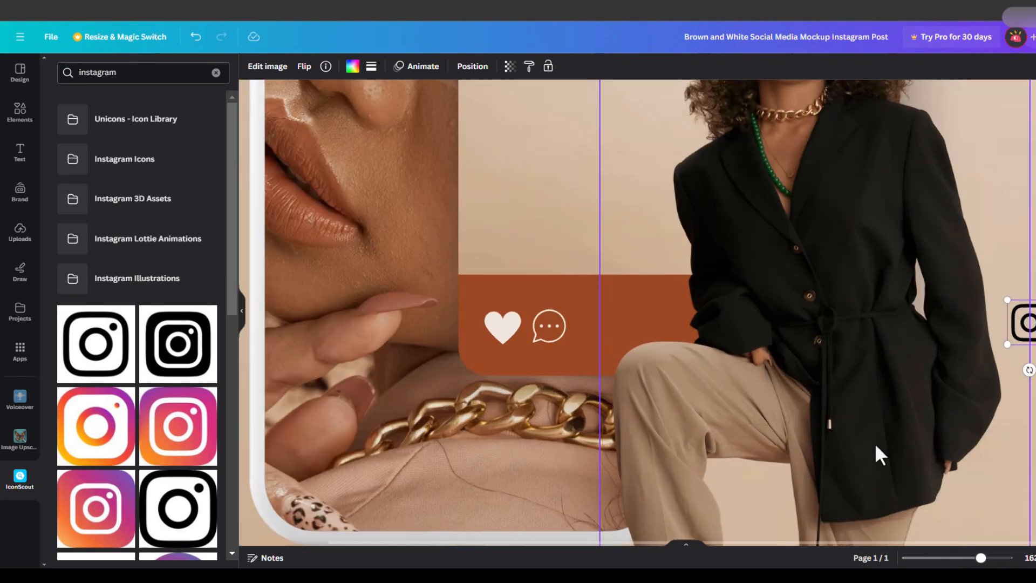
left_click_drag(1035, 328, 1035, 421)
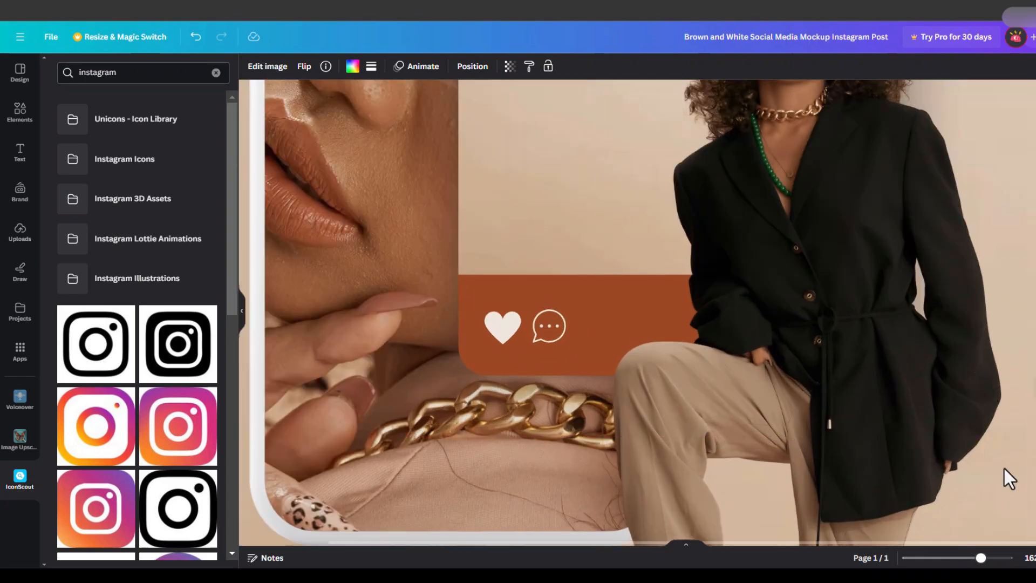
scroll(955, 423, "down", 3)
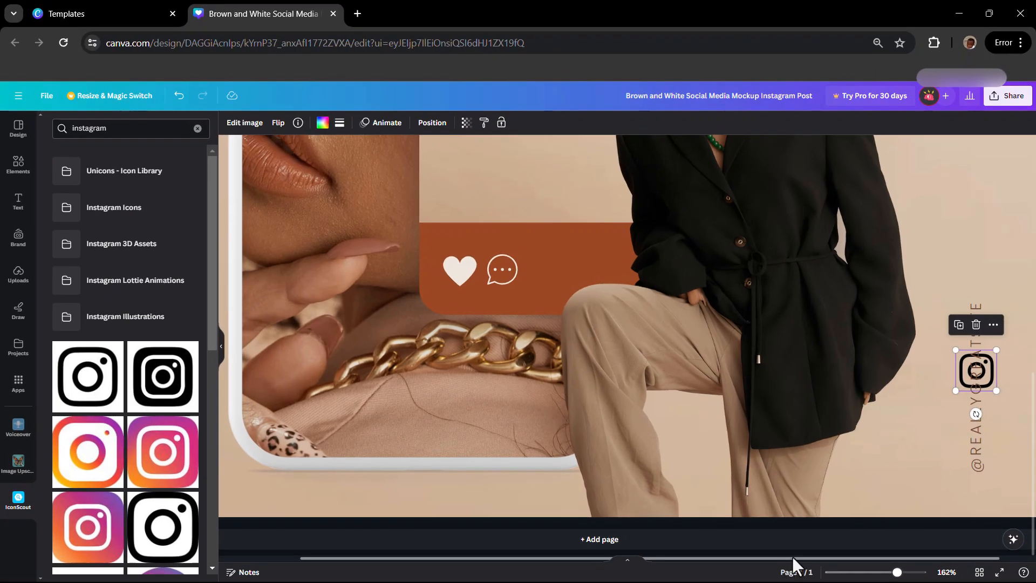
left_click_drag(866, 541, 942, 540)
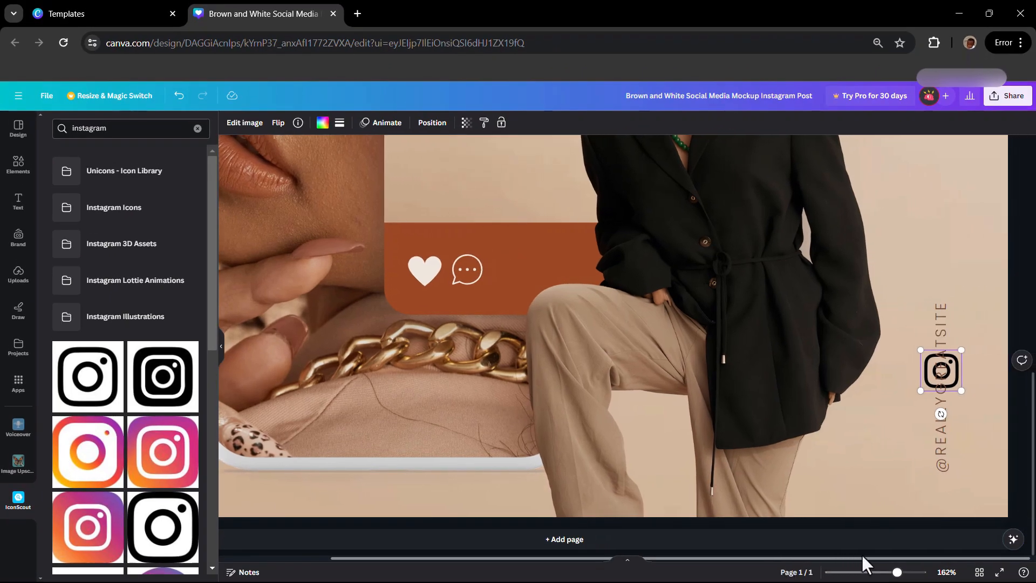
left_click_drag(933, 390, 953, 518)
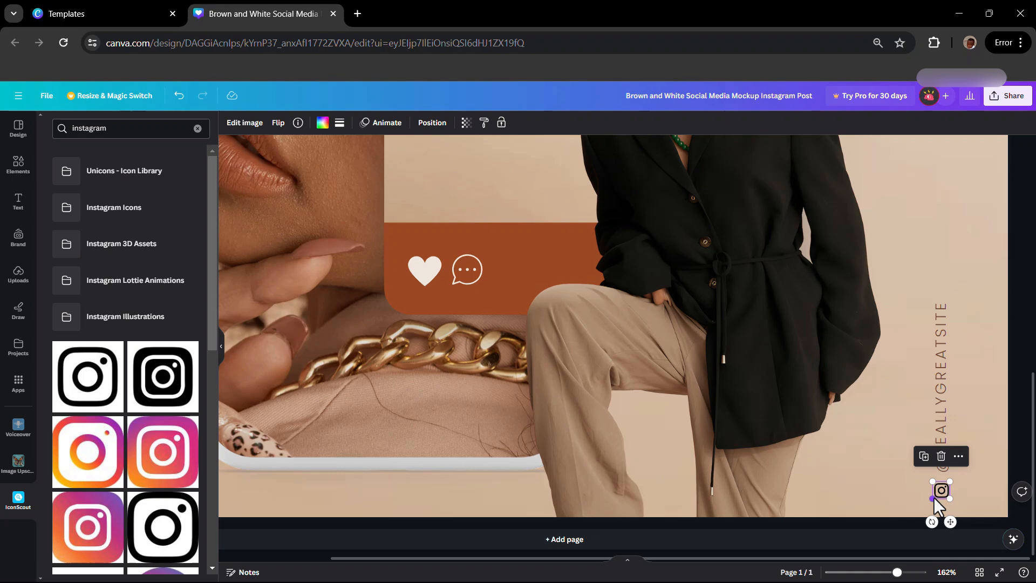
left_click_drag(949, 499, 953, 523)
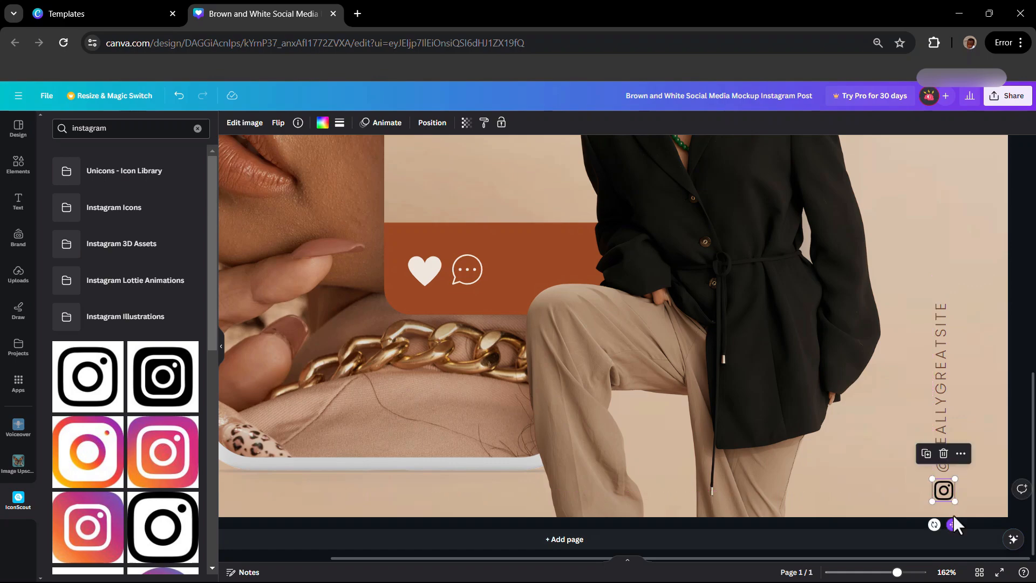
left_click(906, 303)
scroll(768, 328, "down", 1)
scroll(768, 328, "down", 1)
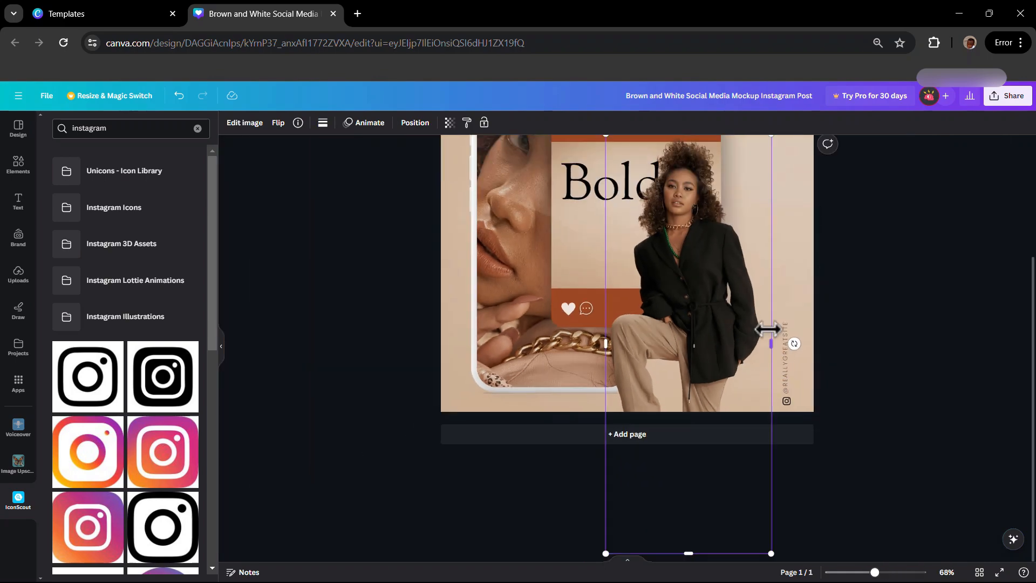
scroll(768, 329, "down", 2)
left_click(822, 383)
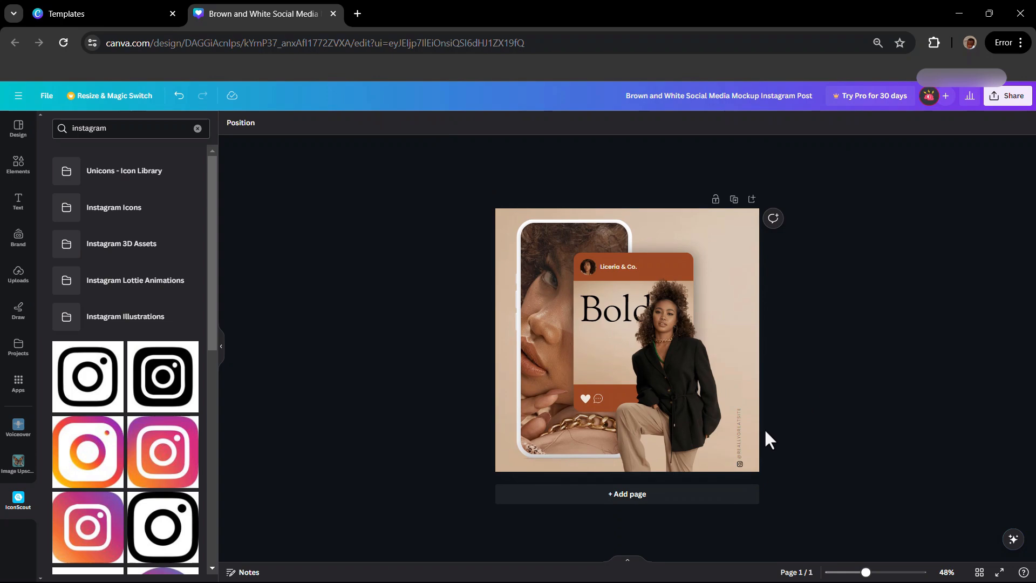
scroll(747, 462, "up", 2)
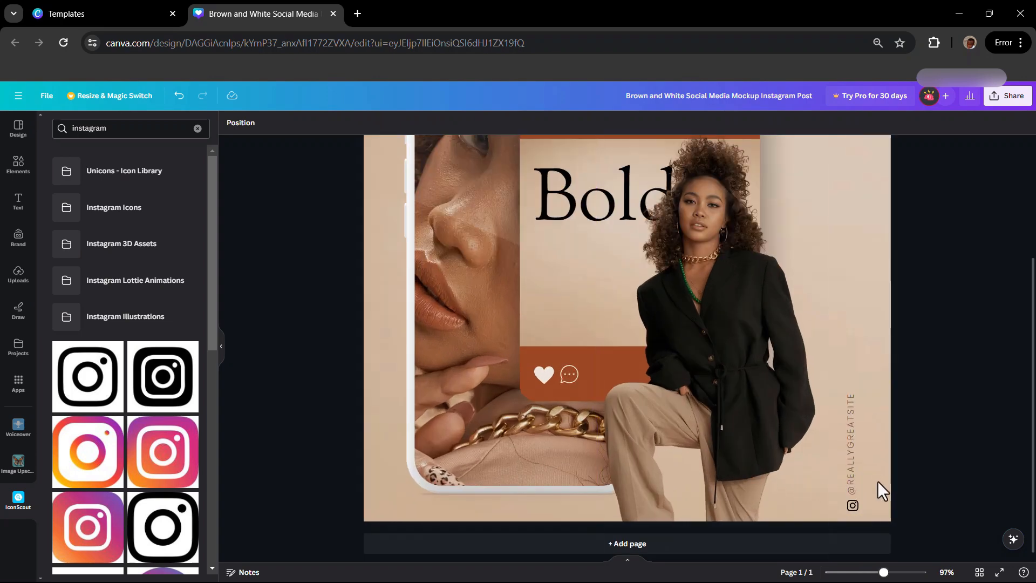
left_click(852, 468)
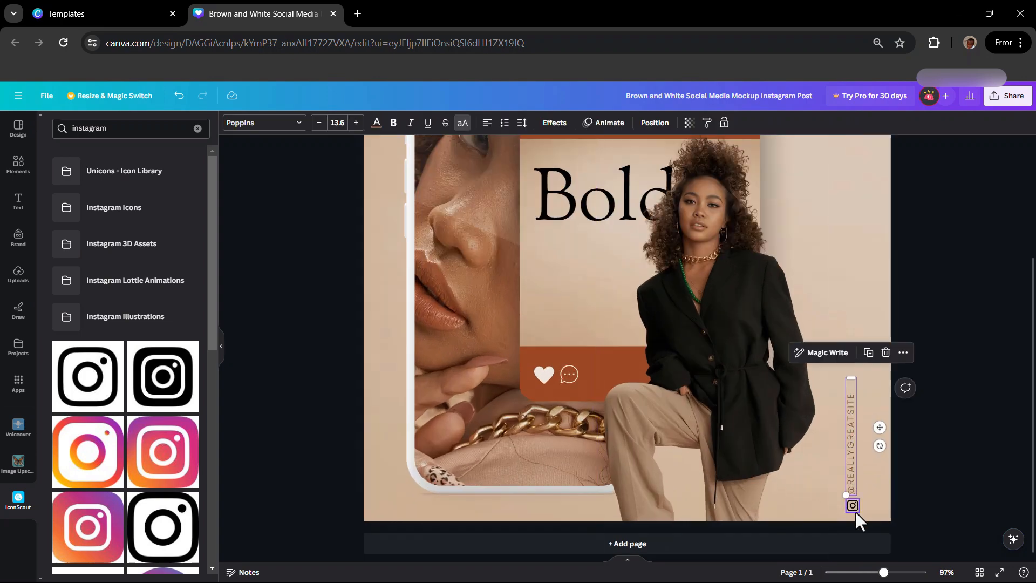
scroll(856, 509, "up", 3)
left_click_drag(1007, 502, 1005, 496)
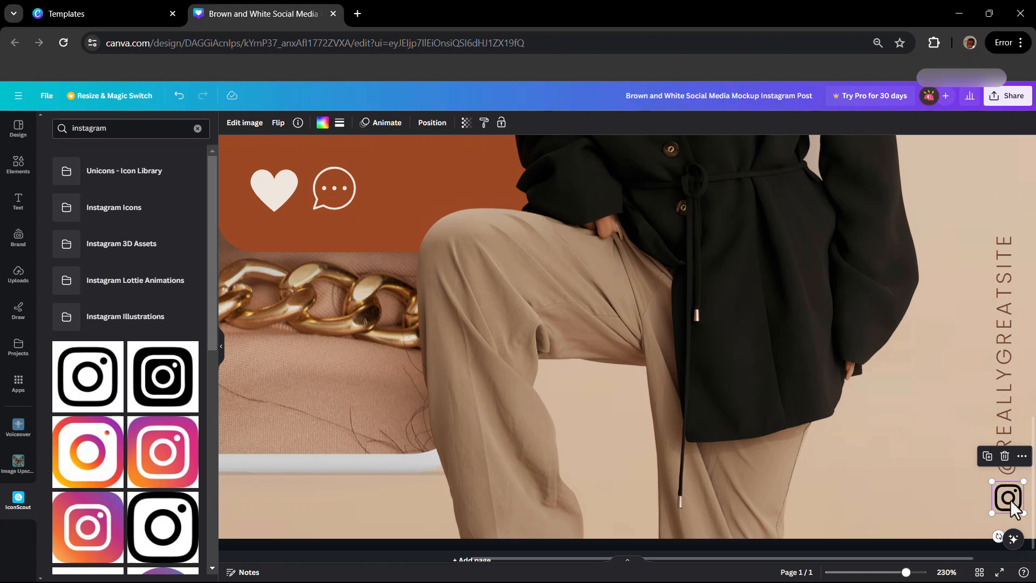
left_click(1003, 385)
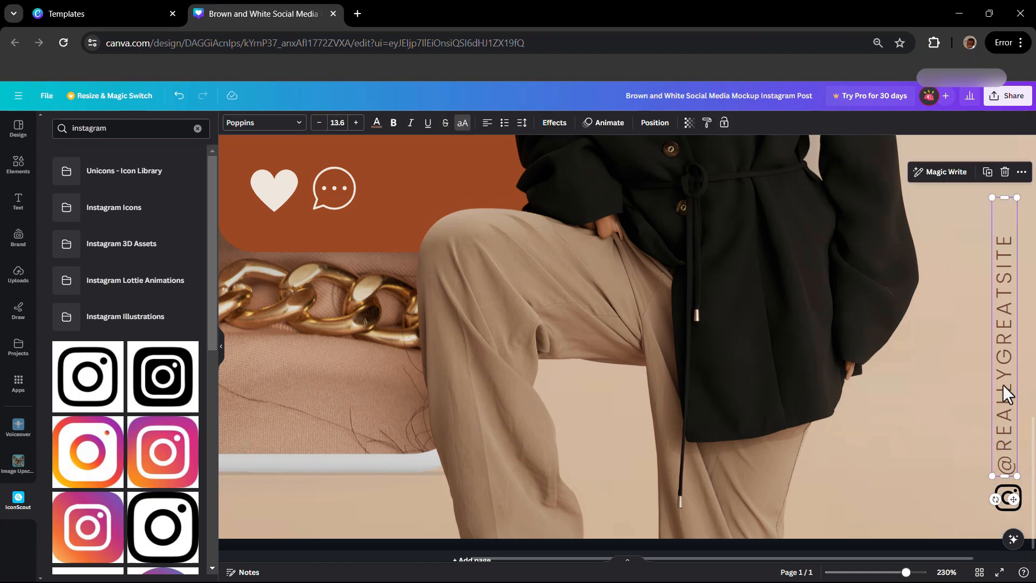
left_click(1002, 495, "shift")
left_click_drag(1000, 392, 987, 361)
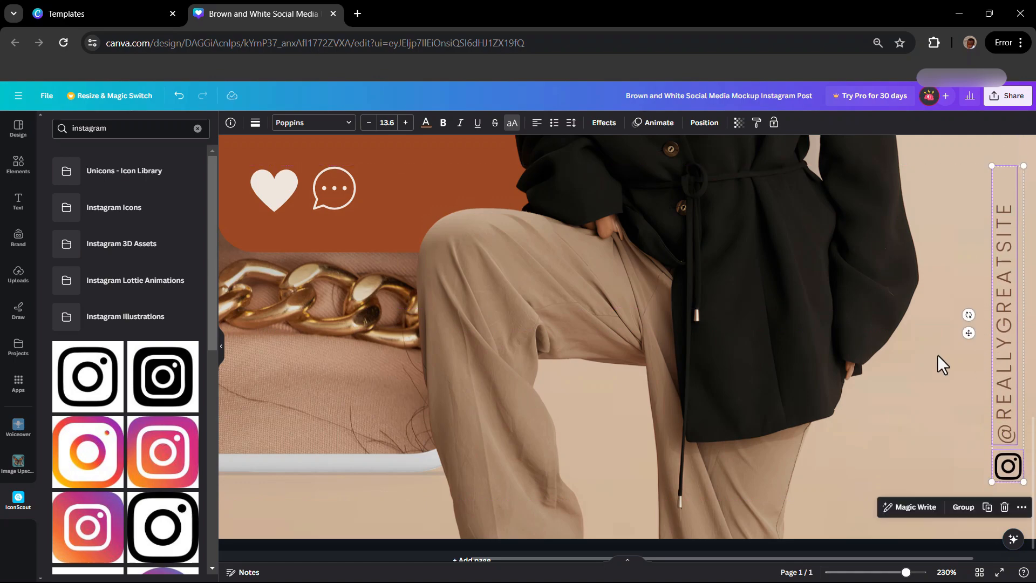
Examine the placement of the Instagram icon and handle text up close and within the whole design.
left_click(872, 412)
scroll(872, 412, "down", 2)
scroll(872, 412, "down", 4)
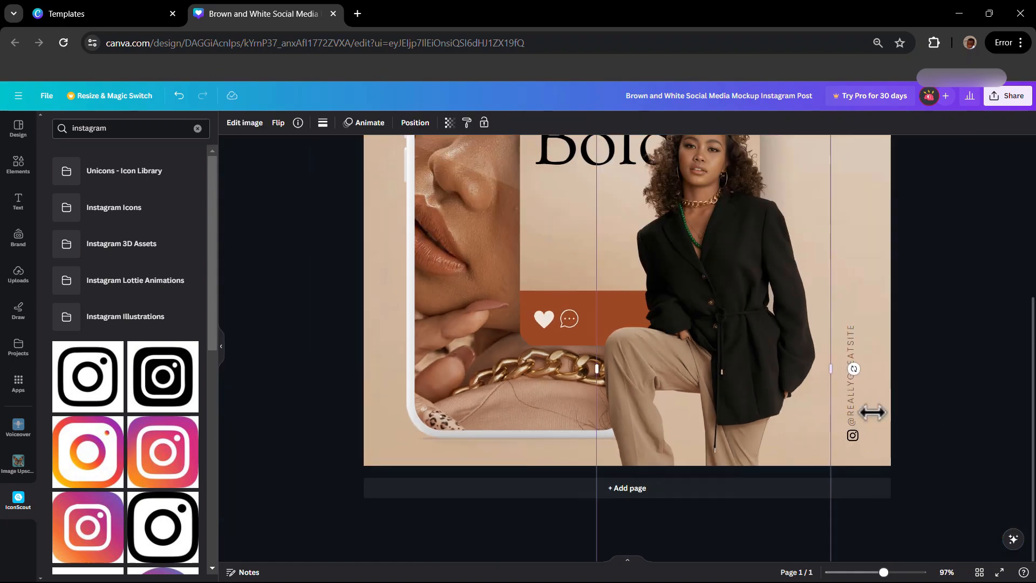
scroll(863, 453, "up", 5)
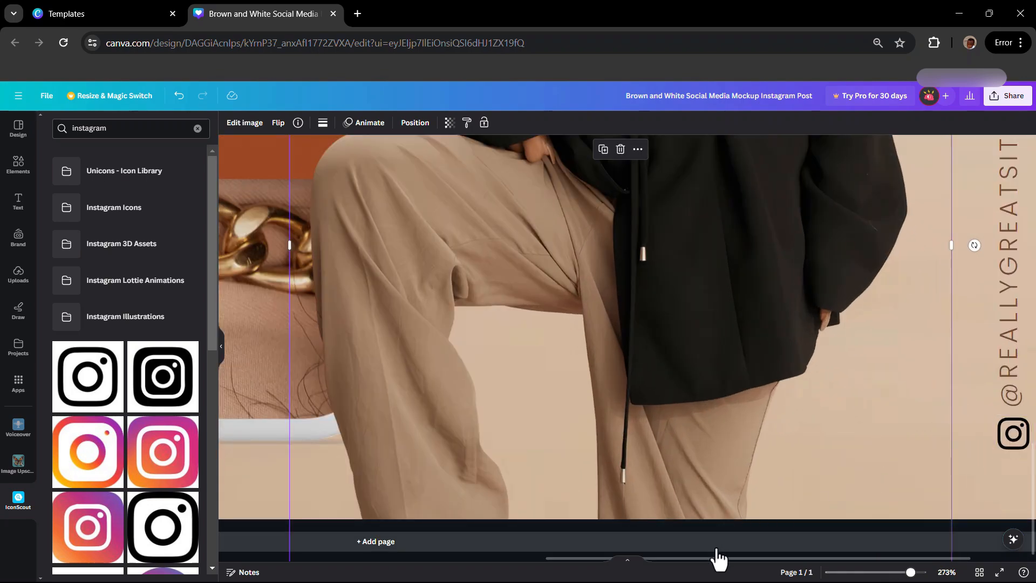
scroll(846, 422, "down", 1)
scroll(643, 335, "down", 3)
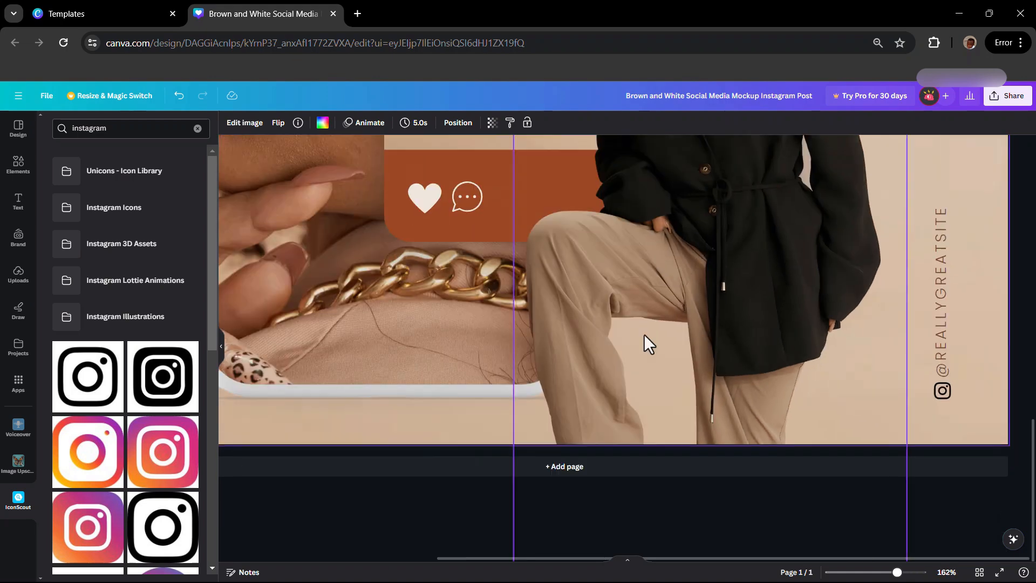
scroll(643, 334, "down", 4)
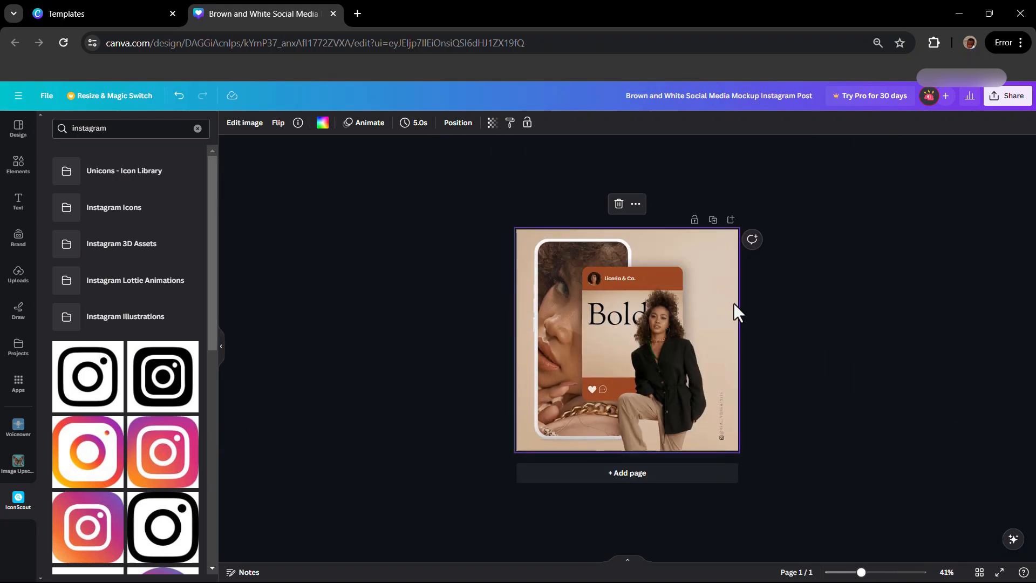
left_click(766, 303)
scroll(650, 319, "up", 2)
scroll(648, 319, "up", 2)
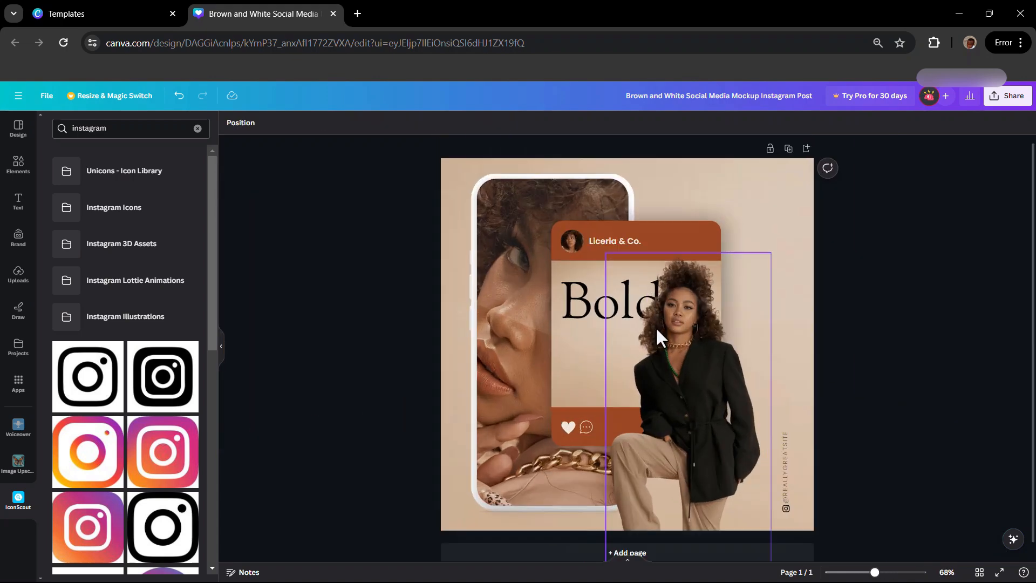
scroll(624, 274, "up", 1)
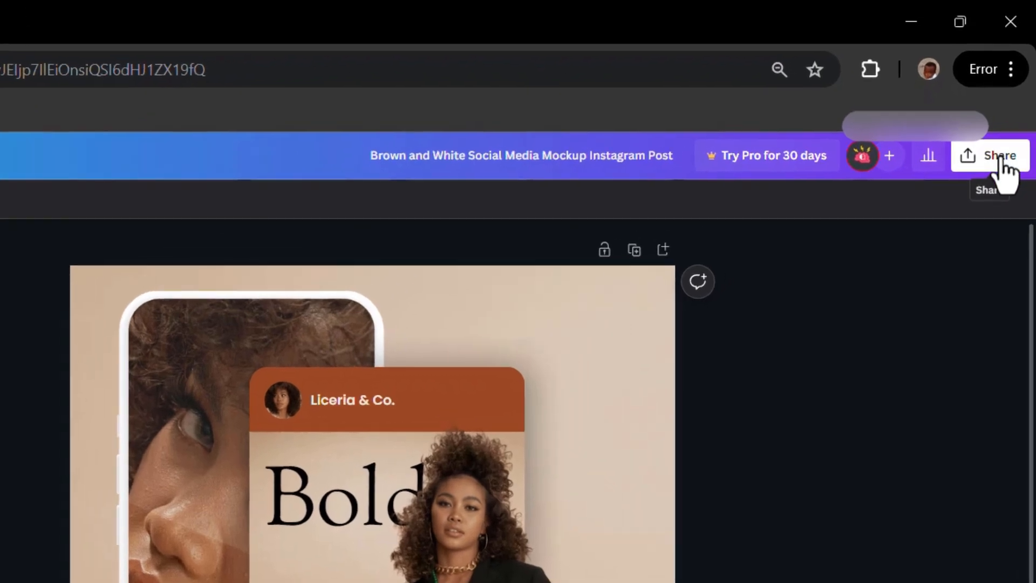
Open the download settings for the design.
left_click(1000, 162)
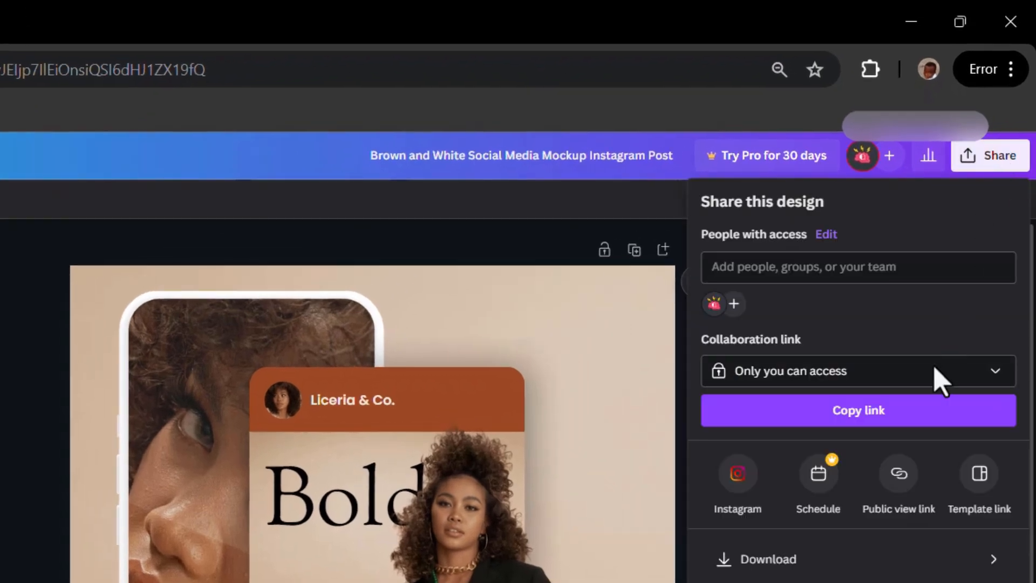
left_click(801, 561)
left_click(782, 456)
left_click(780, 455)
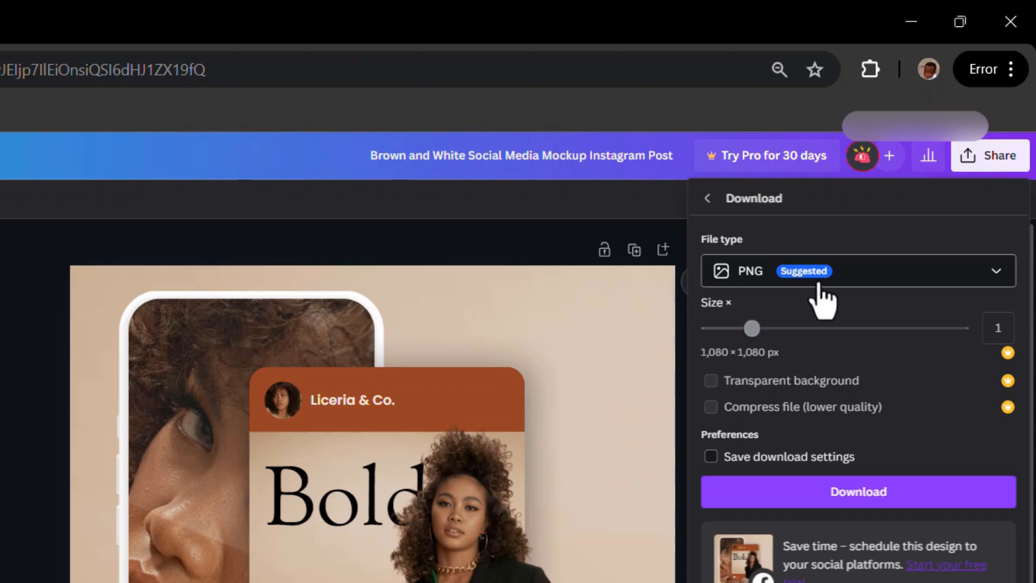
Try switching the download file type between JPG and PNG to compare their options.
left_click(899, 272)
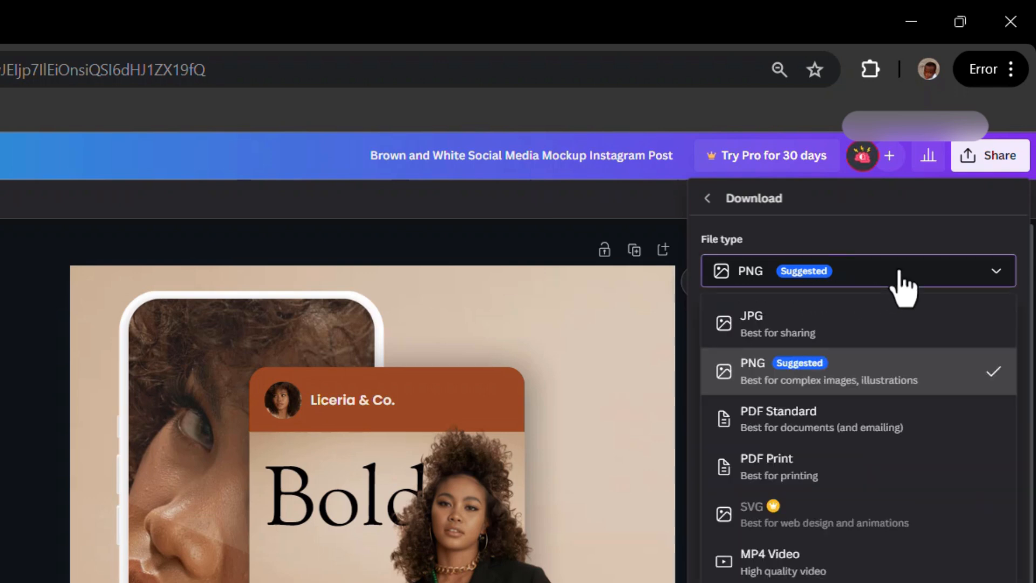
left_click(797, 337)
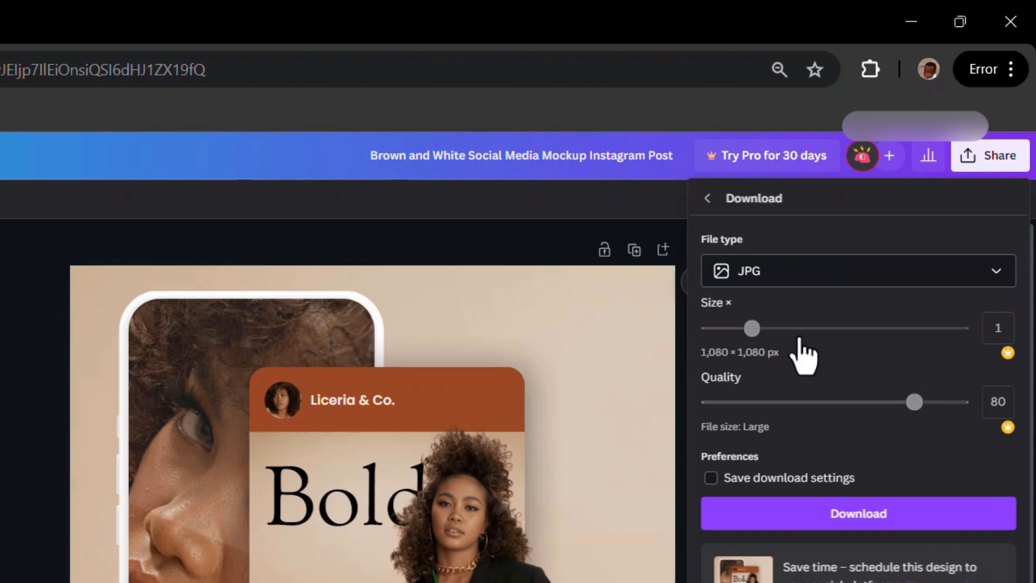
left_click(806, 276)
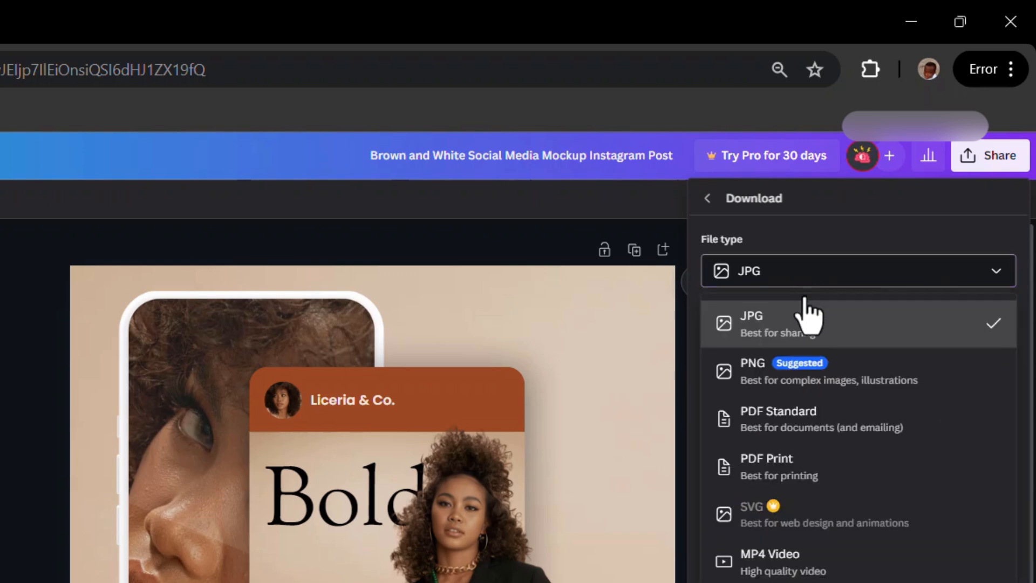
left_click(784, 376)
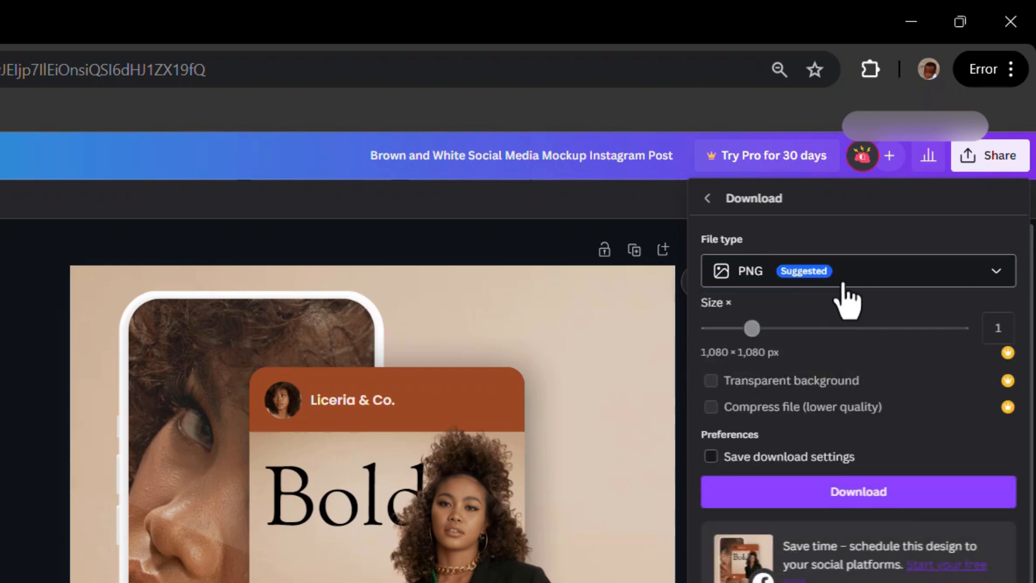
left_click(857, 275)
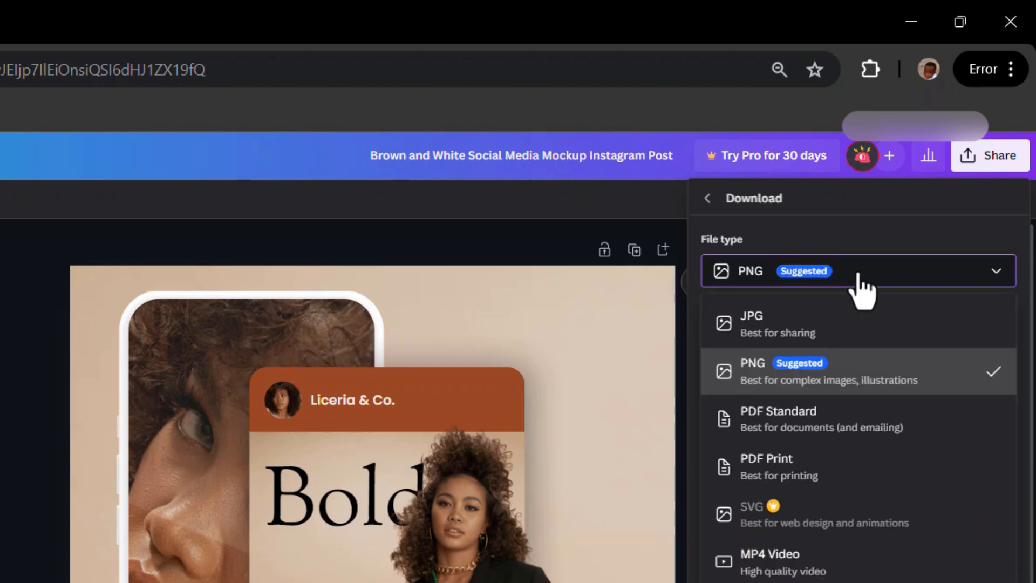
left_click(784, 329)
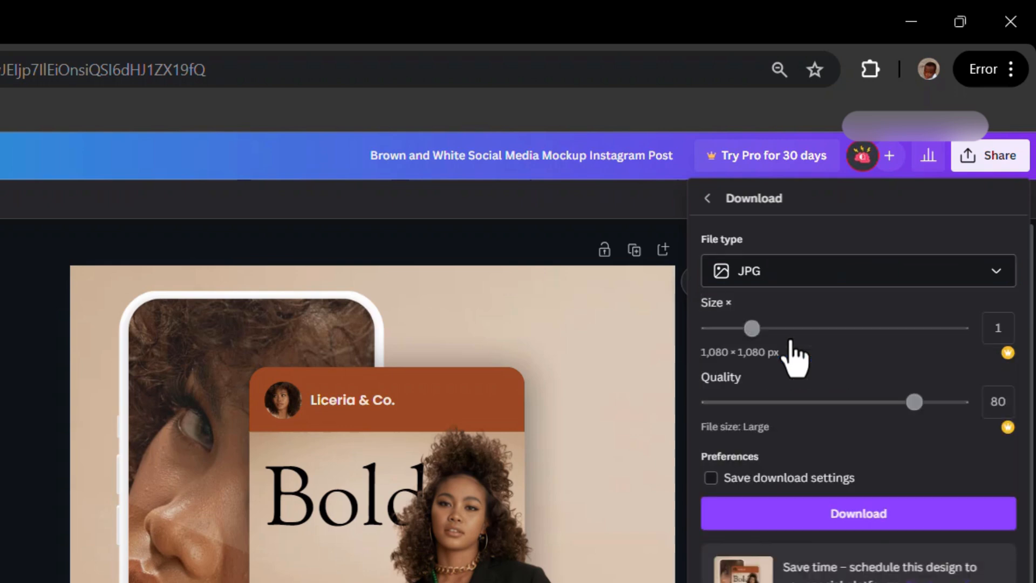
Download the design as a PNG with the download settings saved, and open the downloaded image.
left_click(835, 292)
left_click(792, 366)
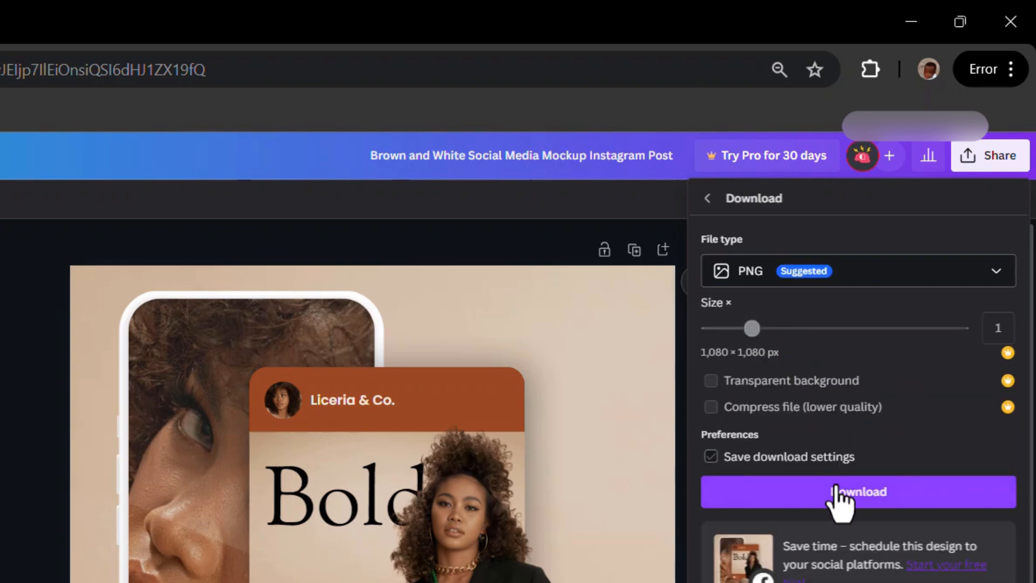
left_click(837, 286)
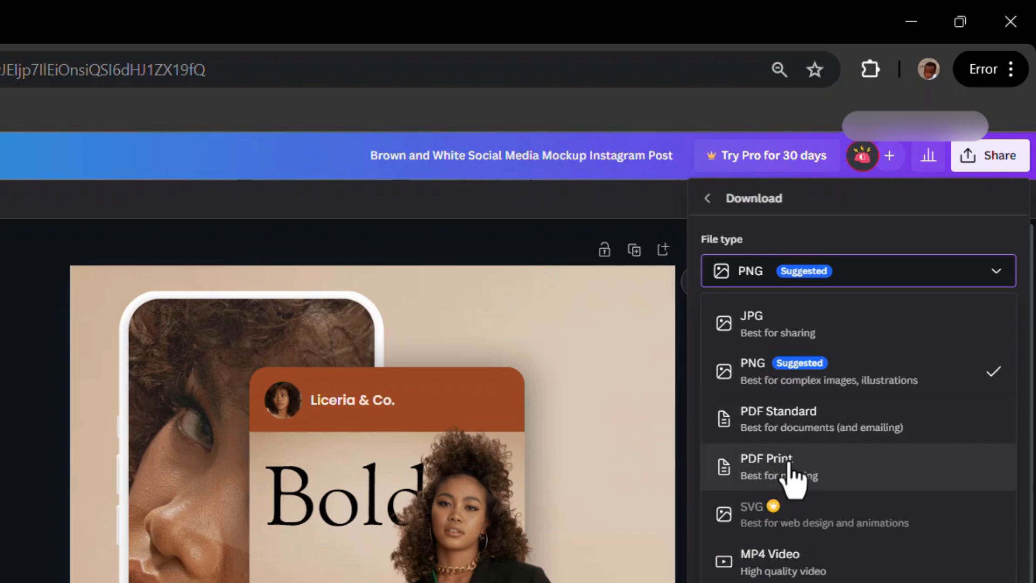
left_click(867, 278)
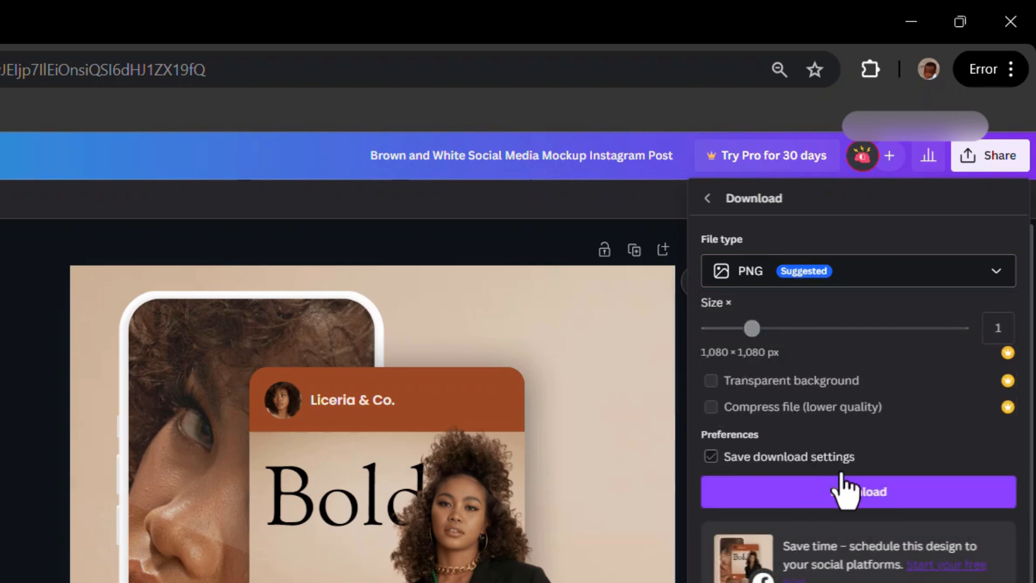
left_click(846, 491)
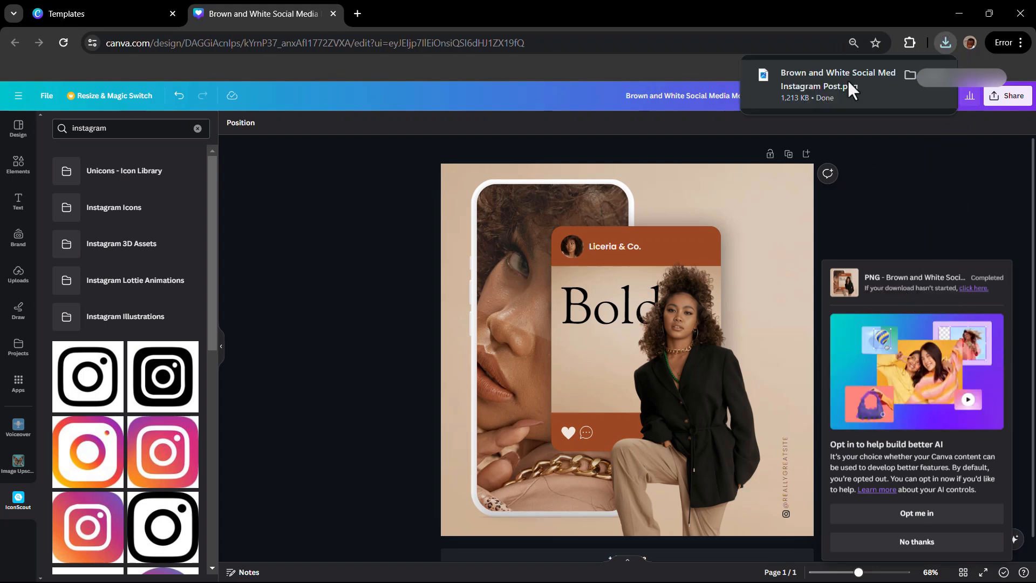
left_click(847, 80)
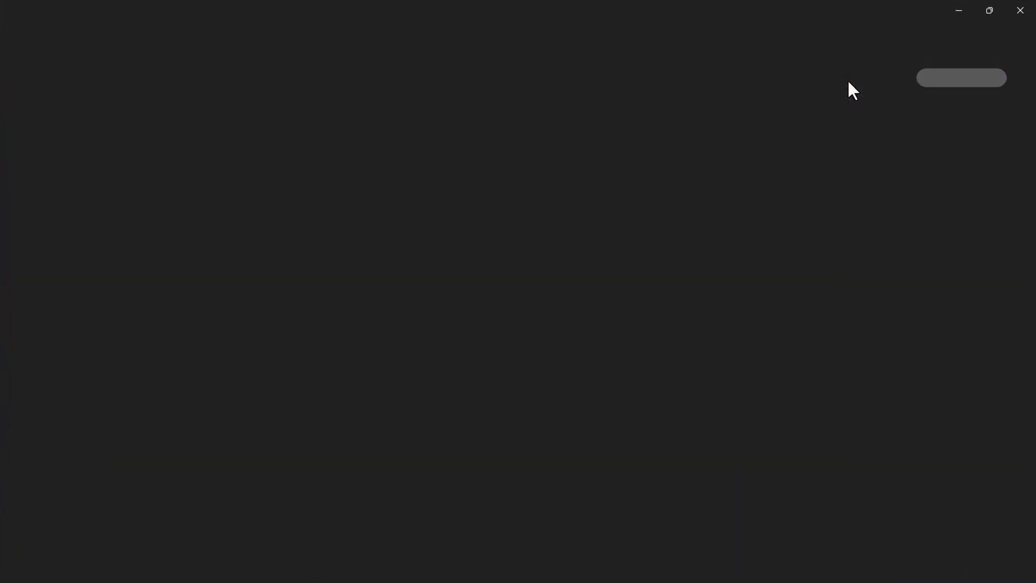